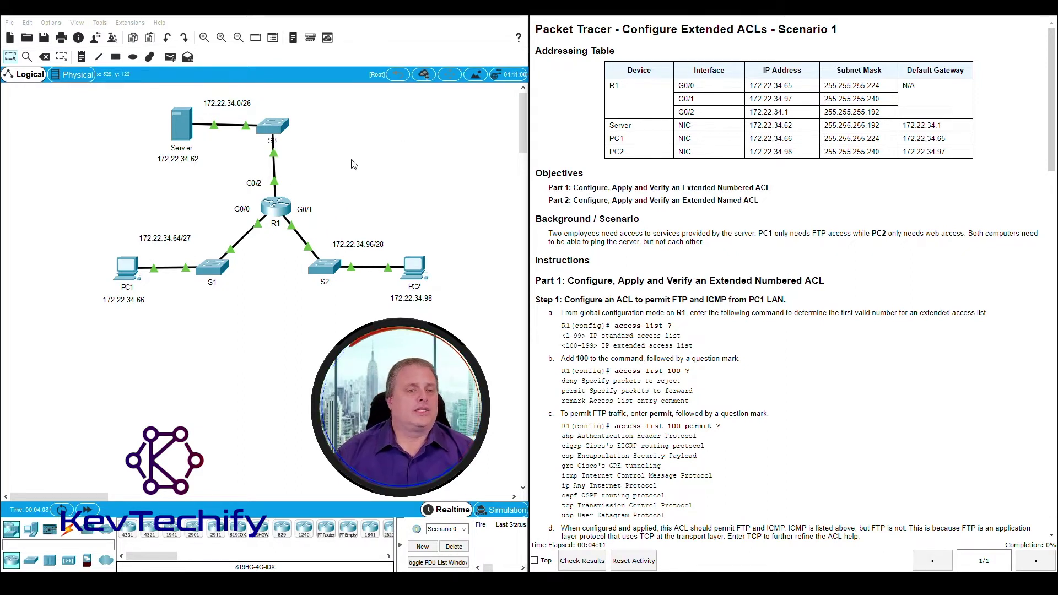
Select R1, review the Part 1 Step 1 ACL instructions, and open R1's CLI console
{"action": "left_click_drag", "start_coordinate": [351, 159], "coordinate": [306, 236]}
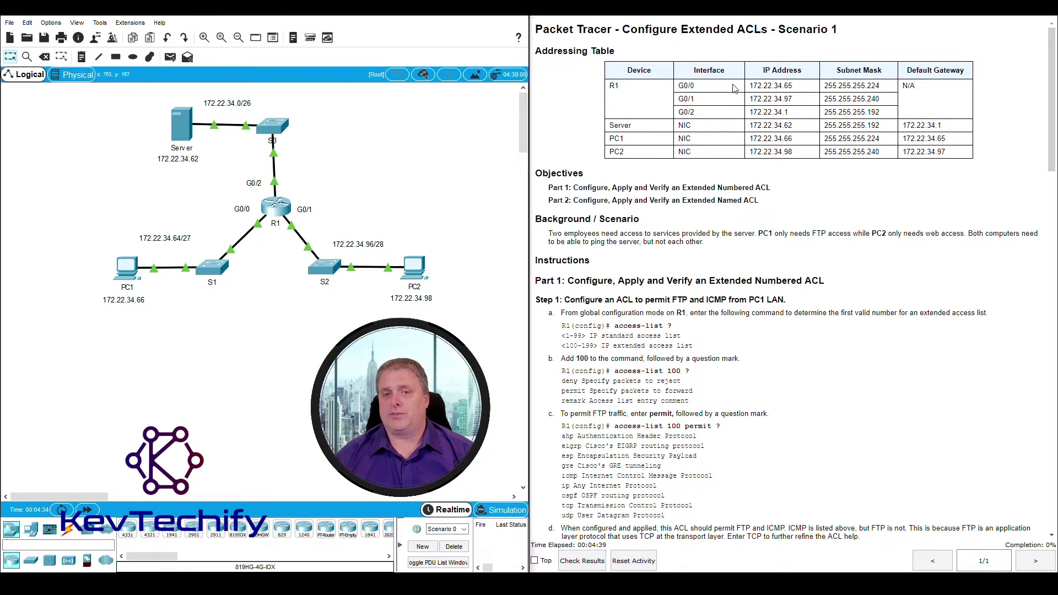
{"action": "scroll", "coordinate": [659, 124], "scroll_direction": "down", "scroll_amount": 7}
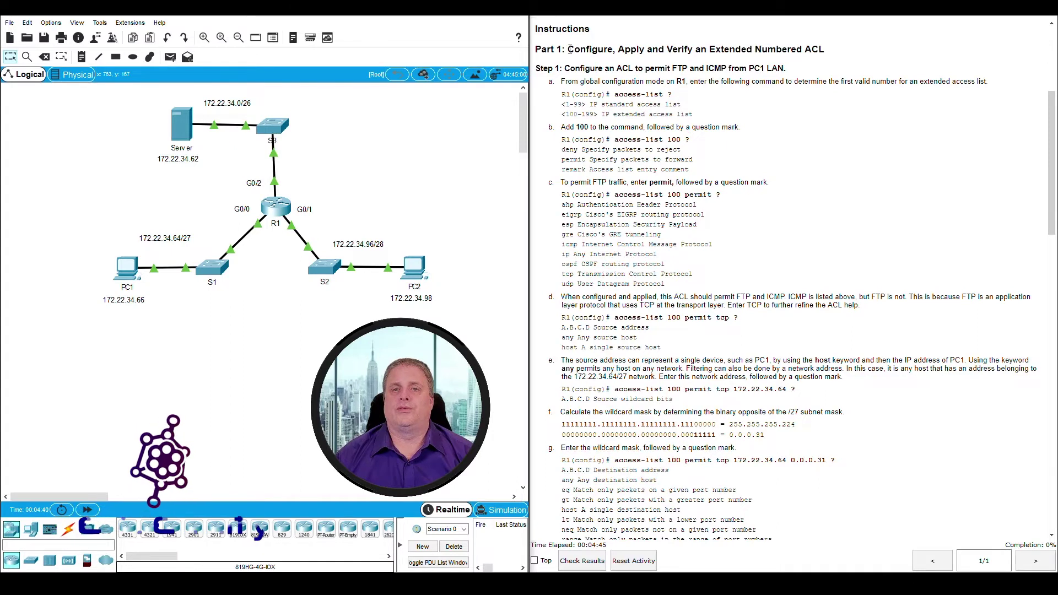
{"action": "left_click_drag", "start_coordinate": [570, 49], "coordinate": [830, 51]}
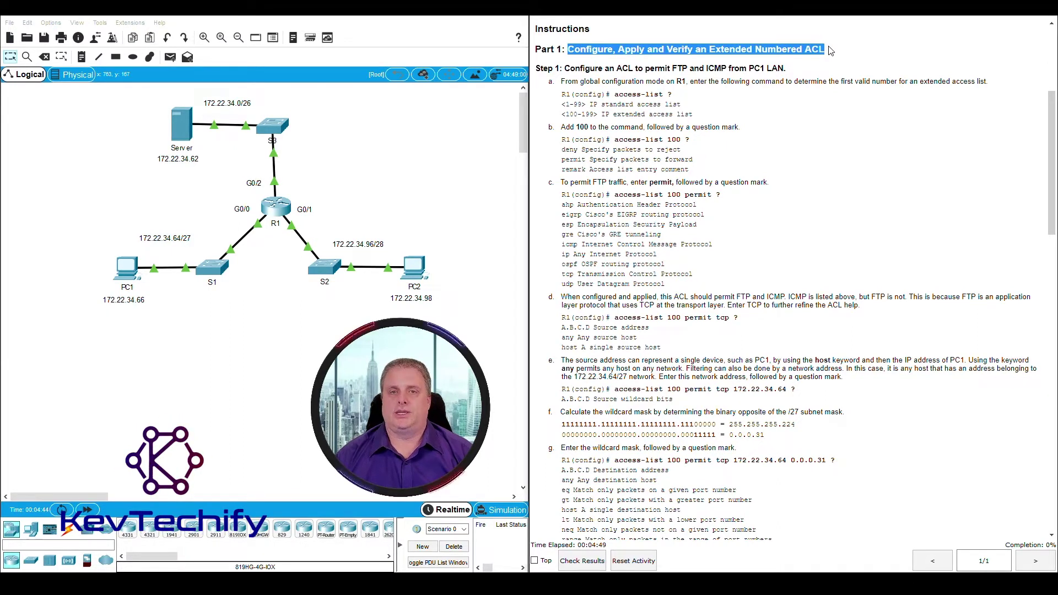
{"action": "left_click", "coordinate": [830, 50]}
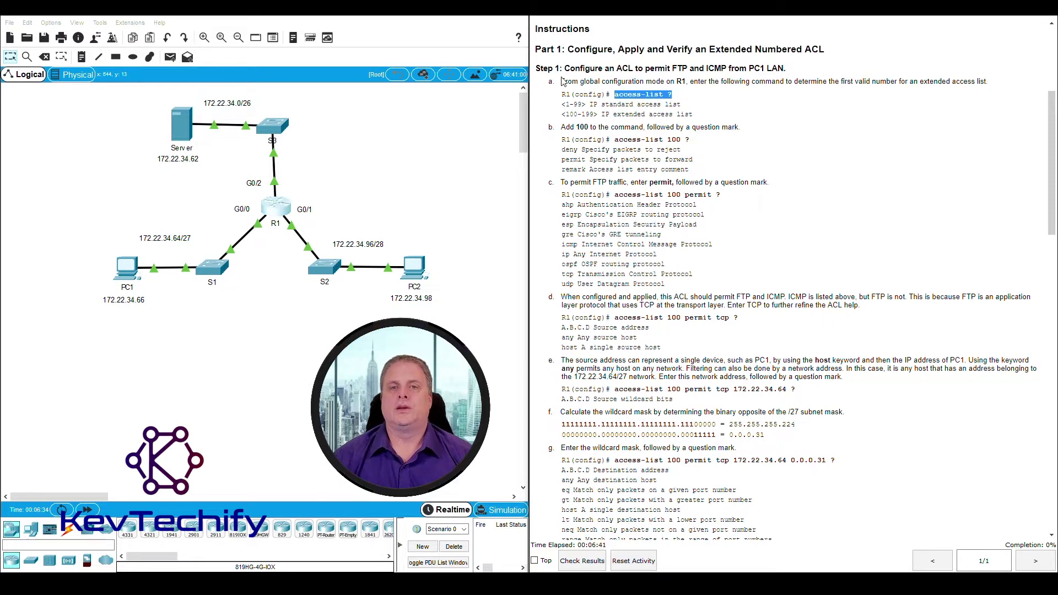
{"action": "left_click_drag", "start_coordinate": [566, 68], "coordinate": [794, 69]}
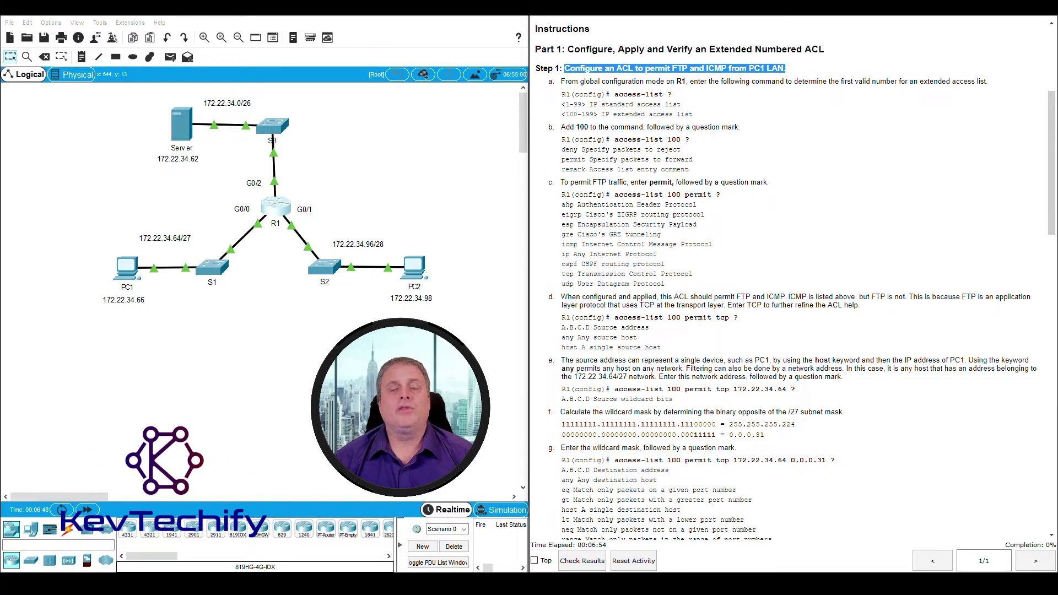
{"action": "left_click", "coordinate": [277, 211]}
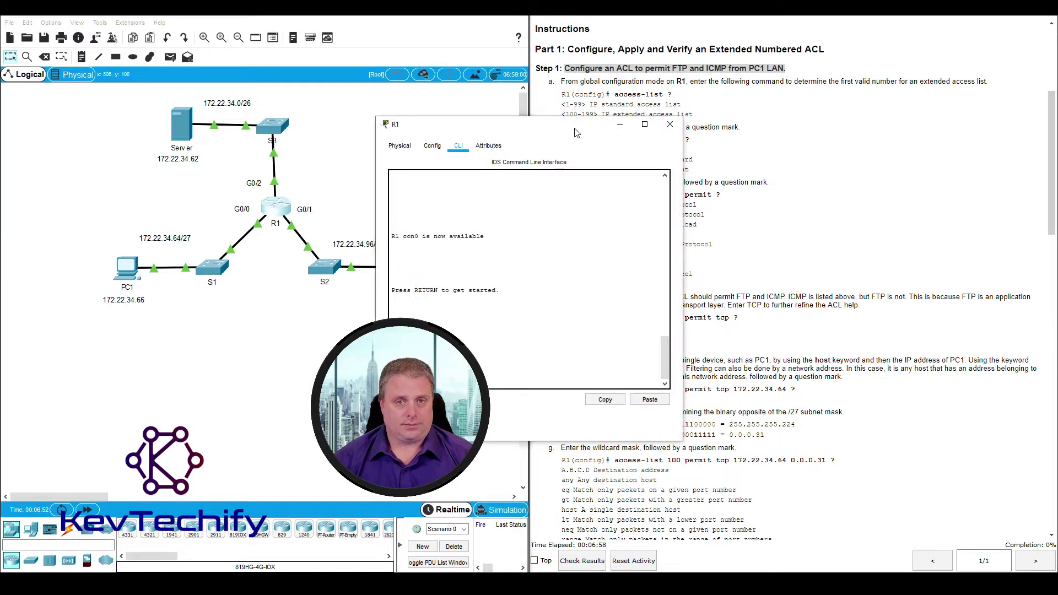
Reposition and widen the R1 console, then enter enable and conf t for global configuration mode
{"action": "left_click_drag", "start_coordinate": [577, 133], "coordinate": [253, 25]}
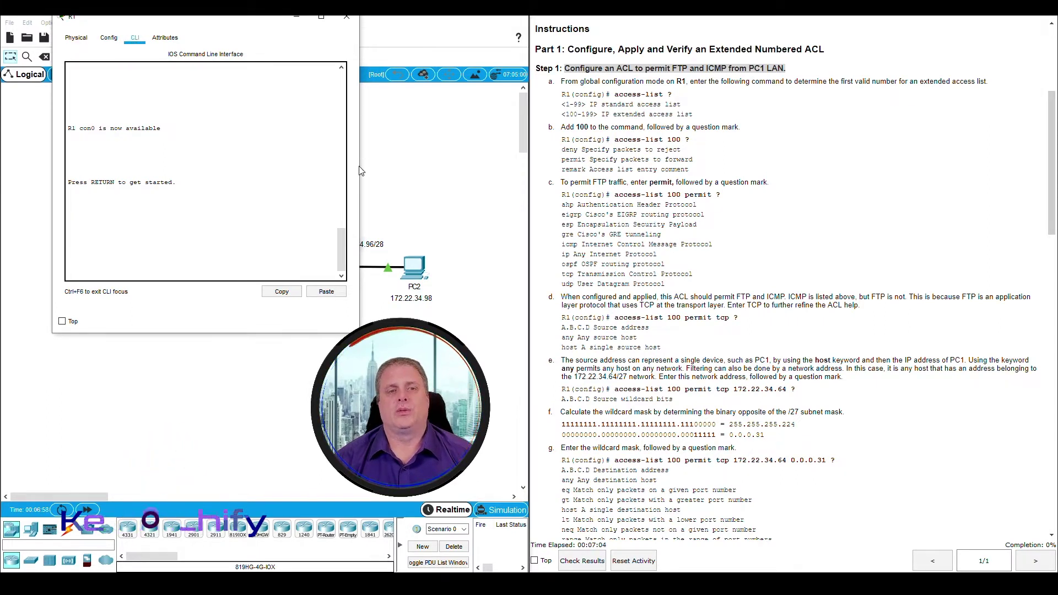
{"action": "left_click_drag", "start_coordinate": [360, 171], "coordinate": [523, 165]}
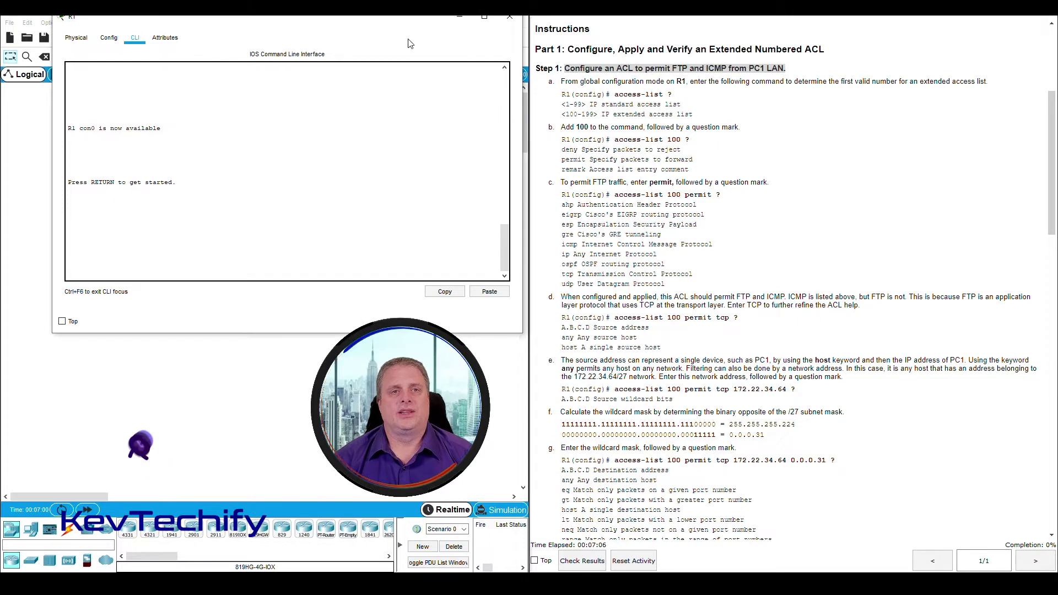
{"action": "left_click_drag", "start_coordinate": [409, 17], "coordinate": [387, 17]}
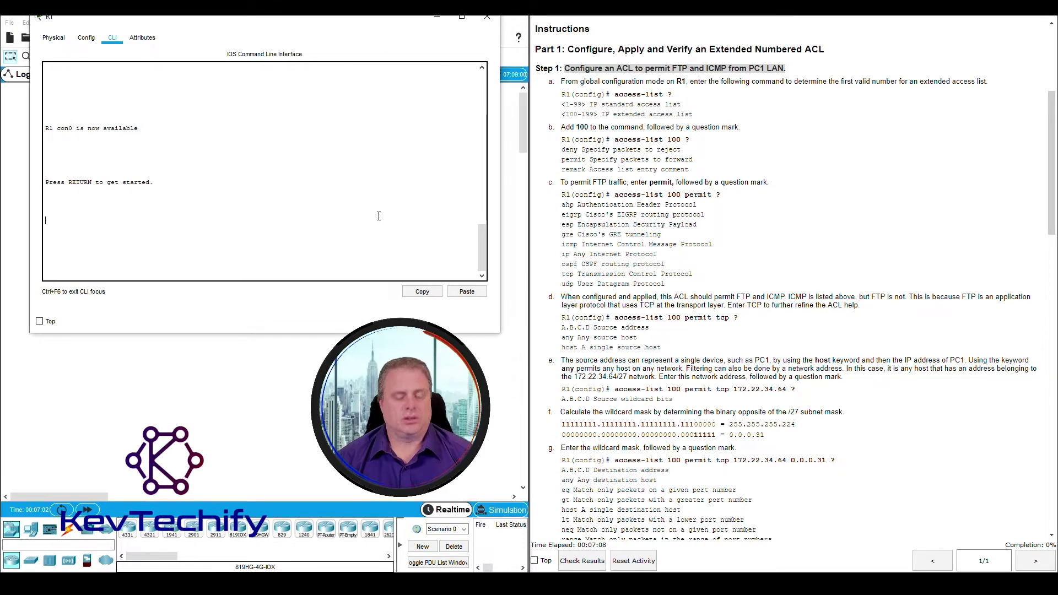
{"action": "key", "text": "Return"}
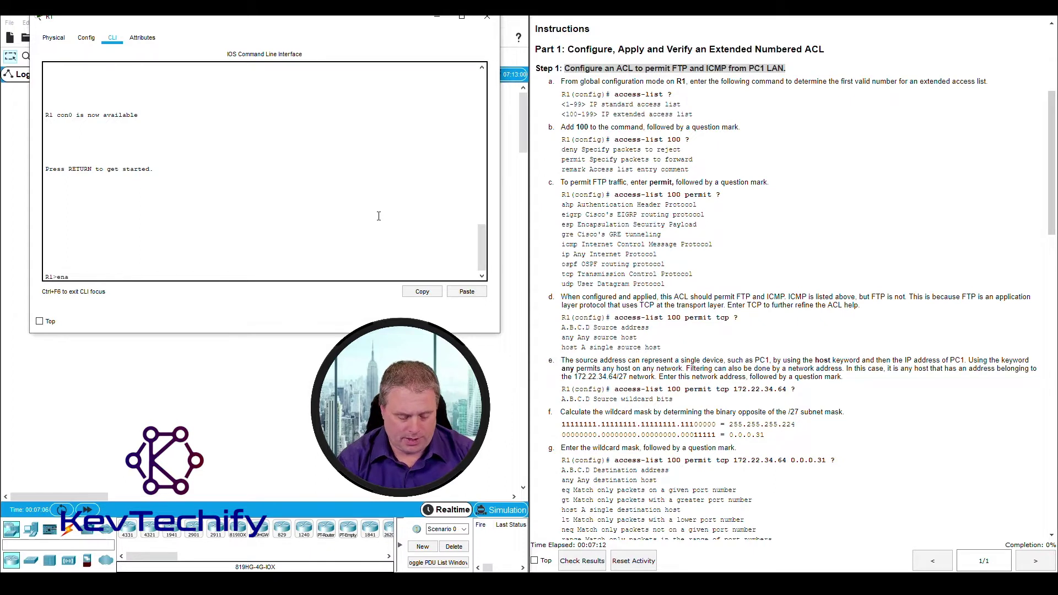
{"action": "type", "text": "enable"}
{"action": "key", "text": "Return"}
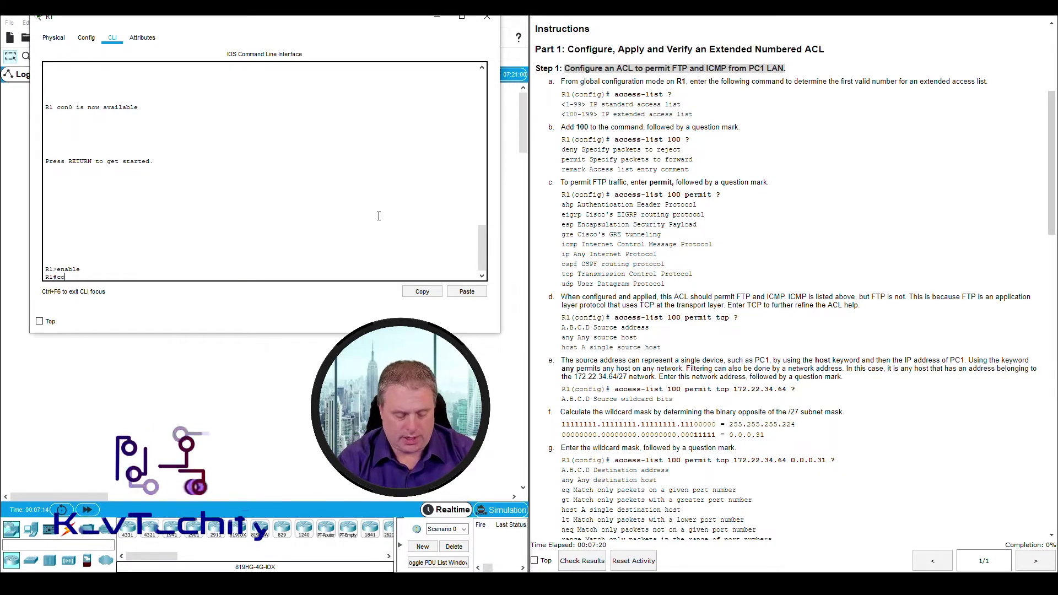
{"action": "type", "text": "conf t"}
{"action": "key", "text": "Return"}
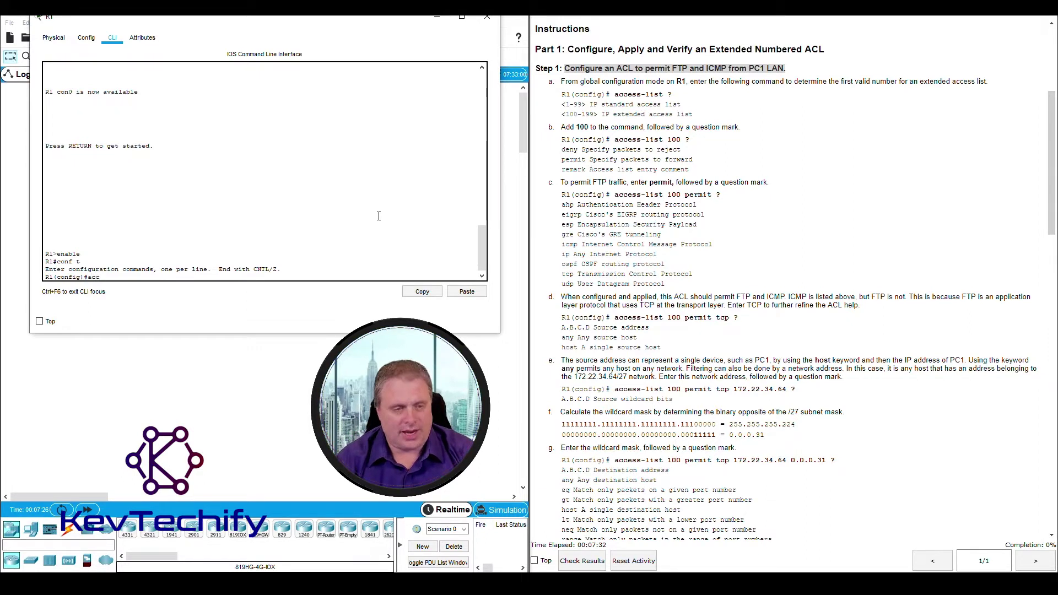
Run access-list ? to list the available ACL number ranges
{"action": "type", "text": "ess-lis"}
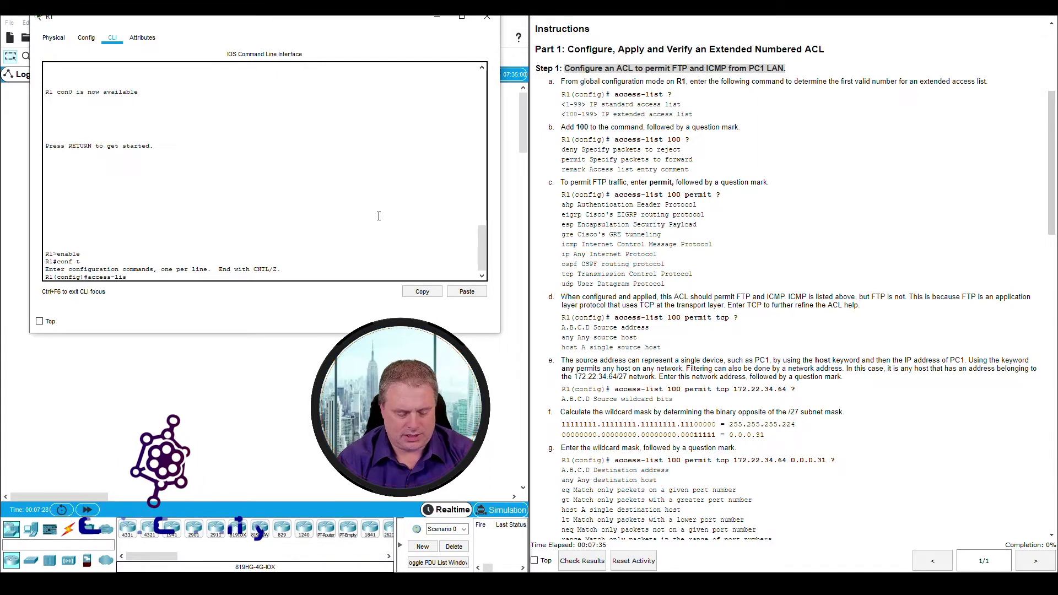
{"action": "type", "text": "t"}
{"action": "left_click", "coordinate": [631, 94]}
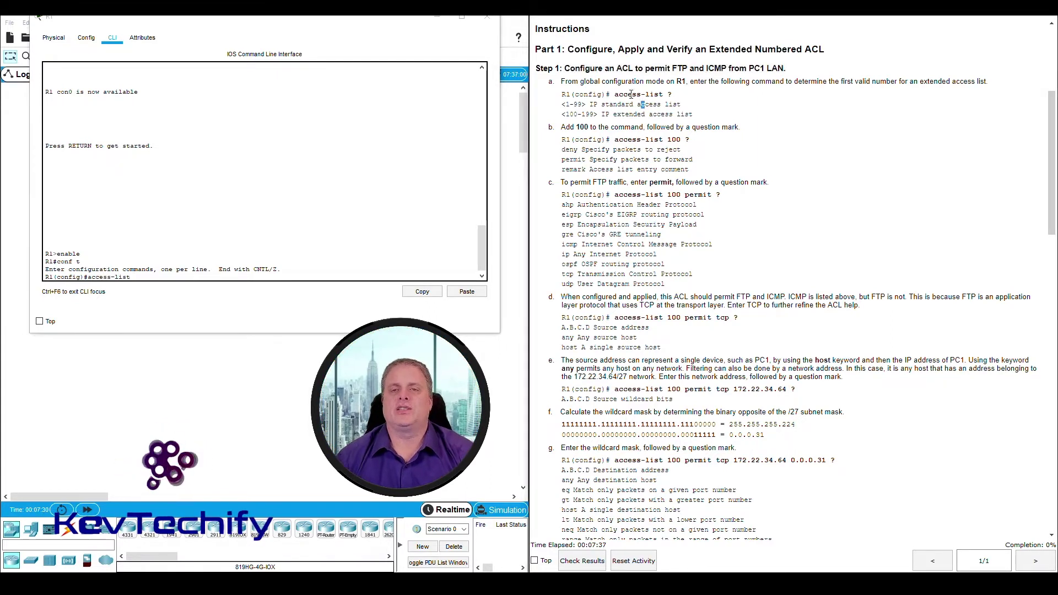
{"action": "left_click_drag", "start_coordinate": [614, 95], "coordinate": [674, 101]}
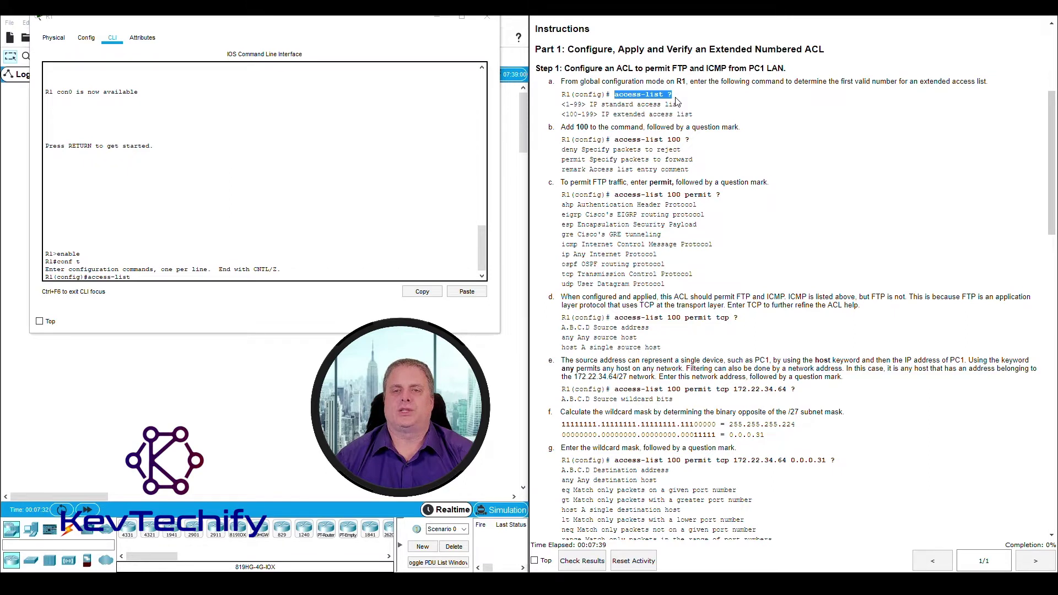
{"action": "left_click", "coordinate": [167, 277]}
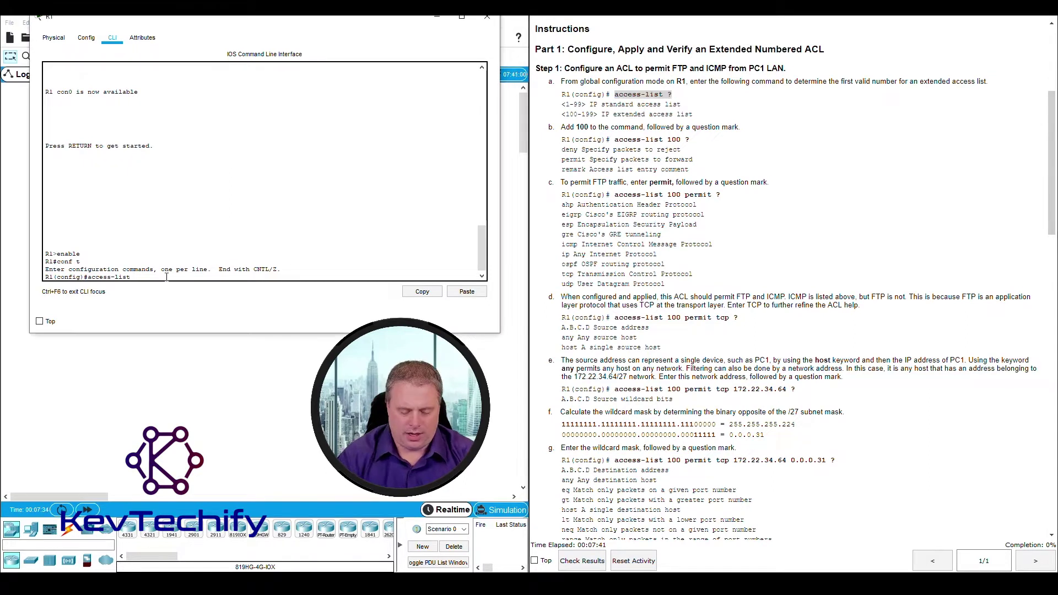
{"action": "type", "text": "?"}
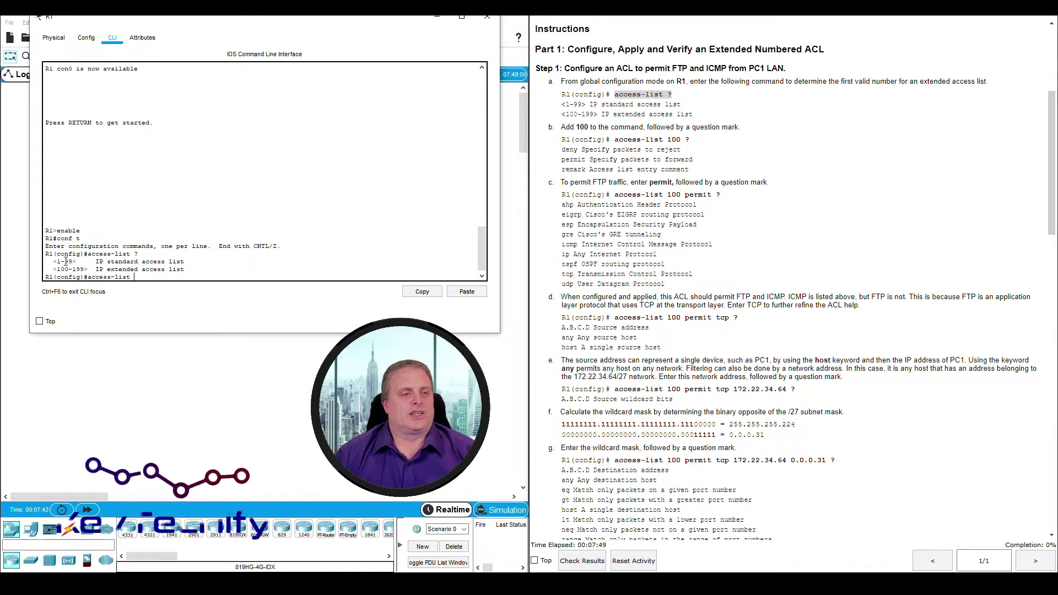
Note the <1-99> standard and <100-199> extended access-list ranges in the help output
{"action": "left_click_drag", "start_coordinate": [54, 261], "coordinate": [182, 260]}
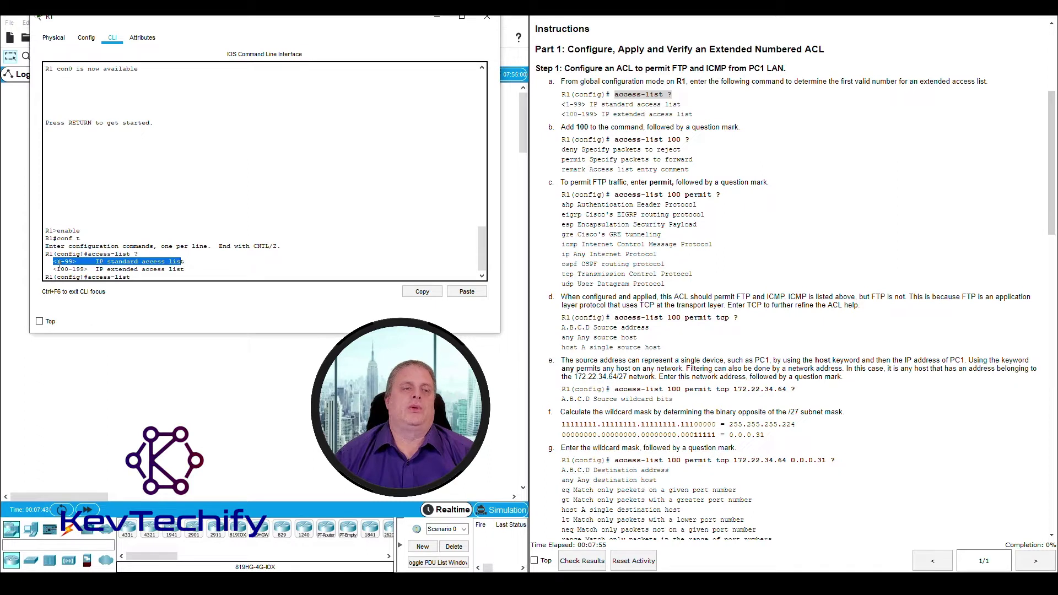
{"action": "left_click_drag", "start_coordinate": [109, 270], "coordinate": [124, 269]}
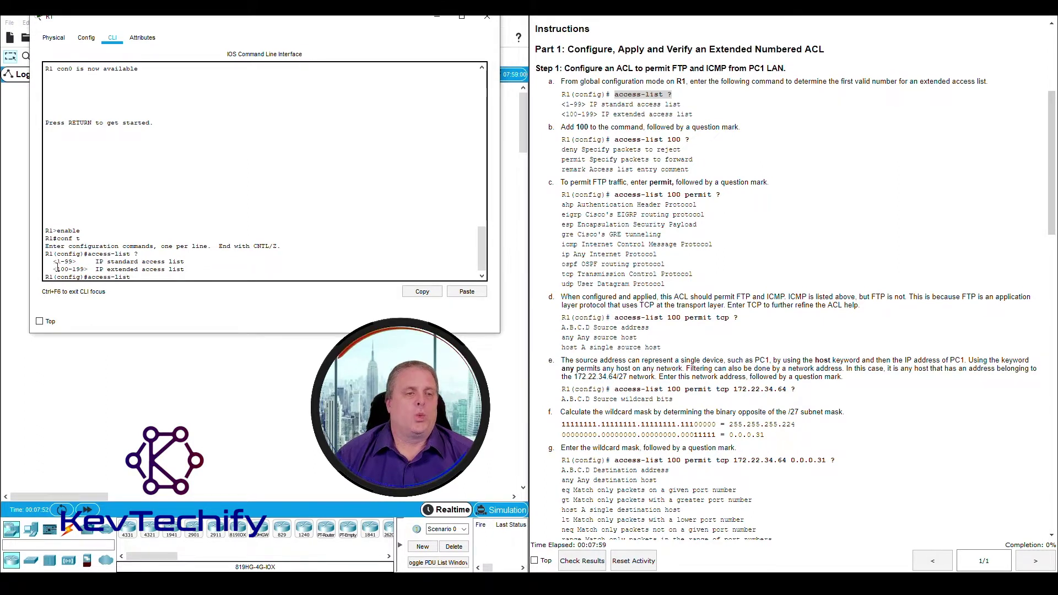
{"action": "left_click_drag", "start_coordinate": [56, 269], "coordinate": [186, 270]}
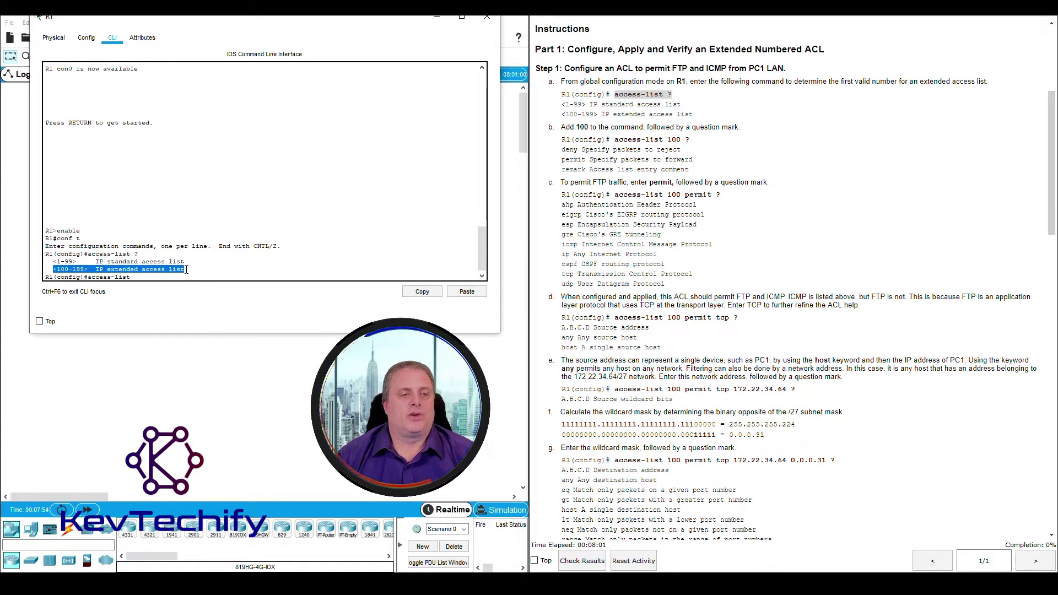
{"action": "left_click", "coordinate": [157, 276]}
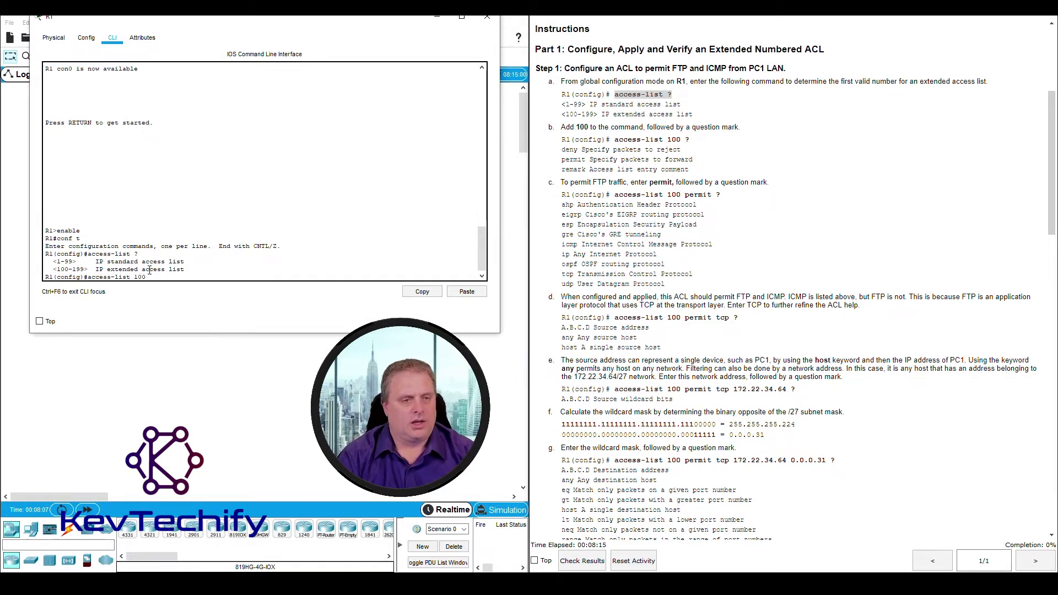
Query access-list 100 ? and review its deny, permit and remark options
{"action": "type", "text": "?"}
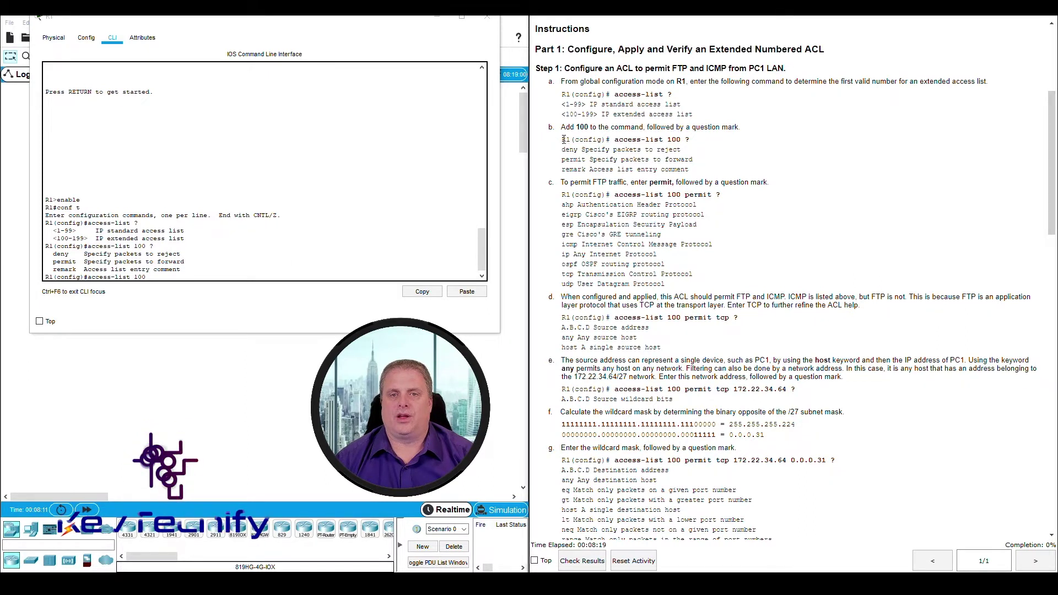
{"action": "triple_click", "coordinate": [549, 127]}
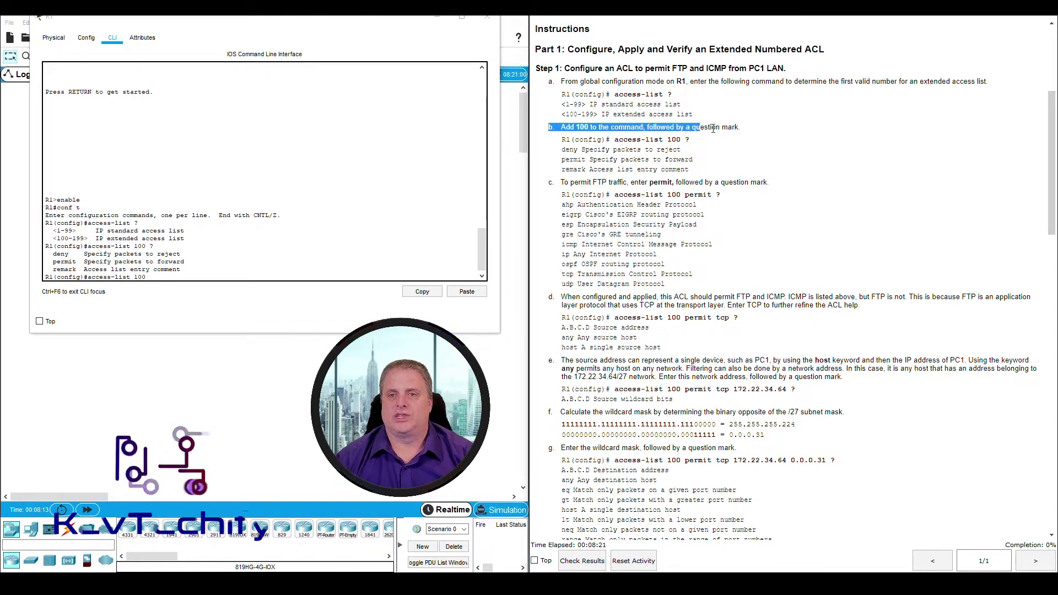
{"action": "left_click", "coordinate": [159, 277]}
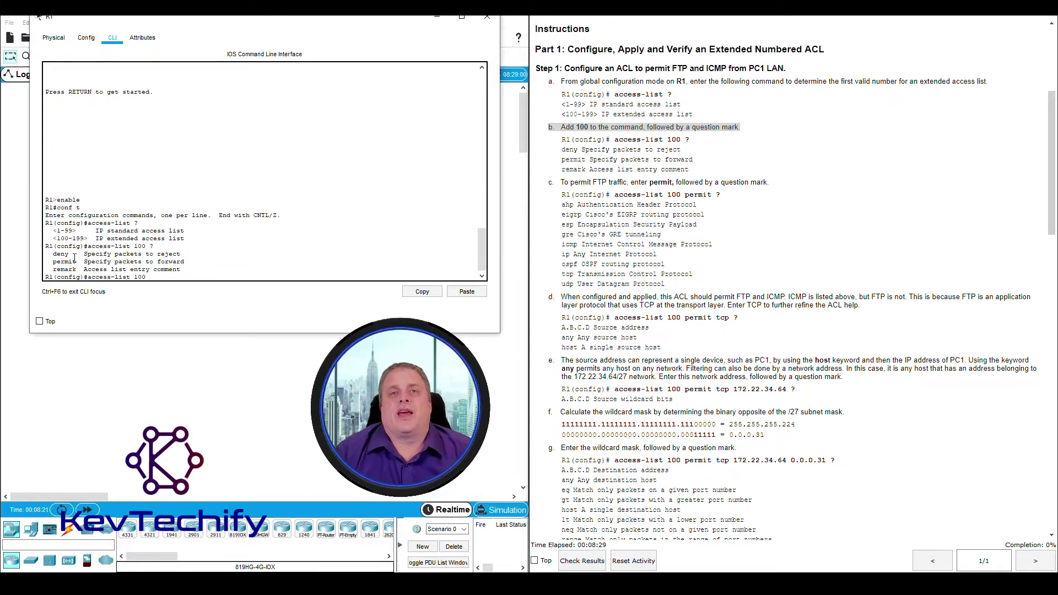
{"action": "left_click_drag", "start_coordinate": [58, 254], "coordinate": [122, 262]}
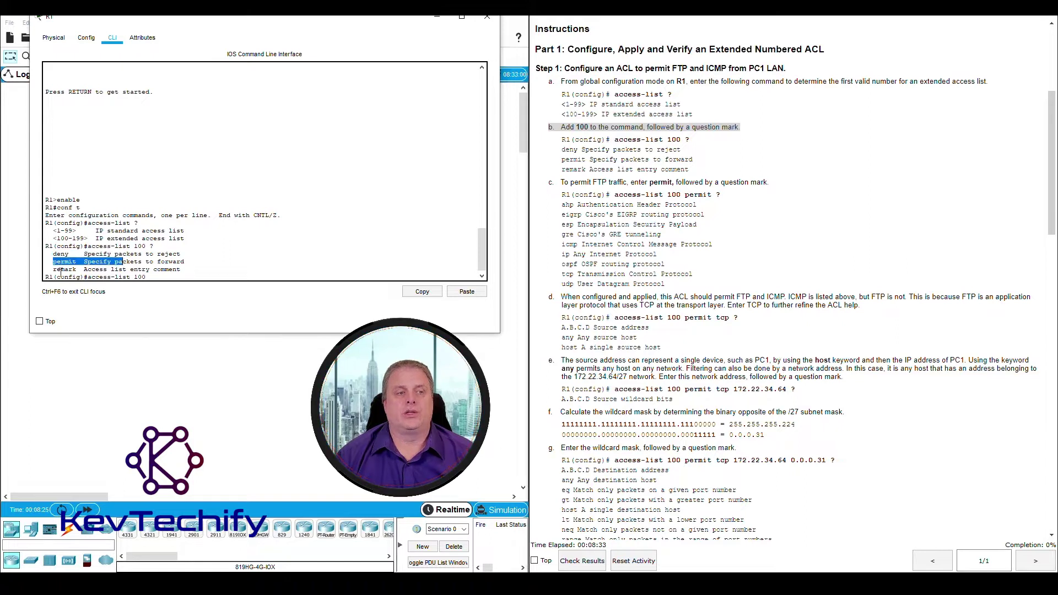
{"action": "left_click_drag", "start_coordinate": [54, 270], "coordinate": [123, 270]}
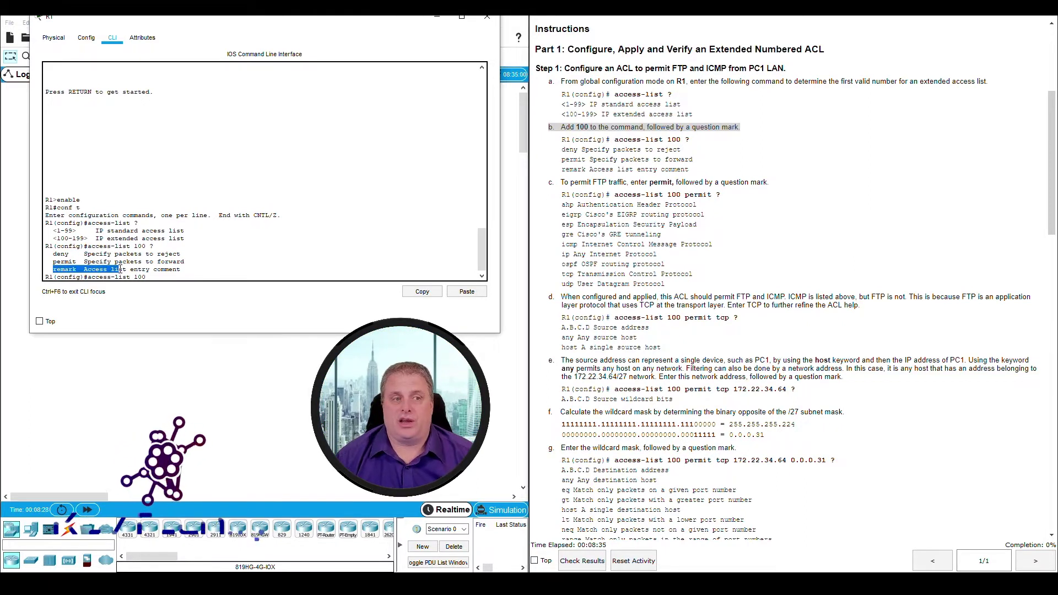
{"action": "left_click", "coordinate": [155, 277]}
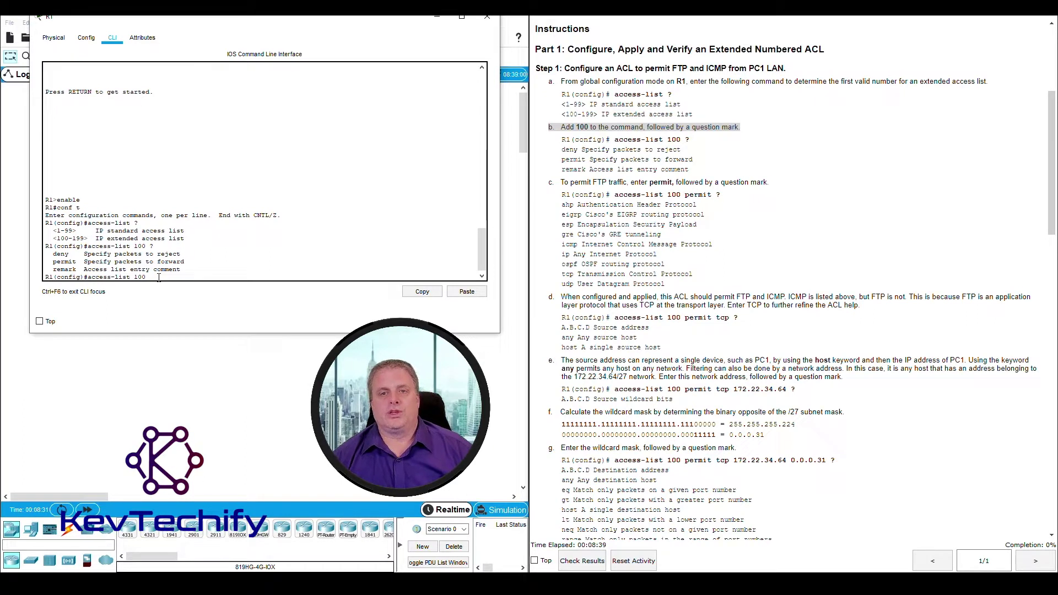
Read step c about permitting FTP traffic
{"action": "left_click", "coordinate": [594, 183]}
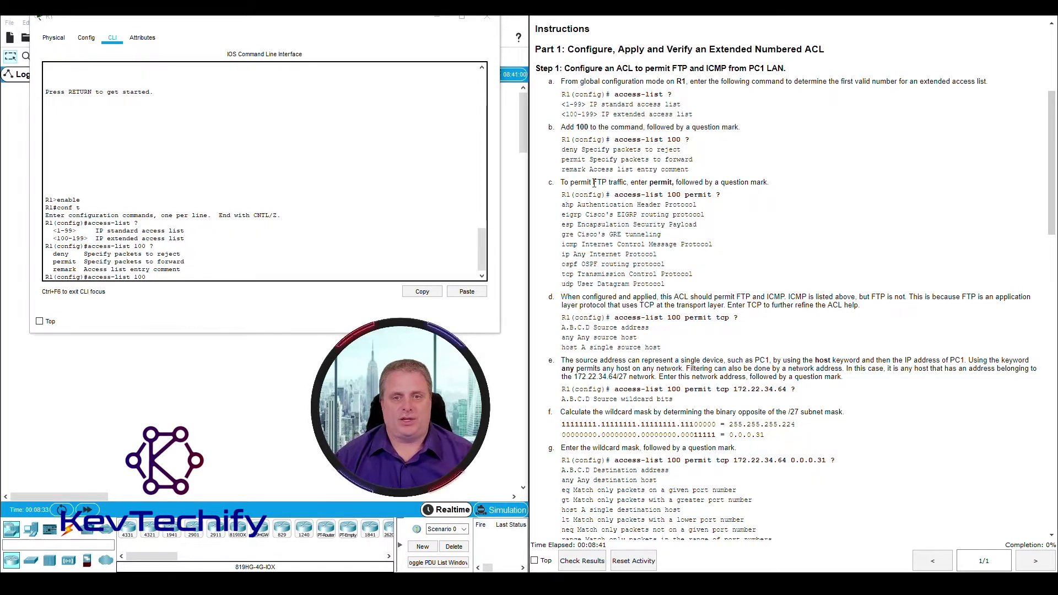
{"action": "left_click_drag", "start_coordinate": [567, 182], "coordinate": [618, 181]}
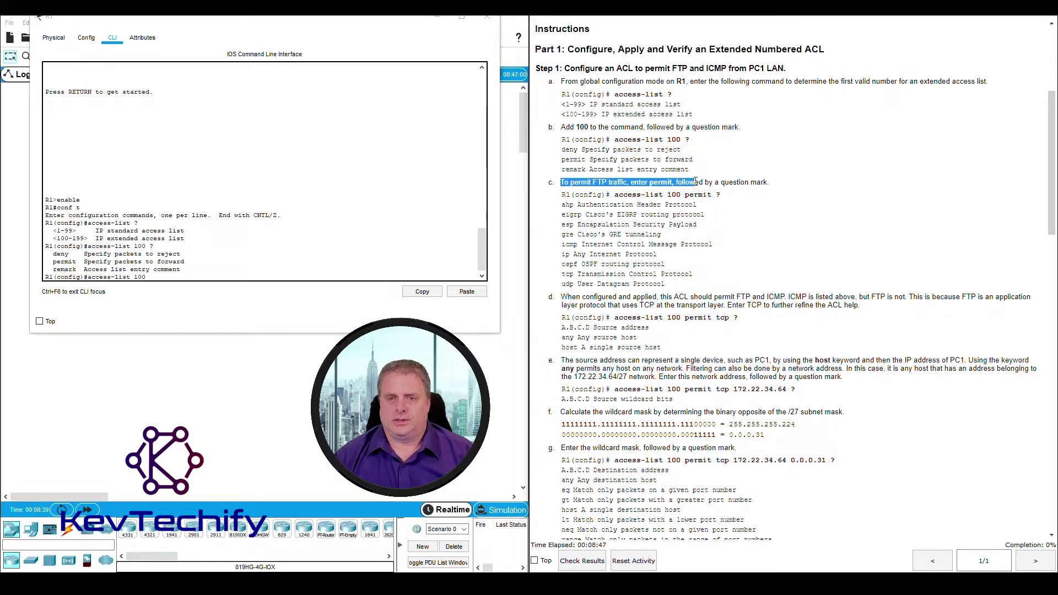
{"action": "left_click", "coordinate": [173, 278]}
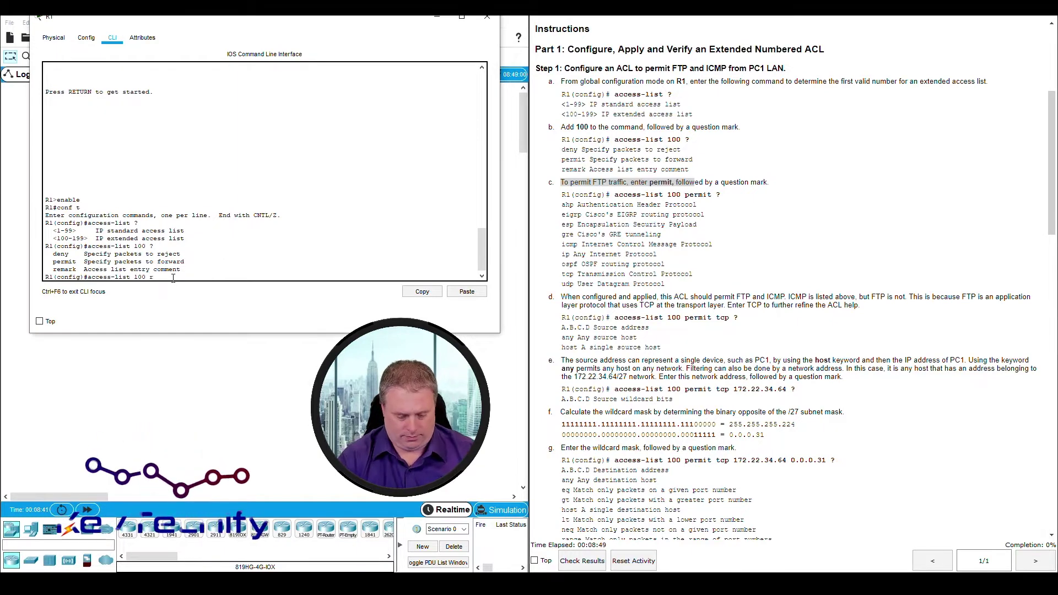
Run access-list 100 permit ? to list protocols from ahp to udp, then add tcp
{"action": "type", "text": "permit"}
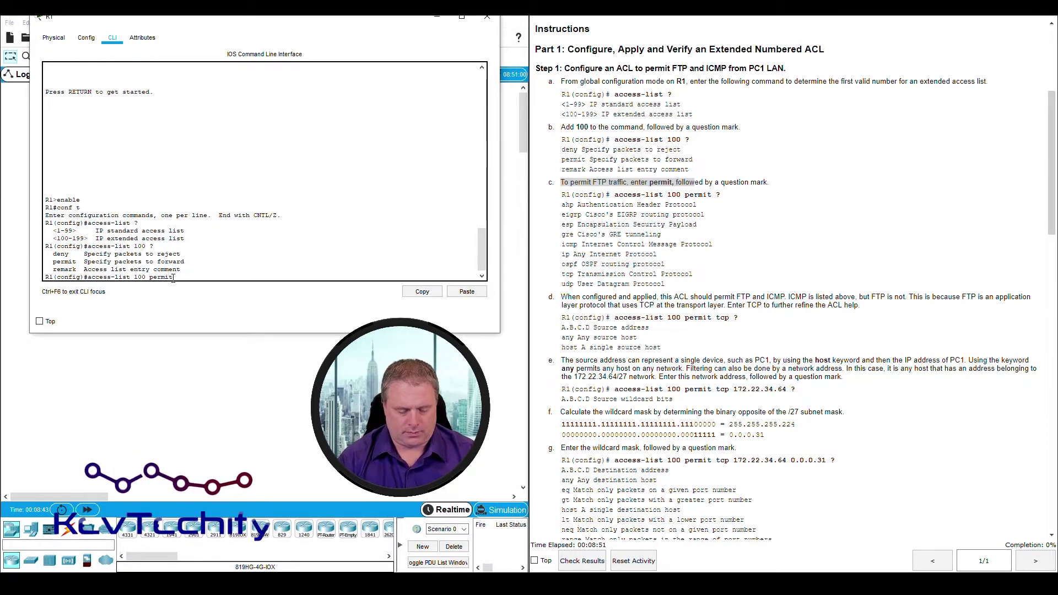
{"action": "type", "text": " ?"}
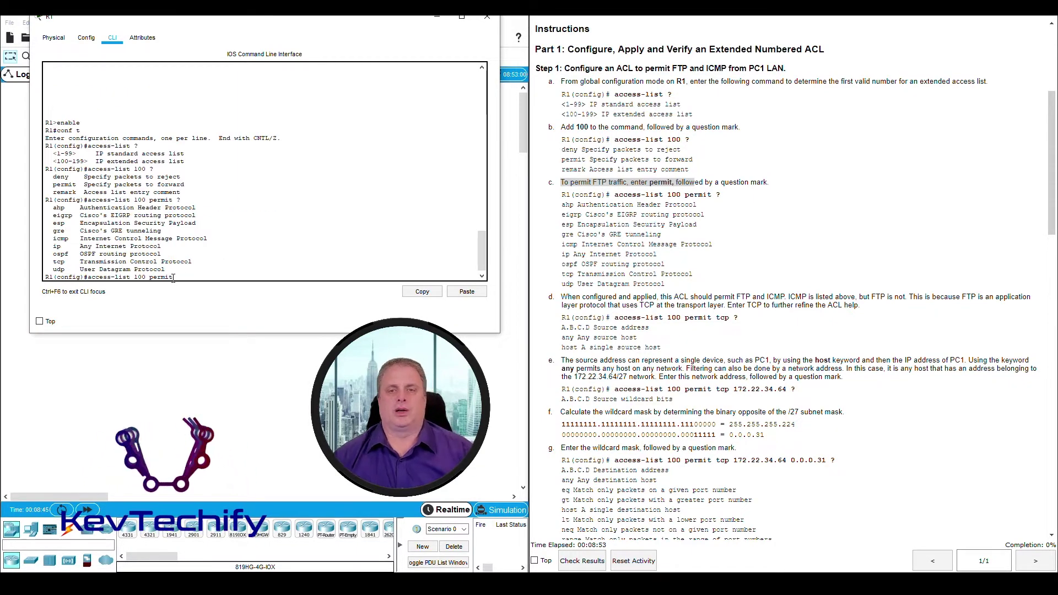
{"action": "left_click", "coordinate": [674, 225]}
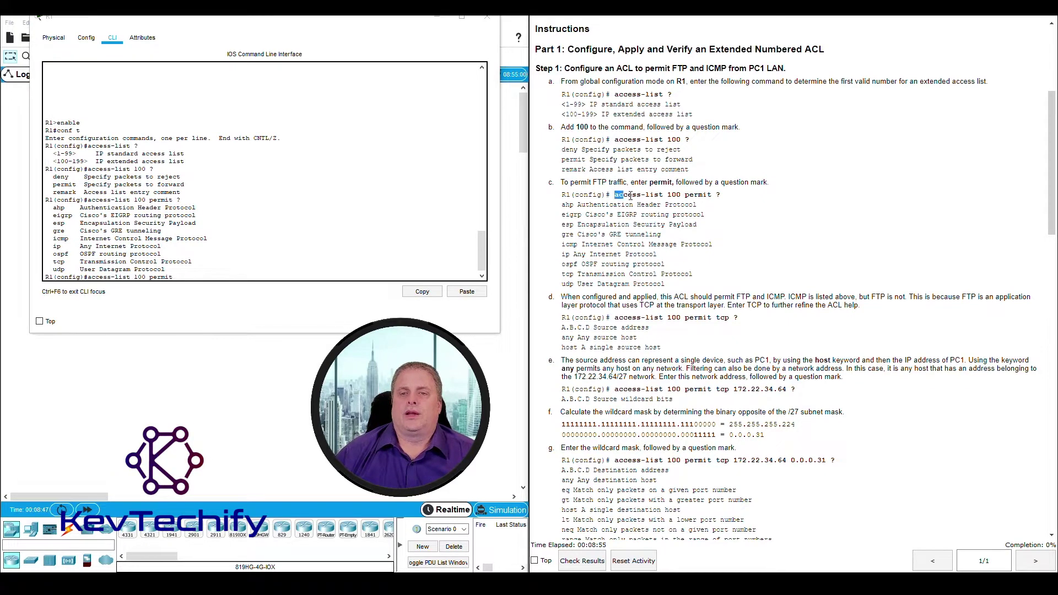
{"action": "left_click_drag", "start_coordinate": [631, 196], "coordinate": [746, 196]}
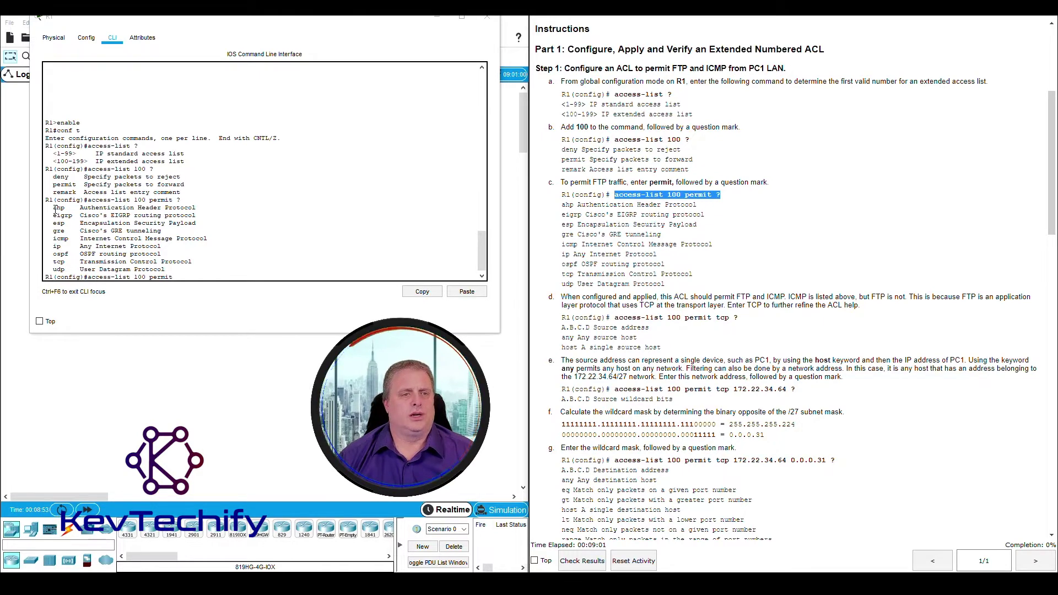
{"action": "left_click_drag", "start_coordinate": [55, 208], "coordinate": [137, 246]}
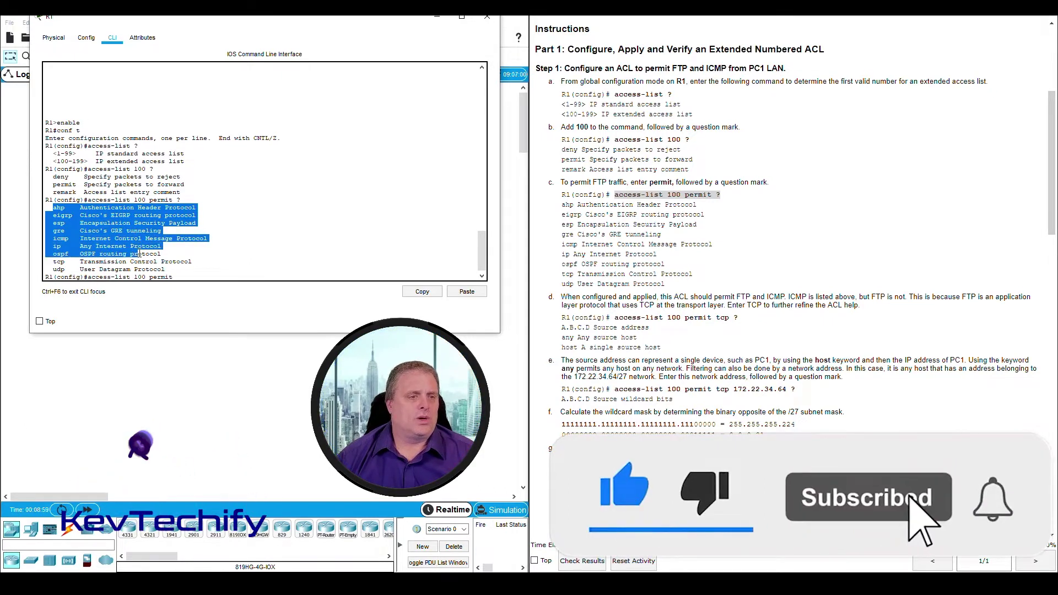
{"action": "left_click_drag", "start_coordinate": [138, 247], "coordinate": [150, 270]}
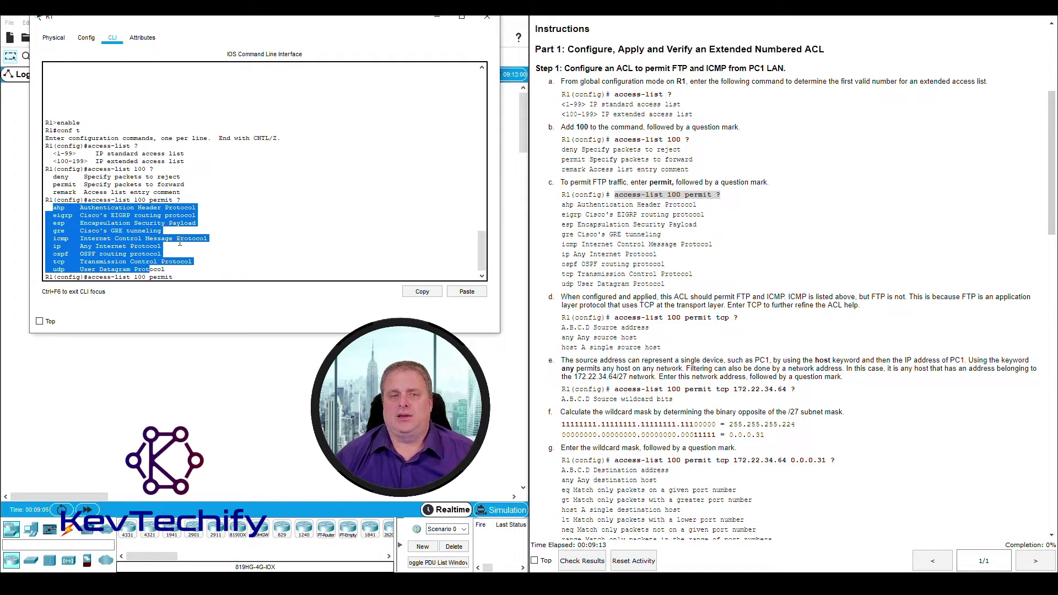
{"action": "left_click", "coordinate": [134, 248]}
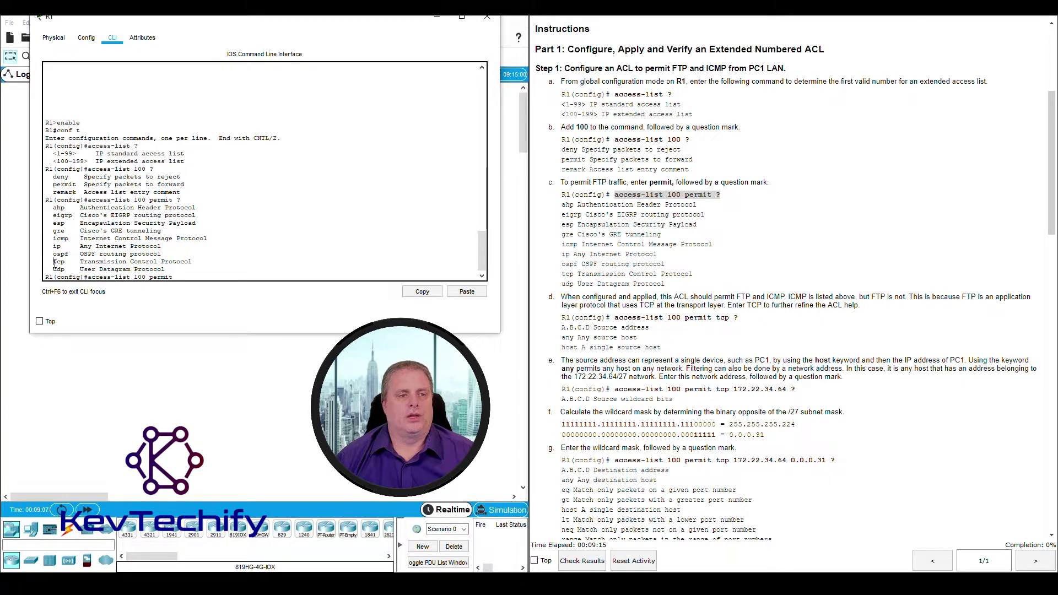
{"action": "left_click_drag", "start_coordinate": [54, 261], "coordinate": [205, 261]}
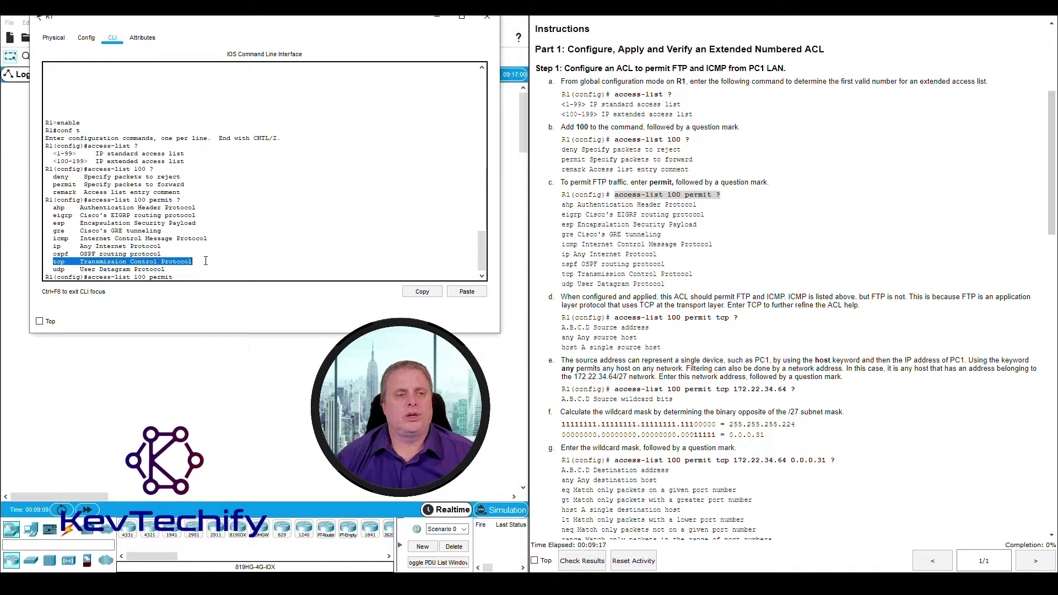
{"action": "left_click", "coordinate": [192, 277]}
{"action": "type", "text": "tcp"}
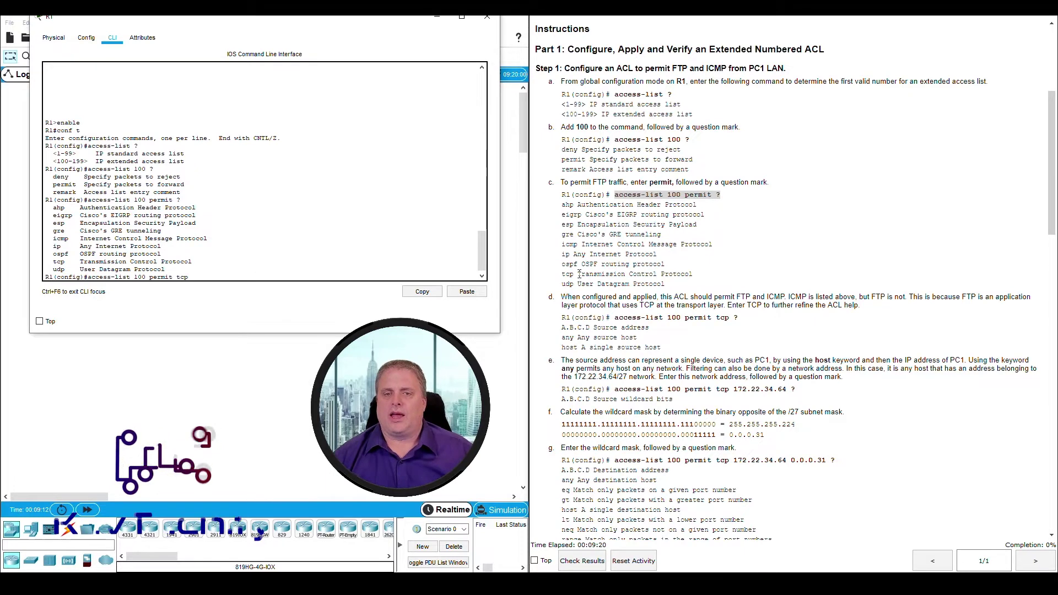
Read step d and query permit tcp ? to show source options A.B.C.D, any and host
{"action": "scroll", "coordinate": [675, 140], "scroll_direction": "down", "scroll_amount": 3}
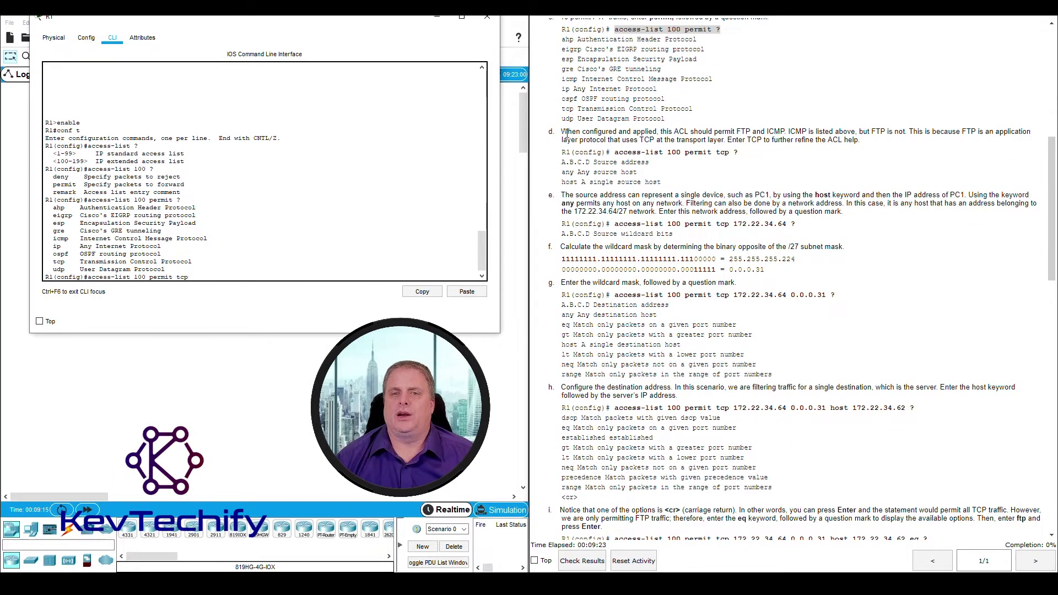
{"action": "left_click_drag", "start_coordinate": [566, 133], "coordinate": [752, 132]}
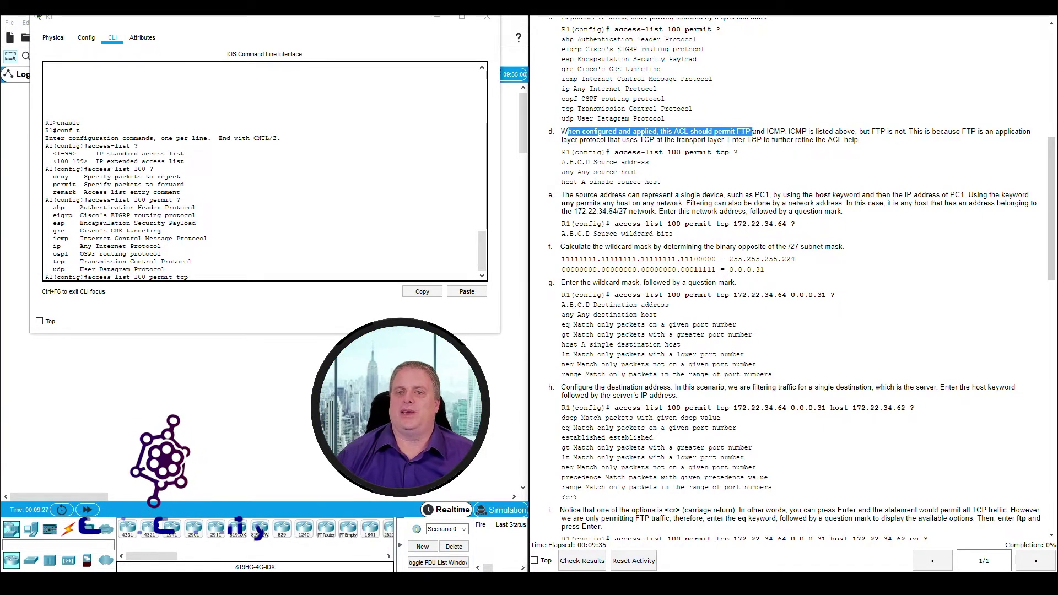
{"action": "left_click", "coordinate": [200, 275]}
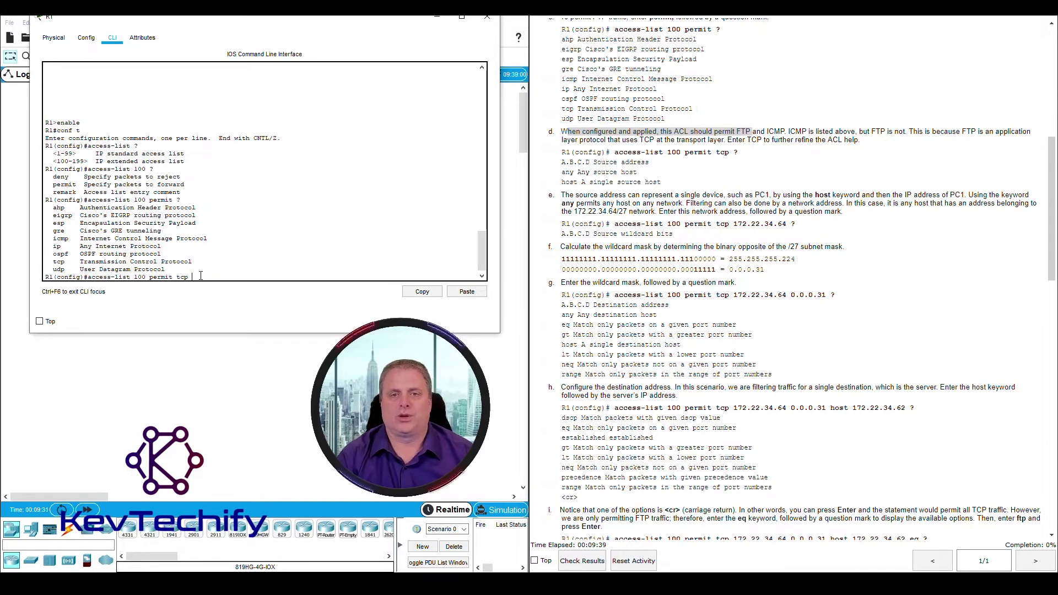
{"action": "type", "text": "?"}
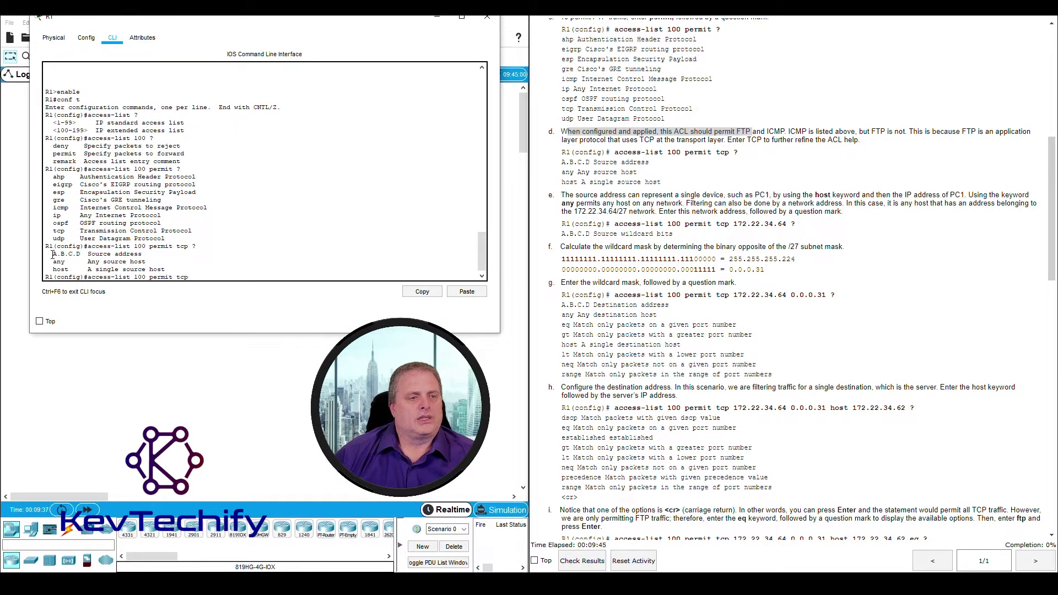
{"action": "left_click_drag", "start_coordinate": [53, 255], "coordinate": [128, 256]}
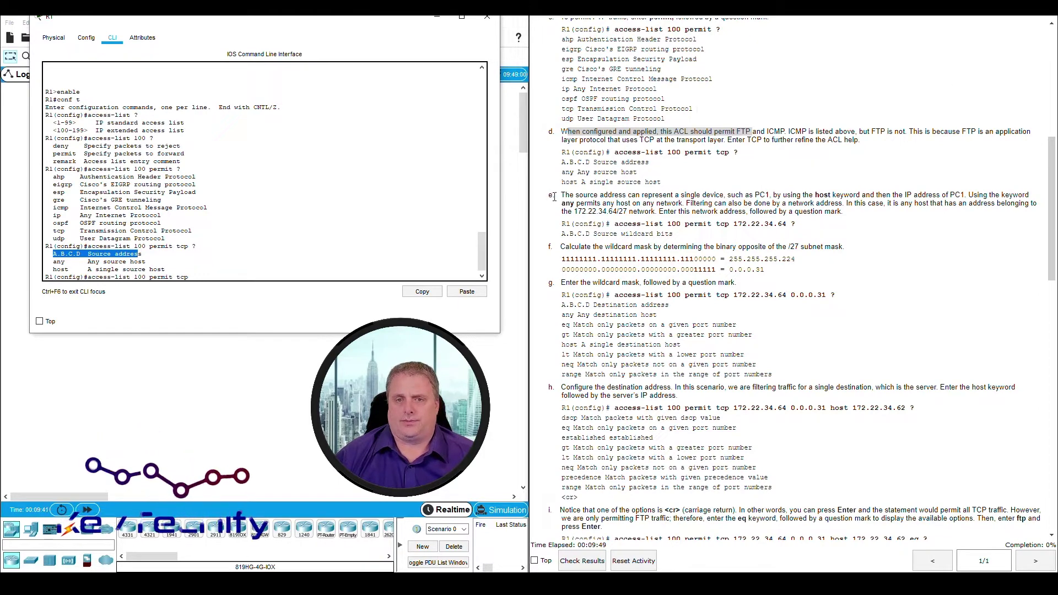
Read step e and locate the PC1 LAN source network 172.22.34.64/27
{"action": "left_click_drag", "start_coordinate": [564, 195], "coordinate": [961, 191]}
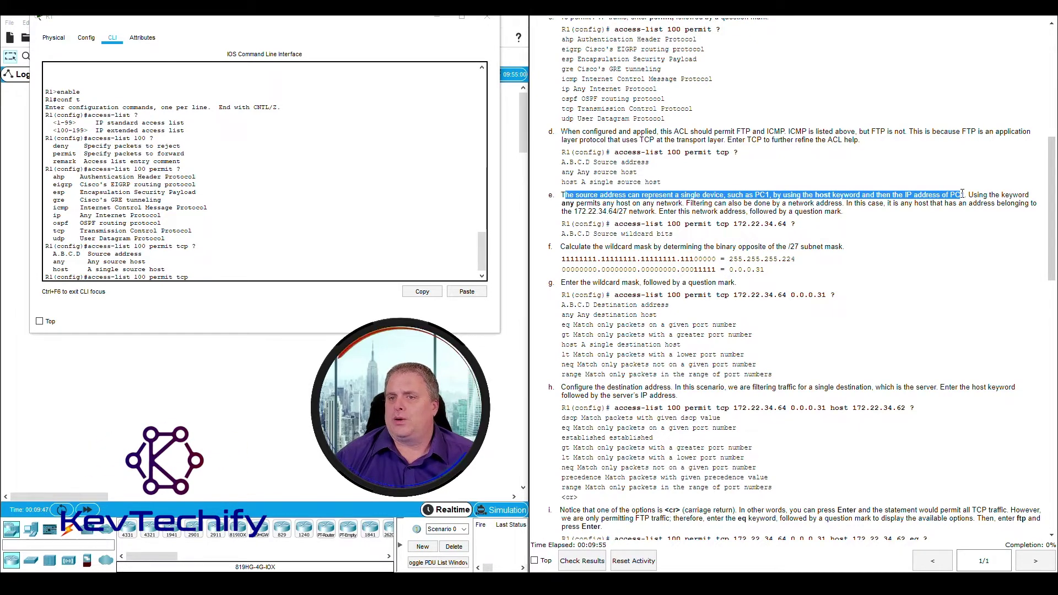
{"action": "left_click_drag", "start_coordinate": [961, 193], "coordinate": [1019, 192]}
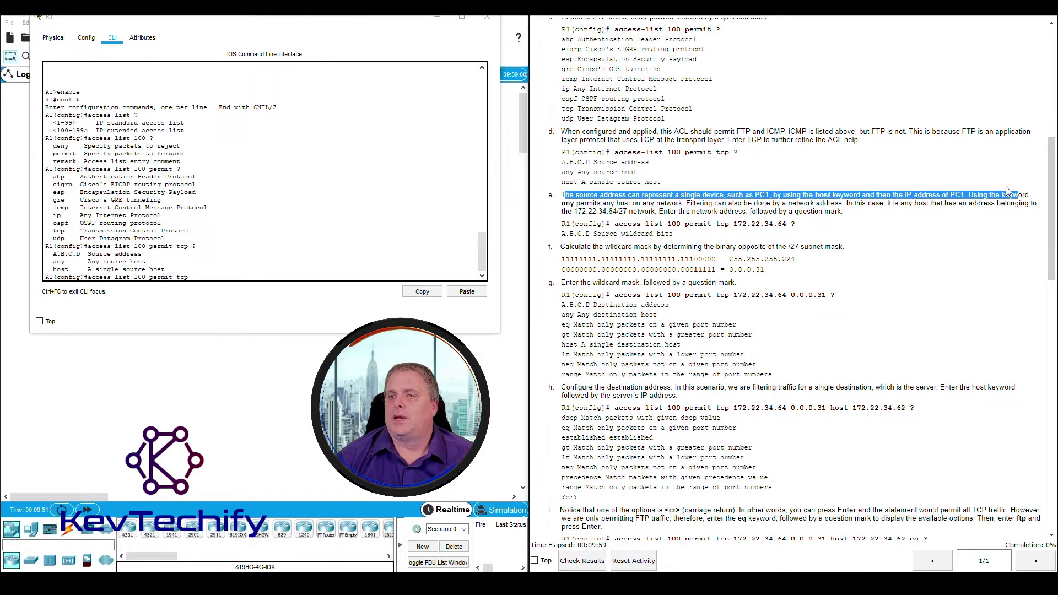
{"action": "left_click", "coordinate": [588, 207]}
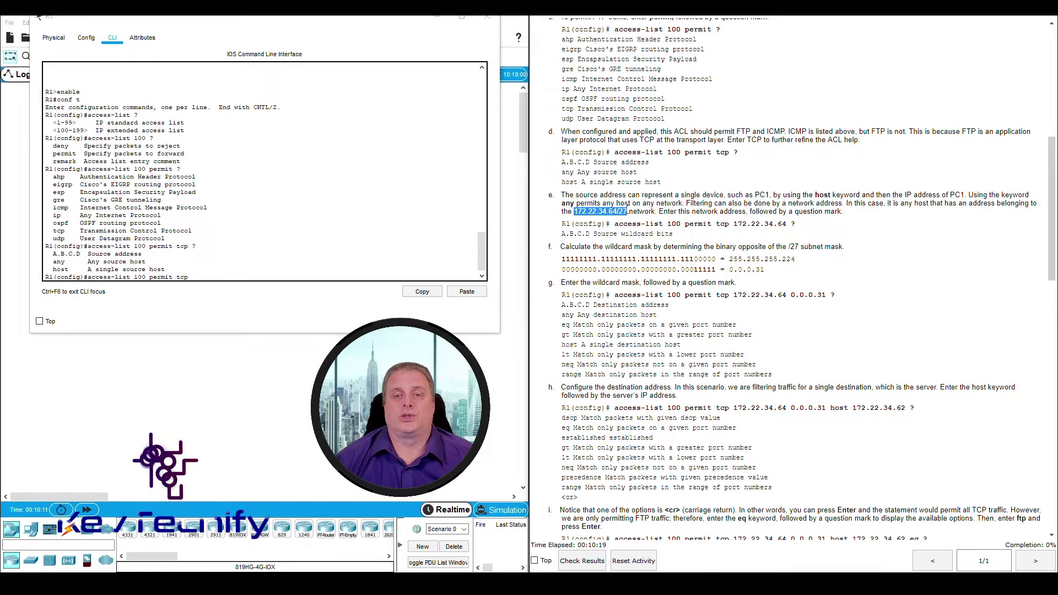
{"action": "left_click_drag", "start_coordinate": [617, 208], "coordinate": [621, 211]}
{"action": "left_click", "coordinate": [582, 214]}
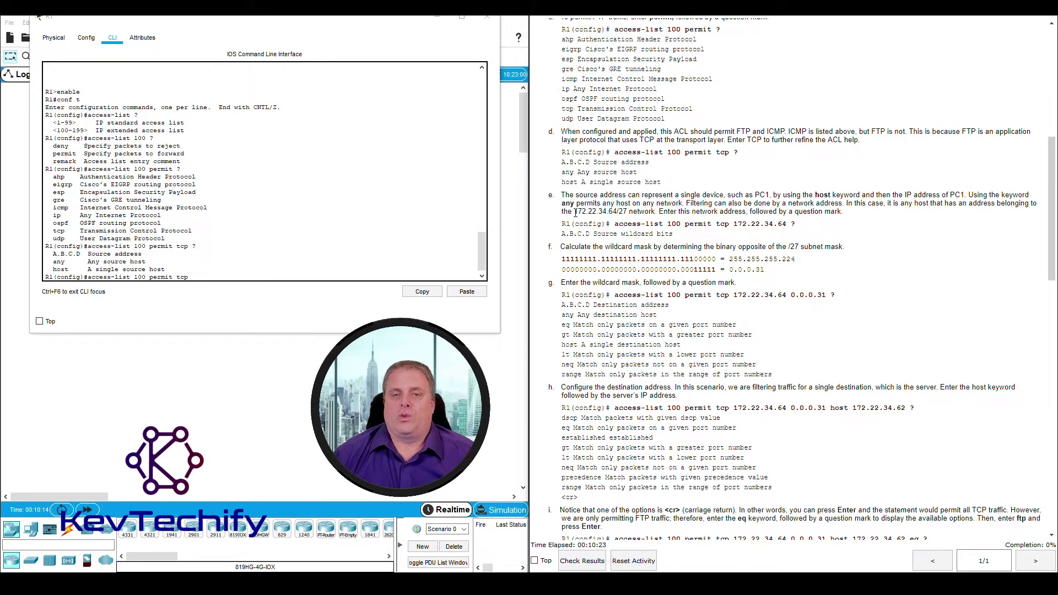
{"action": "left_click_drag", "start_coordinate": [598, 211], "coordinate": [616, 205]}
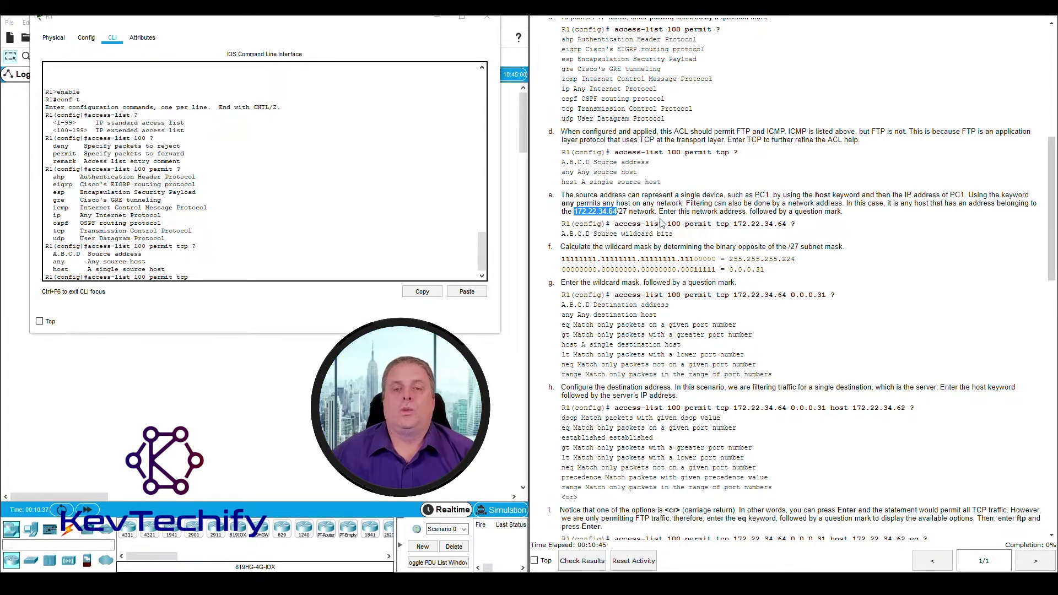
{"action": "left_click", "coordinate": [610, 212]}
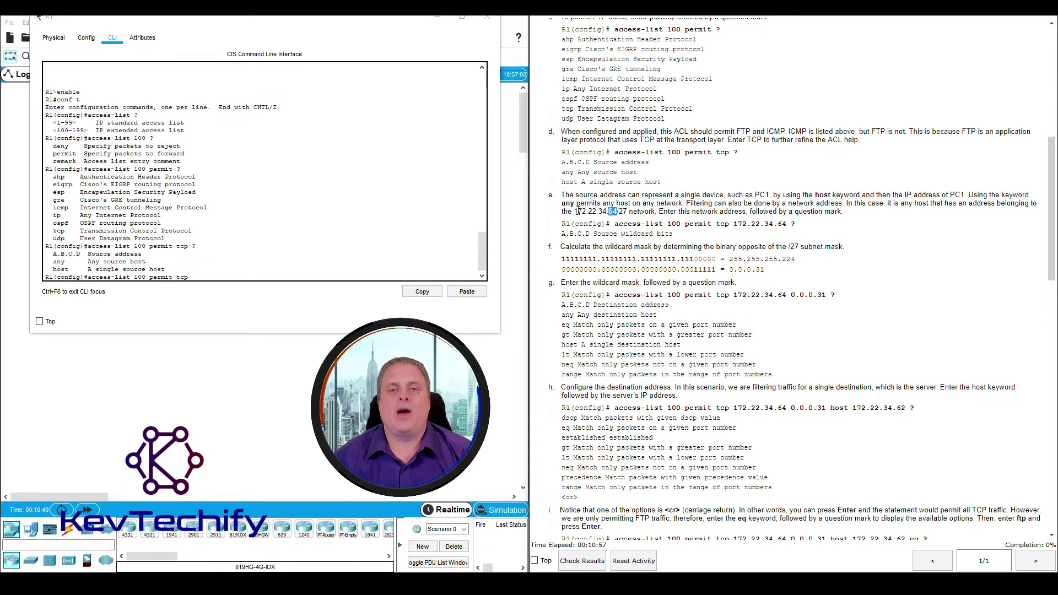
{"action": "left_click_drag", "start_coordinate": [576, 211], "coordinate": [617, 212]}
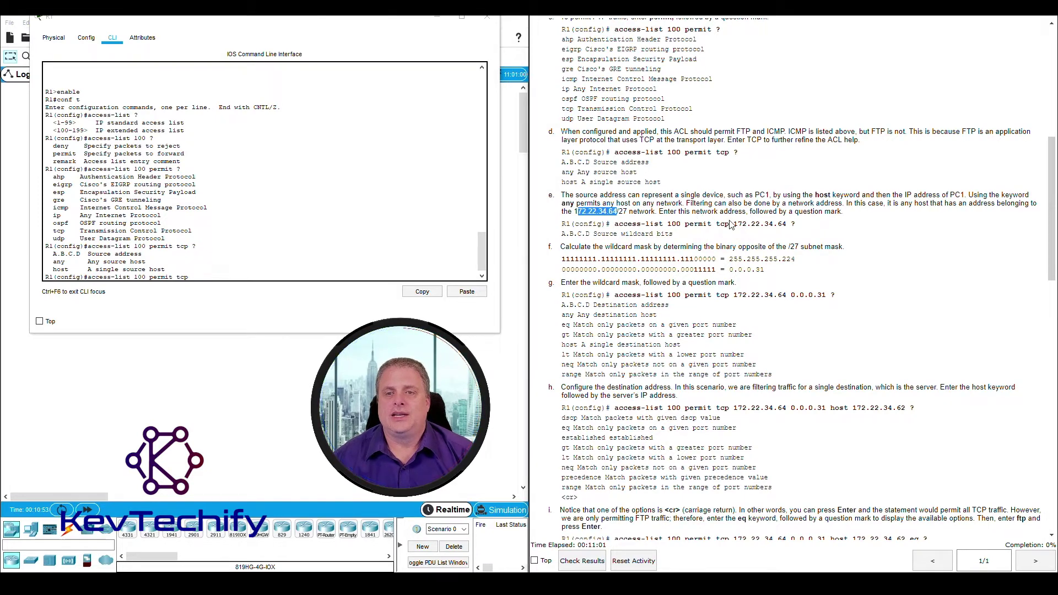
{"action": "left_click", "coordinate": [199, 276]}
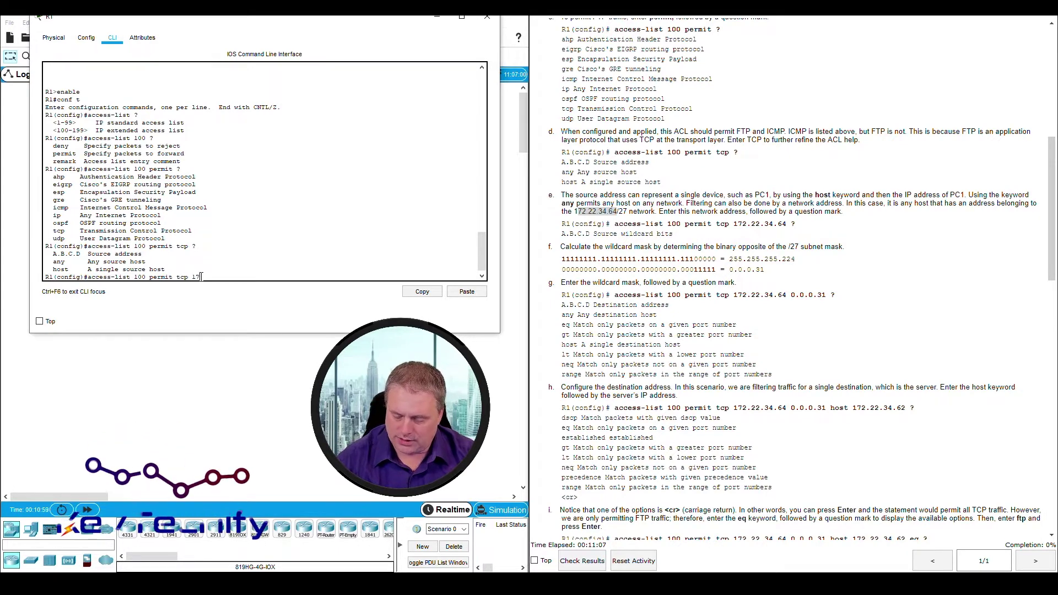
Enter source 172.22.34.64 ? to show that source wildcard bits come next
{"action": "type", "text": "172.22"}
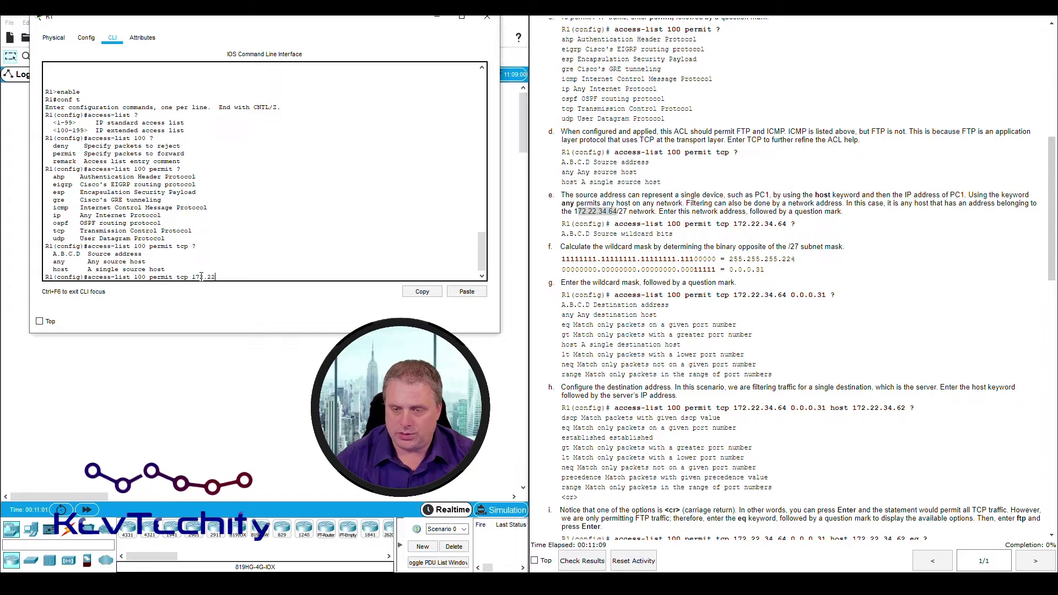
{"action": "type", "text": ".34.64"}
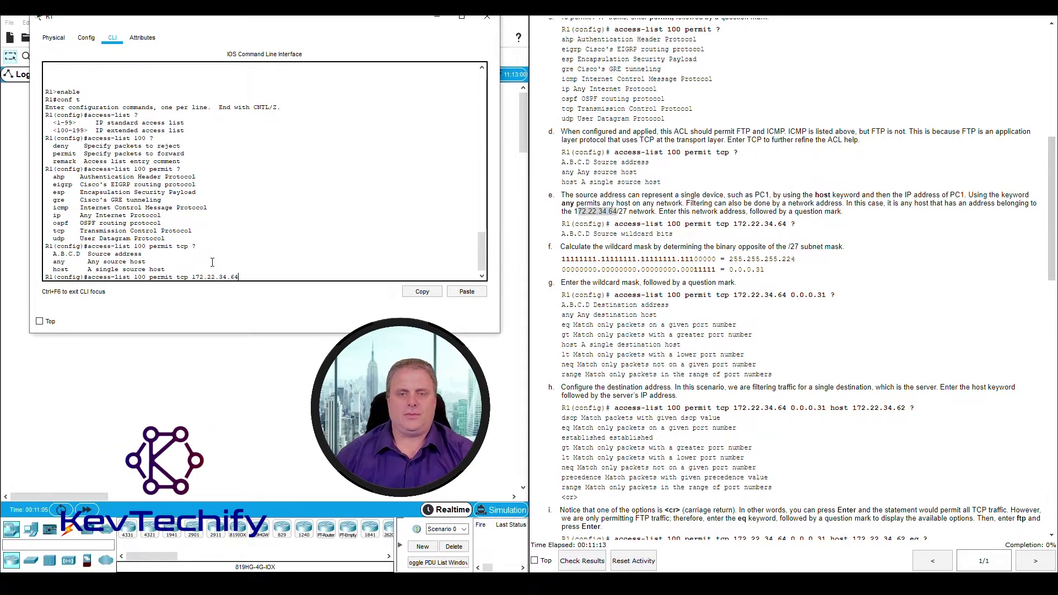
{"action": "type", "text": " ?"}
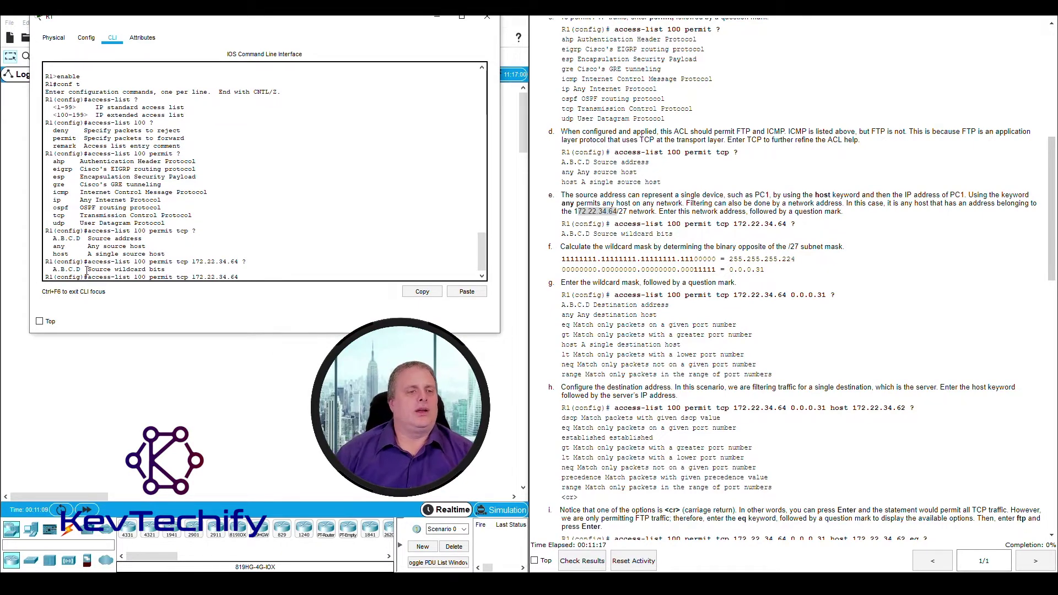
{"action": "left_click_drag", "start_coordinate": [54, 270], "coordinate": [142, 272]}
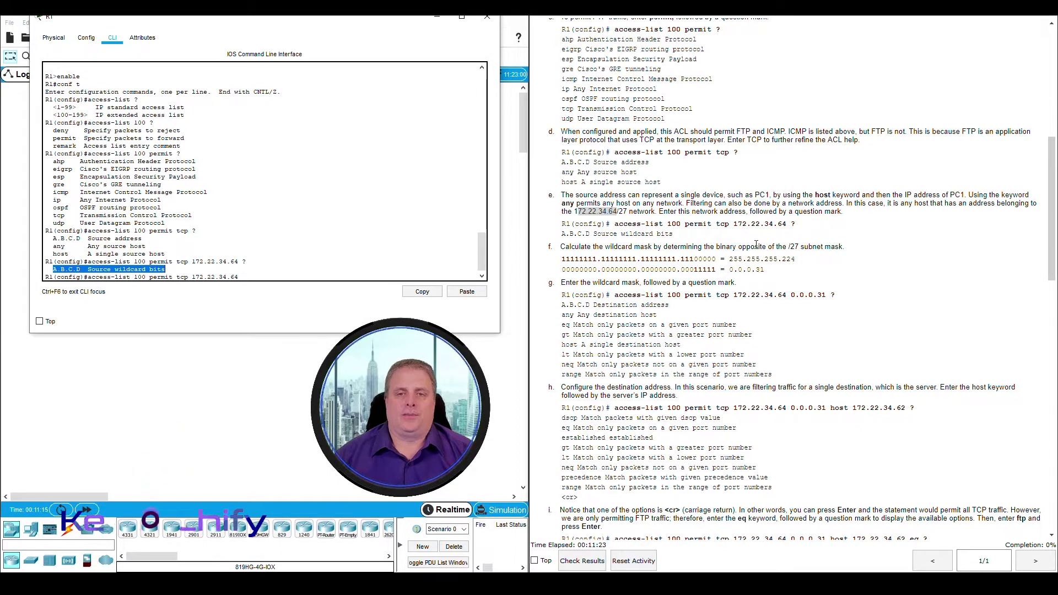
{"action": "left_click", "coordinate": [742, 246]}
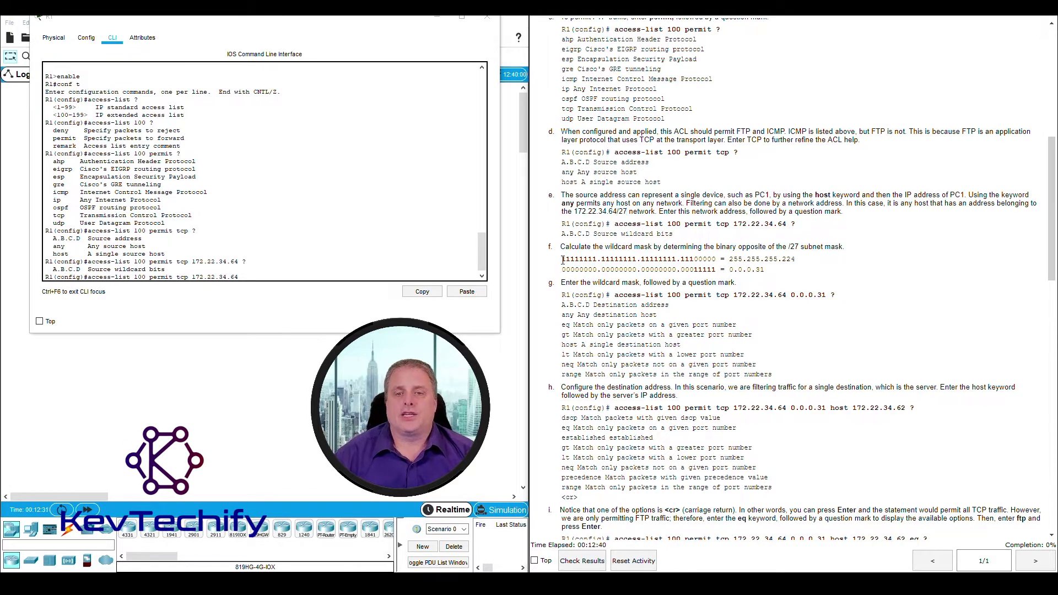
Compare the /27 mask 255.255.255.224 in binary with the wildcard row in step f
{"action": "left_click_drag", "start_coordinate": [562, 259], "coordinate": [710, 257]}
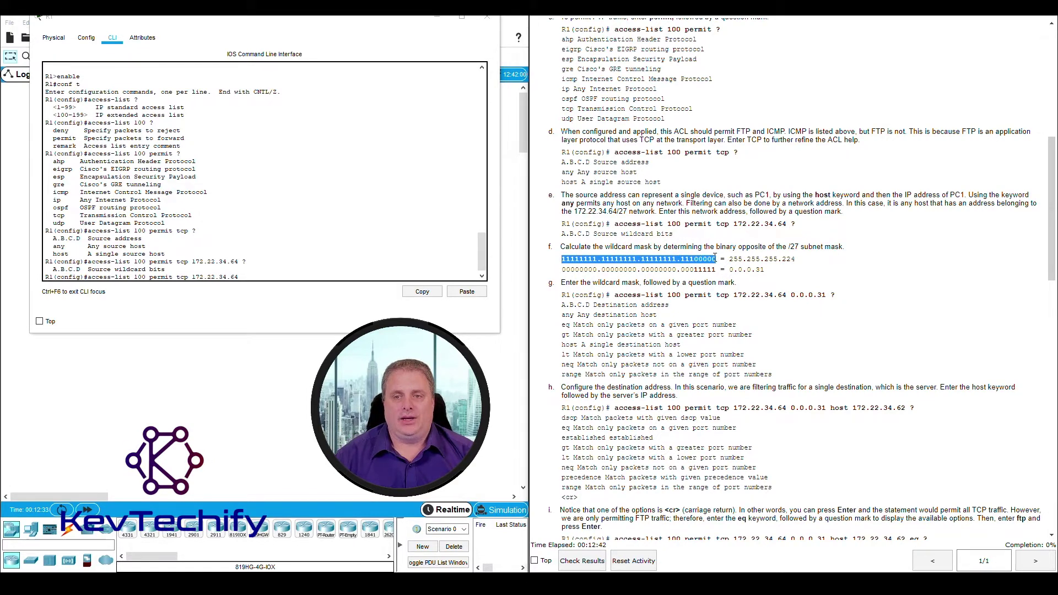
{"action": "left_click_drag", "start_coordinate": [729, 260], "coordinate": [773, 261]}
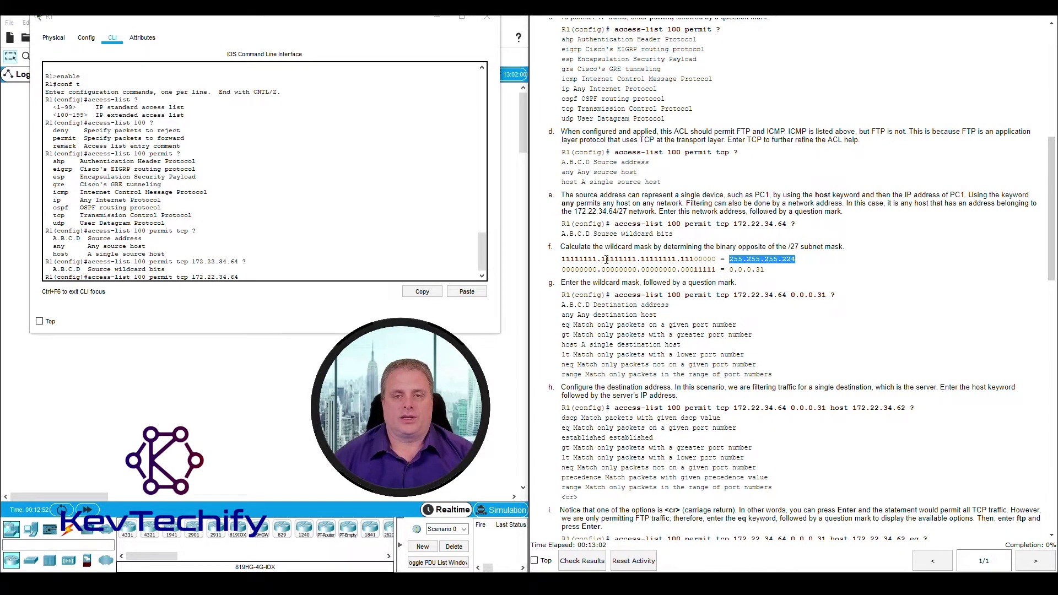
{"action": "left_click_drag", "start_coordinate": [561, 259], "coordinate": [693, 259]}
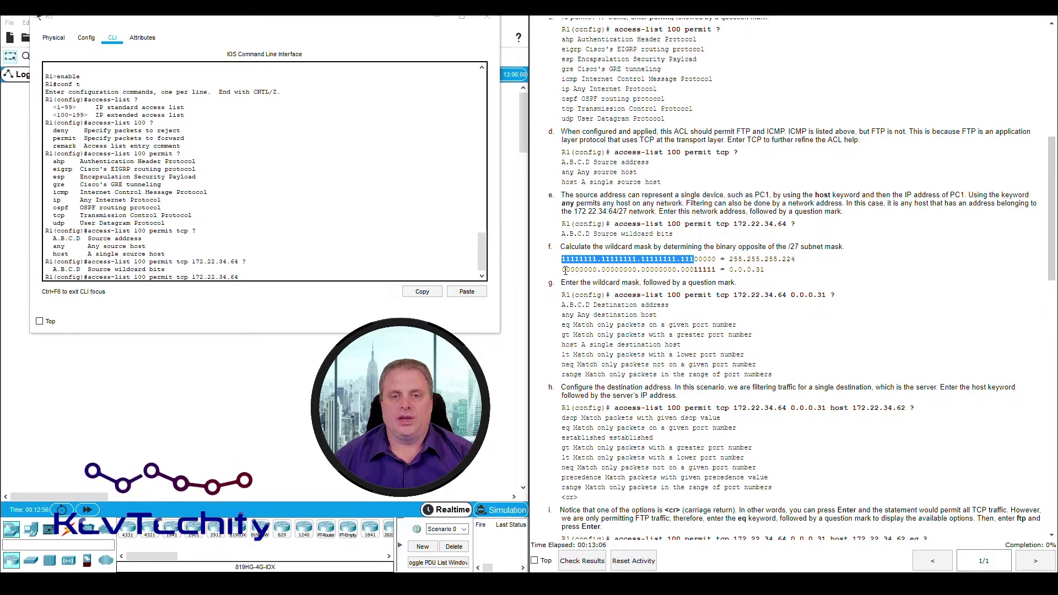
{"action": "left_click_drag", "start_coordinate": [563, 270], "coordinate": [694, 270]}
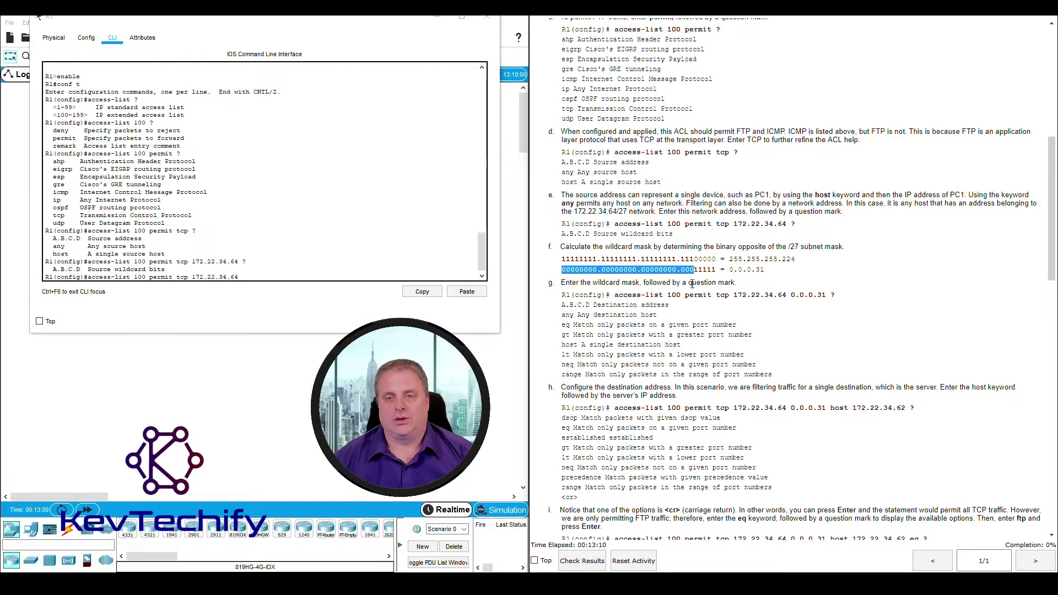
{"action": "left_click", "coordinate": [695, 258]}
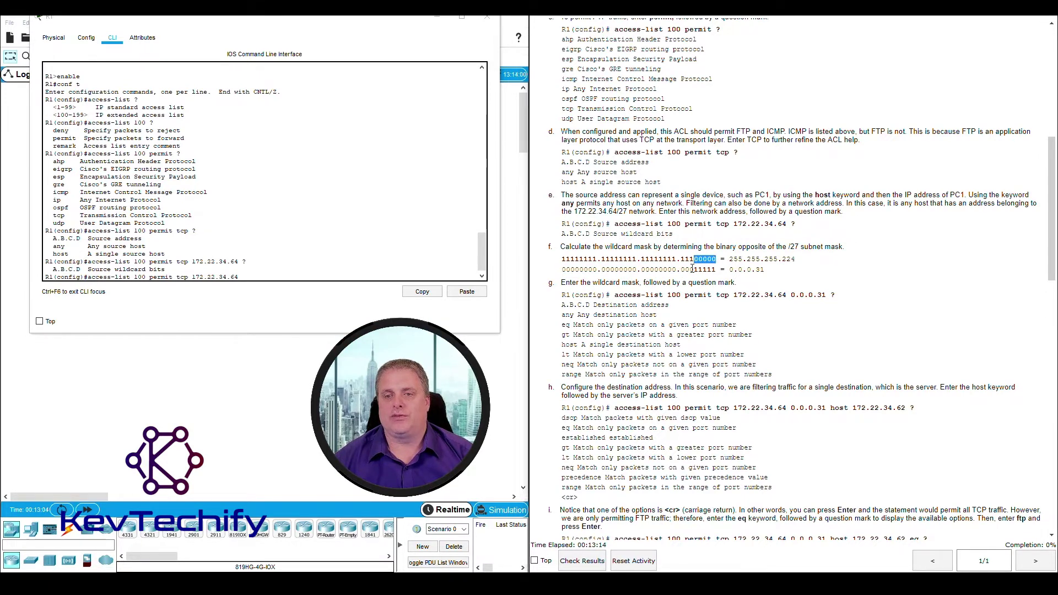
Derive the wildcard 0.0.0.31 from the fourth octet 00011111
{"action": "left_click_drag", "start_coordinate": [695, 269], "coordinate": [706, 269]}
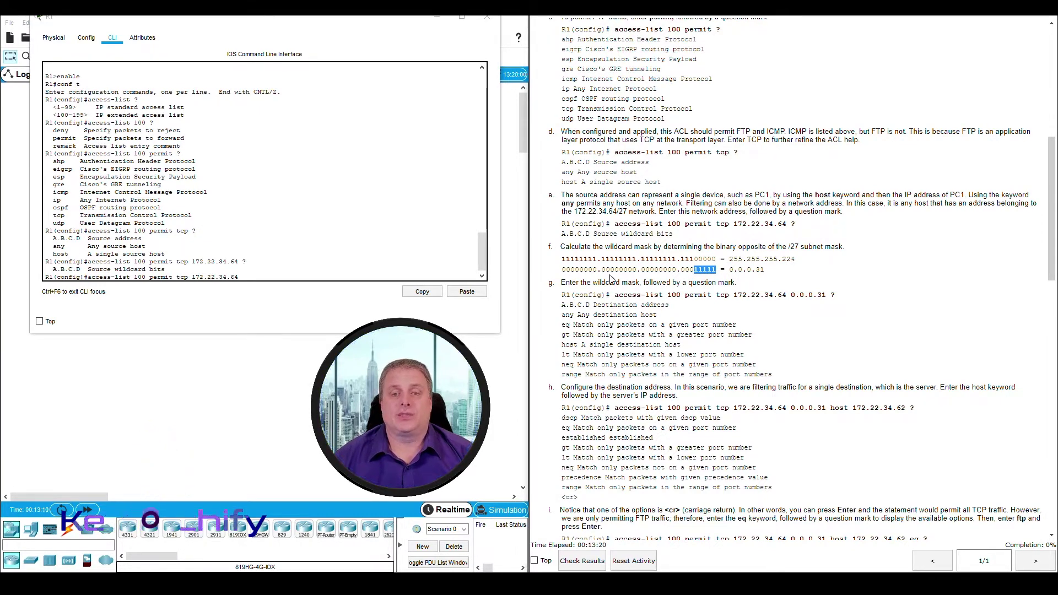
{"action": "left_click_drag", "start_coordinate": [561, 270], "coordinate": [625, 271]}
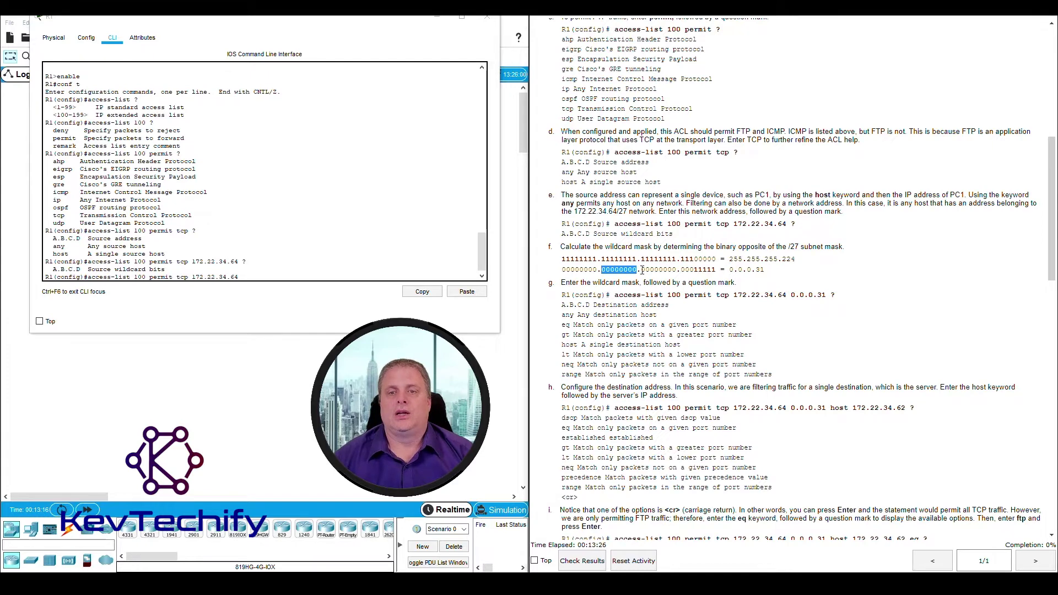
{"action": "left_click_drag", "start_coordinate": [641, 270], "coordinate": [669, 268]}
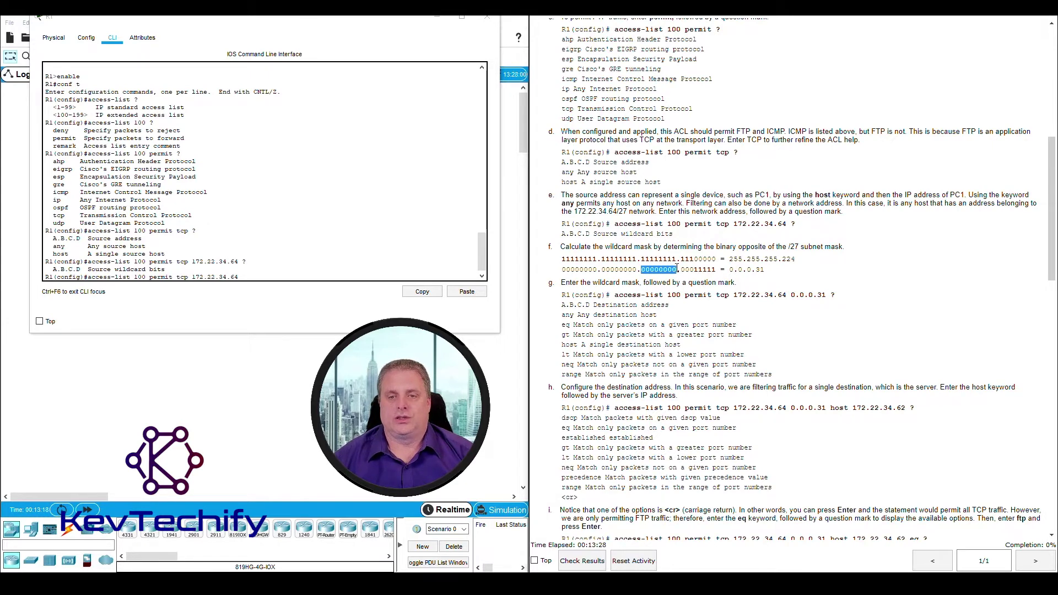
{"action": "left_click", "coordinate": [682, 269]}
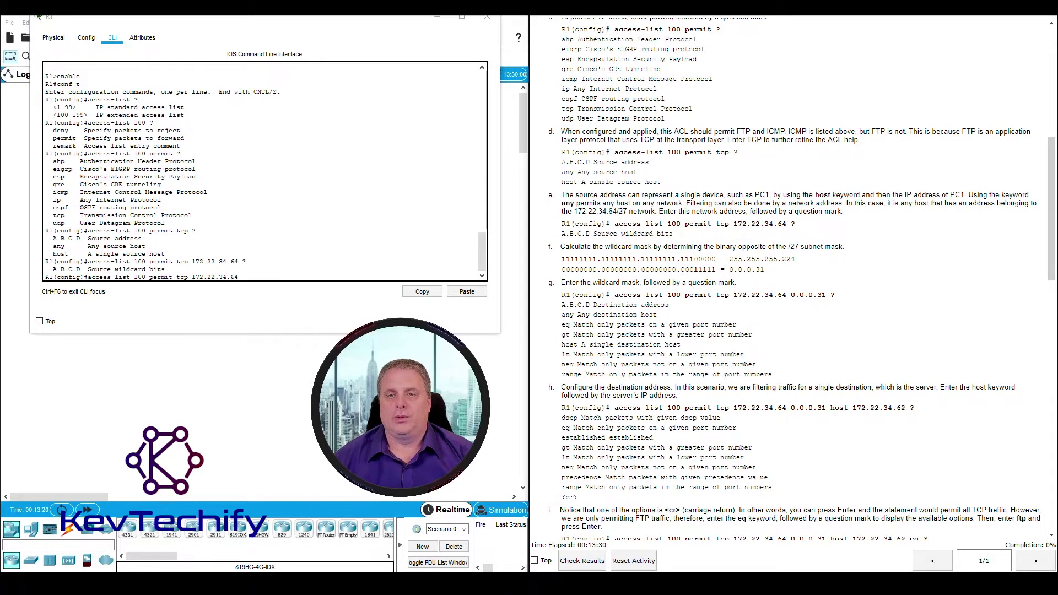
{"action": "left_click_drag", "start_coordinate": [684, 270], "coordinate": [716, 270]}
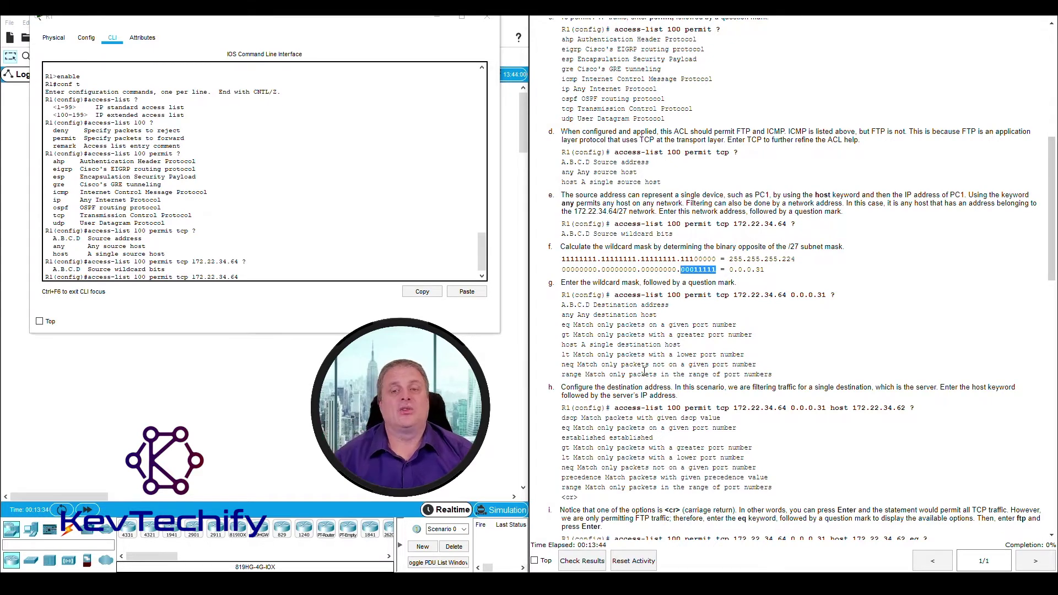
{"action": "left_click", "coordinate": [755, 269]}
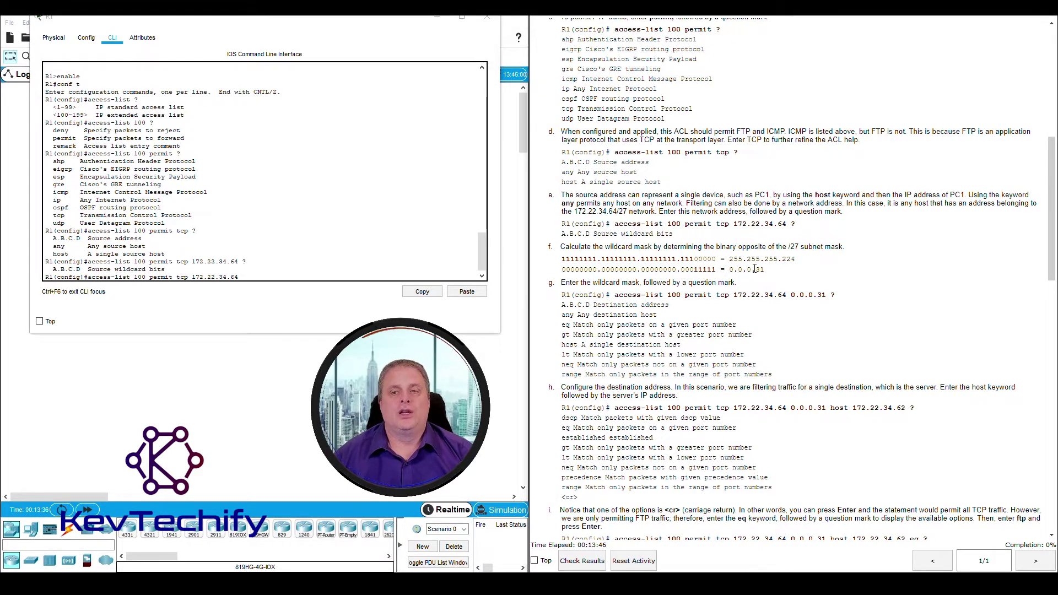
{"action": "left_click_drag", "start_coordinate": [730, 271], "coordinate": [764, 270]}
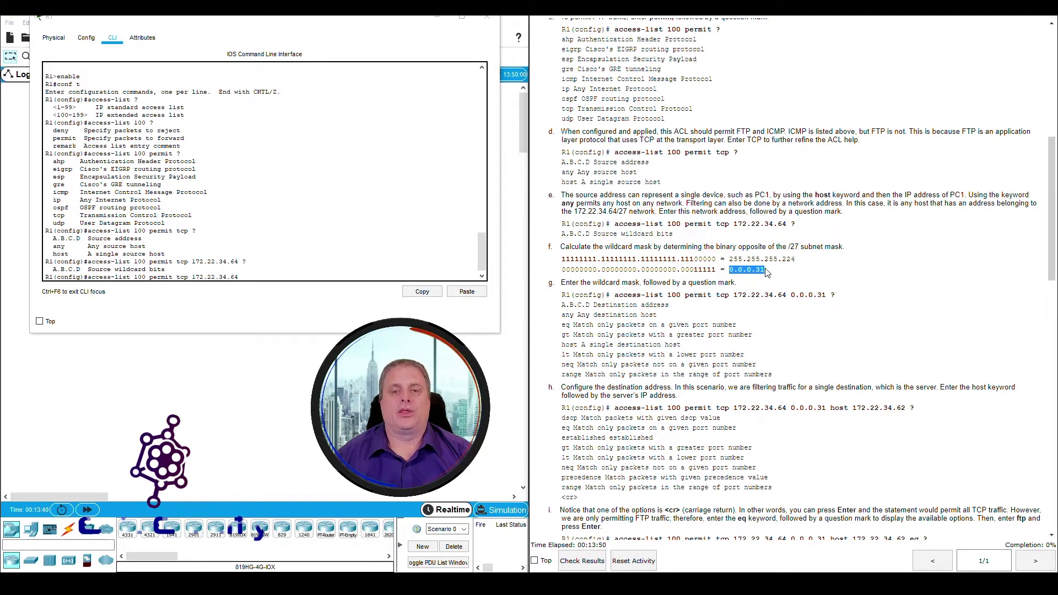
{"action": "left_click", "coordinate": [293, 277]}
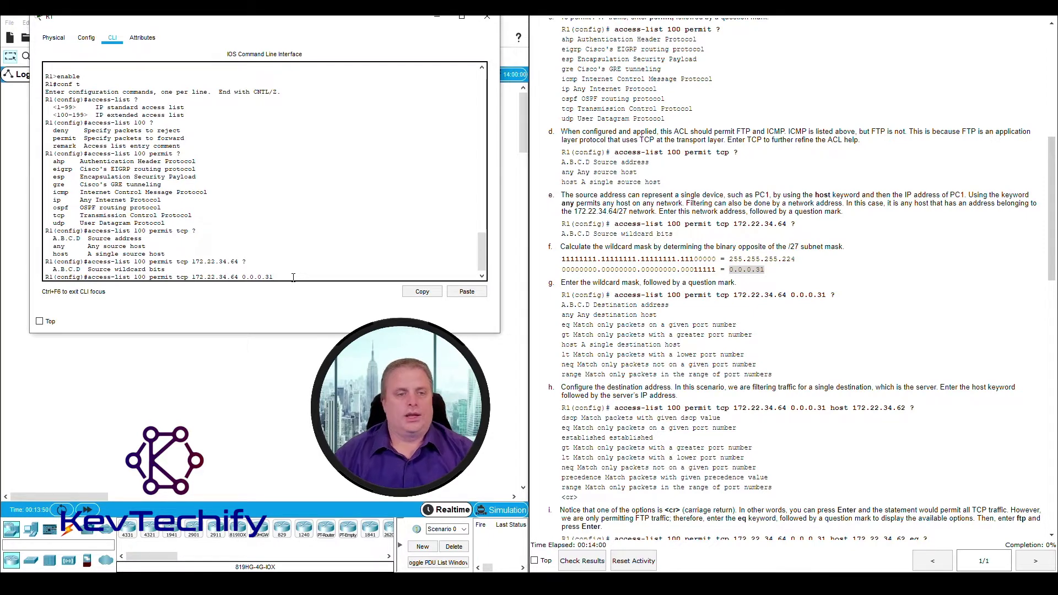
Add wildcard 0.0.0.31 with ? and compare the any, host and address destinations against step h
{"action": "type", "text": "0.0.0.31 ?"}
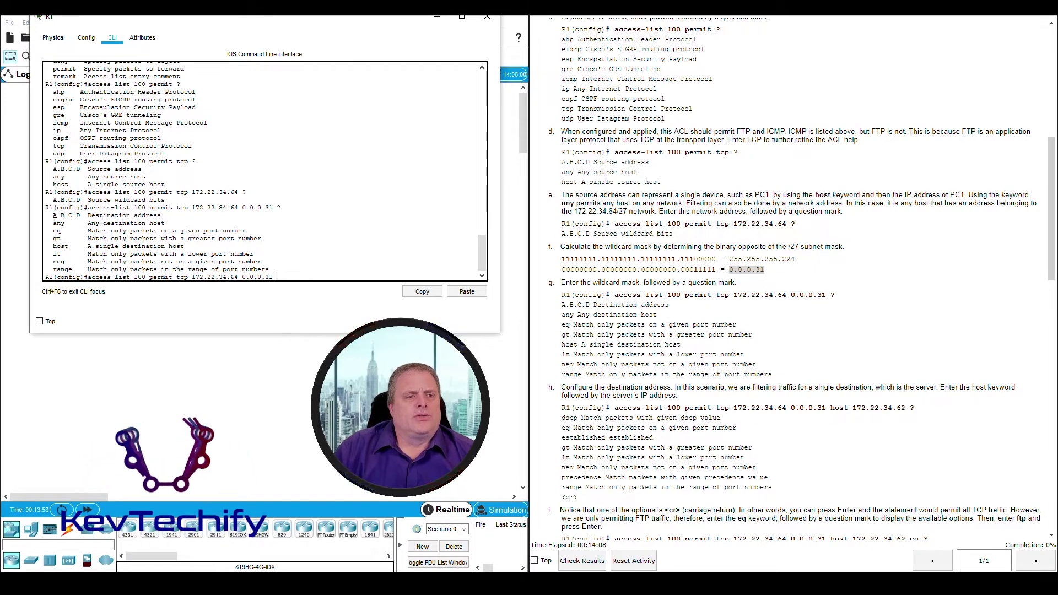
{"action": "left_click_drag", "start_coordinate": [62, 212], "coordinate": [270, 270]}
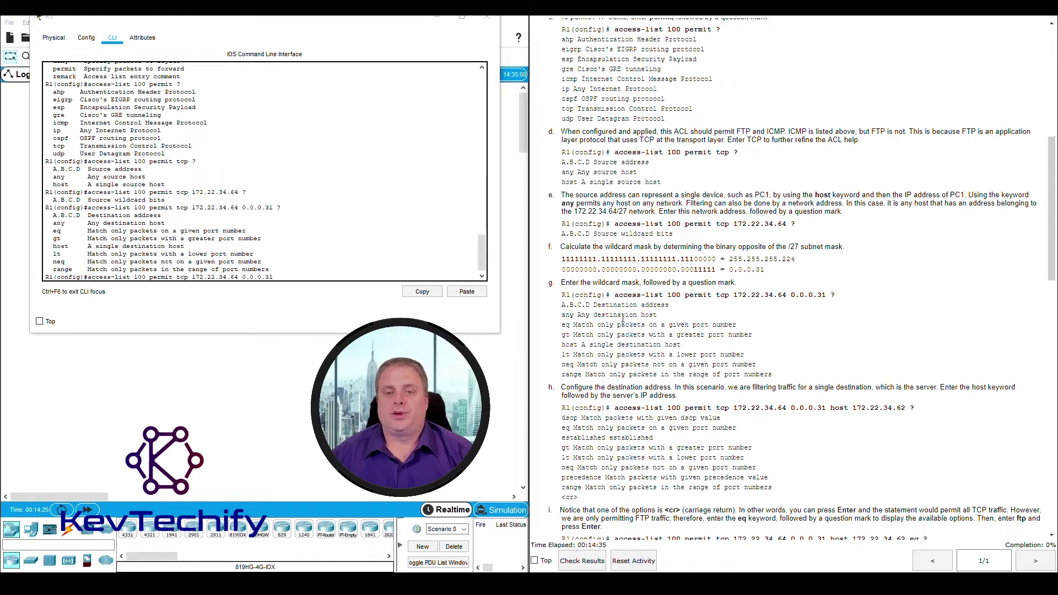
{"action": "scroll", "coordinate": [623, 318], "scroll_direction": "down", "scroll_amount": 6}
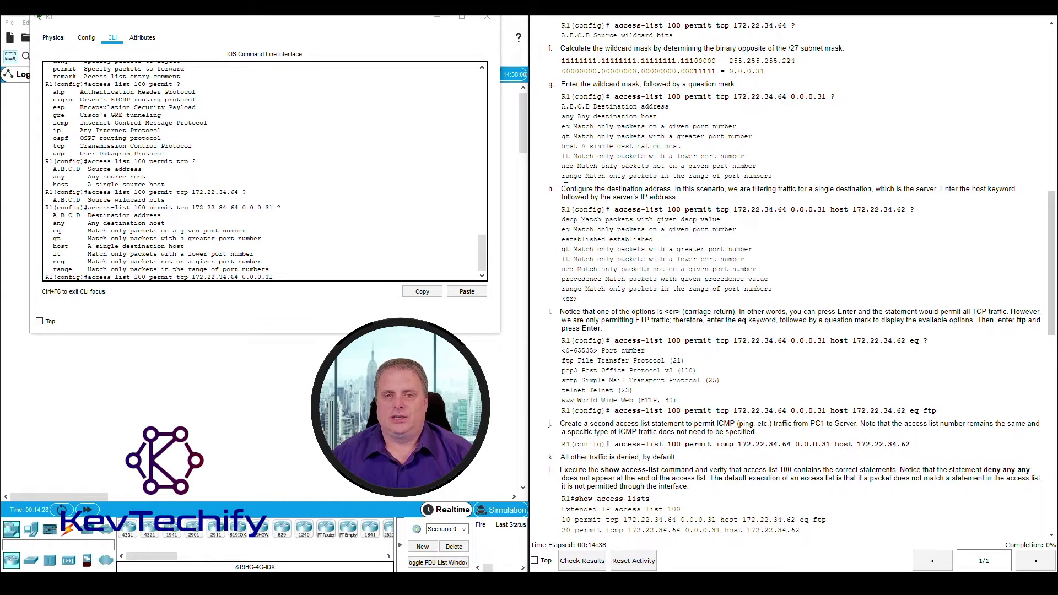
{"action": "left_click_drag", "start_coordinate": [575, 189], "coordinate": [870, 188]}
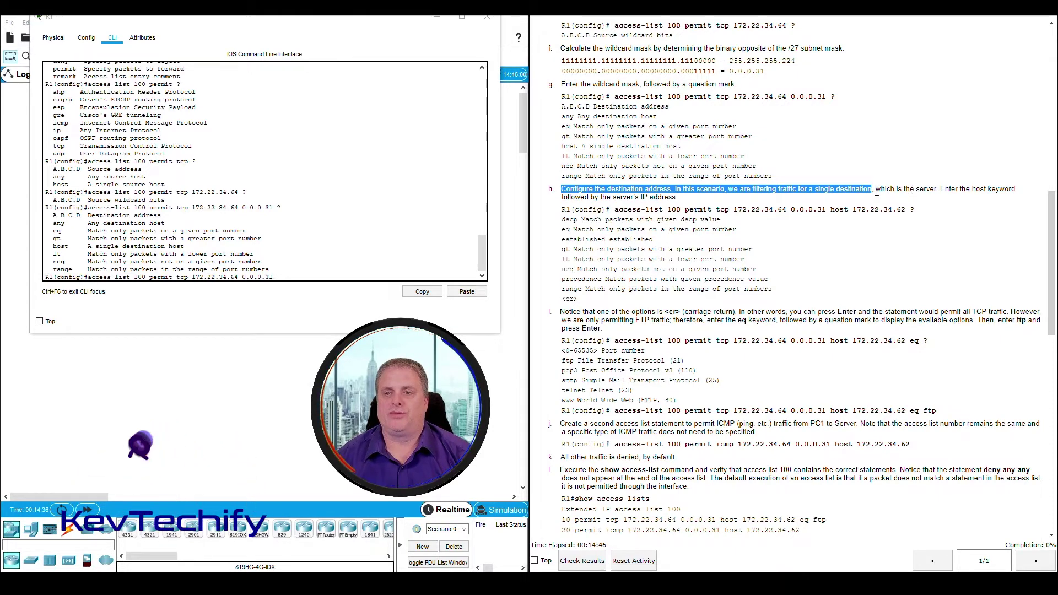
{"action": "left_click_drag", "start_coordinate": [875, 189], "coordinate": [937, 190]}
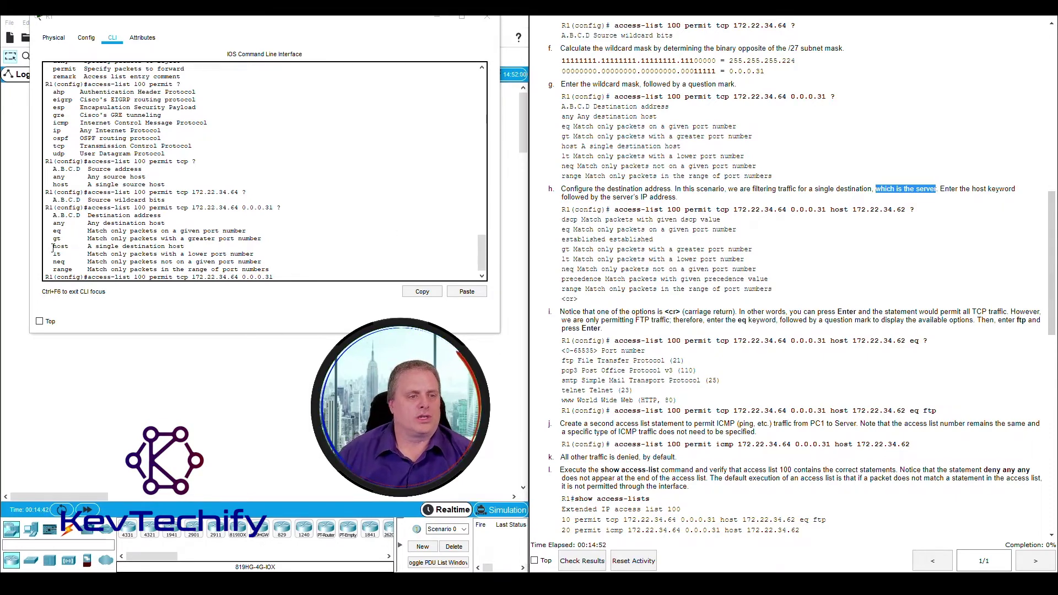
{"action": "left_click_drag", "start_coordinate": [53, 246], "coordinate": [190, 247]}
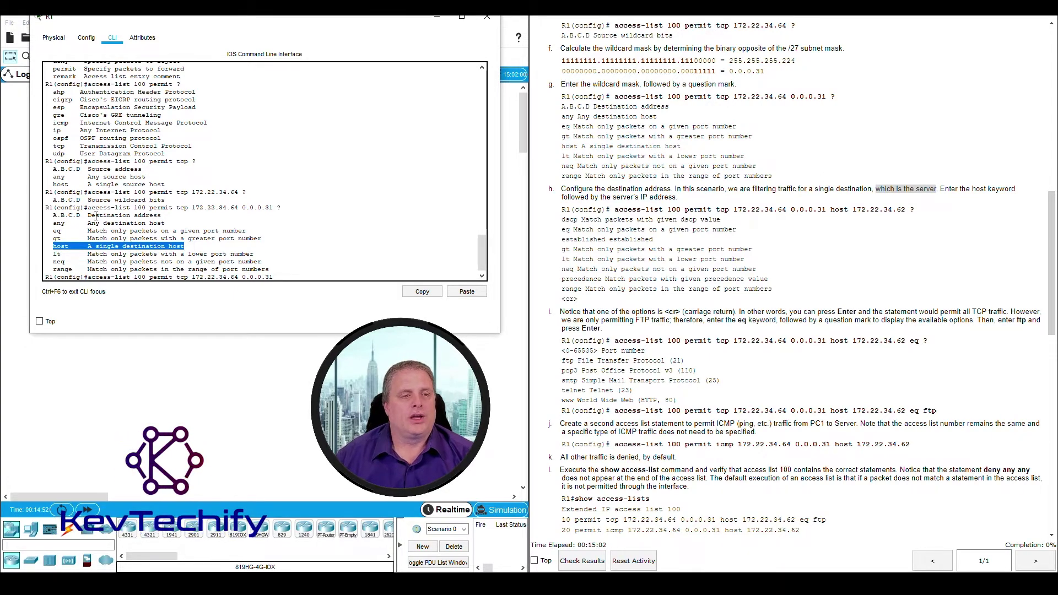
{"action": "left_click_drag", "start_coordinate": [53, 223], "coordinate": [66, 223]}
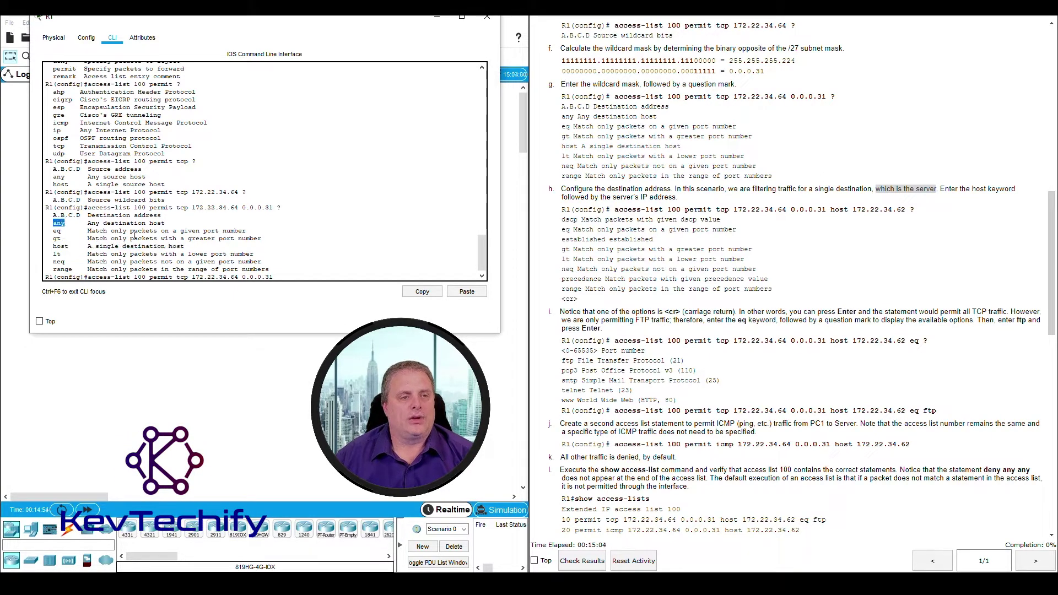
{"action": "left_click", "coordinate": [282, 276]}
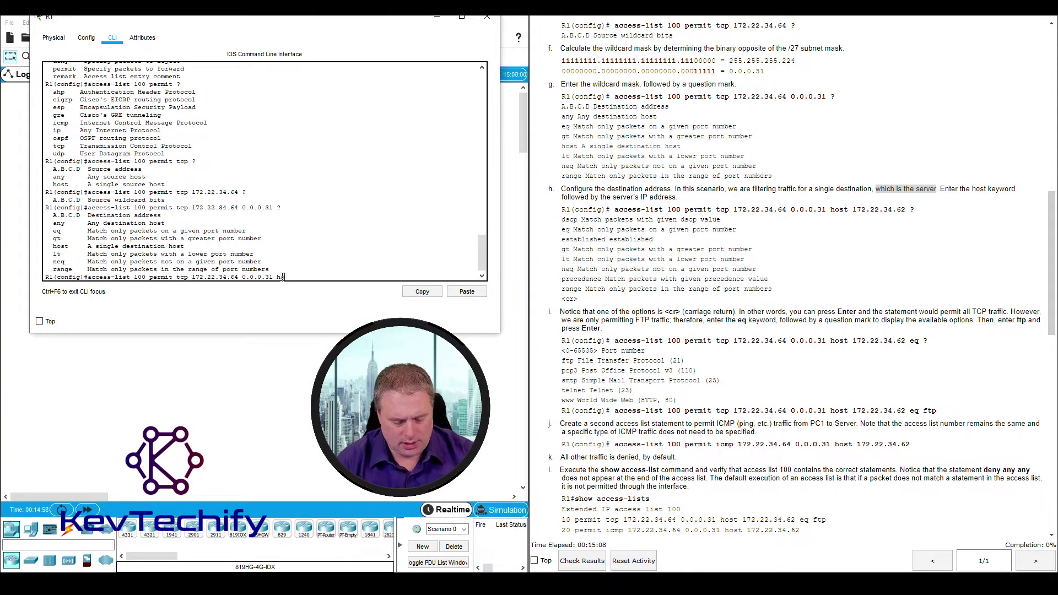
Set destination host 172.22.34.62 and list the following eq, range, established and <cr> options
{"action": "type", "text": "?"}
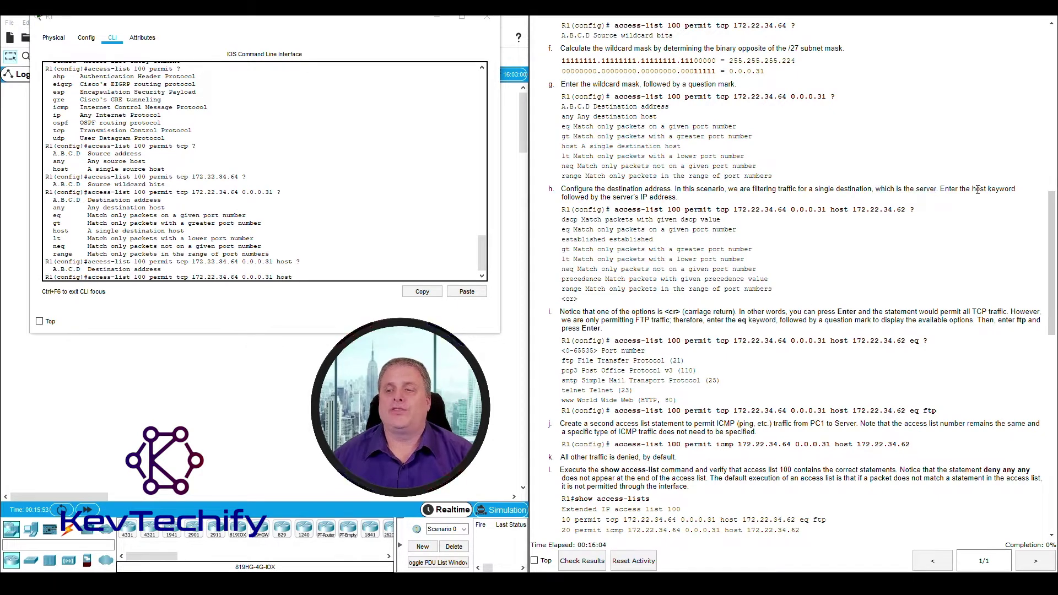
{"action": "double_click", "coordinate": [978, 189]}
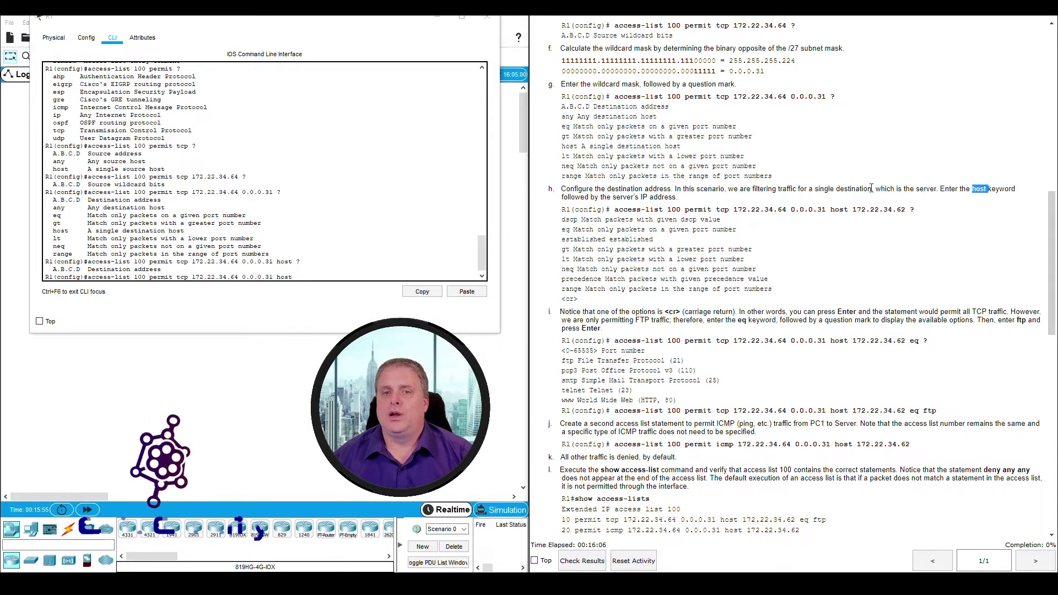
{"action": "left_click_drag", "start_coordinate": [612, 197], "coordinate": [677, 198]}
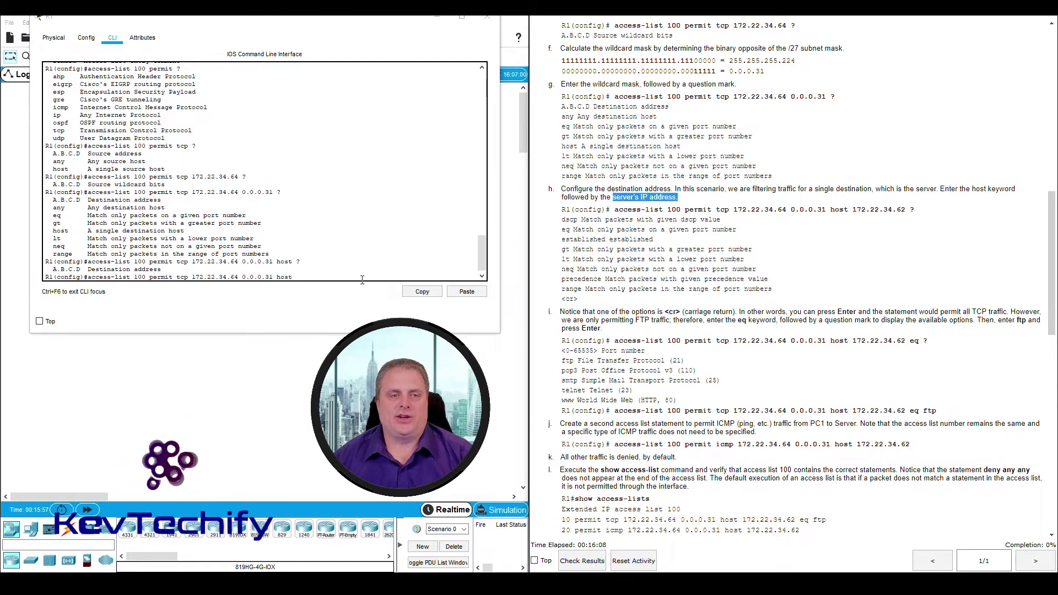
{"action": "left_click", "coordinate": [327, 276]}
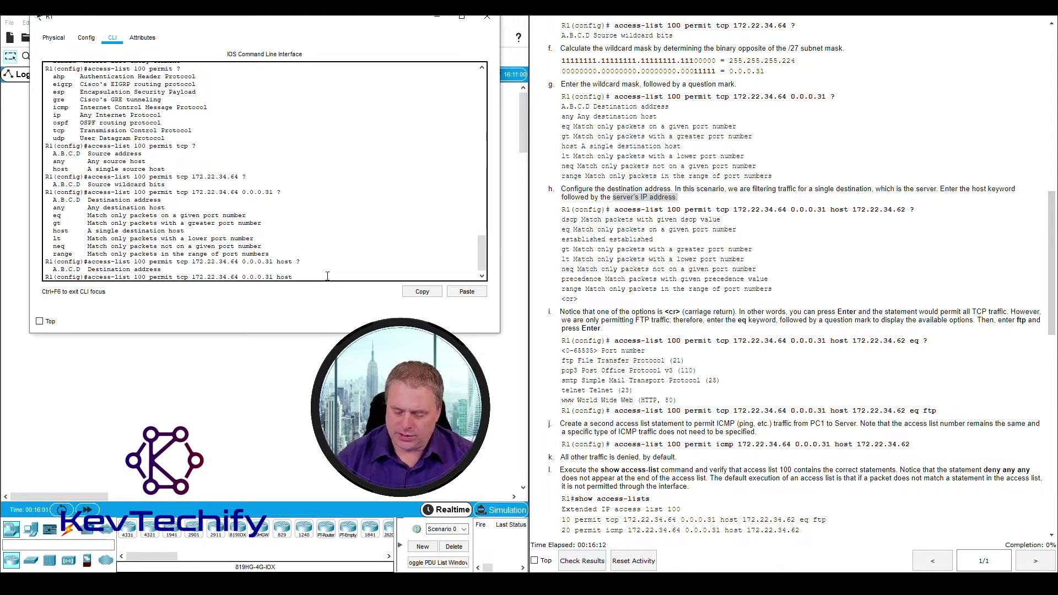
{"action": "type", "text": "172."}
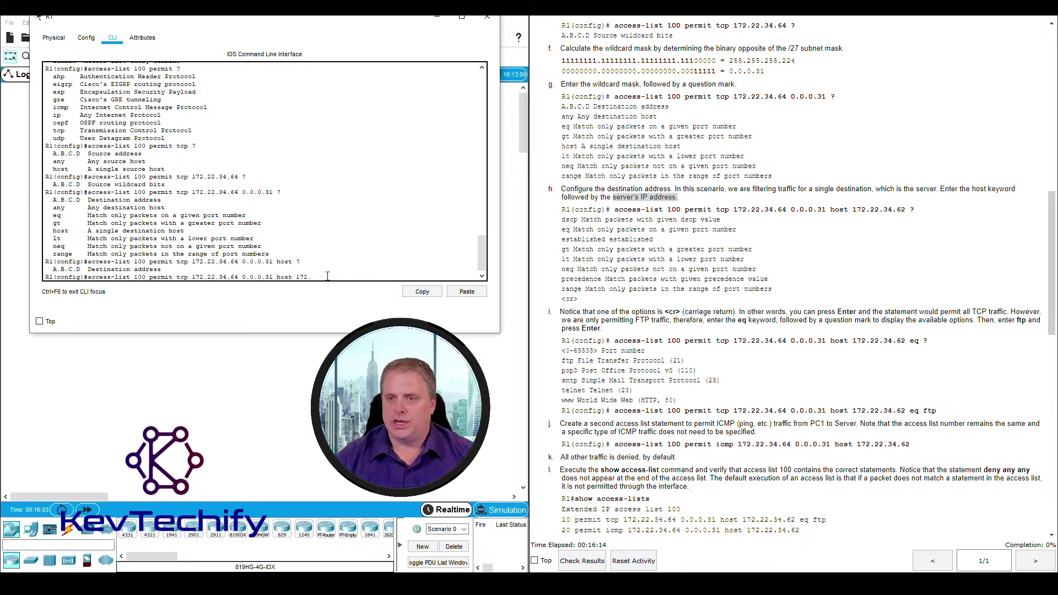
{"action": "type", "text": "22.34."}
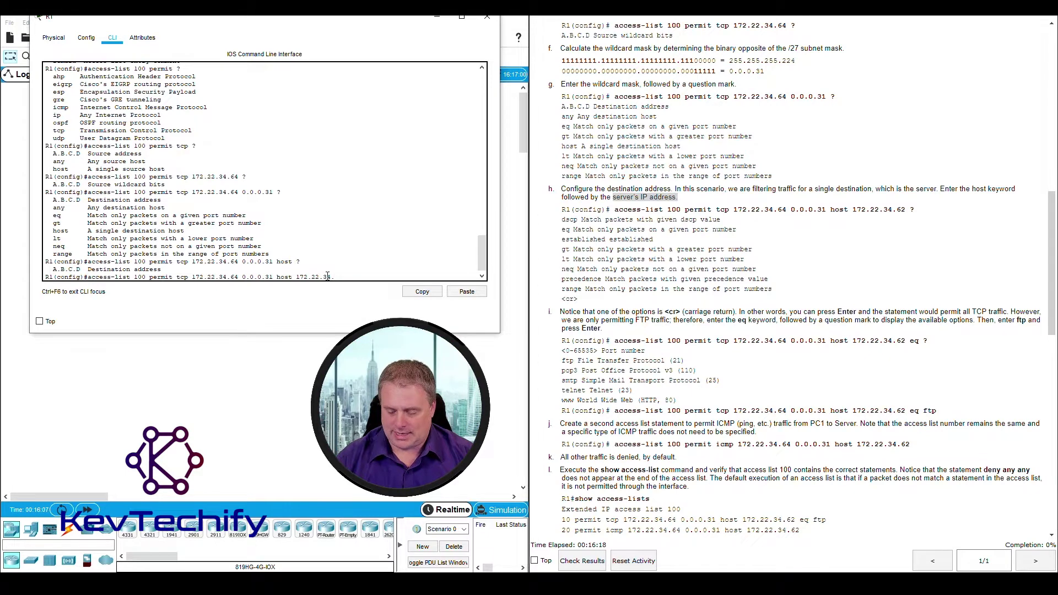
{"action": "type", "text": "62"}
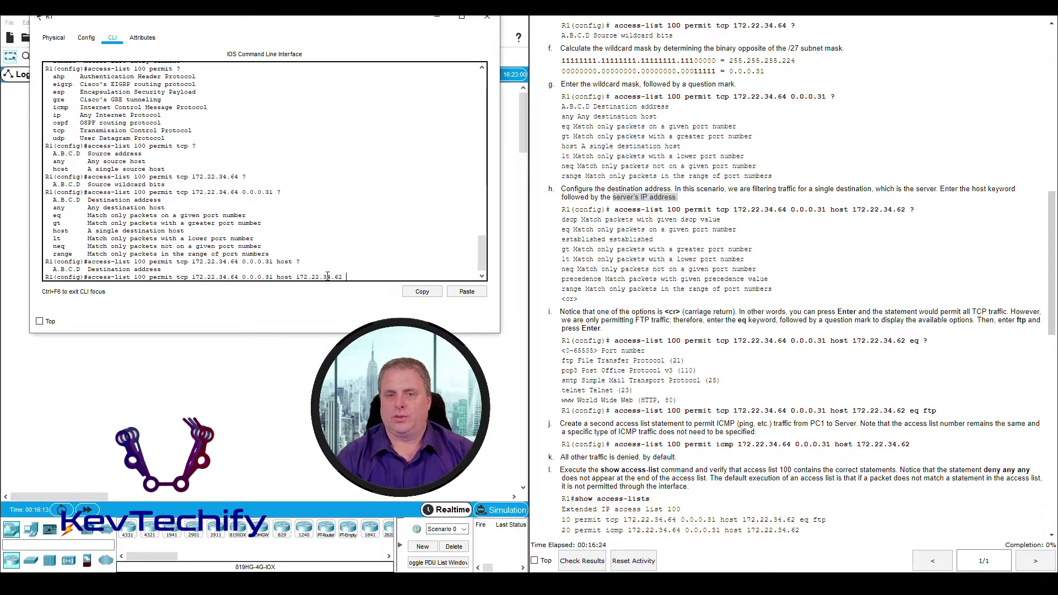
{"action": "type", "text": " ?"}
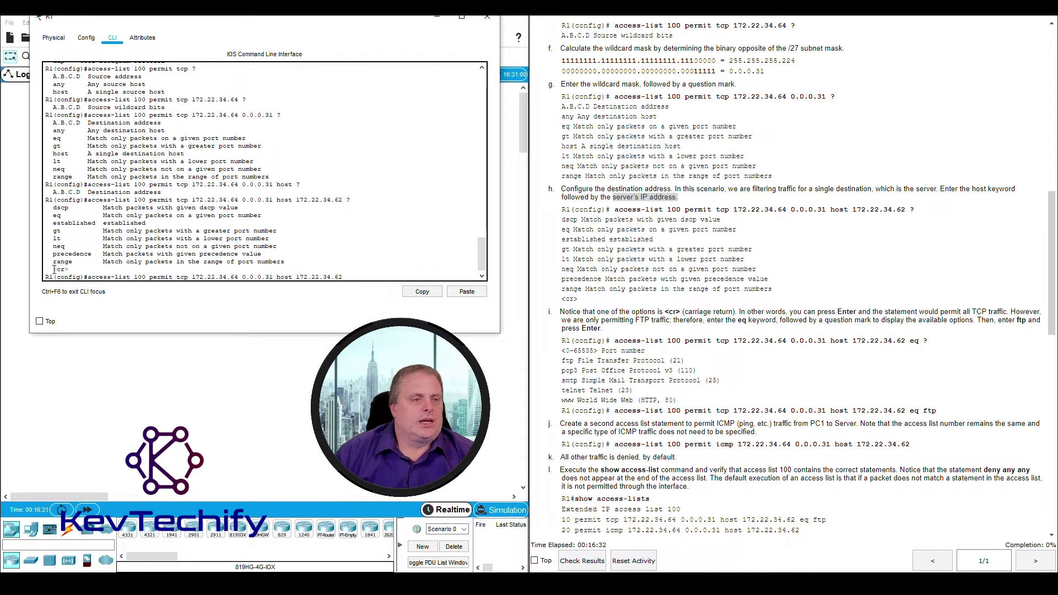
{"action": "left_click_drag", "start_coordinate": [58, 269], "coordinate": [68, 270]}
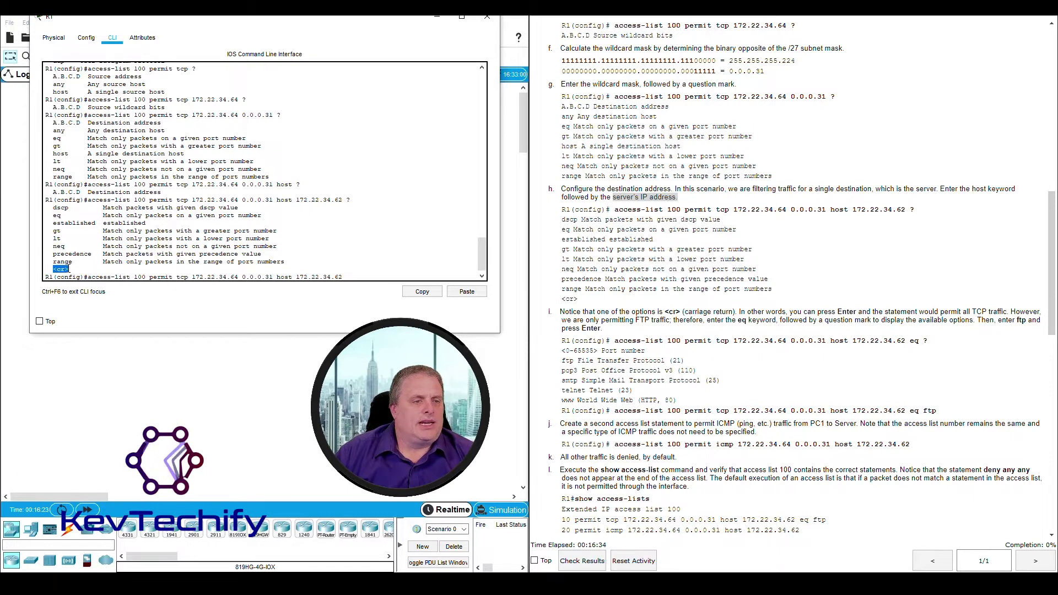
Review the options after host 172.22.34.62, noting the eq port match for FTP traffic
{"action": "left_click", "coordinate": [69, 269]}
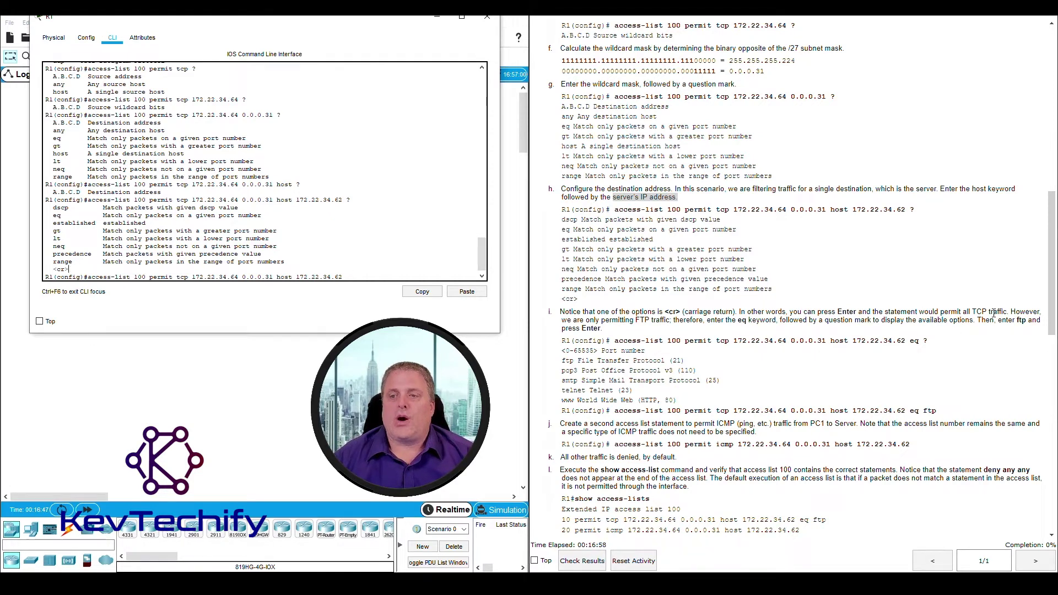
{"action": "left_click_drag", "start_coordinate": [966, 312], "coordinate": [985, 311]}
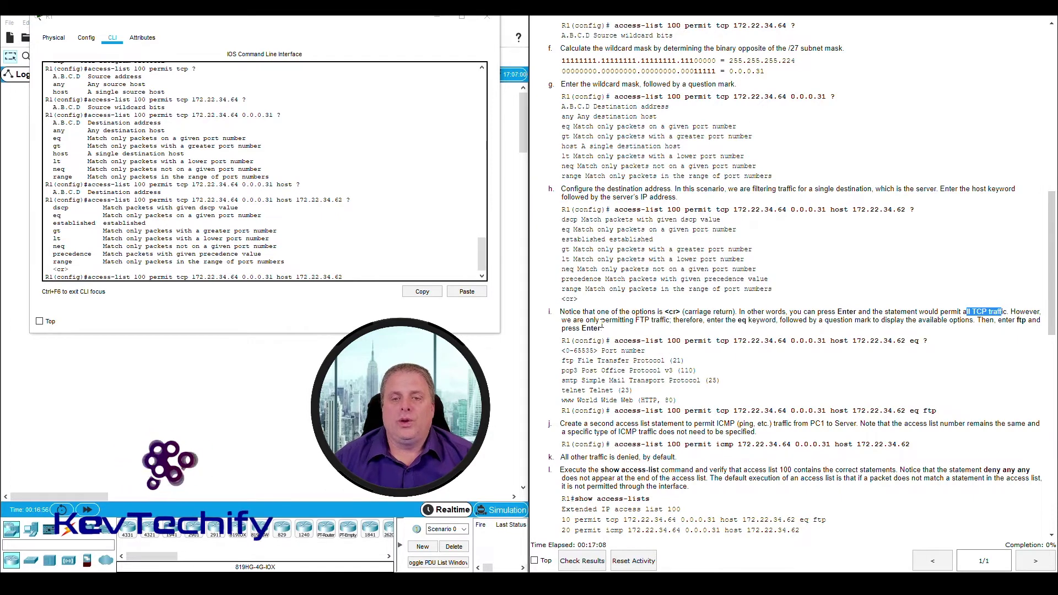
{"action": "left_click_drag", "start_coordinate": [601, 320], "coordinate": [666, 320]}
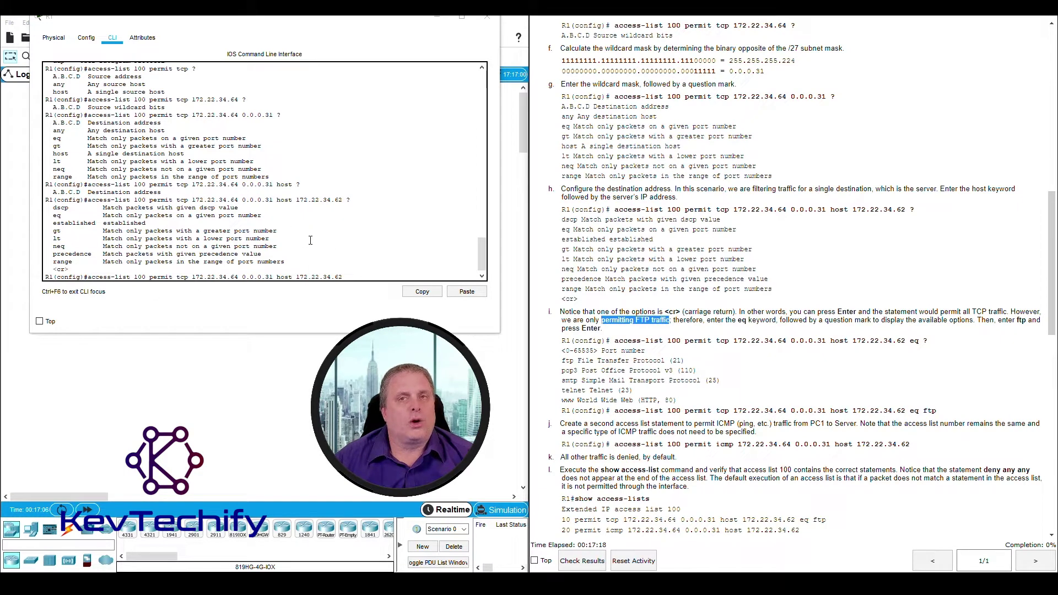
{"action": "left_click_drag", "start_coordinate": [53, 215], "coordinate": [263, 214]}
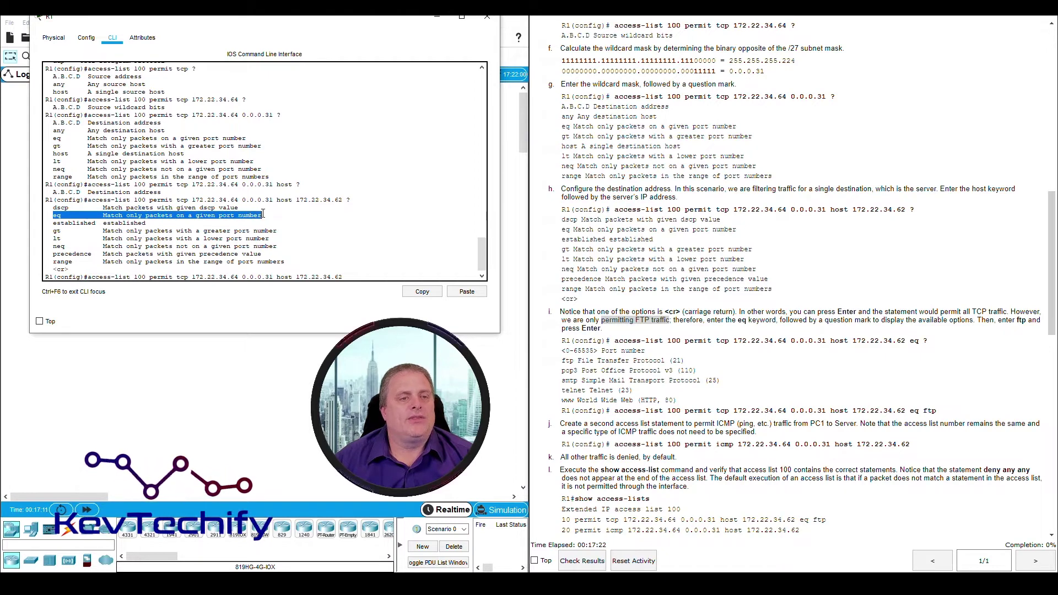
{"action": "left_click", "coordinate": [354, 276]}
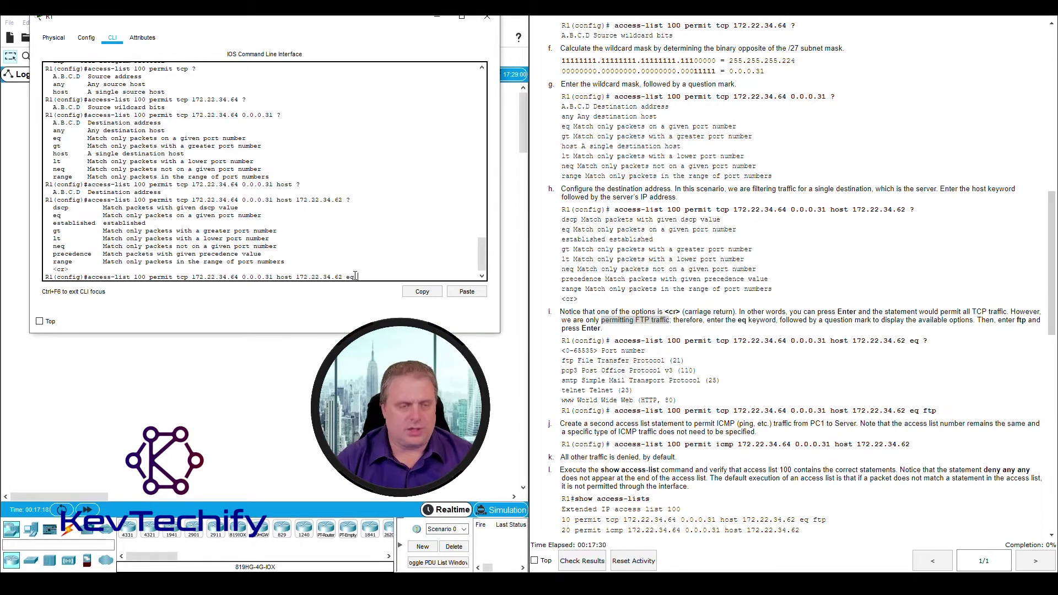
List the port keywords after eq with ?, noting the 0-65535 range and the ftp option
{"action": "type", "text": "?"}
{"action": "scroll", "coordinate": [634, 223], "scroll_direction": "down", "scroll_amount": 5}
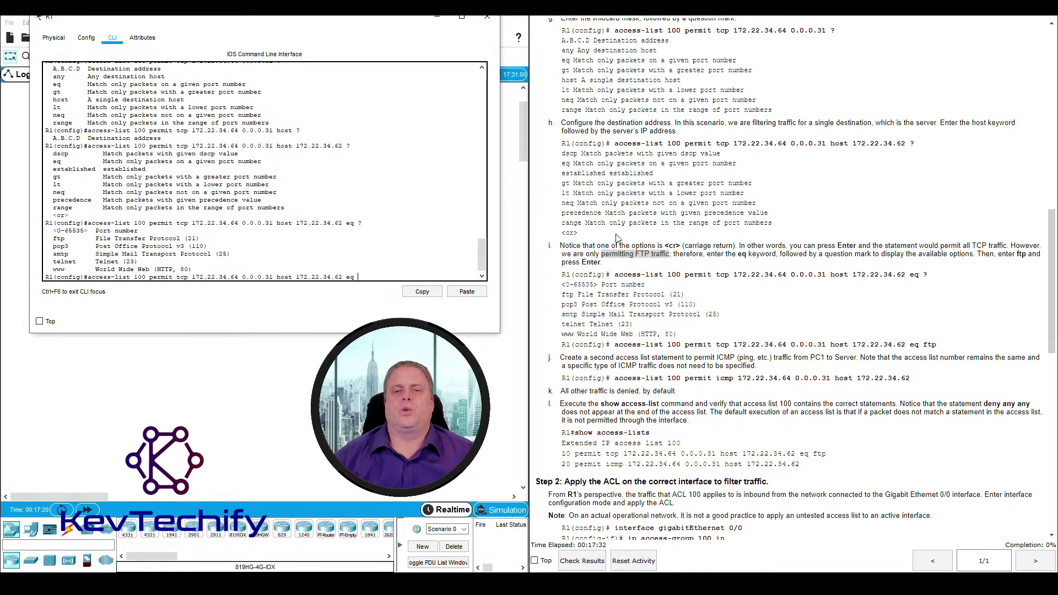
{"action": "scroll", "coordinate": [673, 216], "scroll_direction": "down", "scroll_amount": 1}
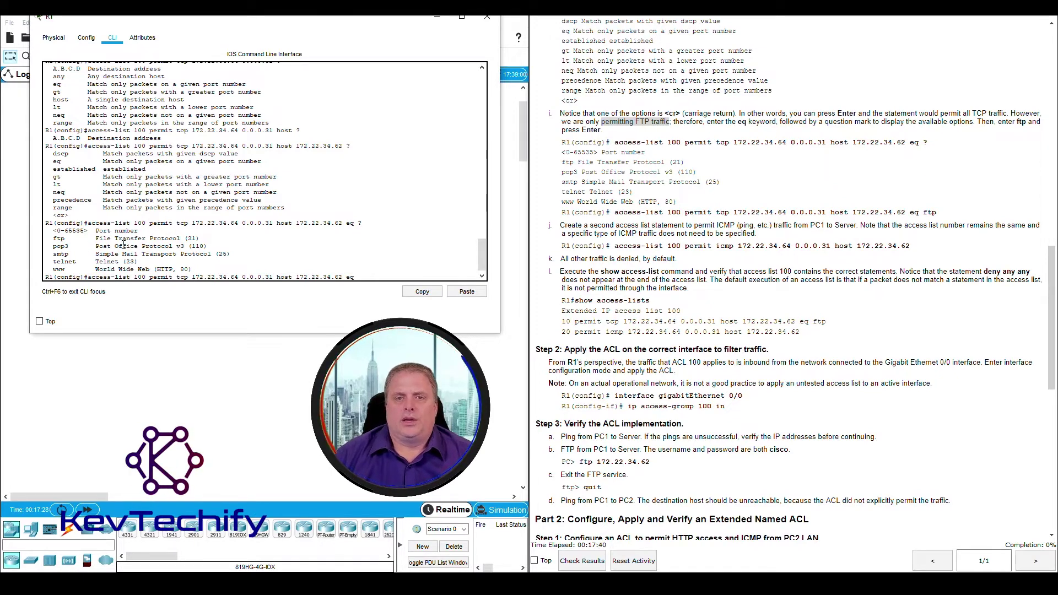
{"action": "left_click_drag", "start_coordinate": [54, 231], "coordinate": [149, 230]}
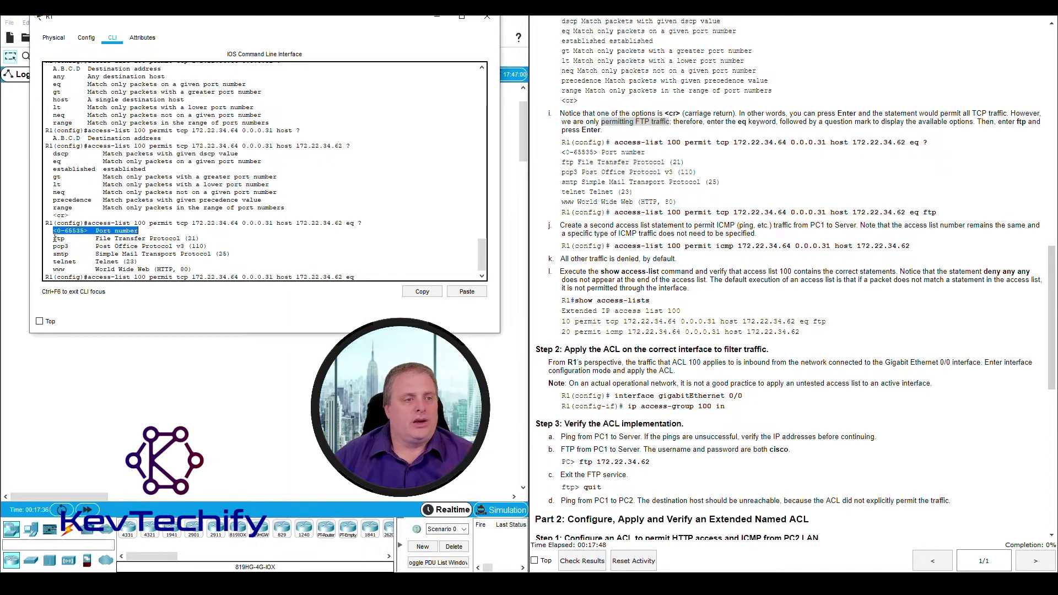
{"action": "left_click_drag", "start_coordinate": [54, 238], "coordinate": [200, 239]}
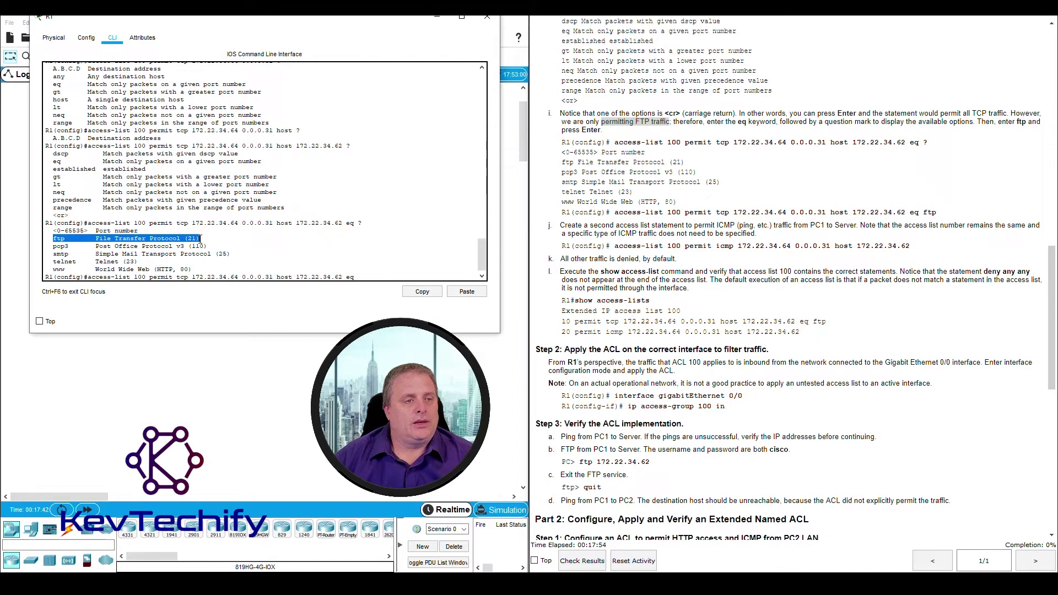
{"action": "left_click", "coordinate": [190, 243]}
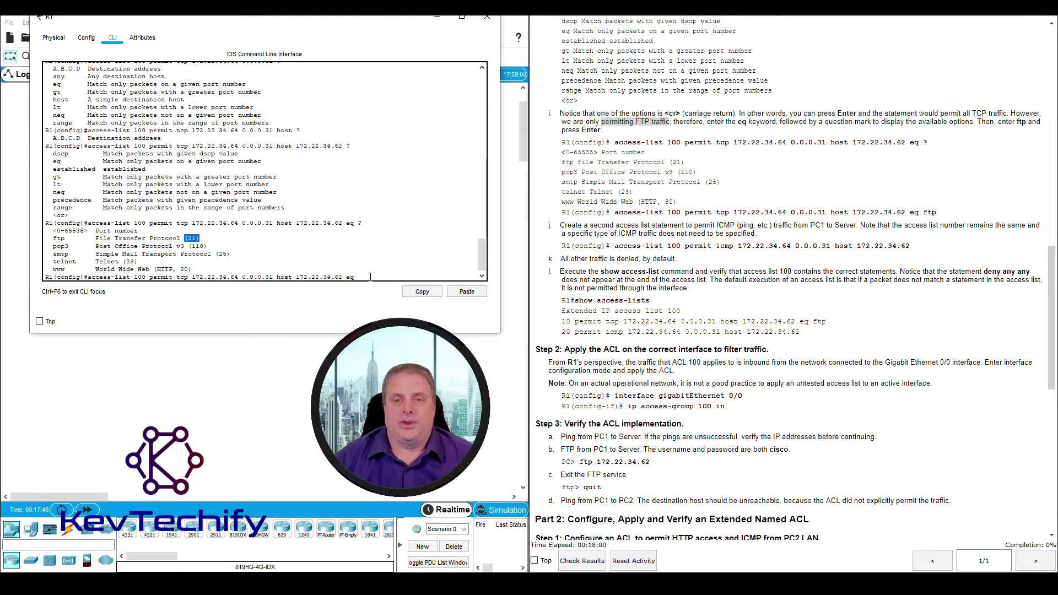
{"action": "left_click", "coordinate": [370, 277]}
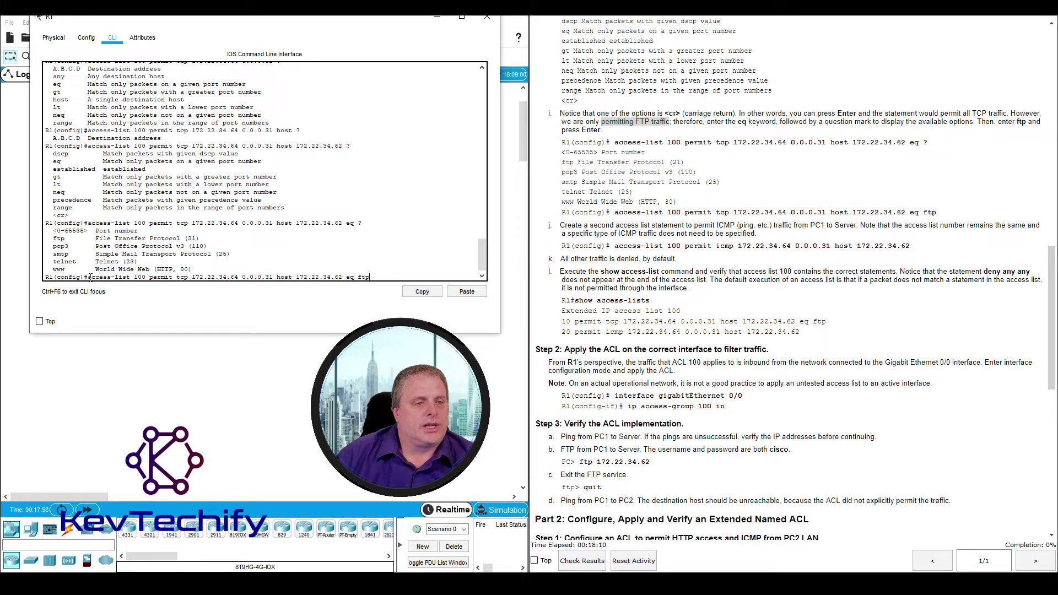
Review and enter access-list 100 permit tcp 172.22.34.64 0.0.0.31 host 172.22.34.62 eq ftp
{"action": "left_click_drag", "start_coordinate": [89, 278], "coordinate": [147, 277]}
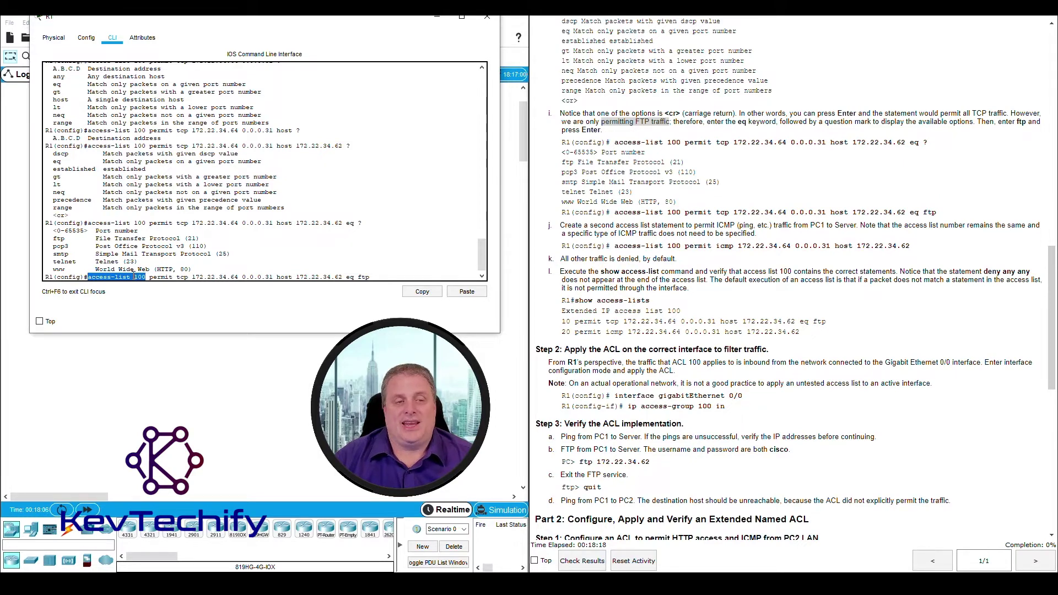
{"action": "left_click_drag", "start_coordinate": [149, 277], "coordinate": [176, 277]}
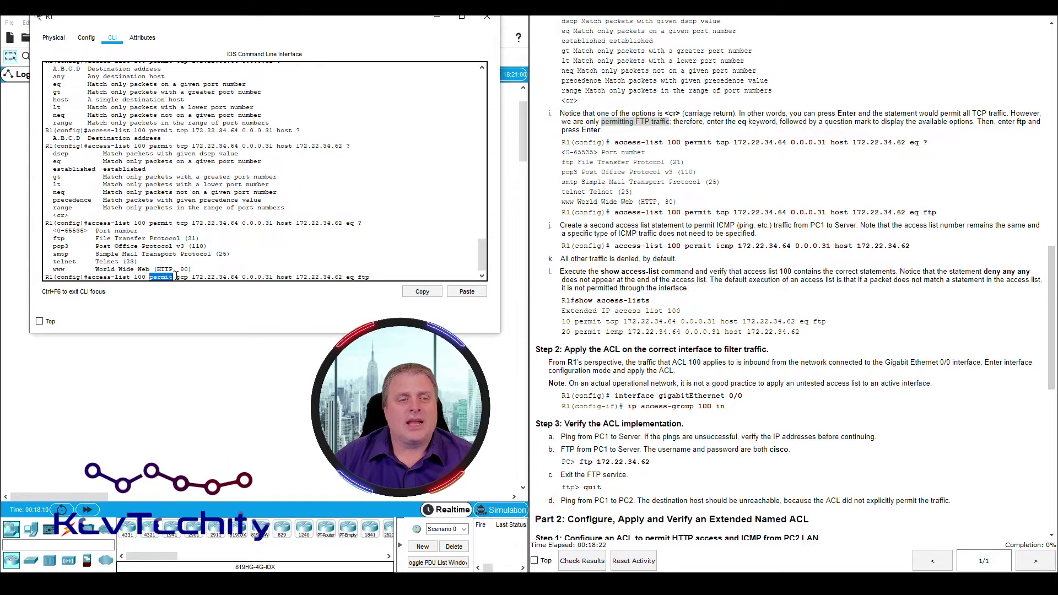
{"action": "left_click_drag", "start_coordinate": [177, 277], "coordinate": [189, 277]}
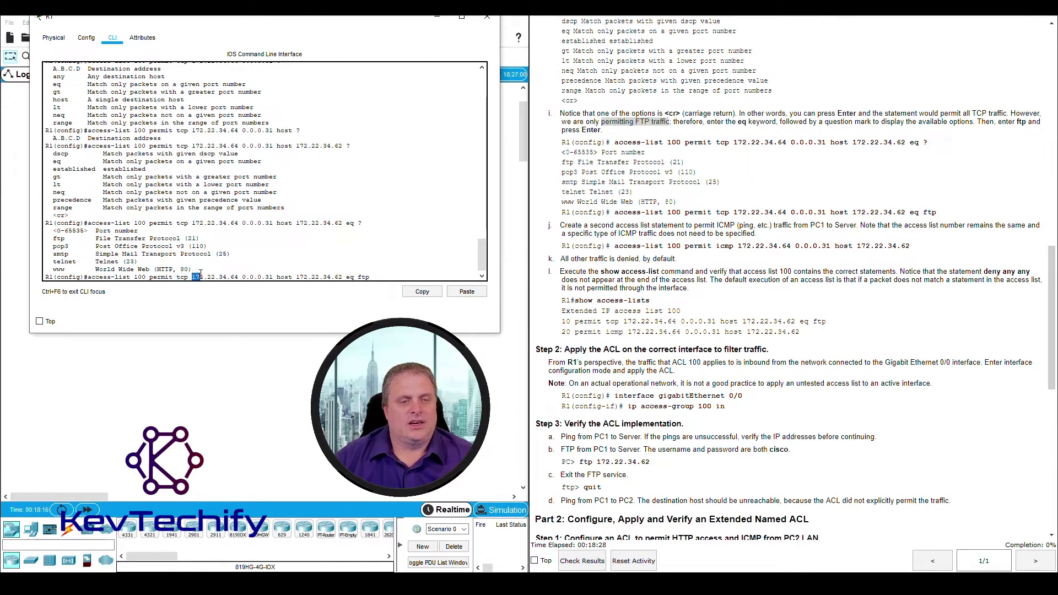
{"action": "left_click_drag", "start_coordinate": [227, 274], "coordinate": [274, 276]}
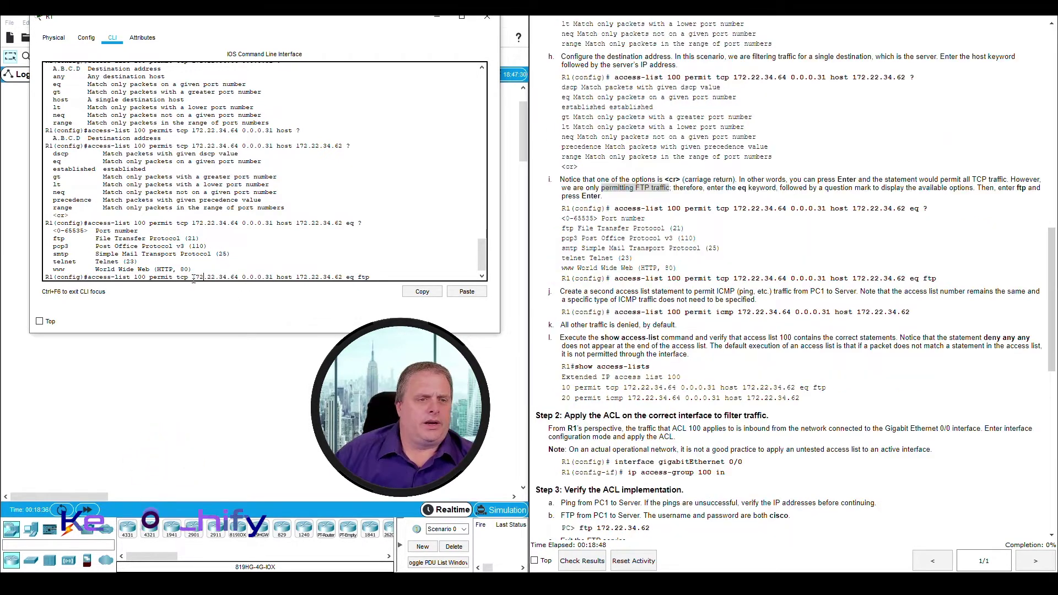
{"action": "left_click_drag", "start_coordinate": [233, 277], "coordinate": [270, 276]}
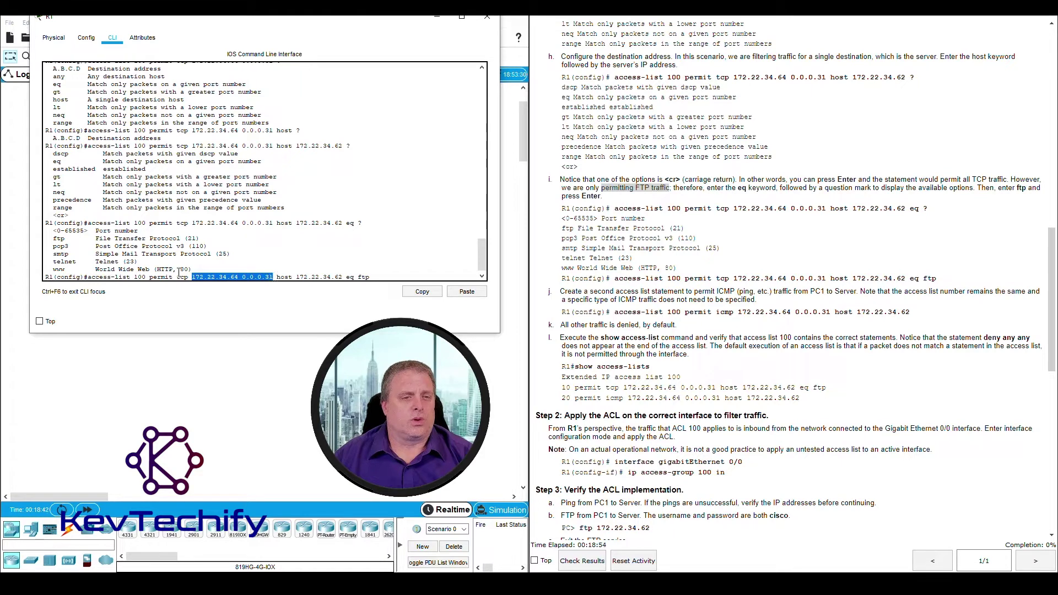
{"action": "left_click", "coordinate": [279, 277]}
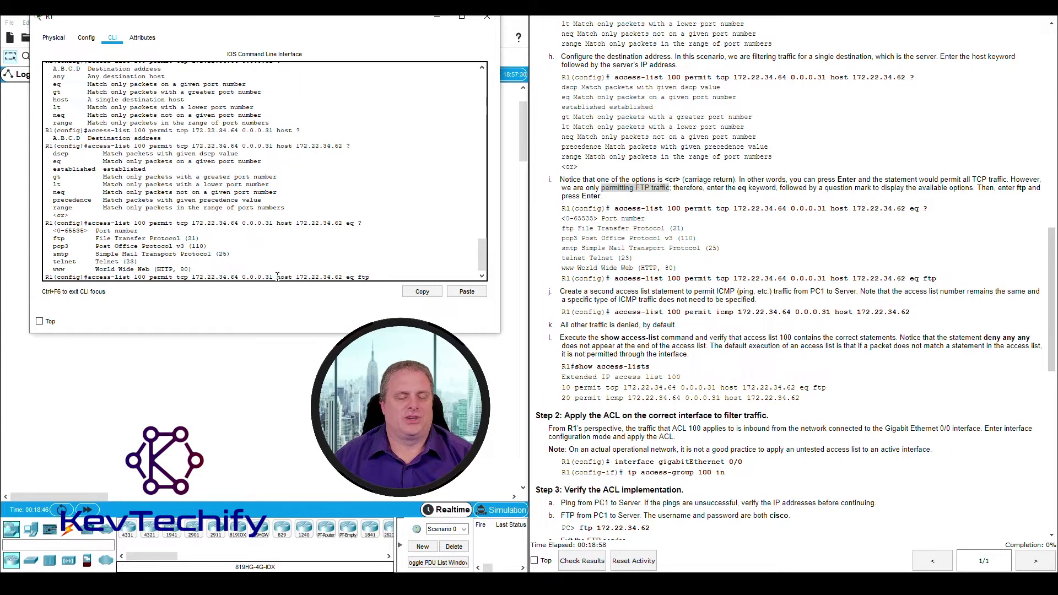
{"action": "left_click_drag", "start_coordinate": [281, 274], "coordinate": [339, 279]}
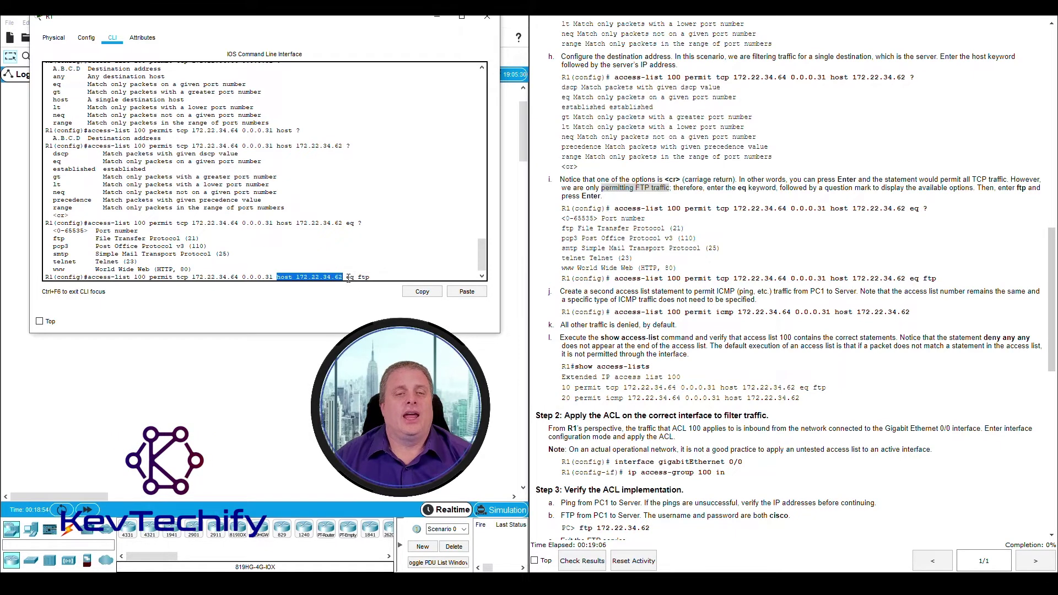
{"action": "left_click_drag", "start_coordinate": [346, 277], "coordinate": [370, 275]}
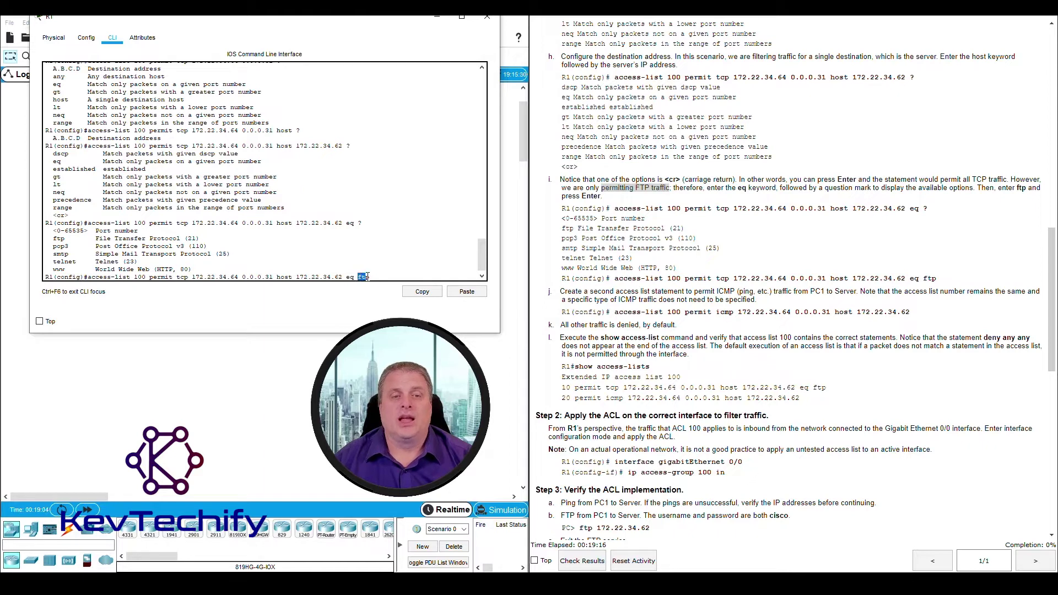
{"action": "left_click", "coordinate": [368, 275]}
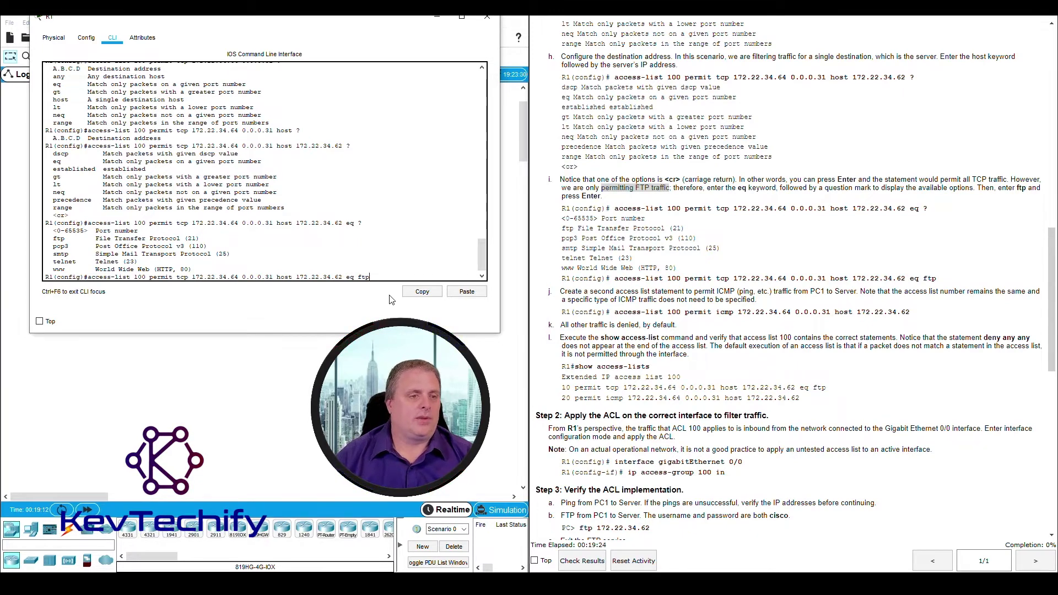
{"action": "key", "text": "Return"}
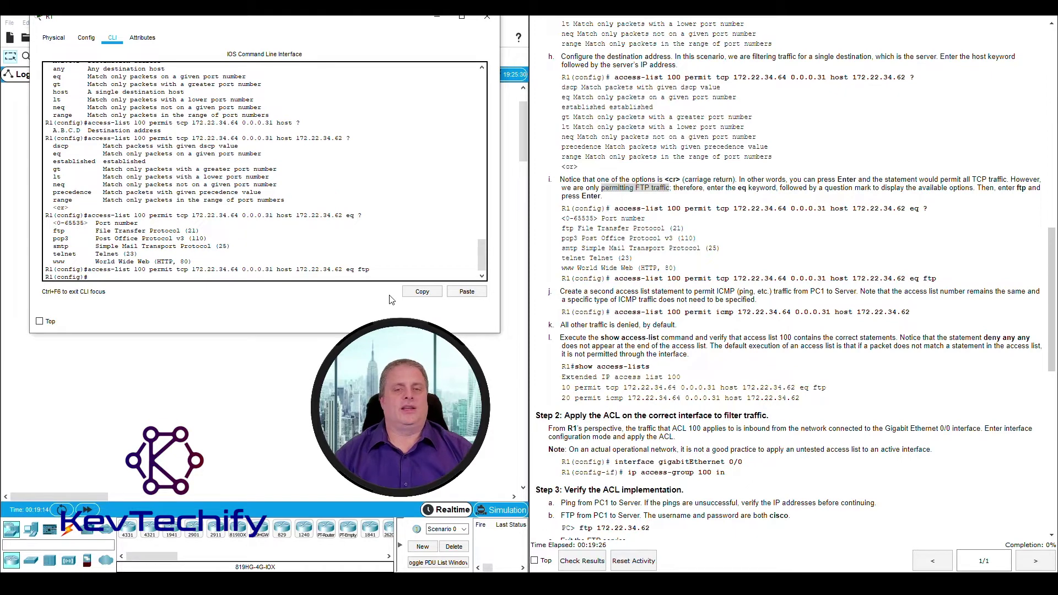
{"action": "scroll", "coordinate": [551, 165], "scroll_direction": "down", "scroll_amount": 5}
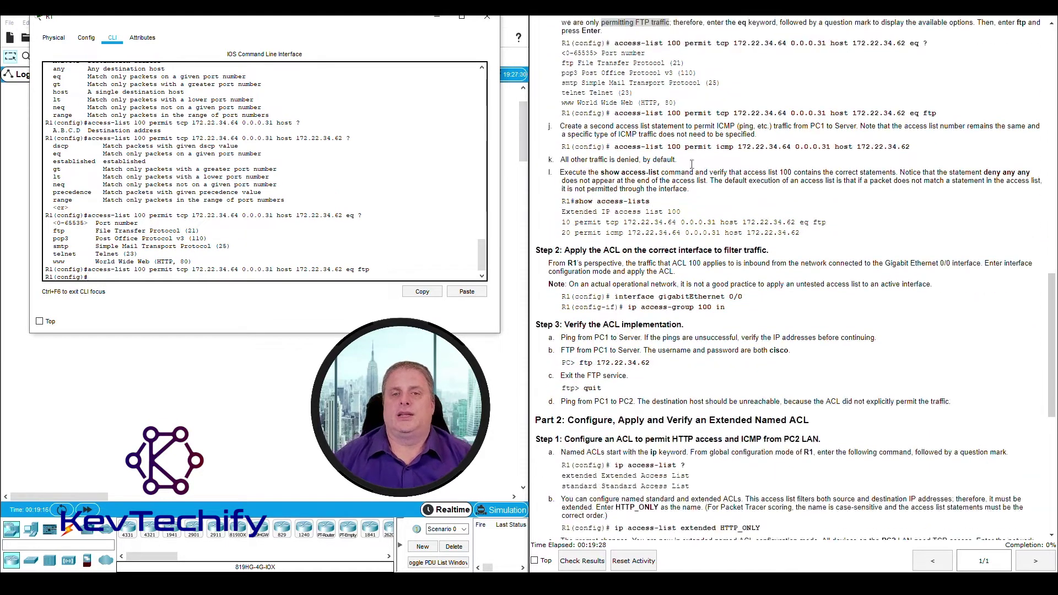
{"action": "left_click_drag", "start_coordinate": [561, 126], "coordinate": [791, 127]}
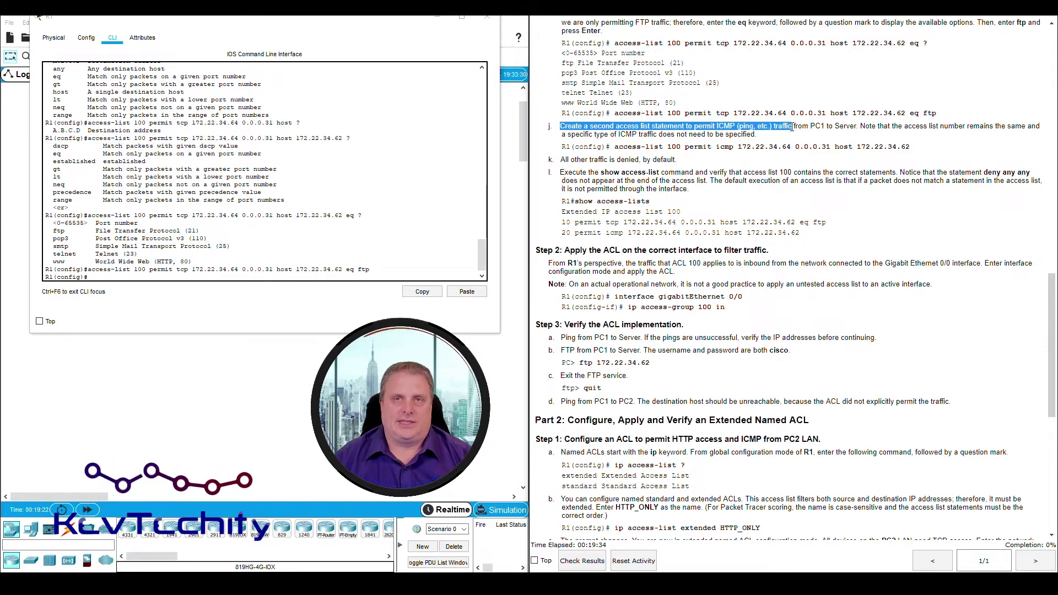
{"action": "left_click_drag", "start_coordinate": [792, 127], "coordinate": [860, 125]}
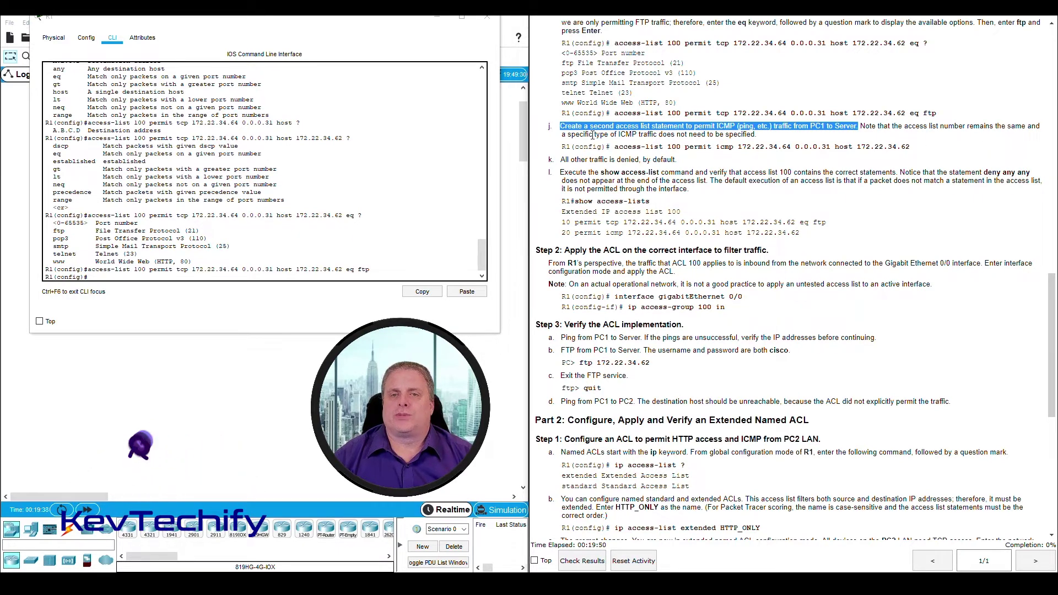
{"action": "left_click_drag", "start_coordinate": [592, 135], "coordinate": [714, 135]}
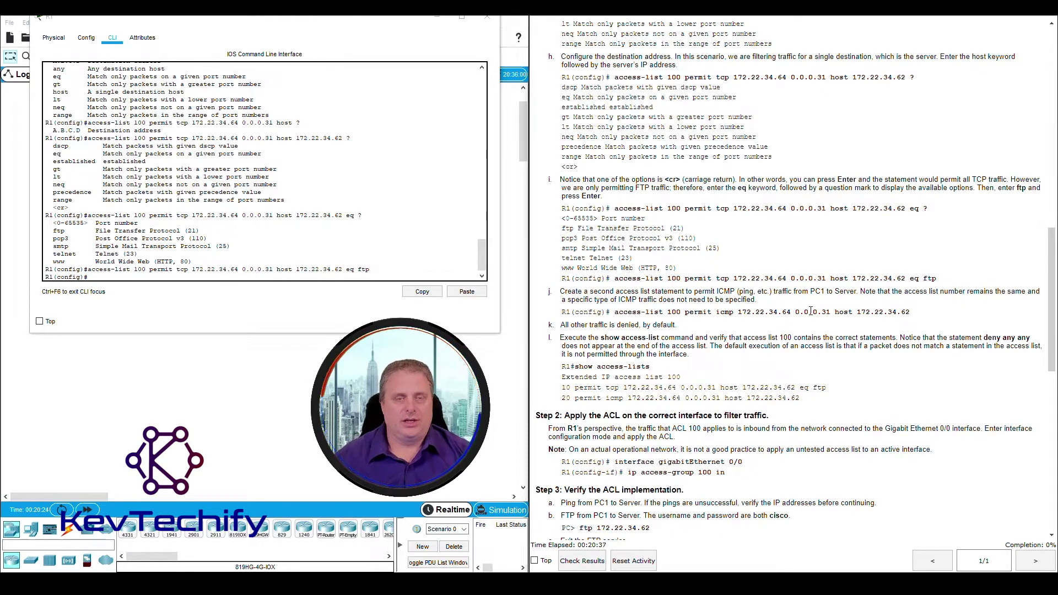
{"action": "left_click", "coordinate": [156, 277]}
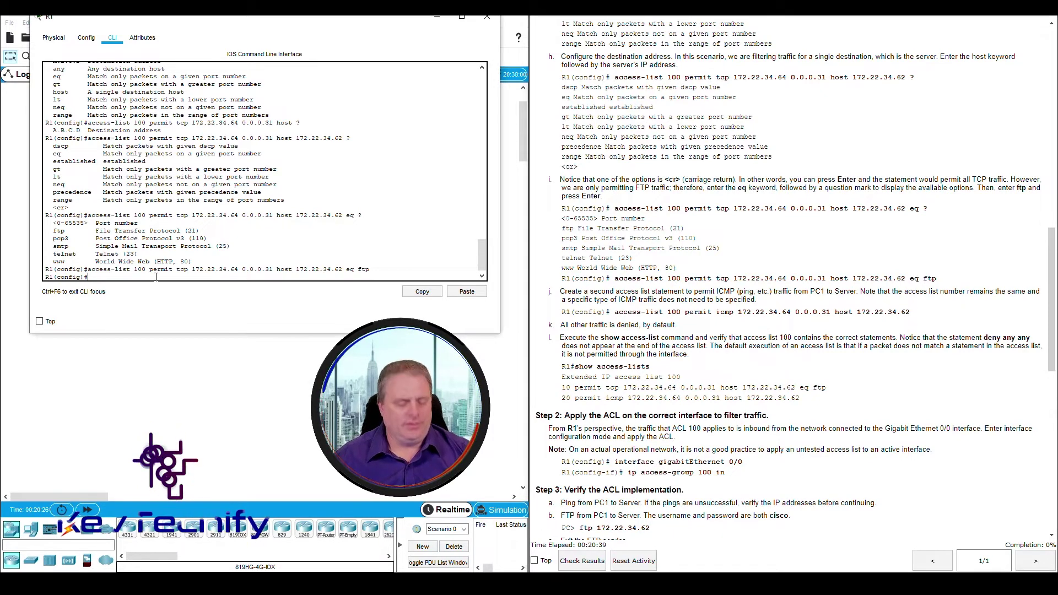
List ACL 100's protocols with 'access-list 100 permit ?', then start 'access-list 100 permit icmp'
{"action": "type", "text": "access"}
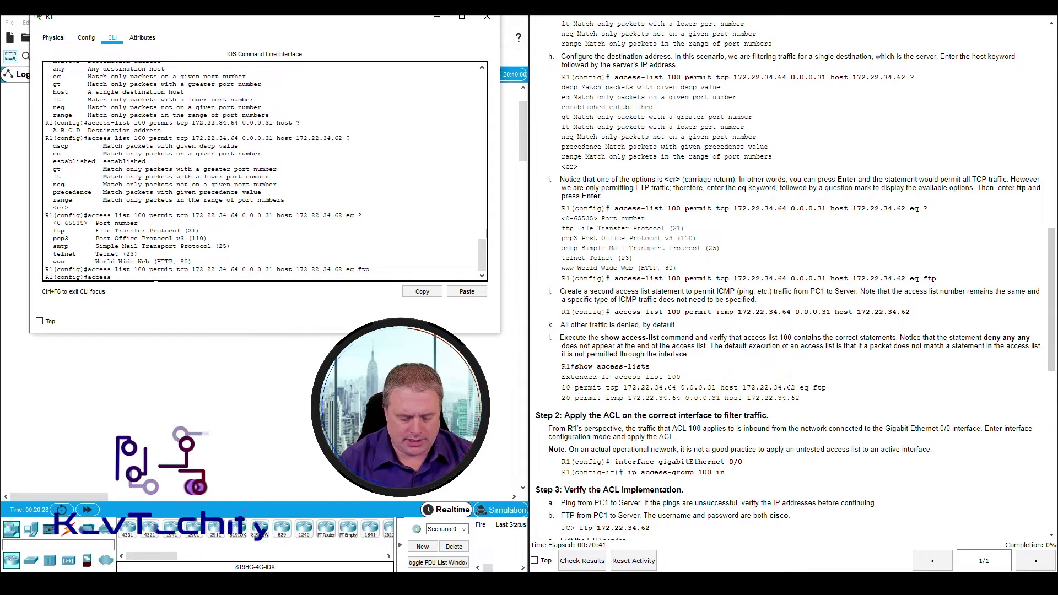
{"action": "type", "text": "-list"}
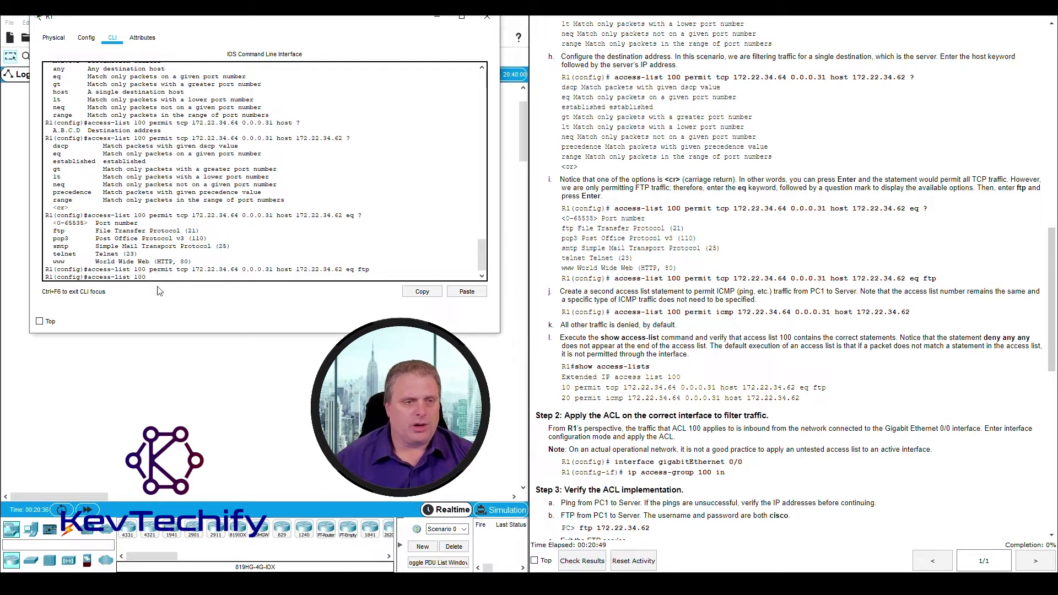
{"action": "type", "text": "100 permi"}
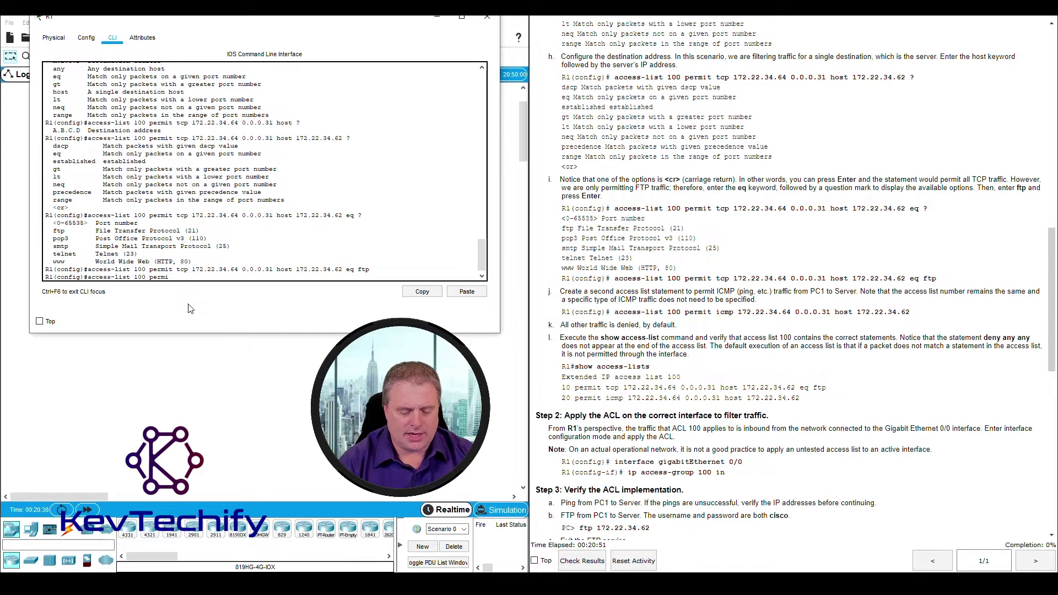
{"action": "type", "text": "t "}
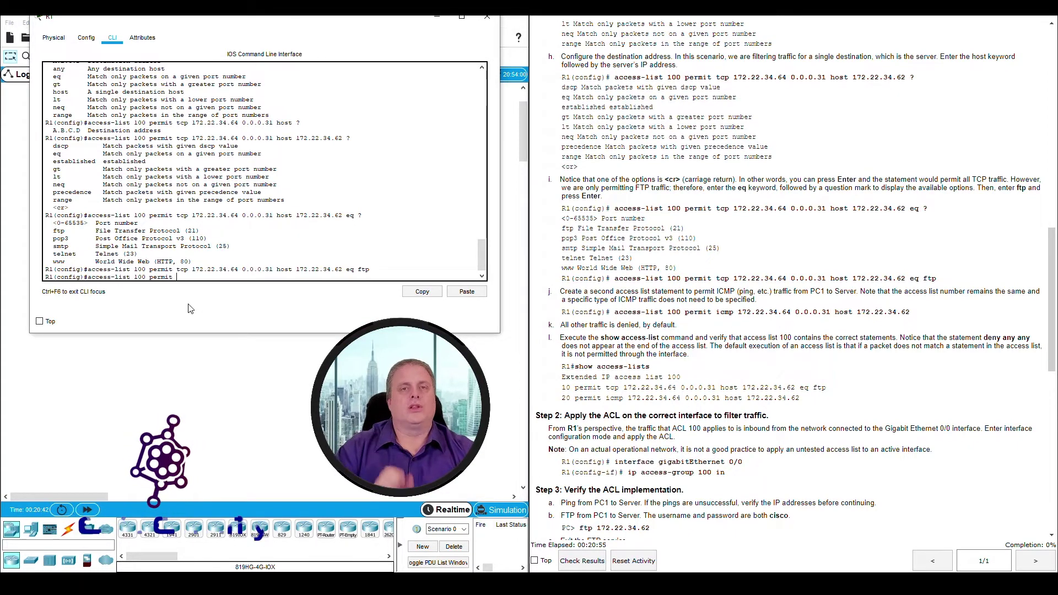
{"action": "type", "text": "?"}
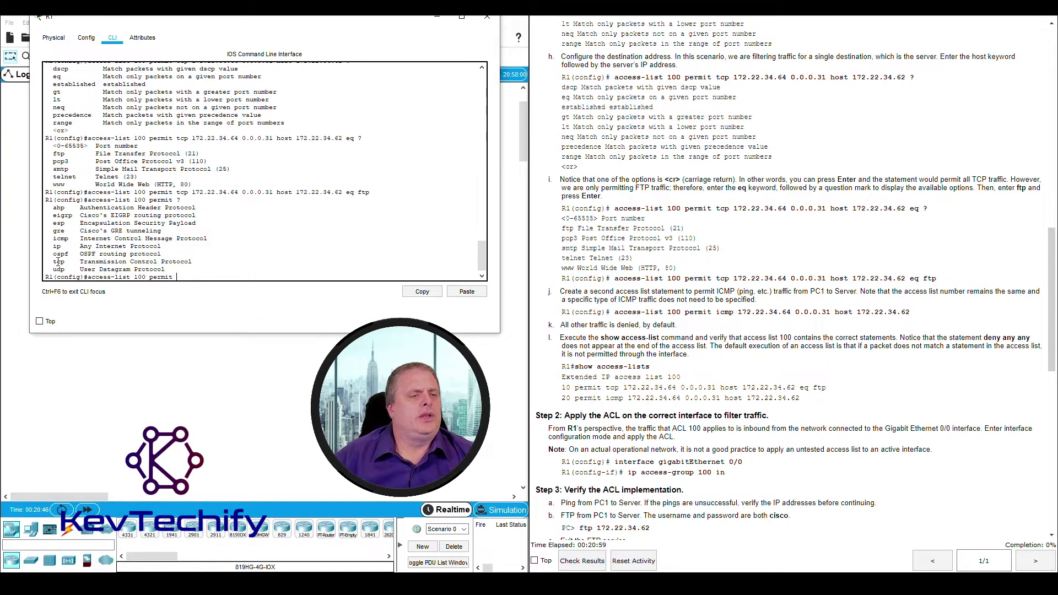
{"action": "left_click_drag", "start_coordinate": [53, 263], "coordinate": [163, 268]}
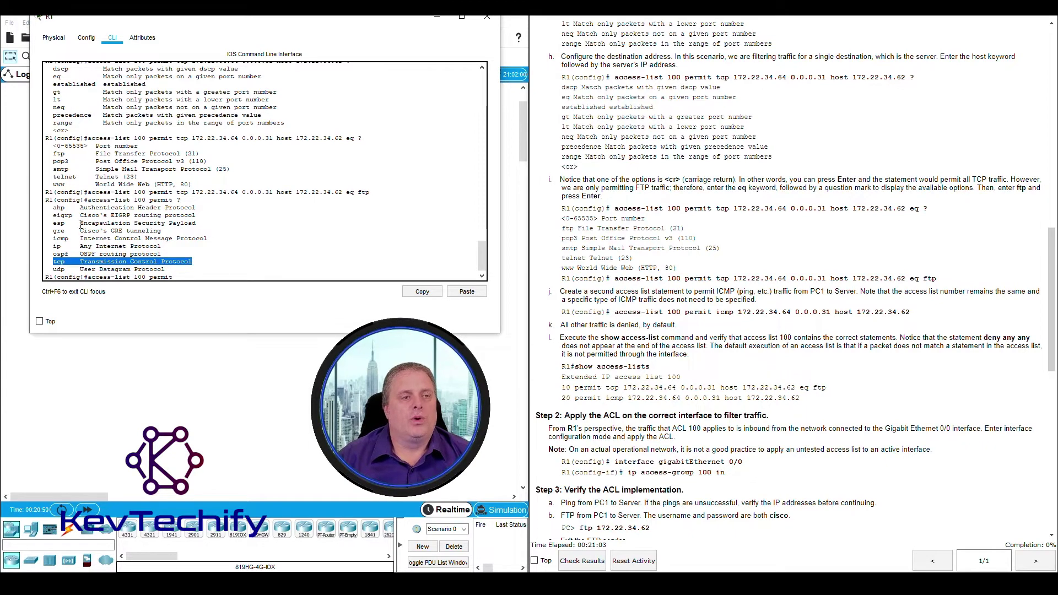
{"action": "left_click_drag", "start_coordinate": [54, 240], "coordinate": [214, 236]}
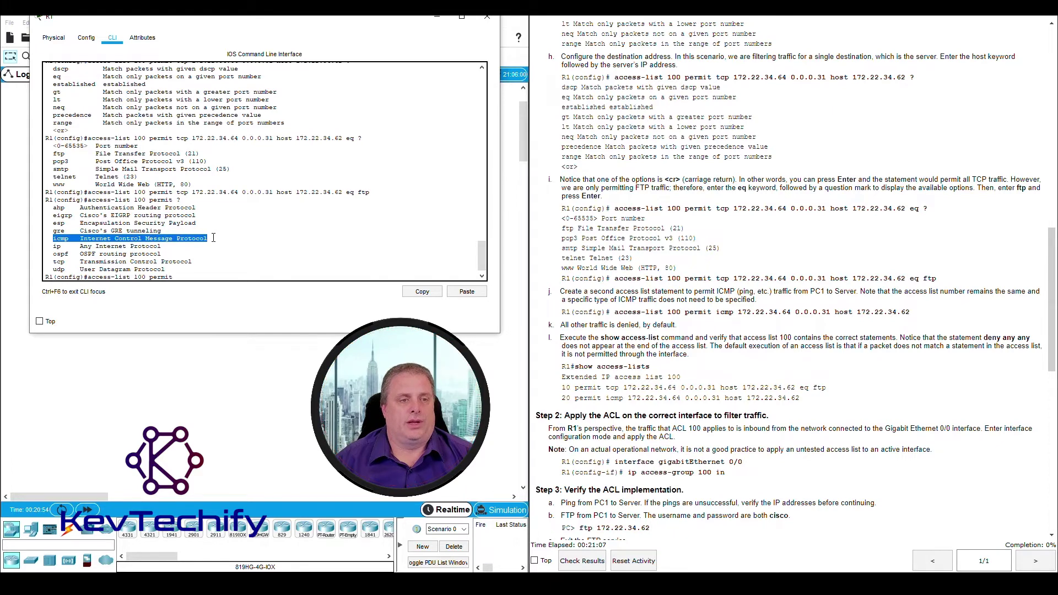
{"action": "left_click", "coordinate": [180, 277]}
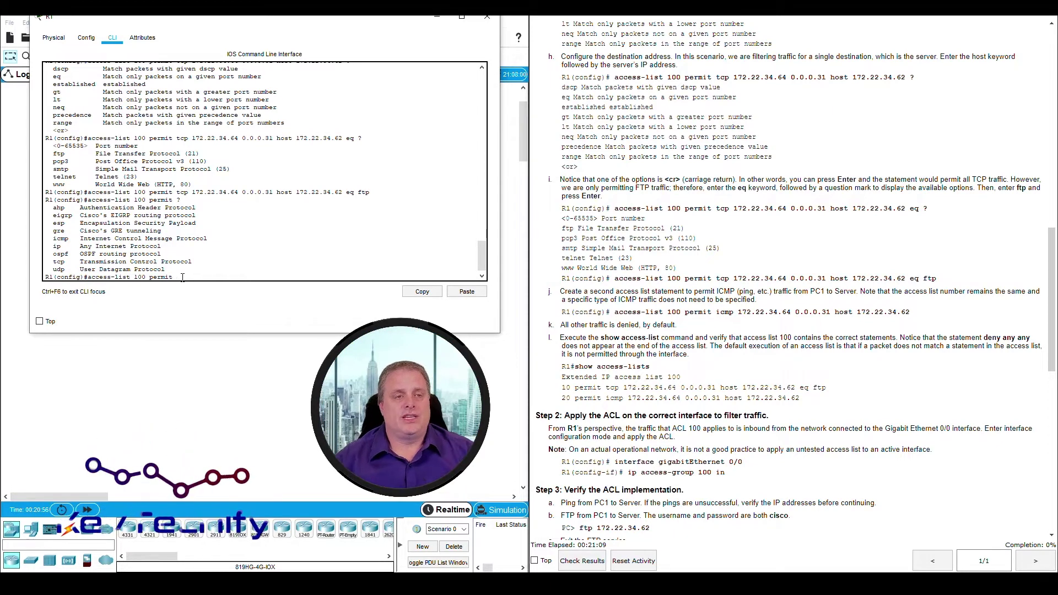
{"action": "type", "text": "icmp"}
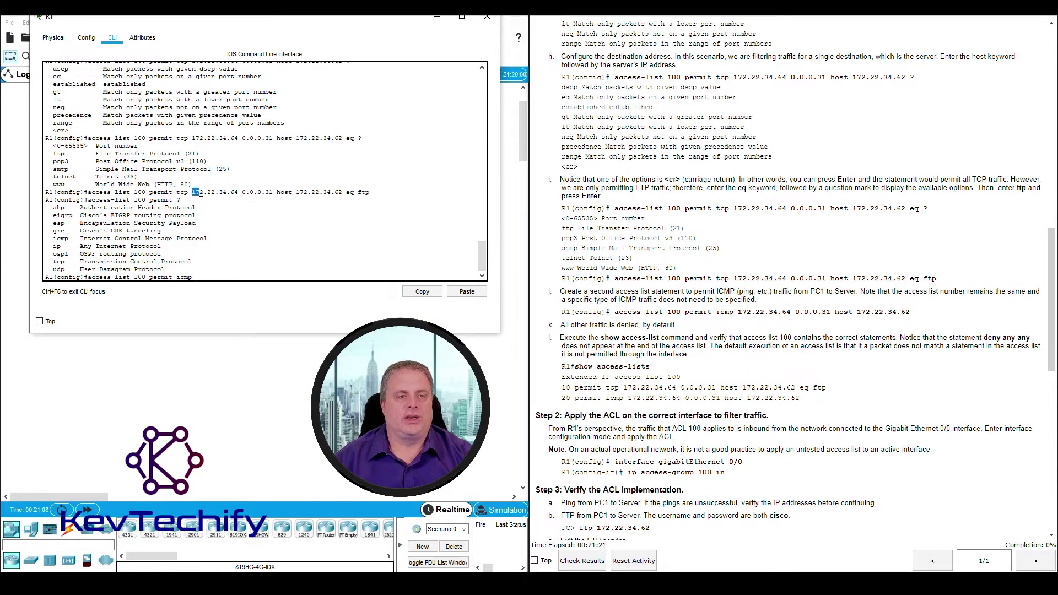
Complete and enter access-list 100 permit icmp 172.22.34.64 0.0.0.31 host 172.22.34.62
{"action": "left_click_drag", "start_coordinate": [227, 191], "coordinate": [249, 189]}
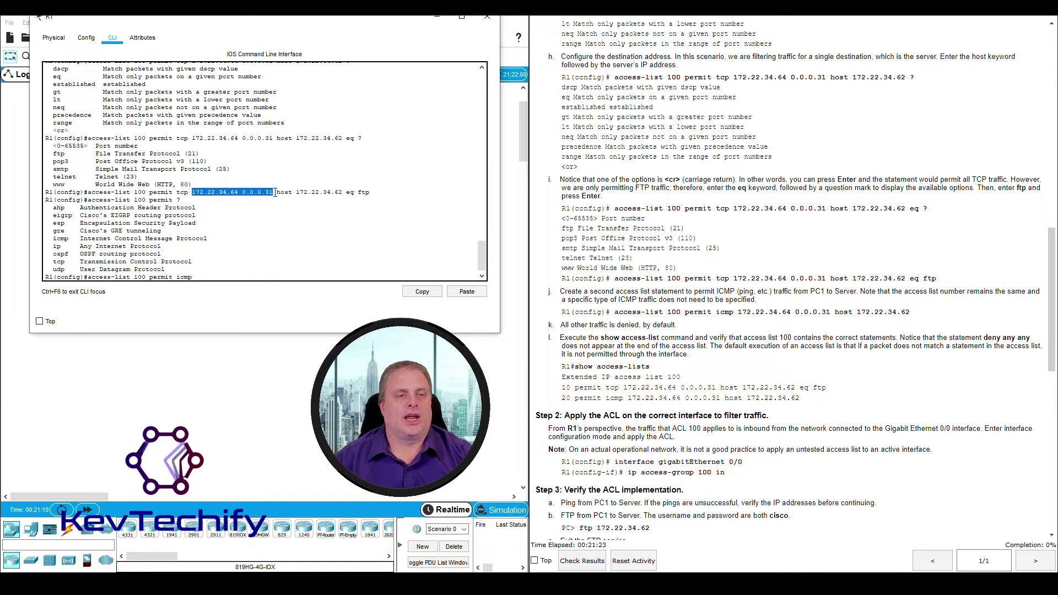
{"action": "type", "text": "172.2"}
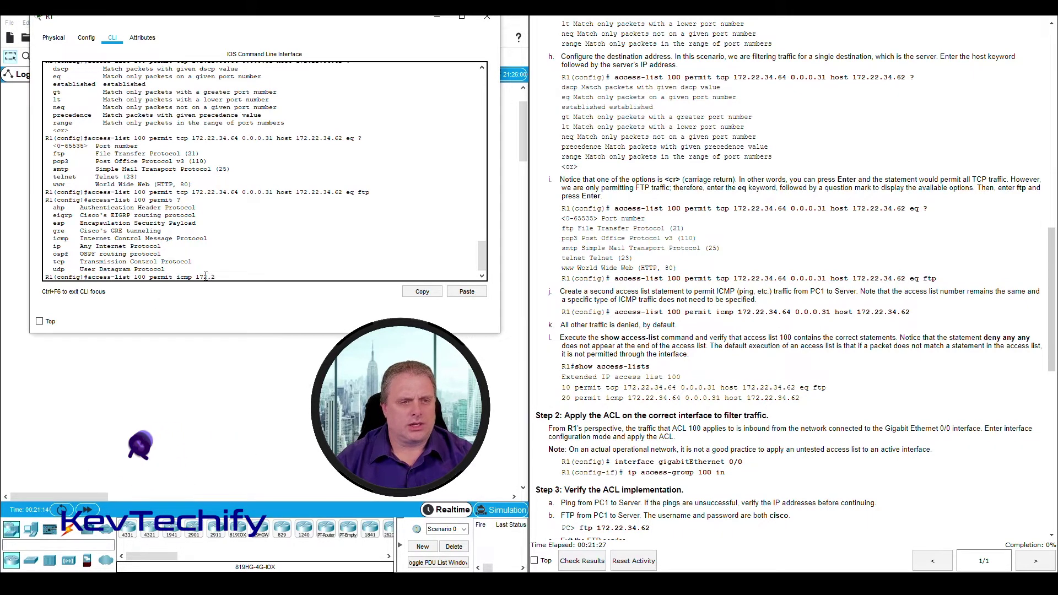
{"action": "type", "text": "2.34"}
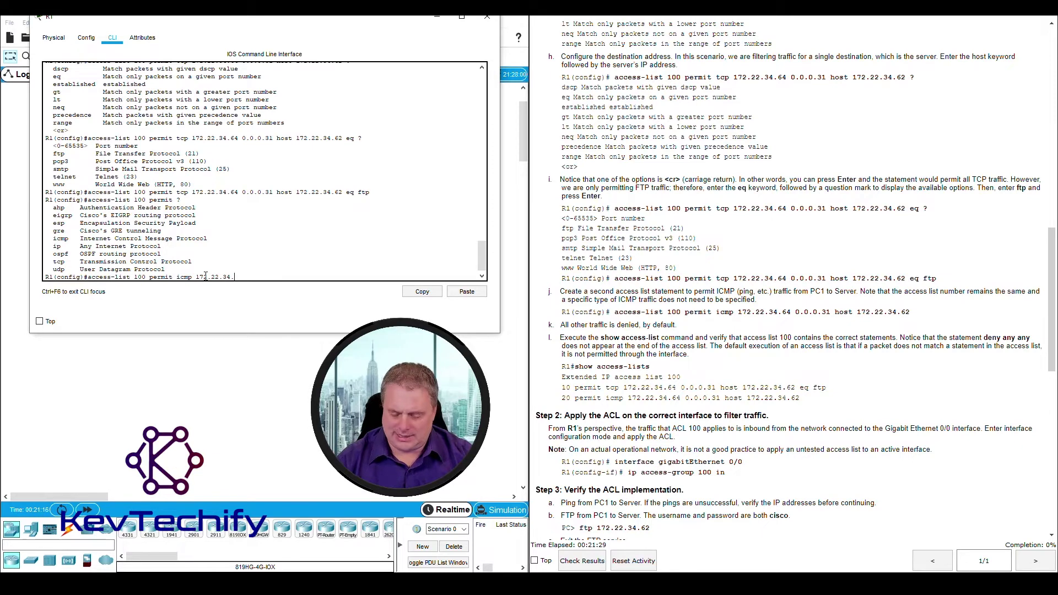
{"action": "type", "text": ".64 "}
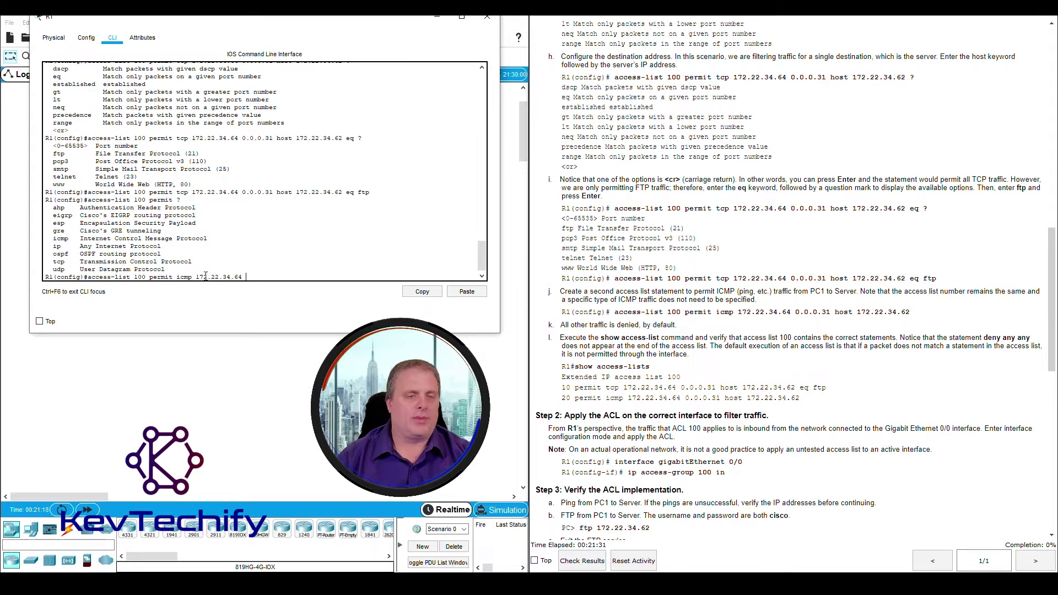
{"action": "type", "text": "0.0.0"}
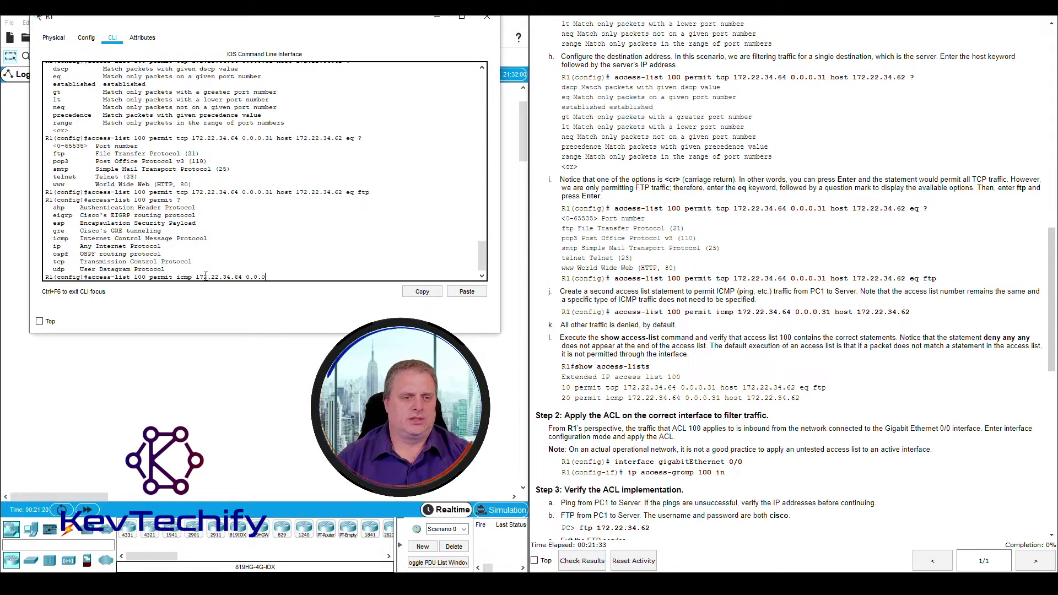
{"action": "type", "text": ".31"}
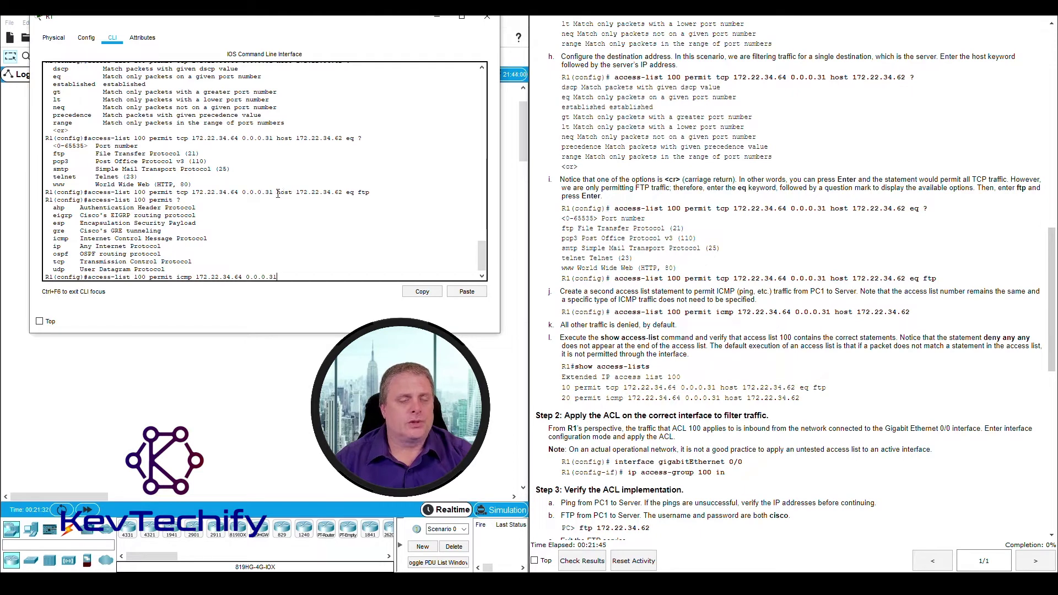
{"action": "left_click_drag", "start_coordinate": [277, 193], "coordinate": [340, 189]}
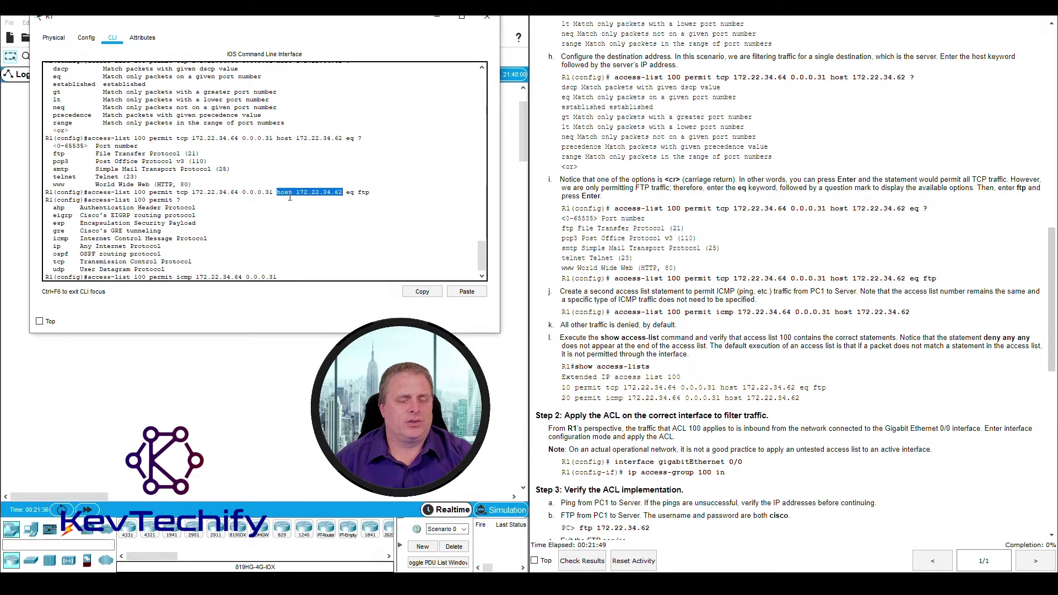
{"action": "left_click", "coordinate": [298, 277]}
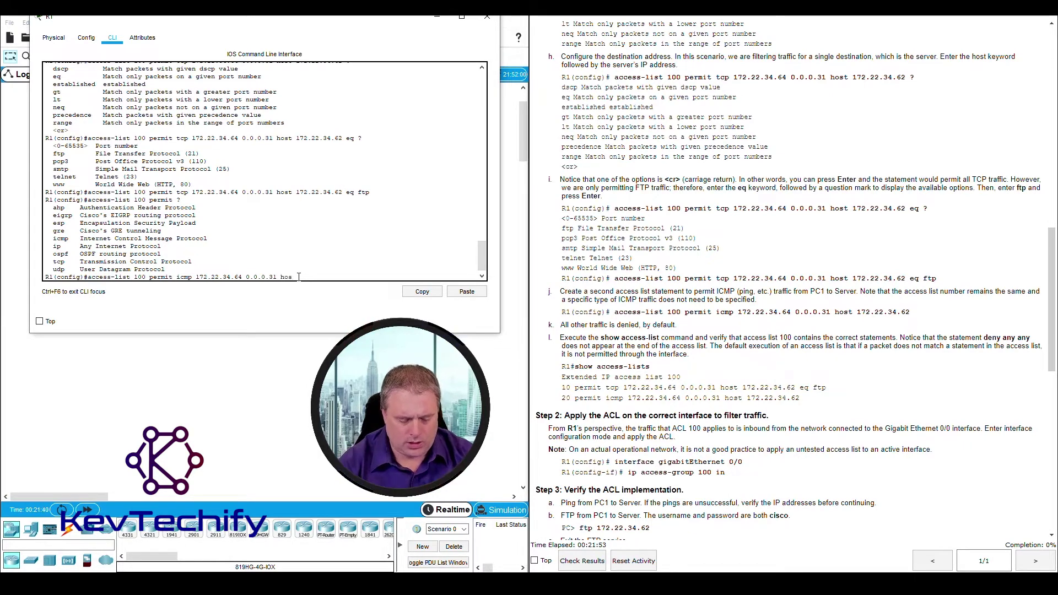
{"action": "type", "text": "t"}
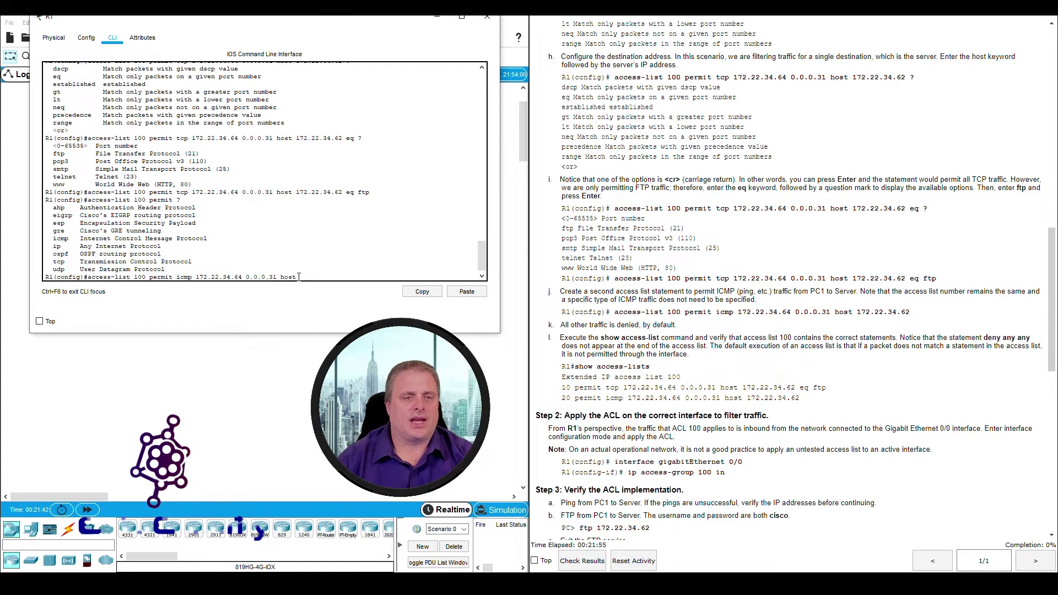
{"action": "type", "text": " 172."}
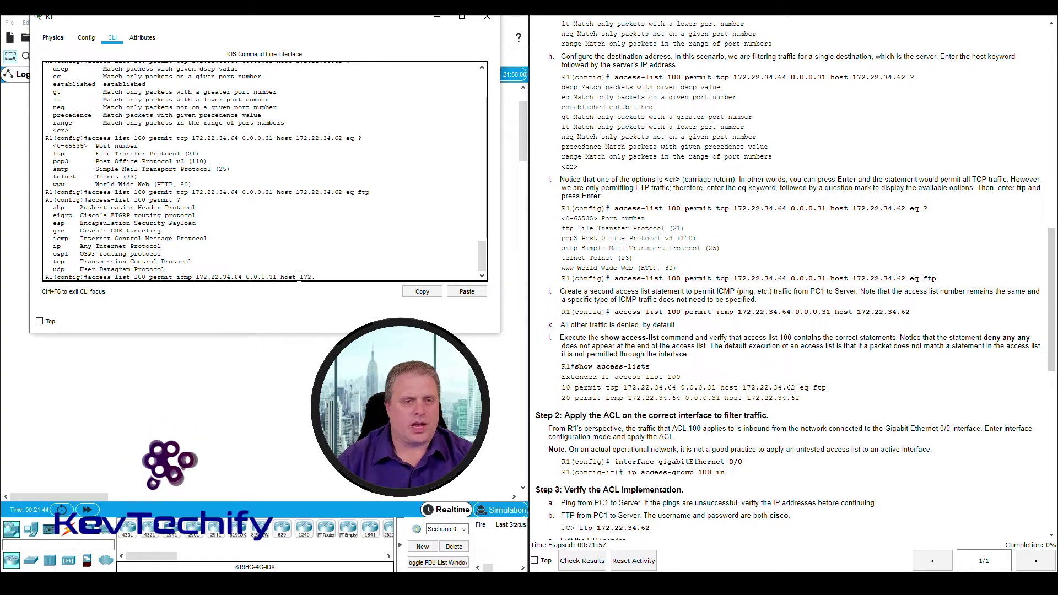
{"action": "type", "text": "22.34."}
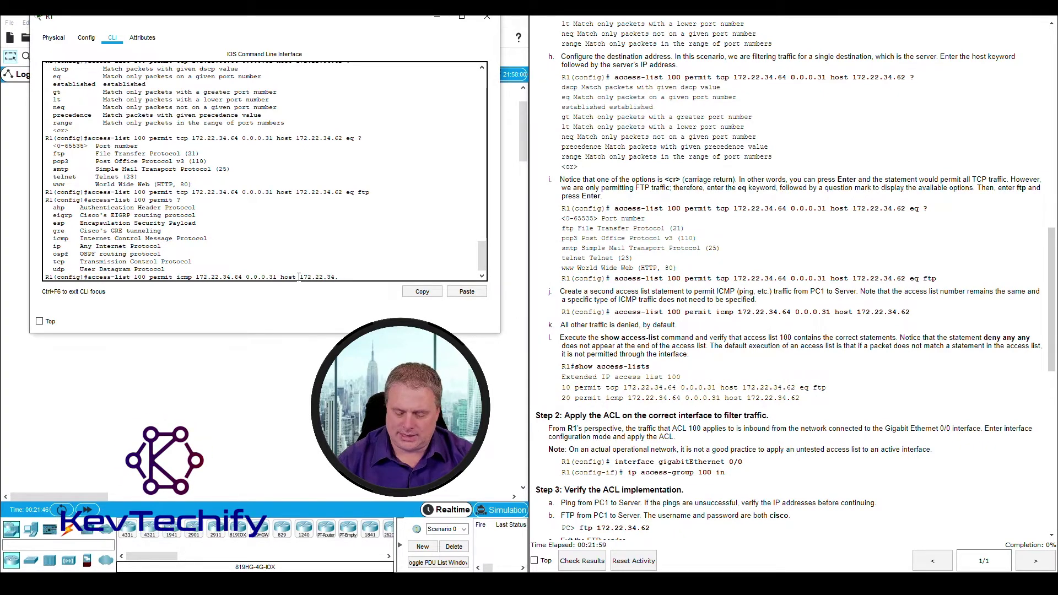
{"action": "type", "text": "62"}
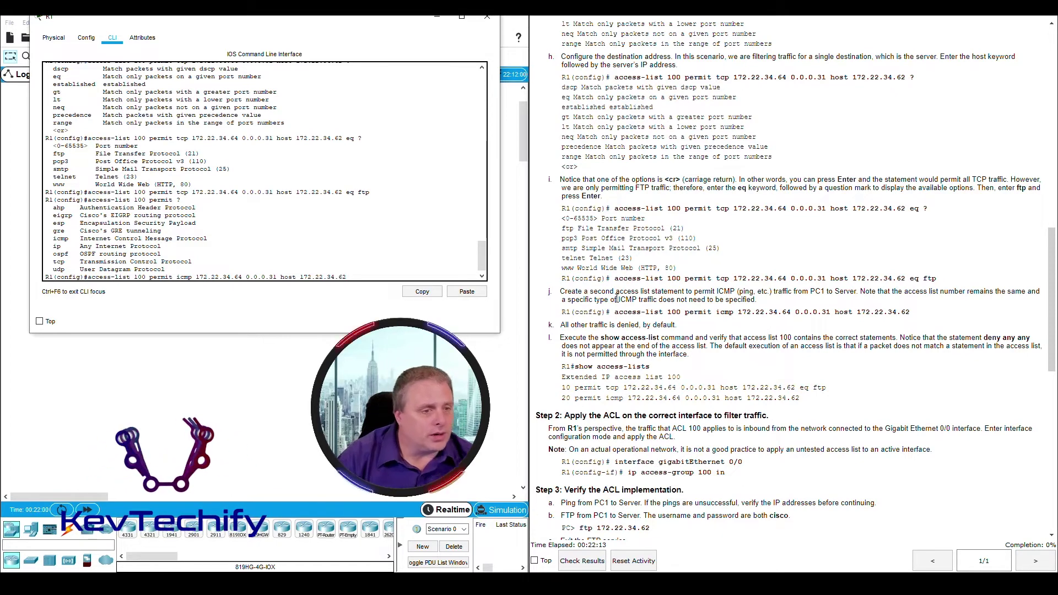
{"action": "key", "text": "Return"}
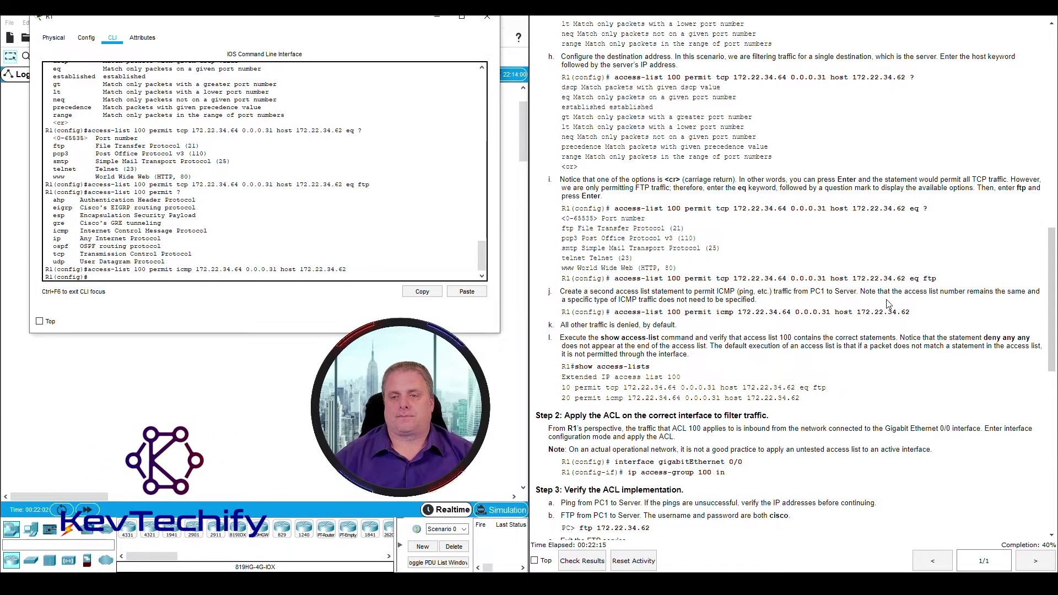
Scroll the lab notes to the note that all other traffic is denied, then return to R1's CLI
{"action": "scroll", "coordinate": [893, 310], "scroll_direction": "down", "scroll_amount": 3}
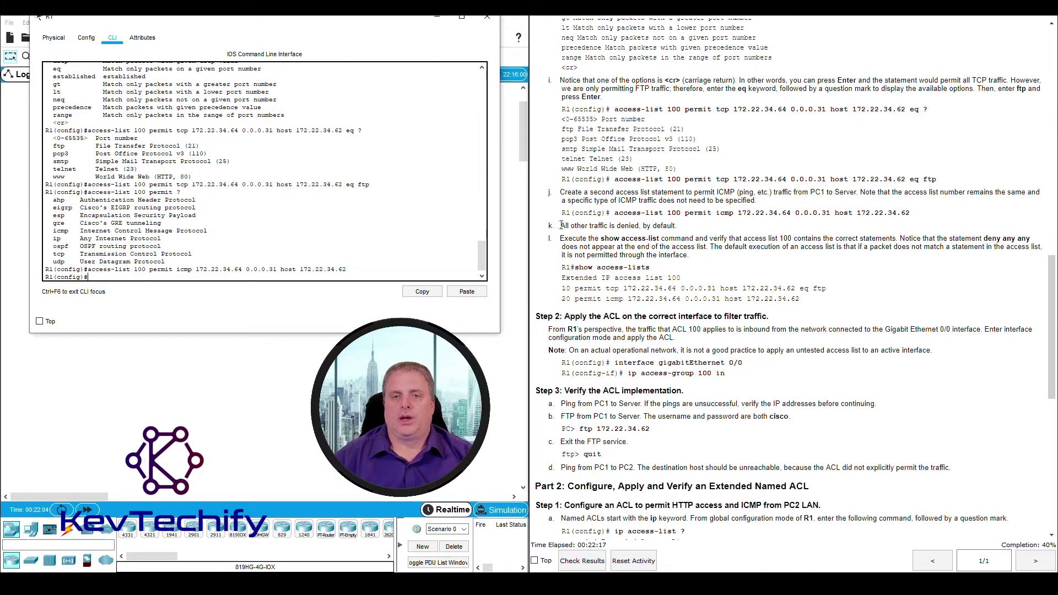
{"action": "left_click_drag", "start_coordinate": [566, 226], "coordinate": [685, 228]}
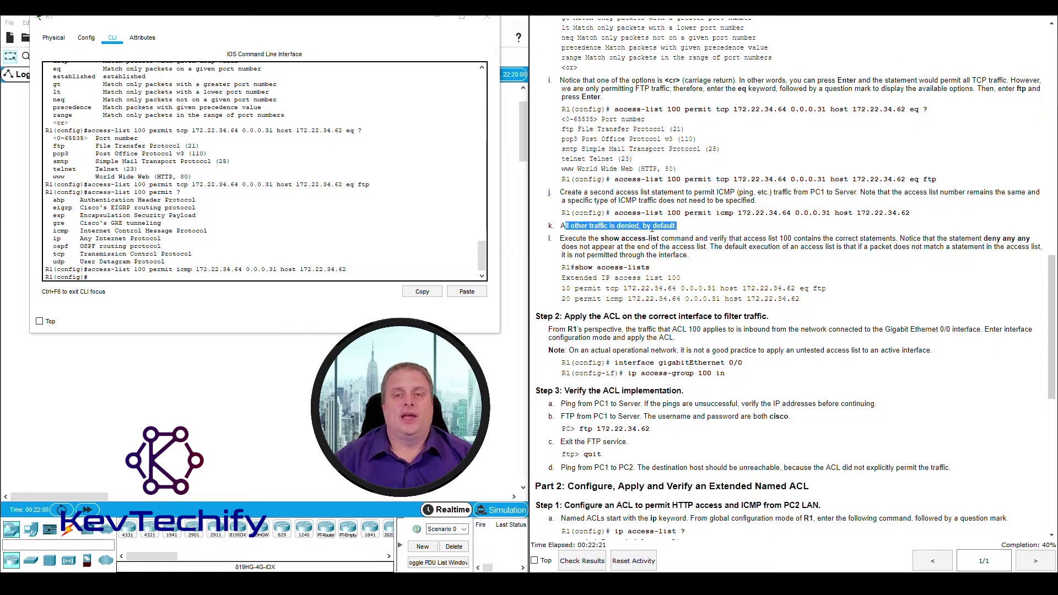
{"action": "left_click", "coordinate": [651, 229]}
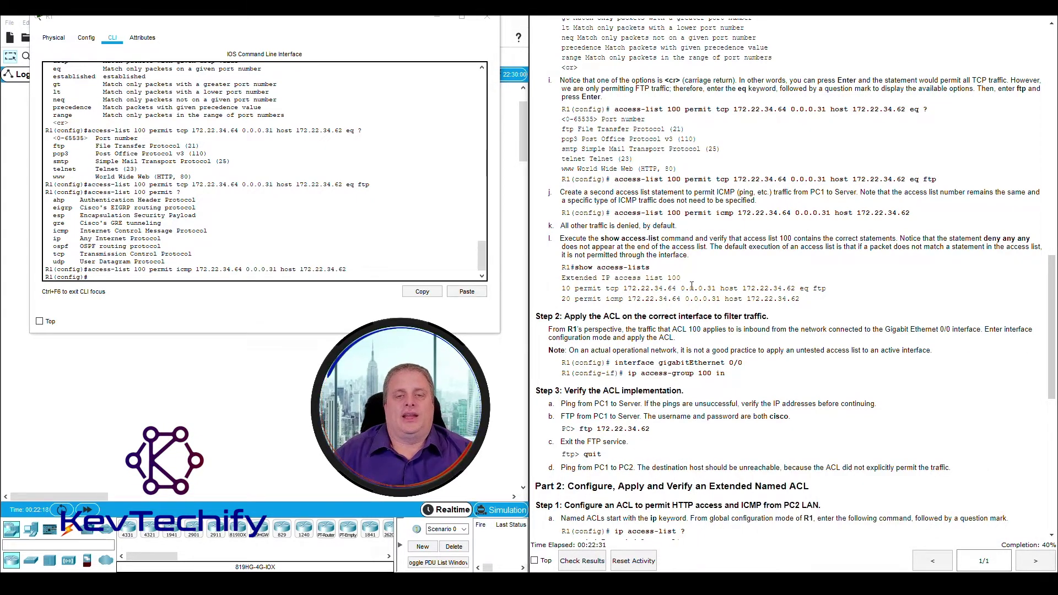
{"action": "left_click", "coordinate": [144, 276]}
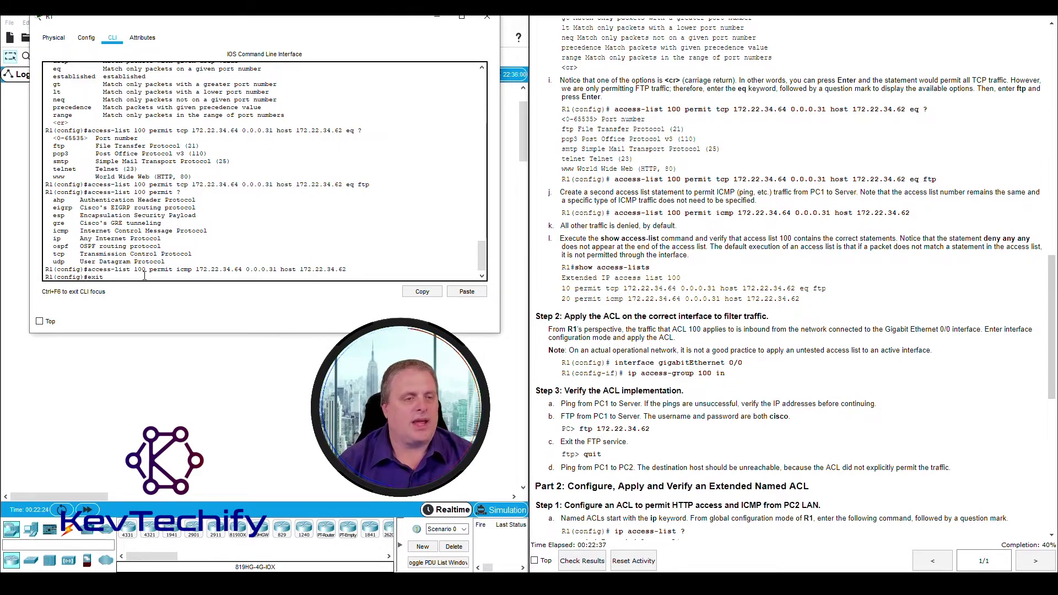
Exit configuration mode and run the misspelled 'show ace' access-list command
{"action": "type", "text": "exit"}
{"action": "key", "text": "Return"}
{"action": "key", "text": "Return"}
{"action": "key", "text": "Return"}
{"action": "key", "text": "Return"}
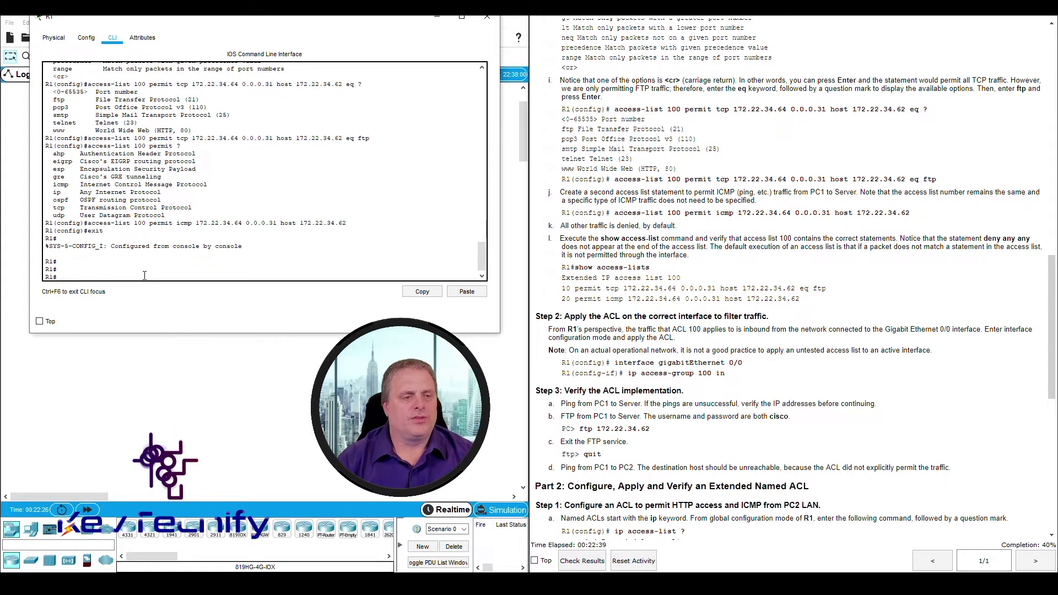
{"action": "type", "text": "show a"}
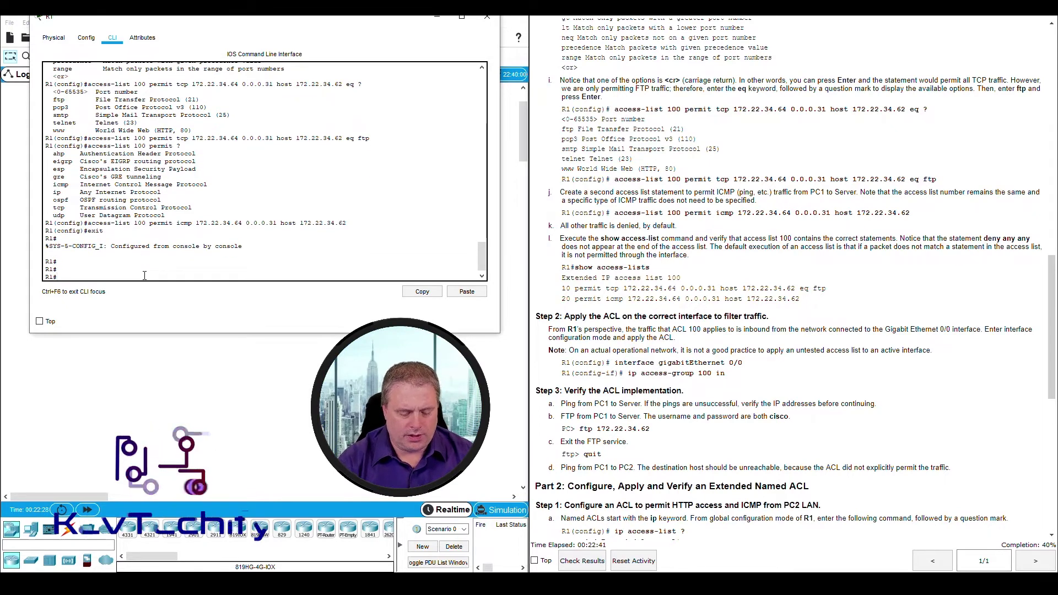
{"action": "type", "text": "cess-lists"}
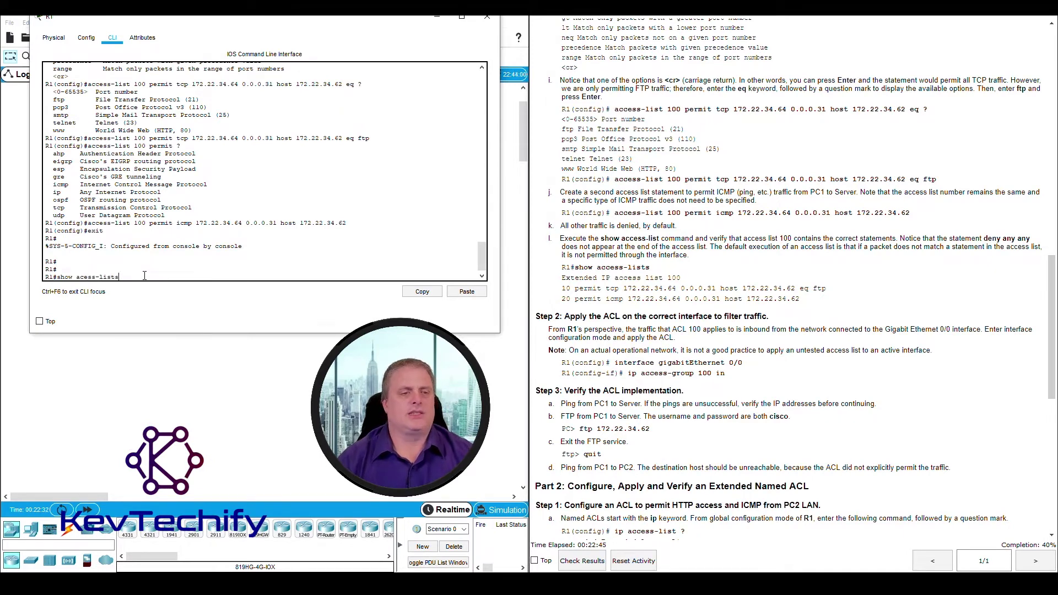
{"action": "key", "text": "Return"}
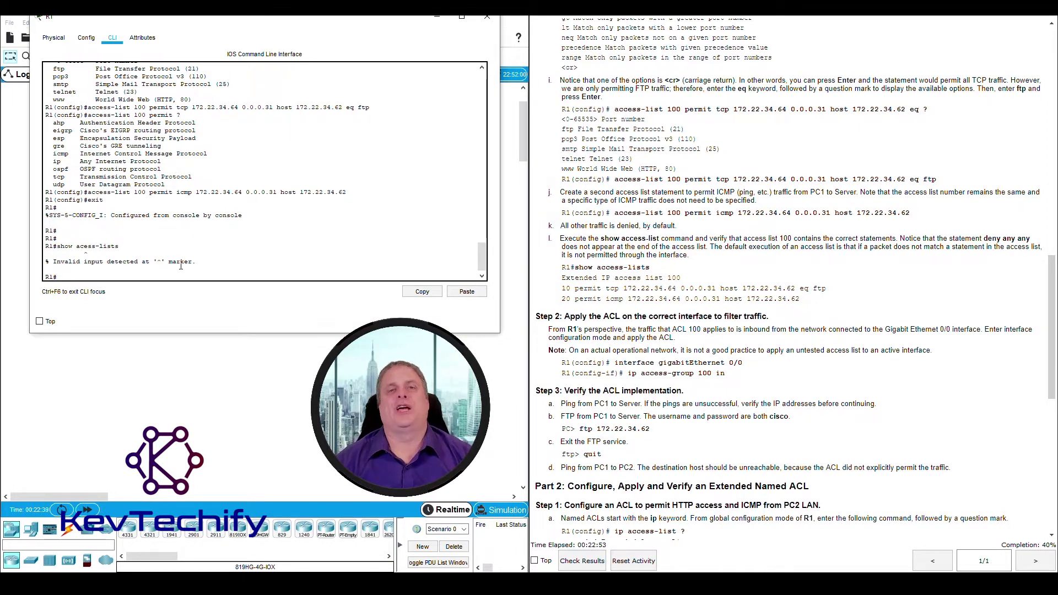
Inspect the invalid-input error marker at the typo and recall the mistyped command
{"action": "left_click_drag", "start_coordinate": [53, 262], "coordinate": [155, 264]}
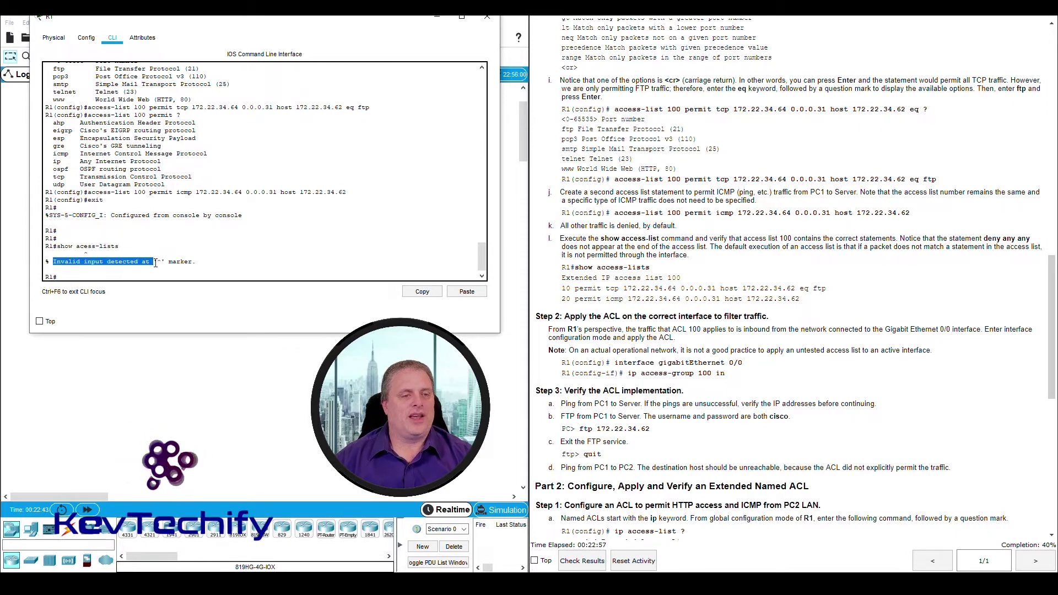
{"action": "left_click", "coordinate": [159, 261]}
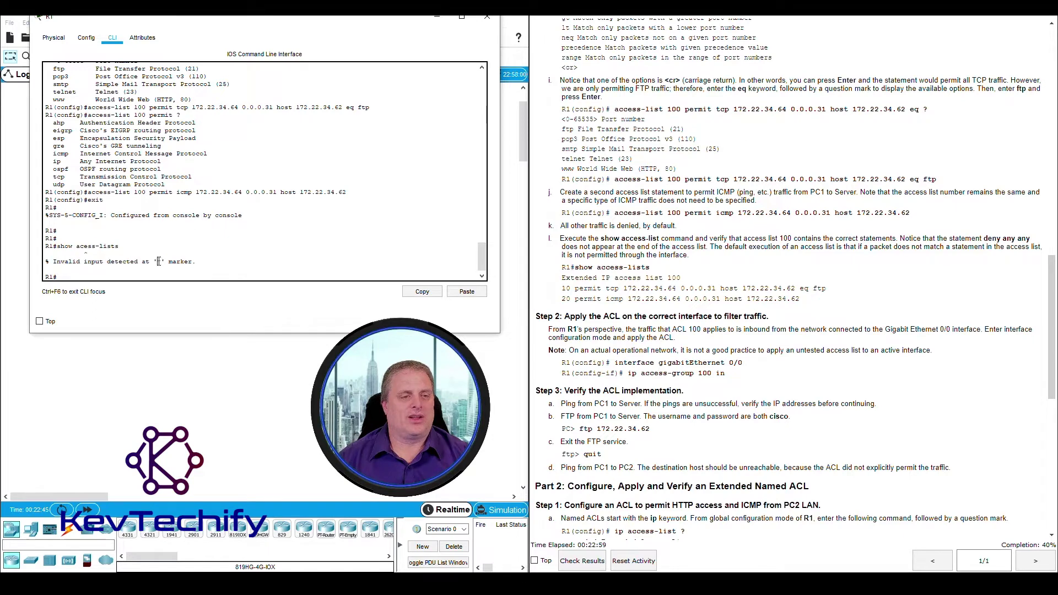
{"action": "double_click", "coordinate": [159, 261]}
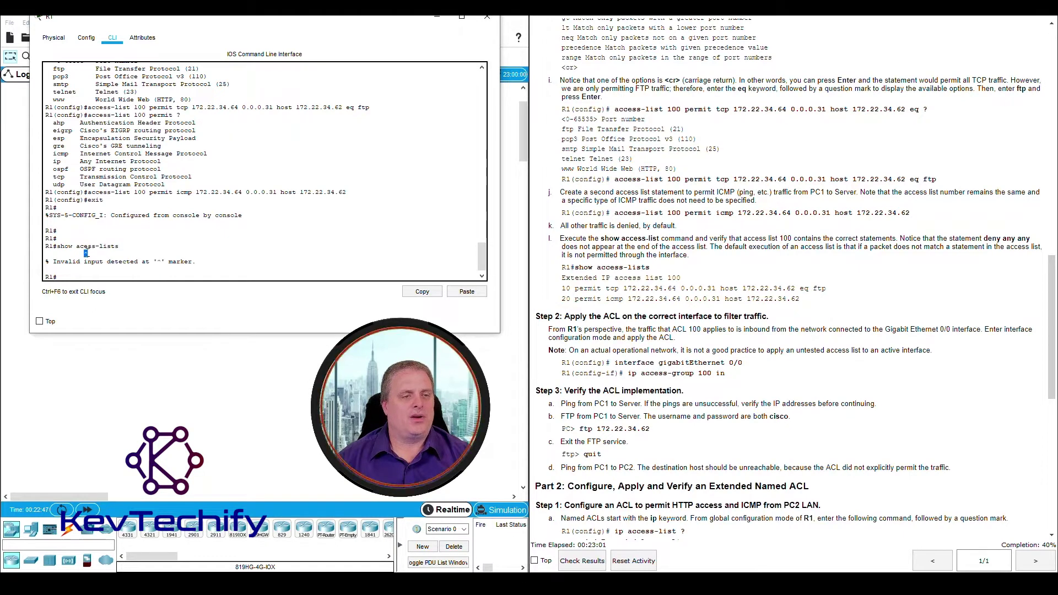
{"action": "double_click", "coordinate": [85, 253]}
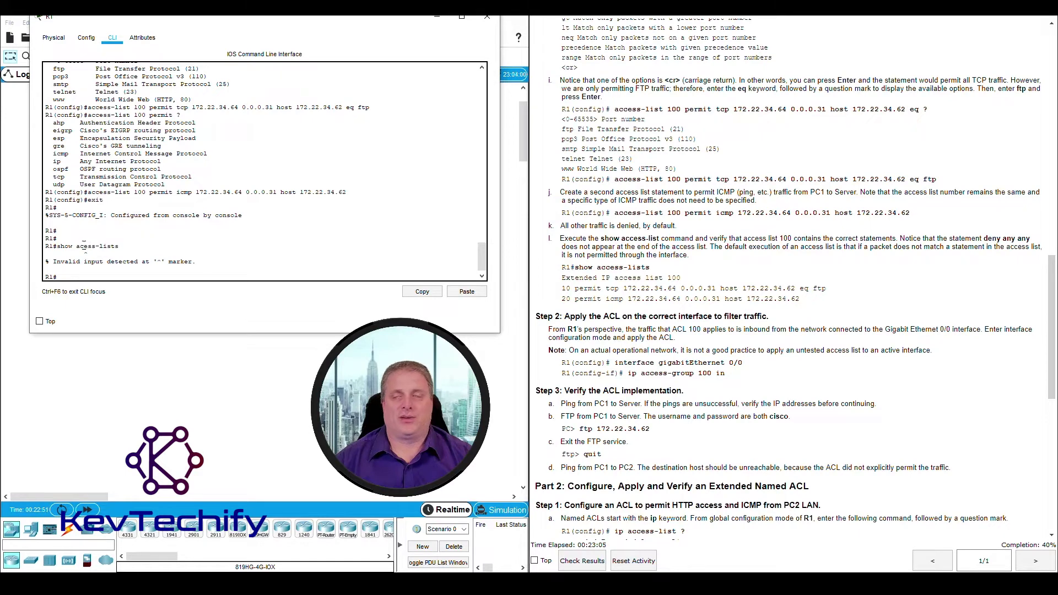
{"action": "left_click", "coordinate": [86, 247]}
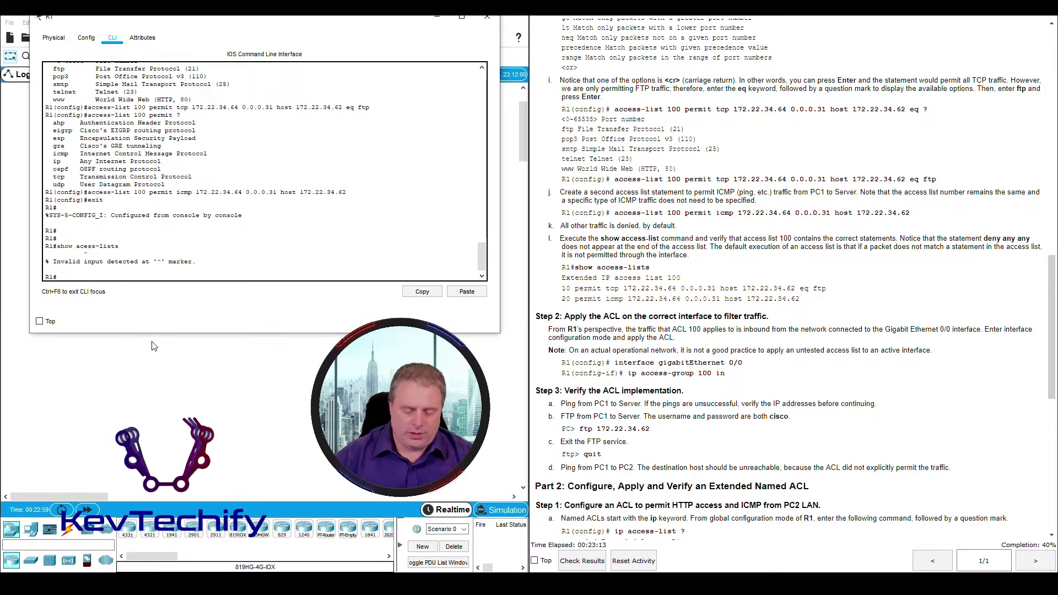
{"action": "key", "text": "Up"}
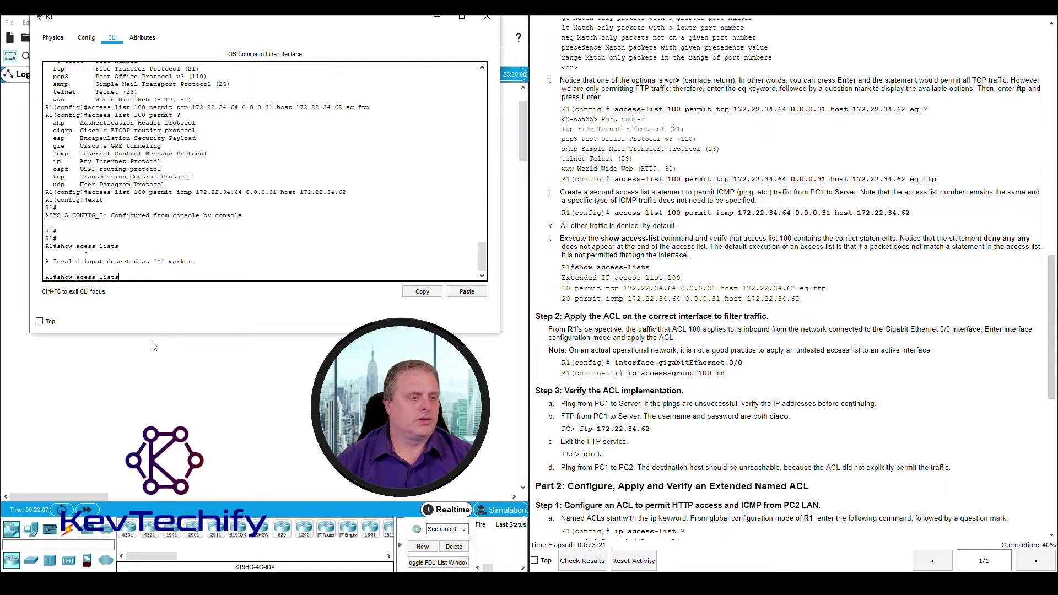
Fix the missing 'c' and run show access-lists on R1
{"action": "key", "text": "Left"}
{"action": "key", "text": "Left"}
{"action": "key", "text": "Left"}
{"action": "key", "text": "Left"}
{"action": "key", "text": "Left"}
{"action": "key", "text": "Left"}
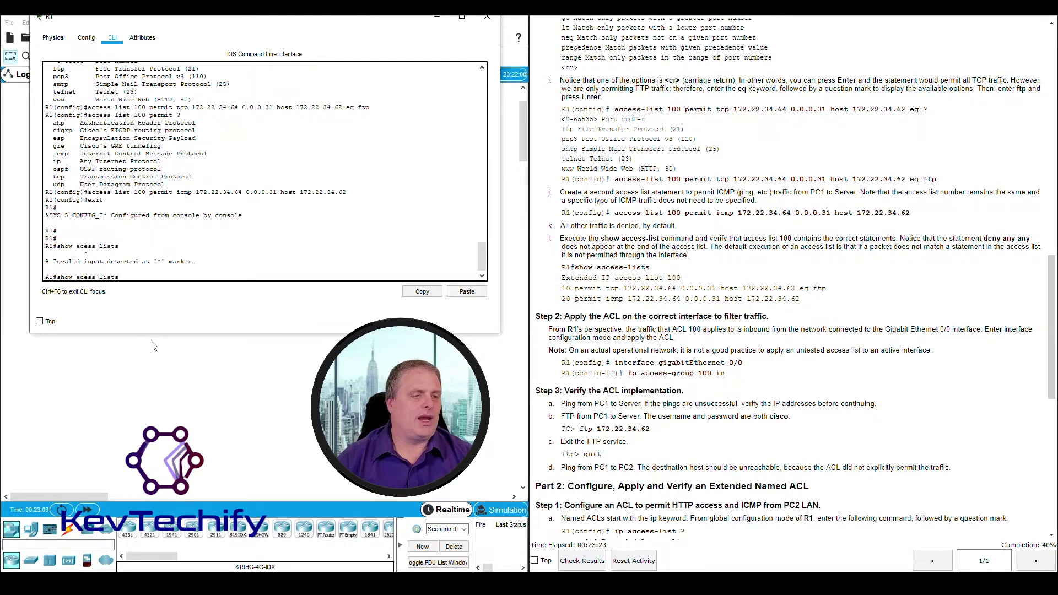
{"action": "key", "text": "Left"}
{"action": "key", "text": "Left"}
{"action": "key", "text": "Left"}
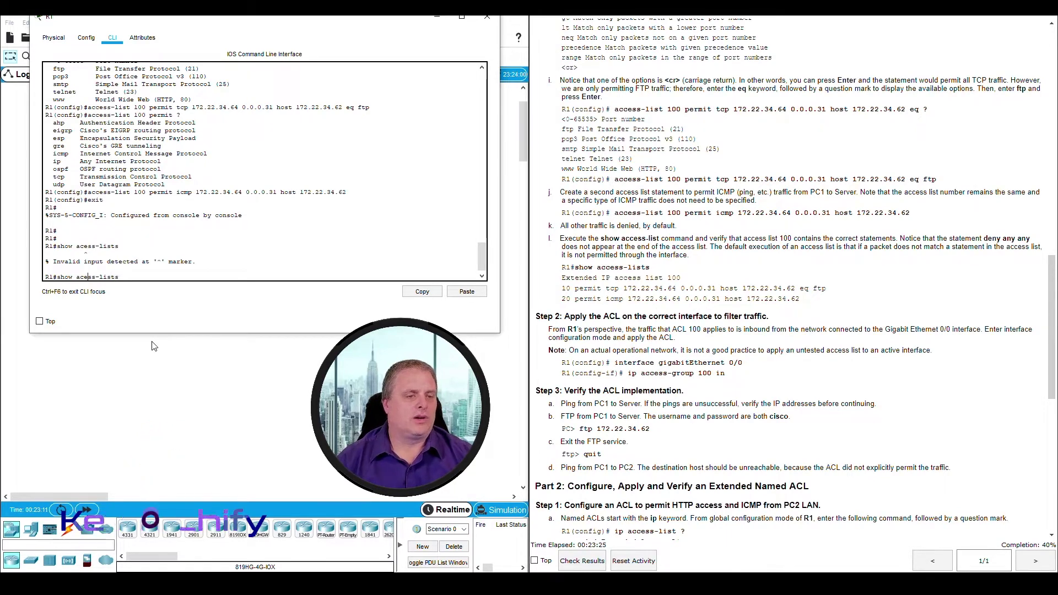
{"action": "type", "text": "c"}
{"action": "key", "text": "Return"}
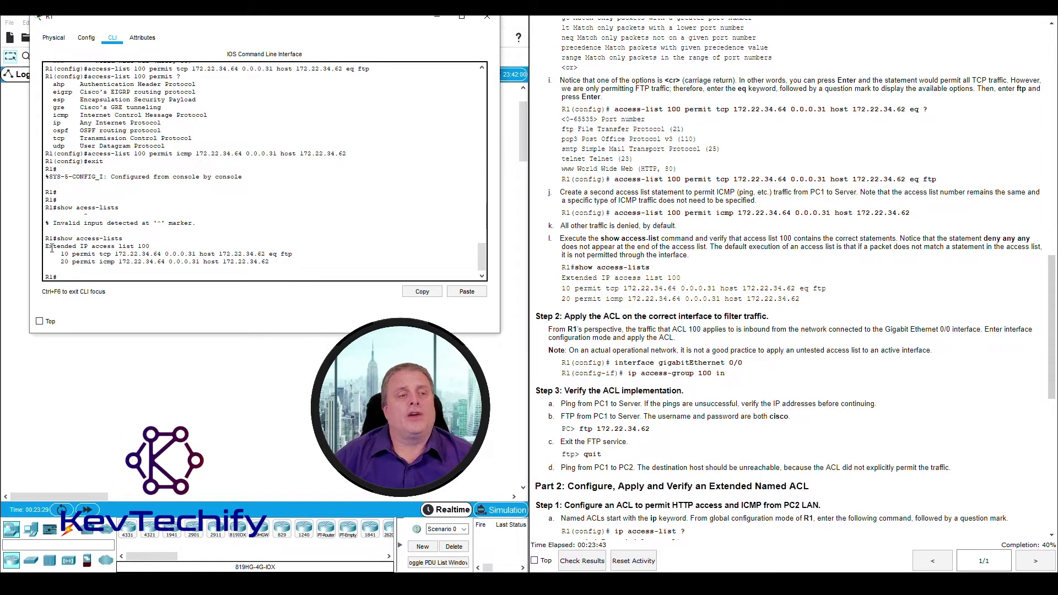
Examine the Extended IP access list 100 header and entry 10 permitting eq ftp
{"action": "double_click", "coordinate": [74, 246]}
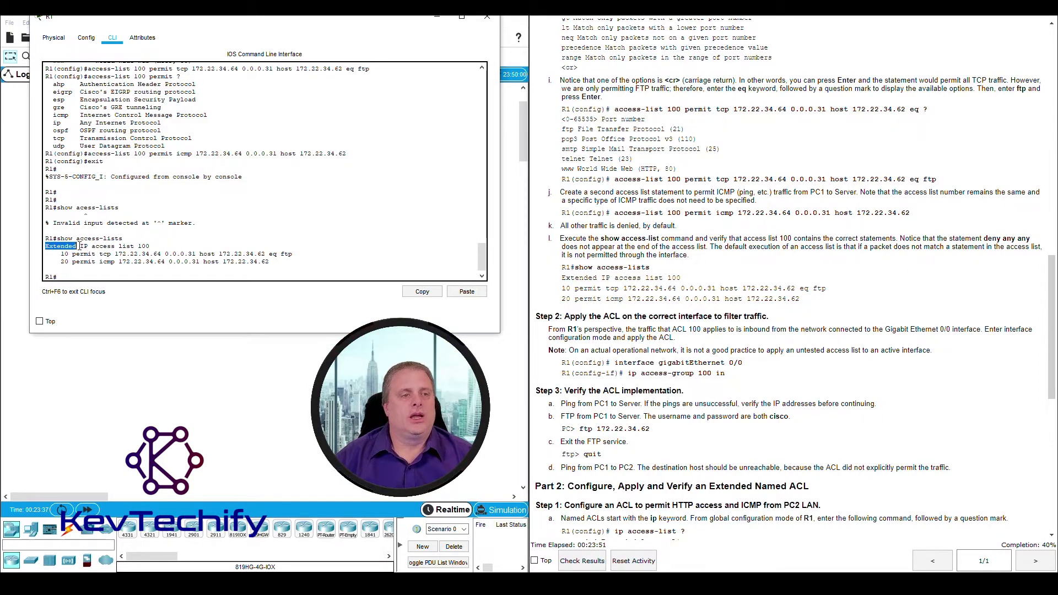
{"action": "double_click", "coordinate": [84, 245]}
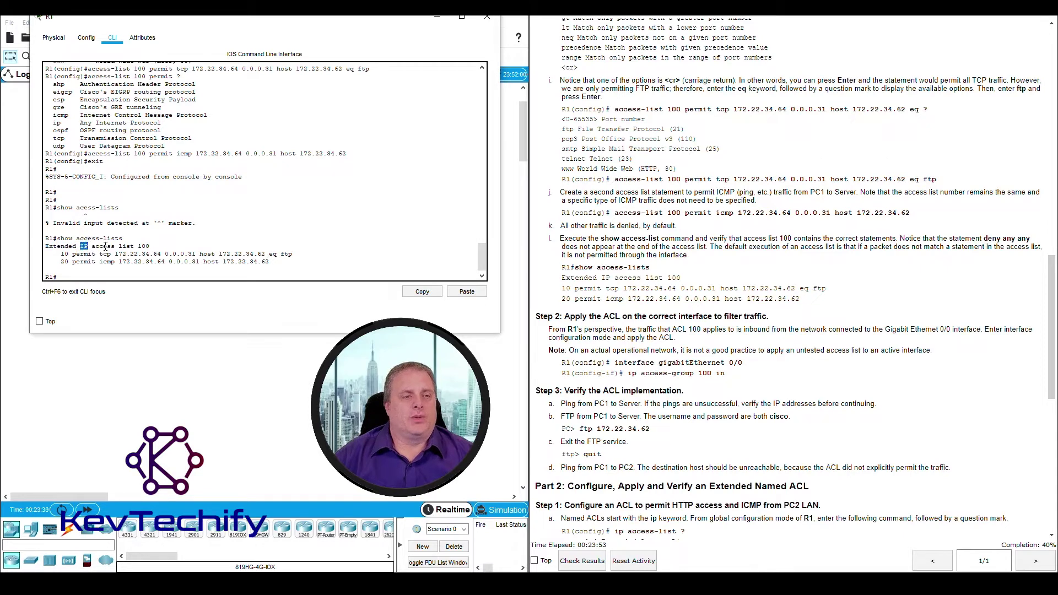
{"action": "left_click_drag", "start_coordinate": [96, 246], "coordinate": [154, 245]}
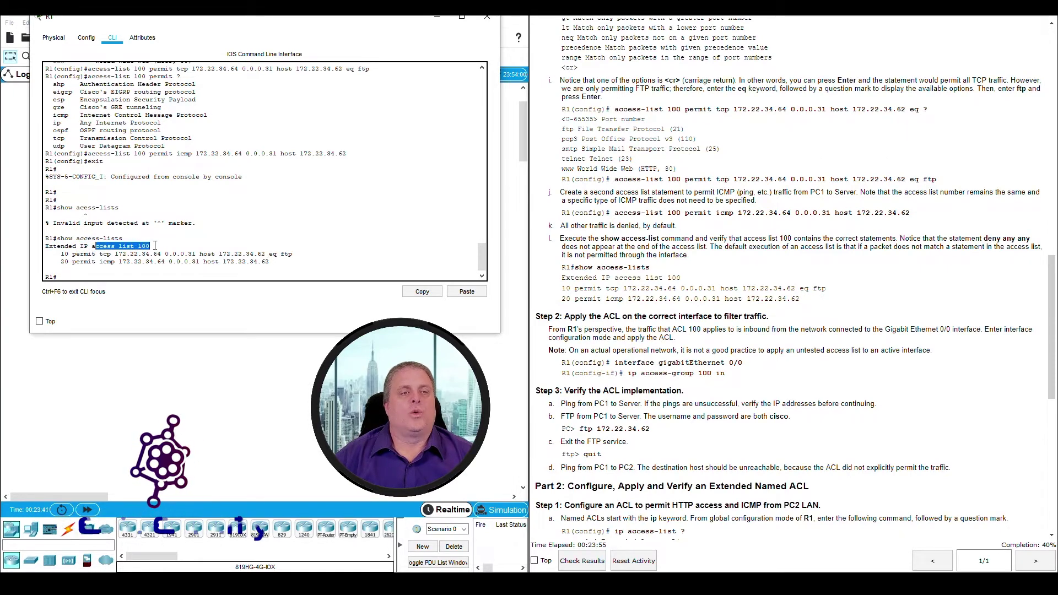
{"action": "left_click", "coordinate": [63, 254]}
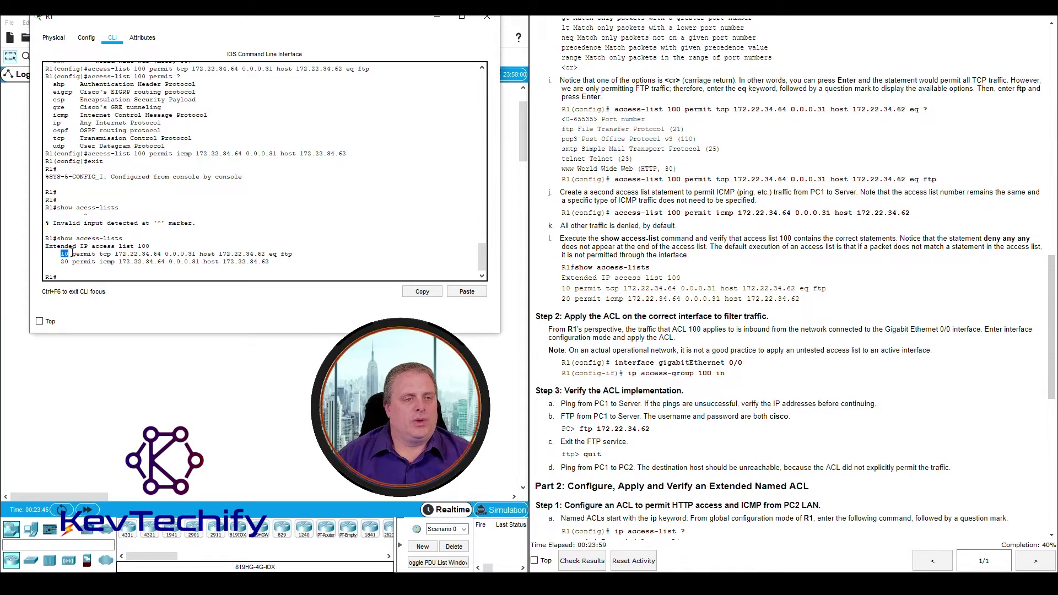
{"action": "left_click_drag", "start_coordinate": [70, 254], "coordinate": [240, 254]}
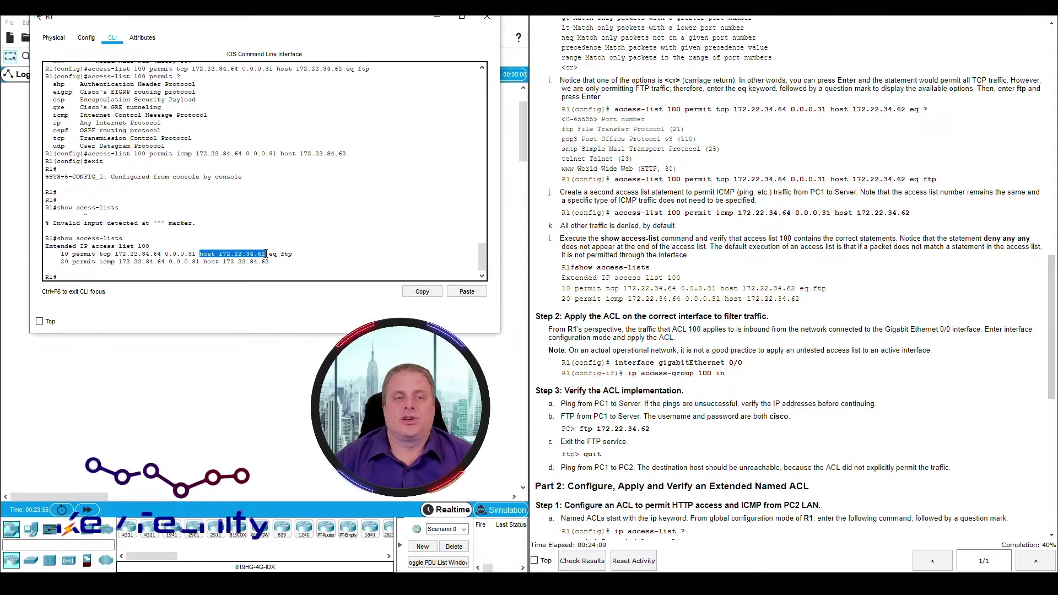
{"action": "left_click", "coordinate": [270, 253]}
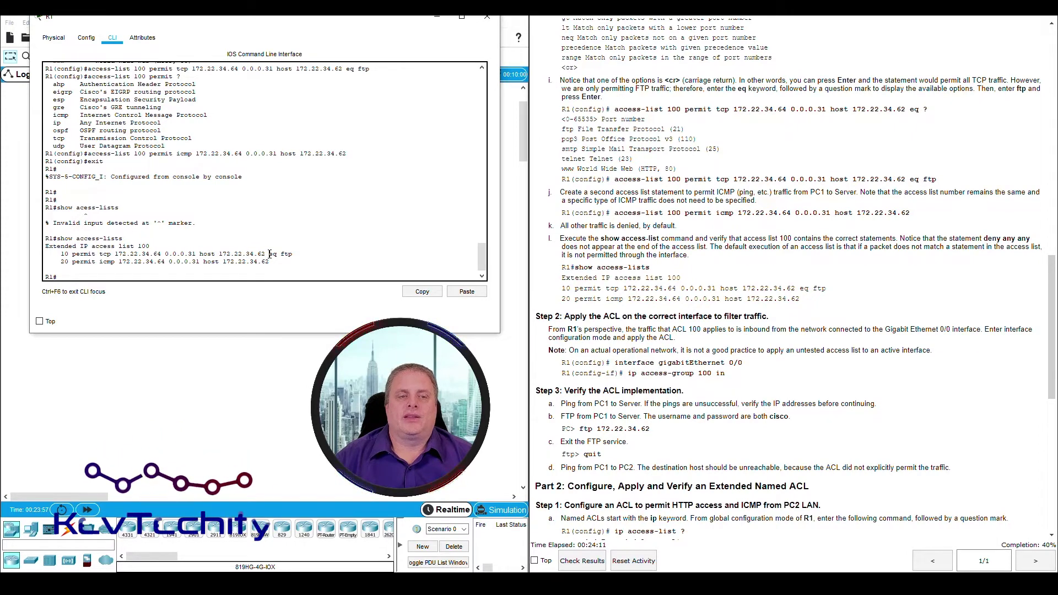
{"action": "left_click_drag", "start_coordinate": [270, 254], "coordinate": [294, 255]}
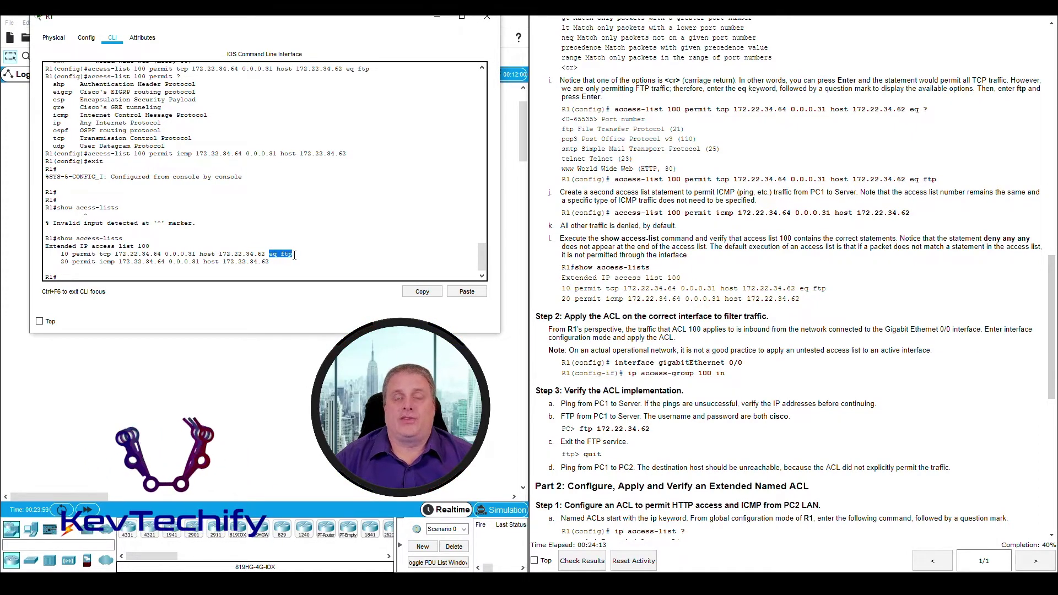
{"action": "left_click", "coordinate": [69, 263]}
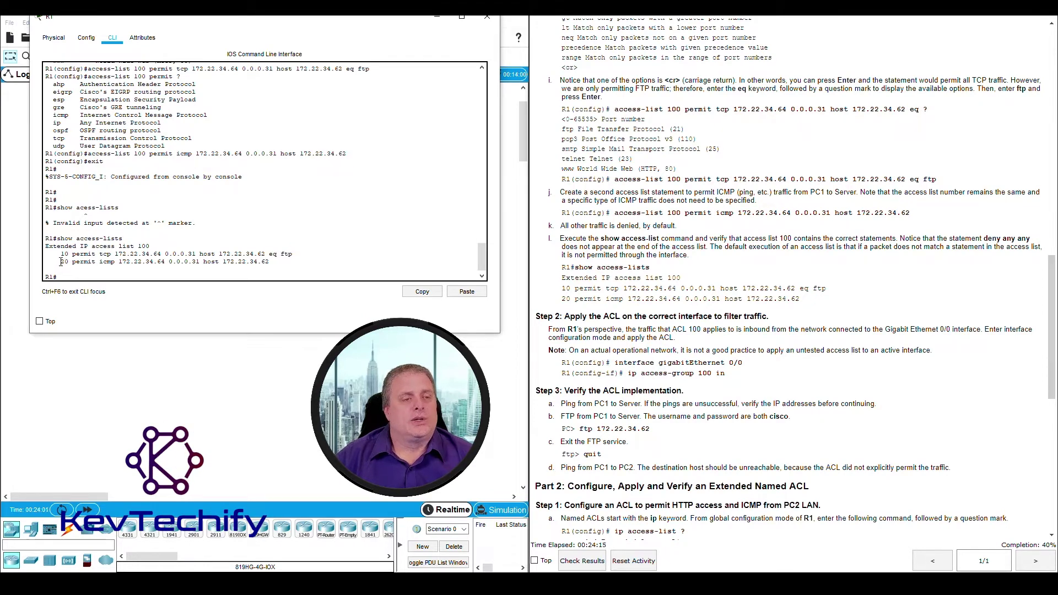
Examine entry 20 permitting ICMP to the server, comparing it with entry 10
{"action": "left_click_drag", "start_coordinate": [73, 262], "coordinate": [98, 263]}
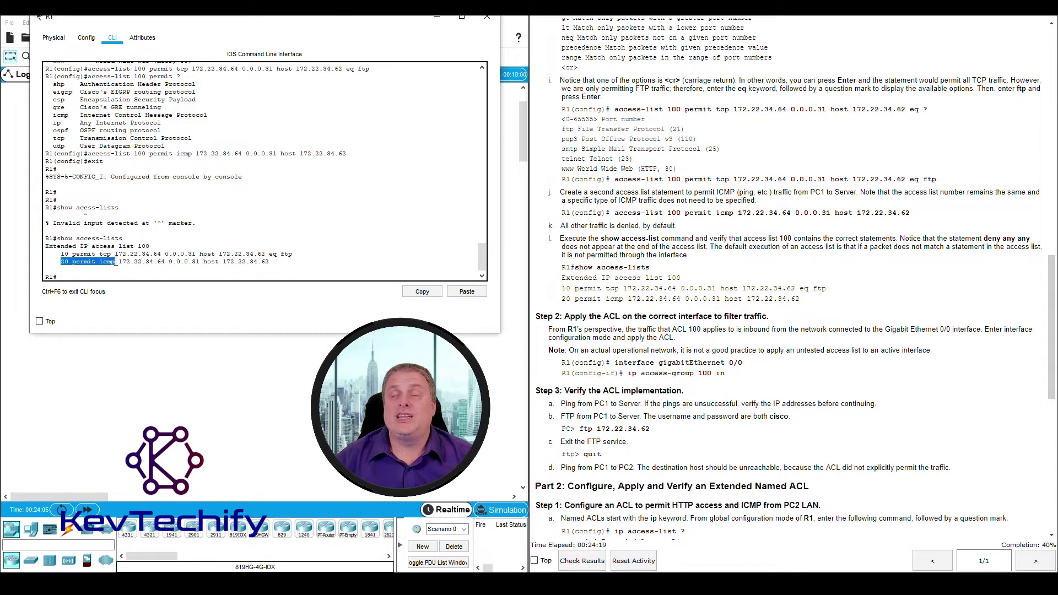
{"action": "left_click", "coordinate": [120, 262]}
{"action": "left_click_drag", "start_coordinate": [119, 261], "coordinate": [270, 263]}
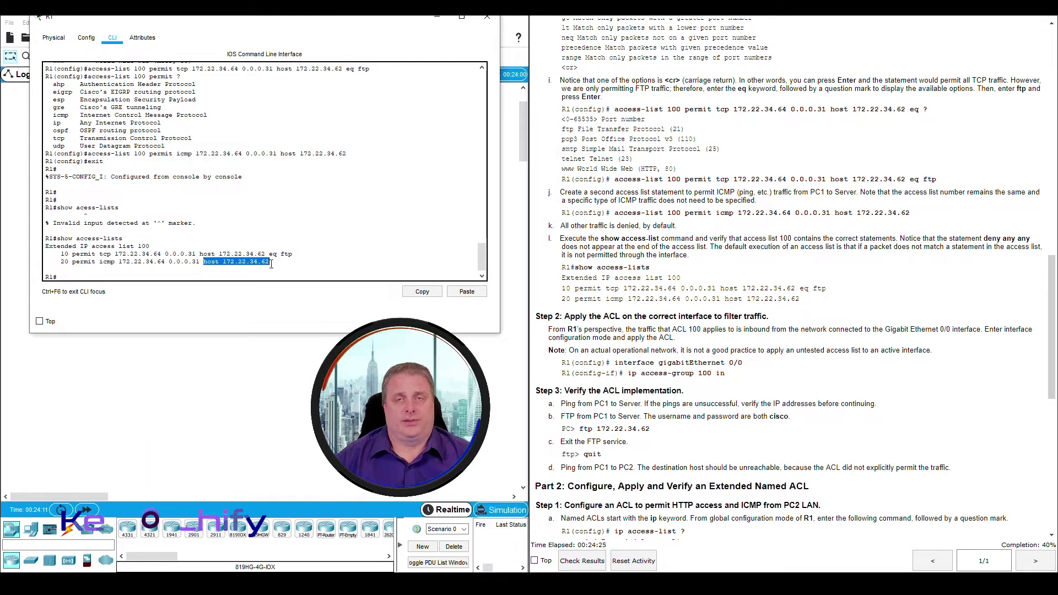
{"action": "left_click", "coordinate": [139, 256]}
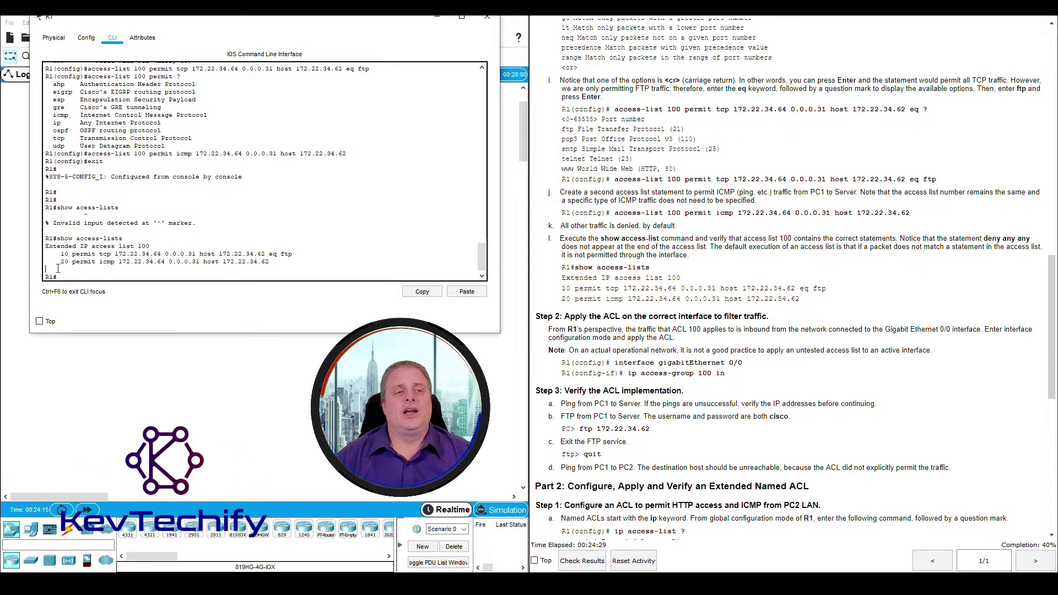
{"action": "left_click", "coordinate": [65, 268]}
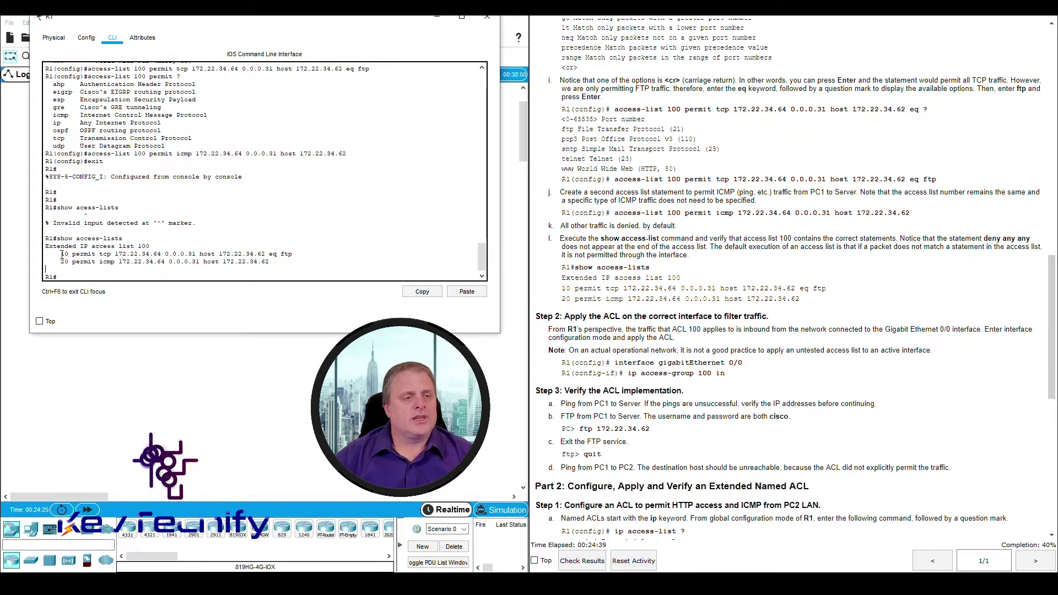
{"action": "left_click_drag", "start_coordinate": [62, 254], "coordinate": [143, 253]}
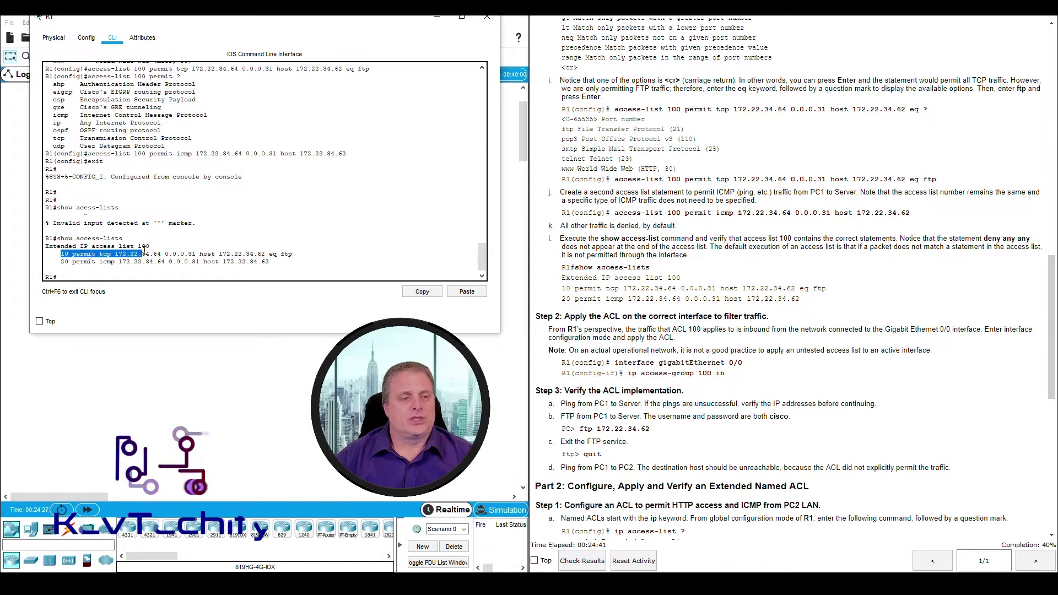
{"action": "left_click_drag", "start_coordinate": [62, 262], "coordinate": [99, 262]}
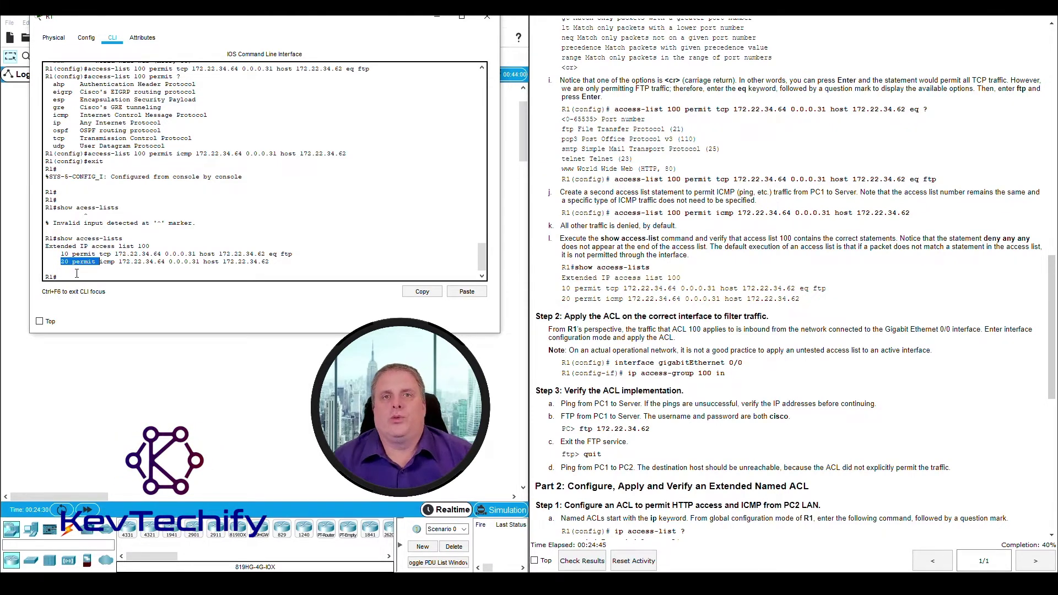
{"action": "left_click", "coordinate": [77, 273]}
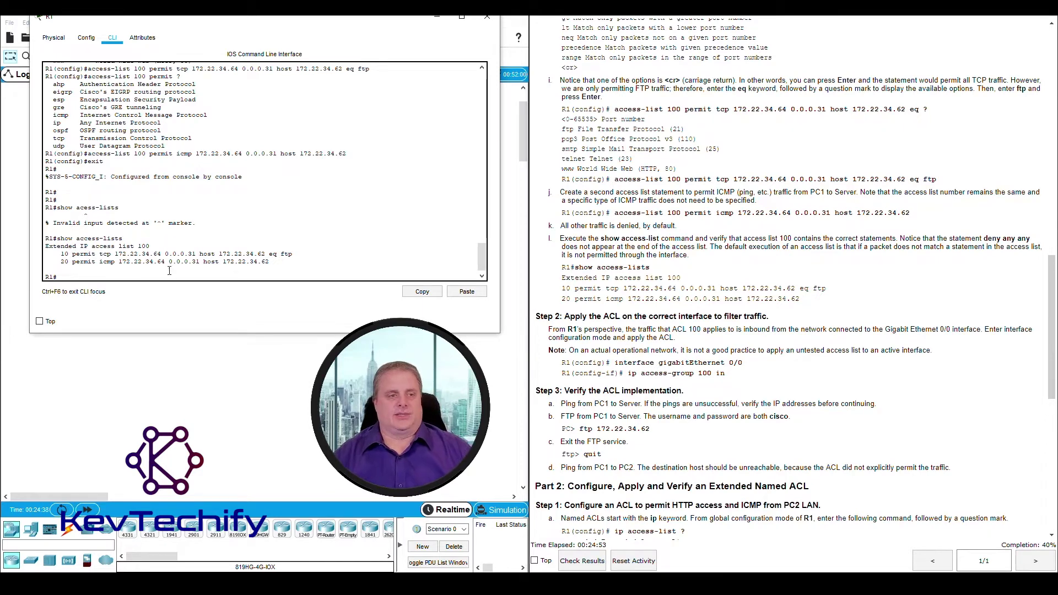
Scroll the instructions to the Step 2 heading and minimize R1's CLI window
{"action": "scroll", "coordinate": [803, 262], "scroll_direction": "down", "scroll_amount": 3}
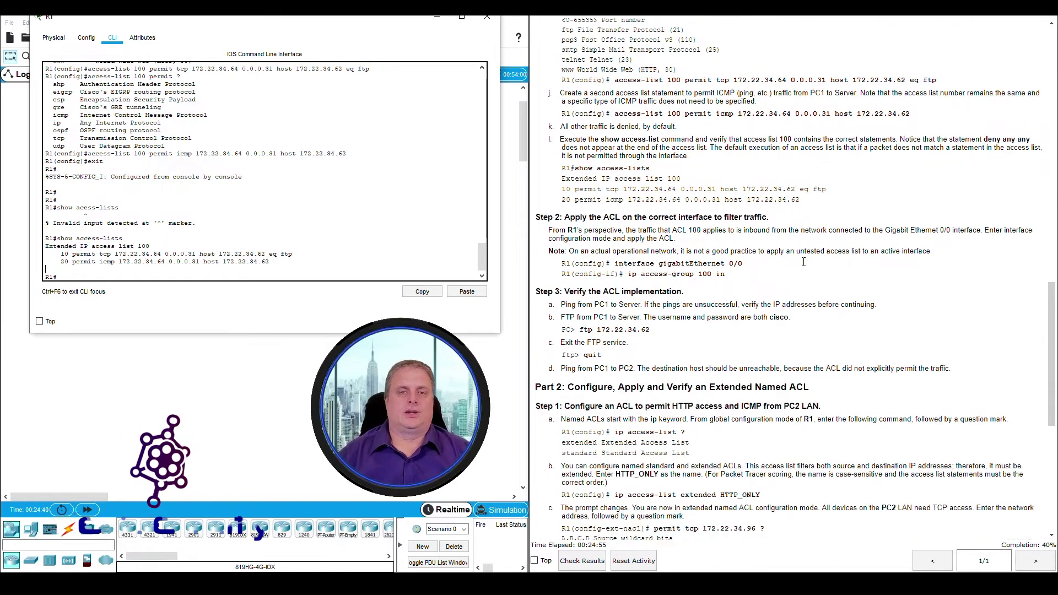
{"action": "scroll", "coordinate": [803, 262], "scroll_direction": "down", "scroll_amount": 4}
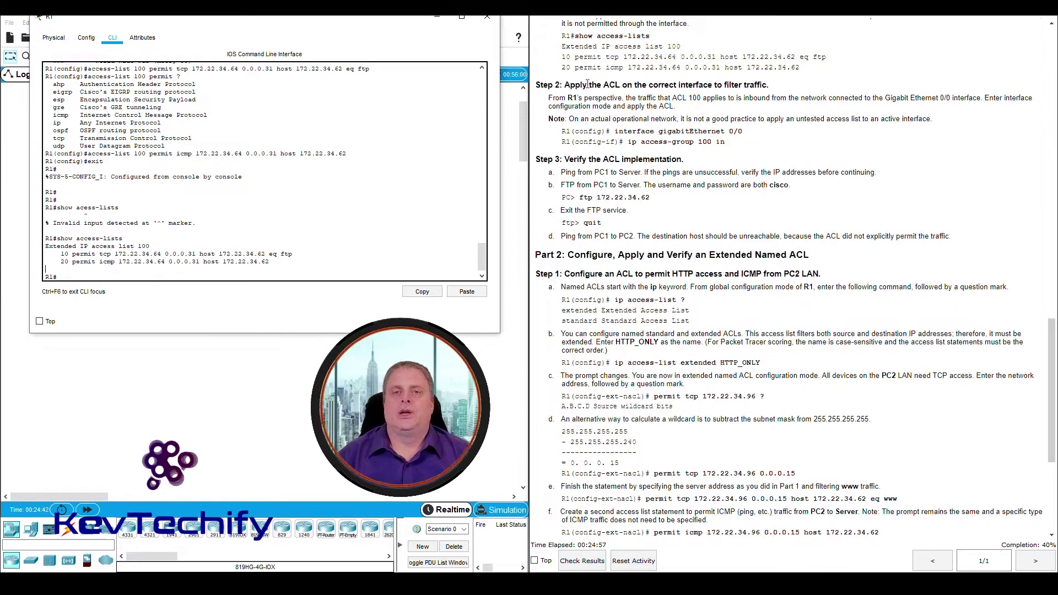
{"action": "left_click_drag", "start_coordinate": [564, 84], "coordinate": [783, 87]}
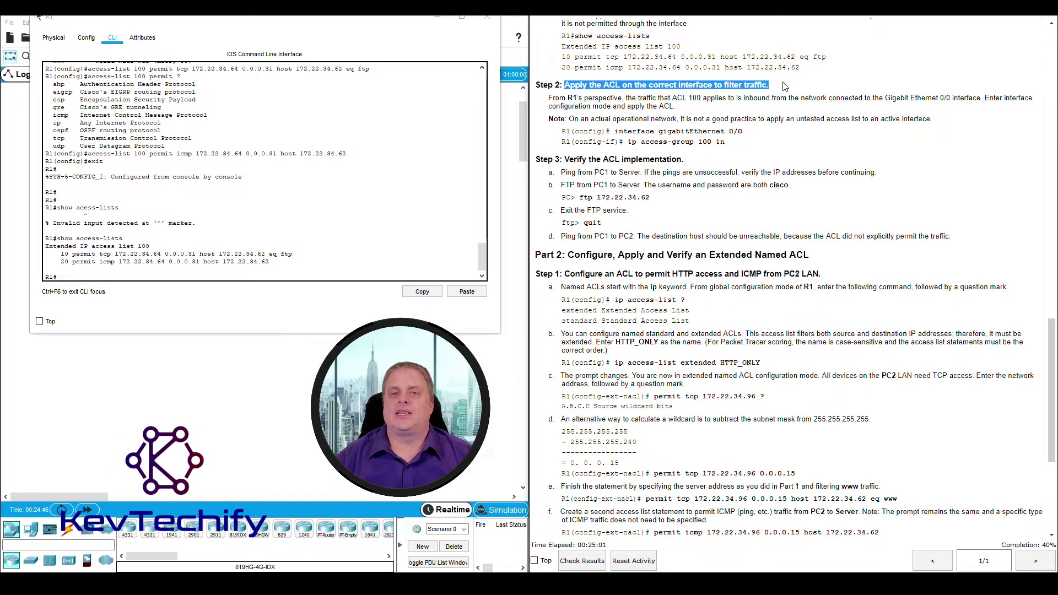
{"action": "left_click", "coordinate": [588, 100]}
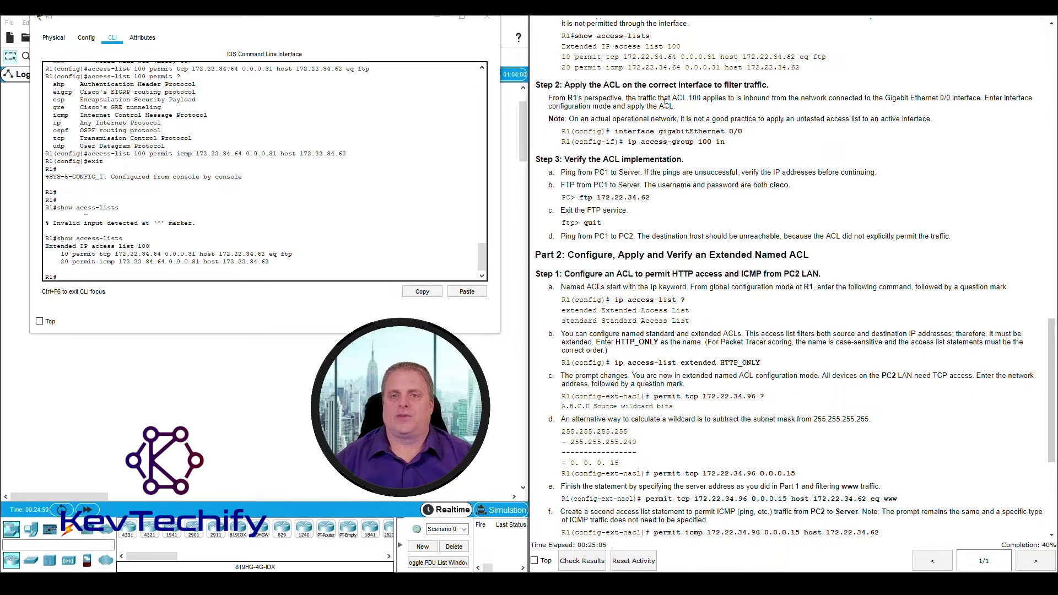
{"action": "left_click", "coordinate": [439, 18]}
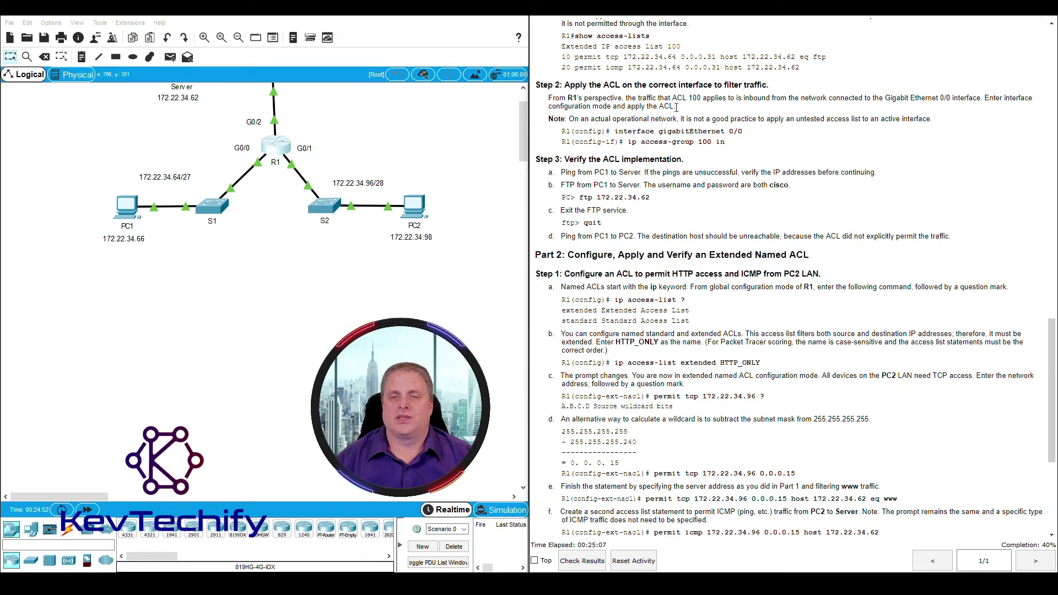
Identify PC1, S1, R1 and the Server on the network topology
{"action": "scroll", "coordinate": [276, 165], "scroll_direction": "up", "scroll_amount": 2}
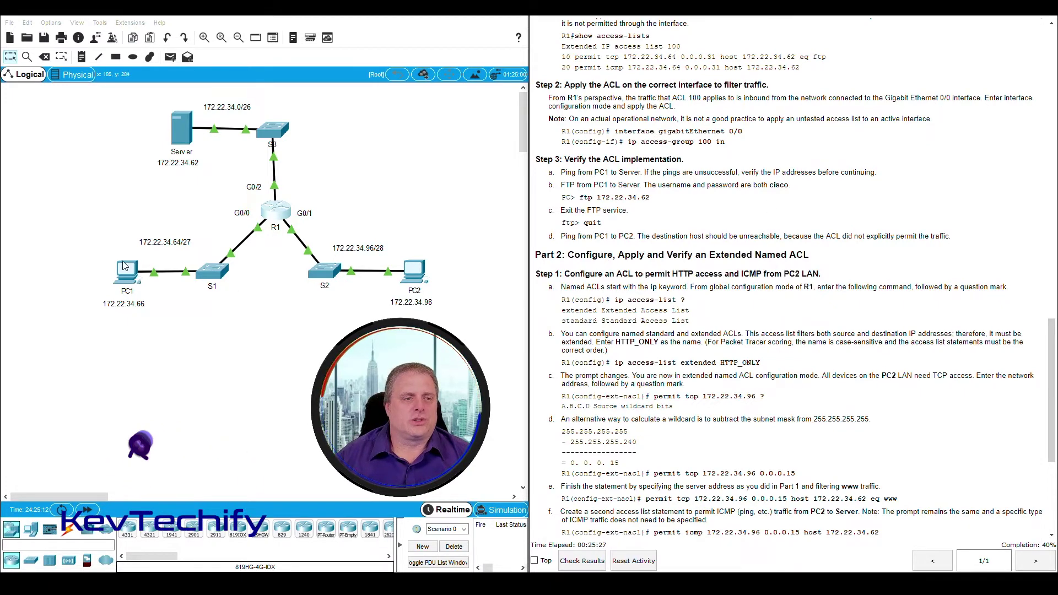
{"action": "left_click_drag", "start_coordinate": [98, 228], "coordinate": [259, 302]}
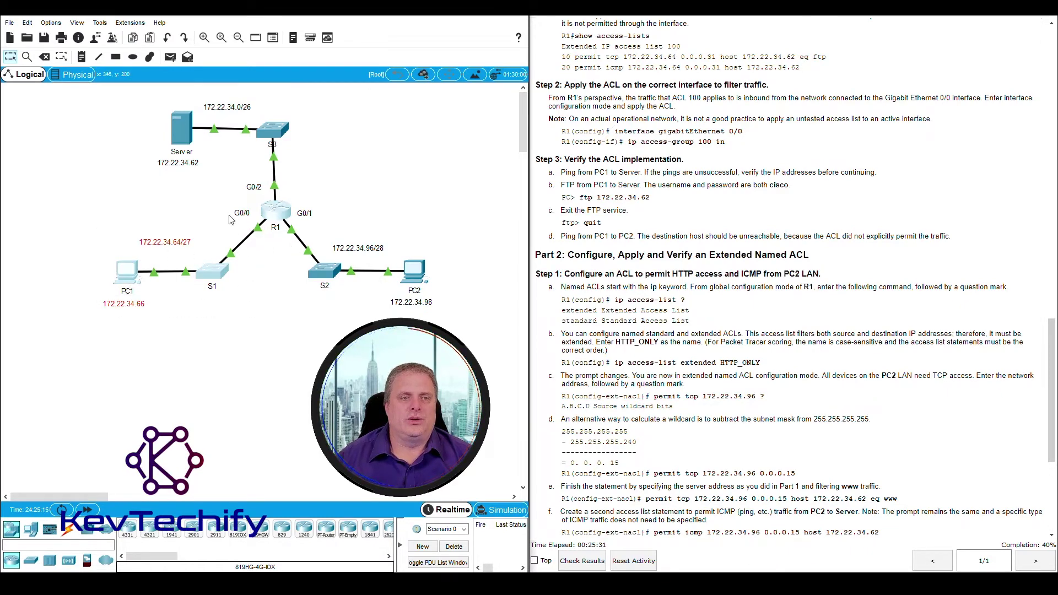
{"action": "left_click_drag", "start_coordinate": [228, 213], "coordinate": [268, 246]}
{"action": "left_click_drag", "start_coordinate": [150, 101], "coordinate": [204, 166]}
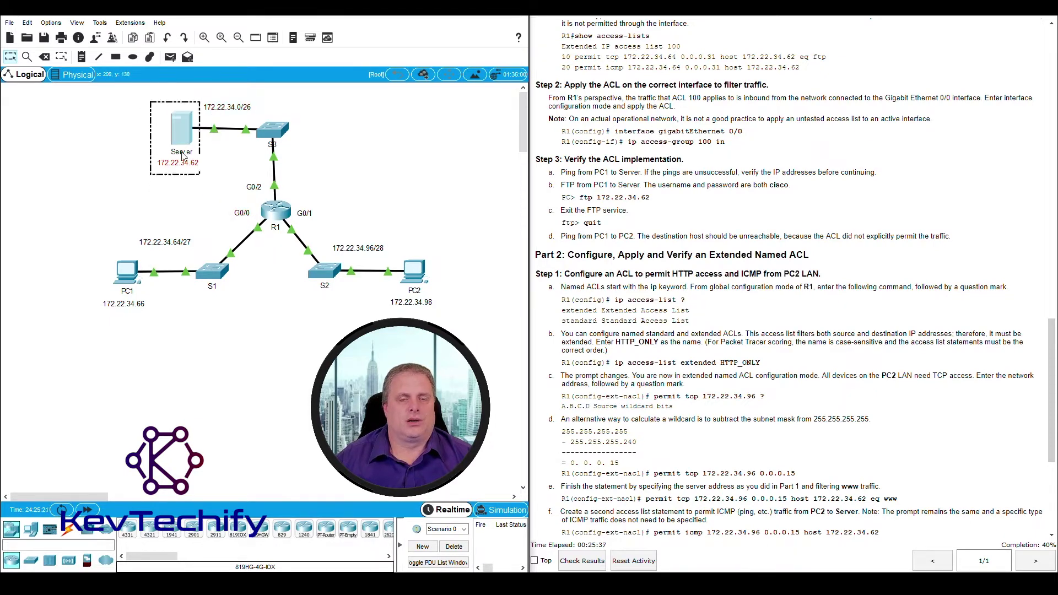
{"action": "left_click", "coordinate": [211, 211]}
{"action": "left_click_drag", "start_coordinate": [106, 209], "coordinate": [266, 313]}
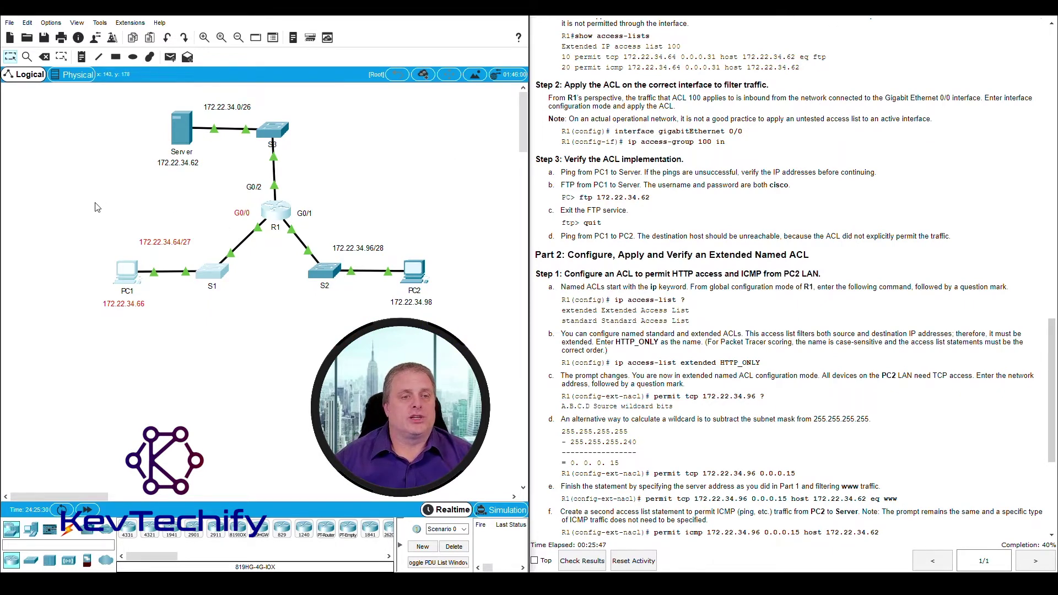
{"action": "left_click_drag", "start_coordinate": [95, 207], "coordinate": [260, 286]}
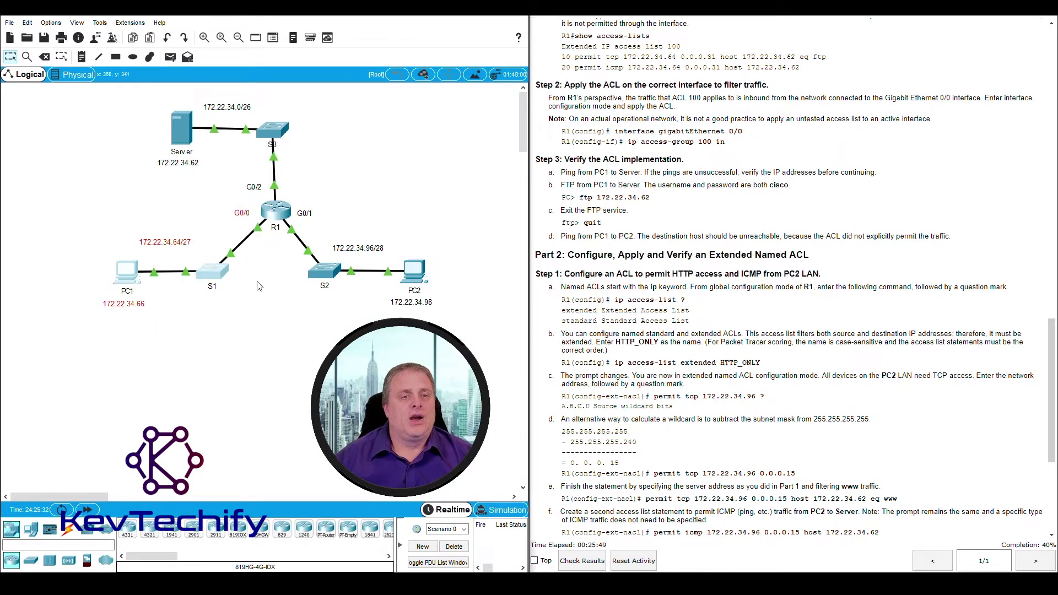
{"action": "left_click", "coordinate": [260, 286]}
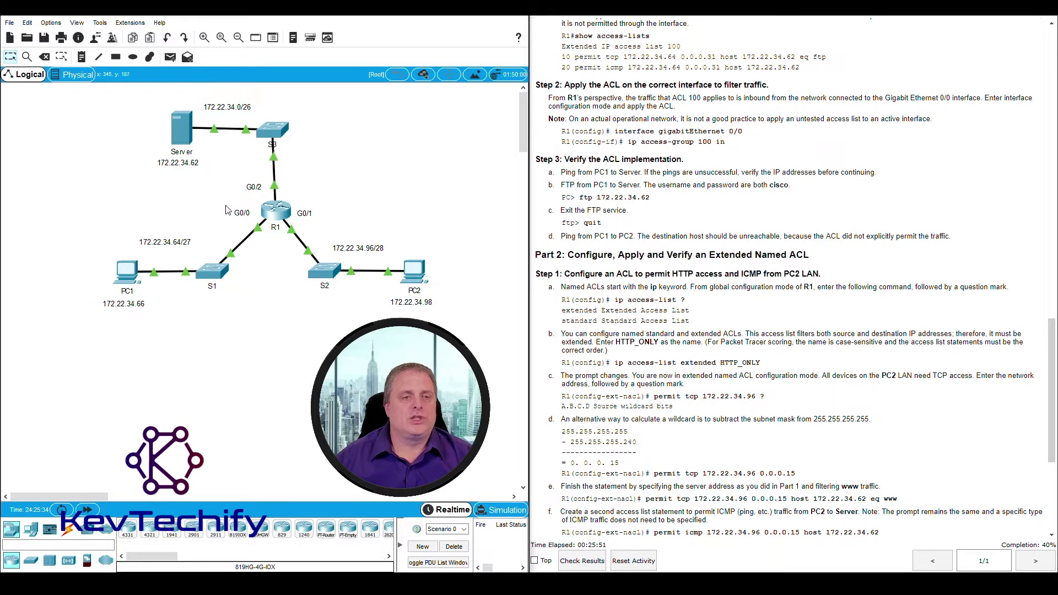
Locate R1's G0/0 interface label, dismiss the locked-interface warning, and open R1
{"action": "mouse_move", "coordinate": [257, 232]}
{"action": "left_mouse_down"}
{"action": "mouse_move", "coordinate": [272, 246]}
{"action": "mouse_move", "coordinate": [234, 215]}
{"action": "mouse_move", "coordinate": [272, 244]}
{"action": "left_mouse_up"}
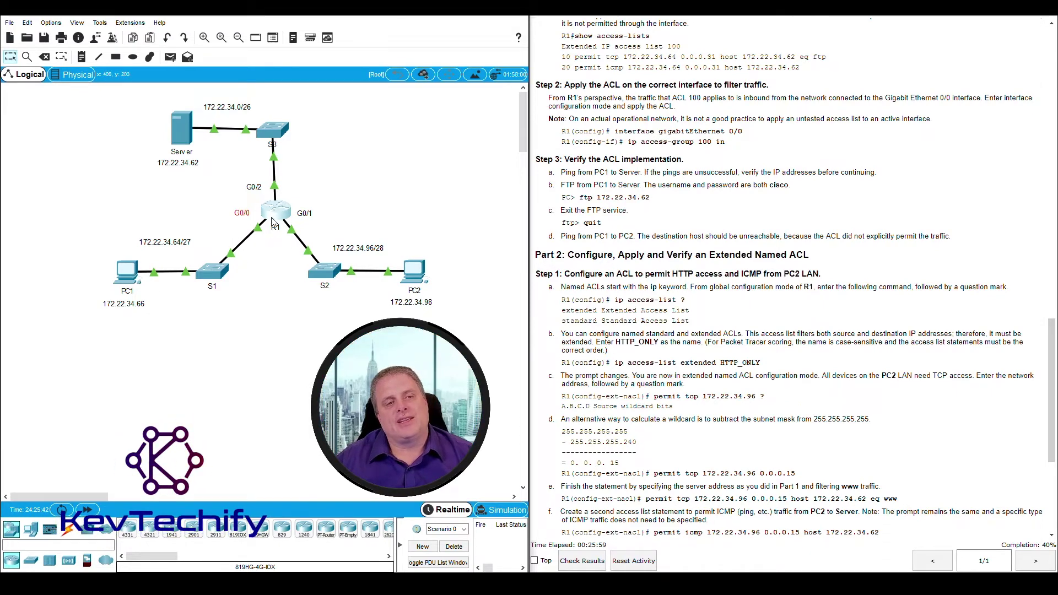
{"action": "left_click_drag", "start_coordinate": [232, 214], "coordinate": [267, 240]}
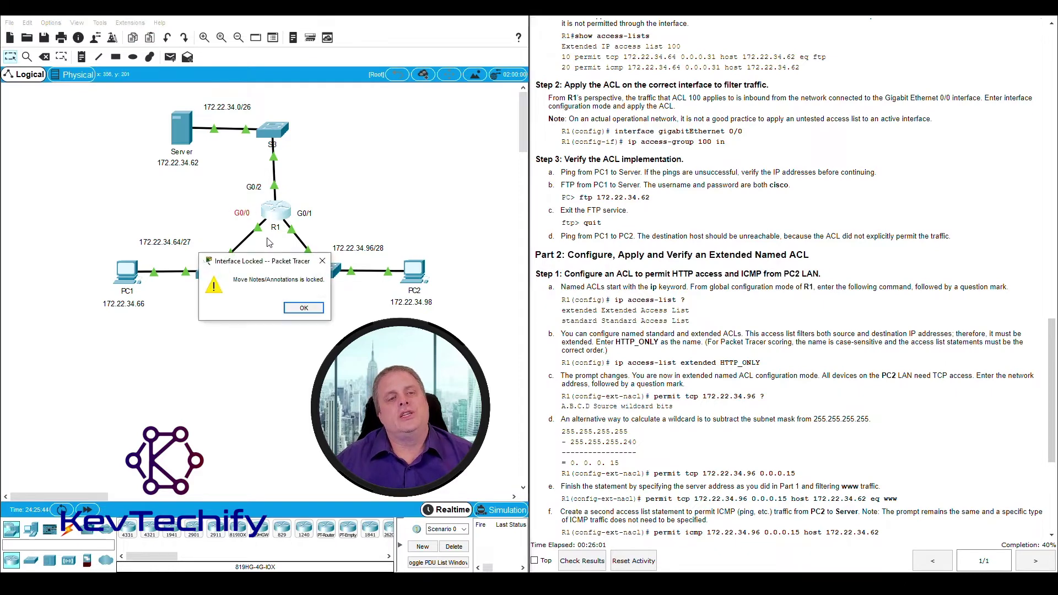
{"action": "left_click", "coordinate": [302, 307]}
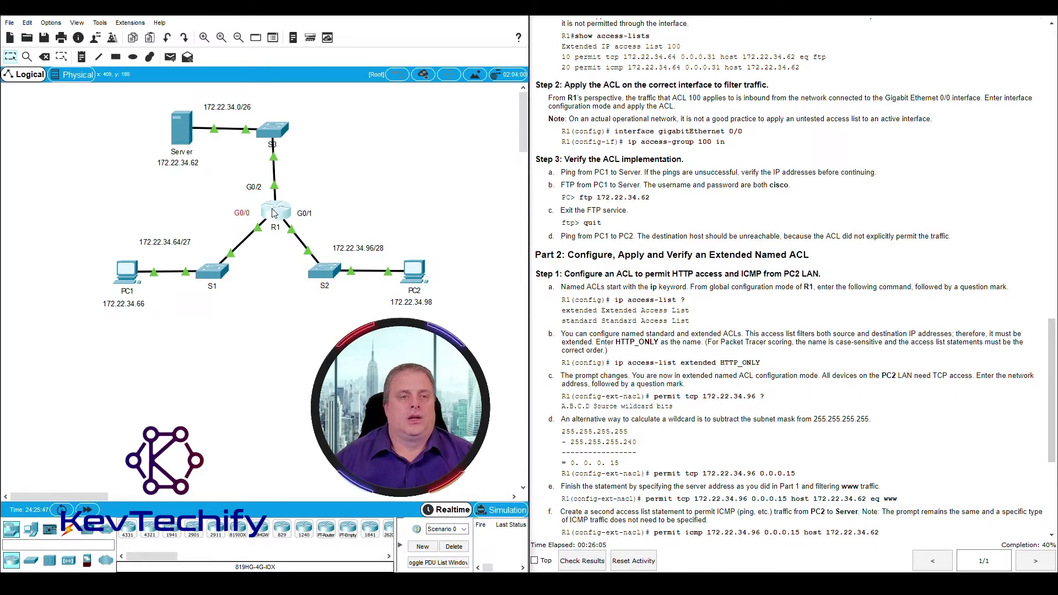
{"action": "left_click", "coordinate": [274, 214]}
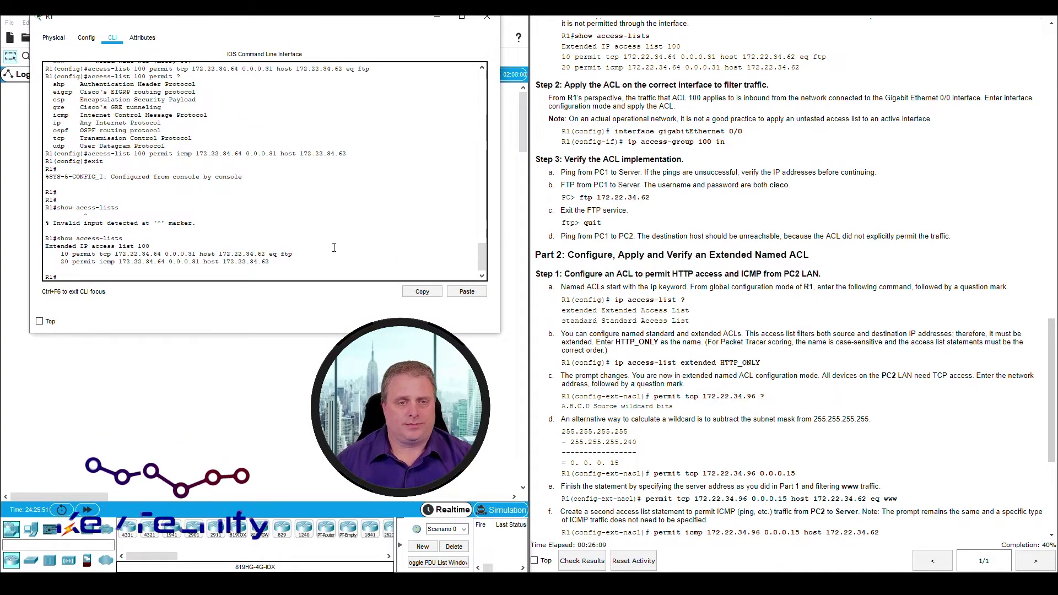
On R1, enter global configuration and select interface G0/0
{"action": "key", "text": "Return"}
{"action": "key", "text": "Return"}
{"action": "key", "text": "Return"}
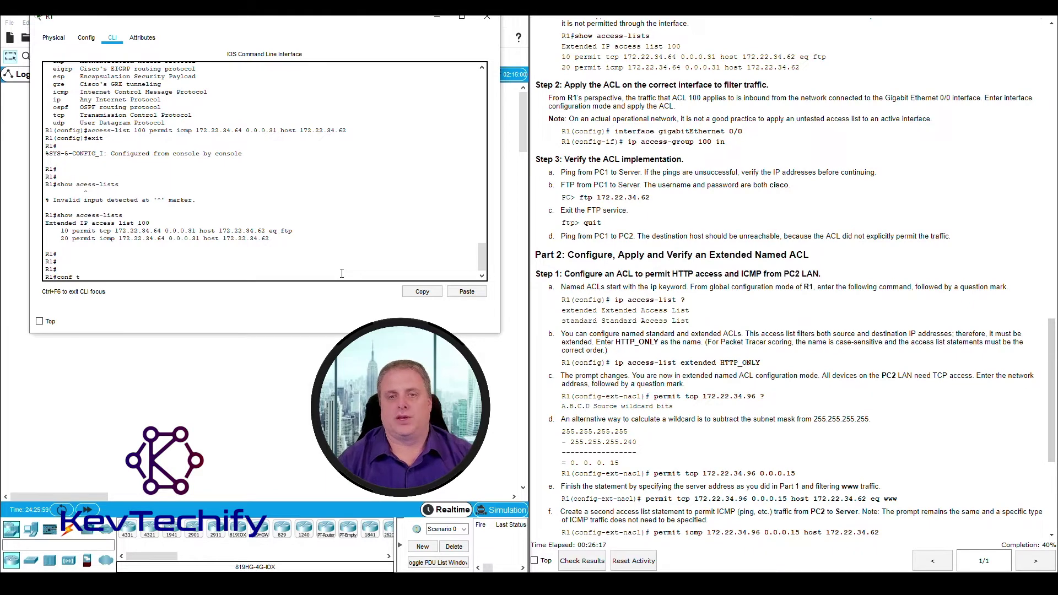
{"action": "type", "text": "conf t"}
{"action": "key", "text": "Return"}
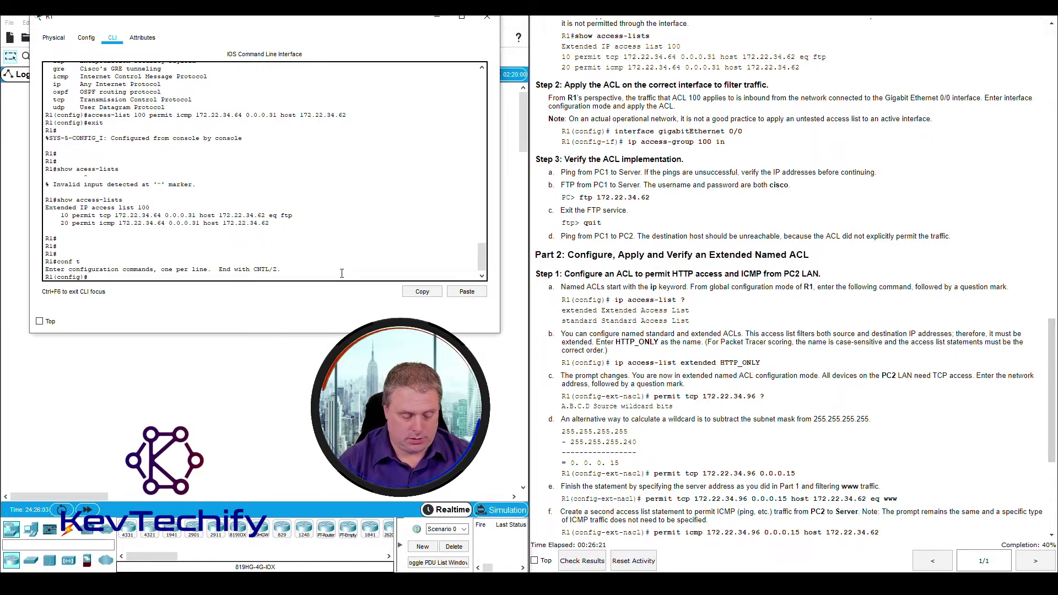
{"action": "type", "text": "int g0/"}
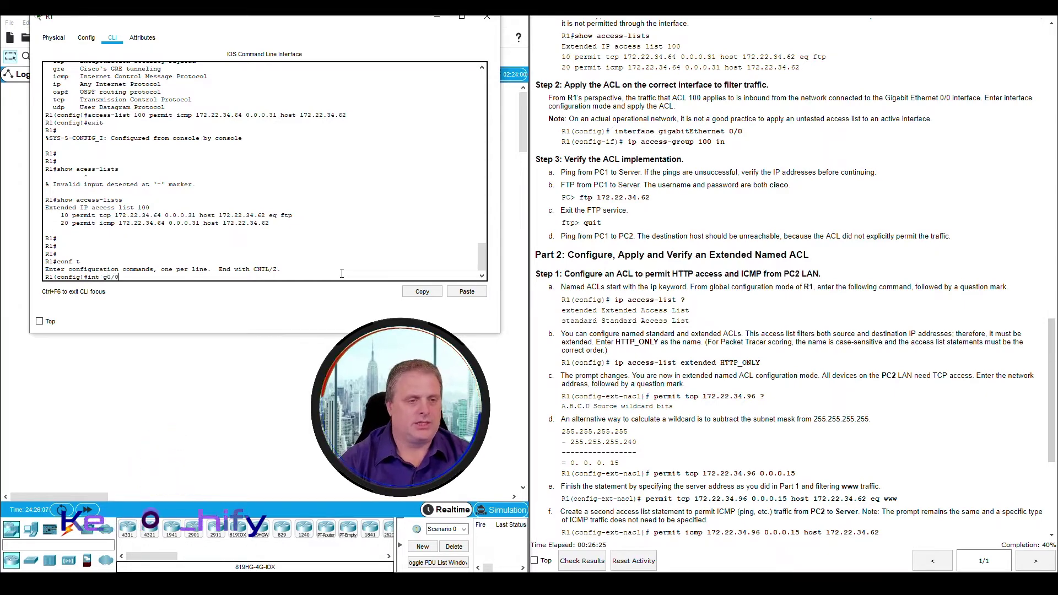
{"action": "type", "text": "0"}
{"action": "key", "text": "Return"}
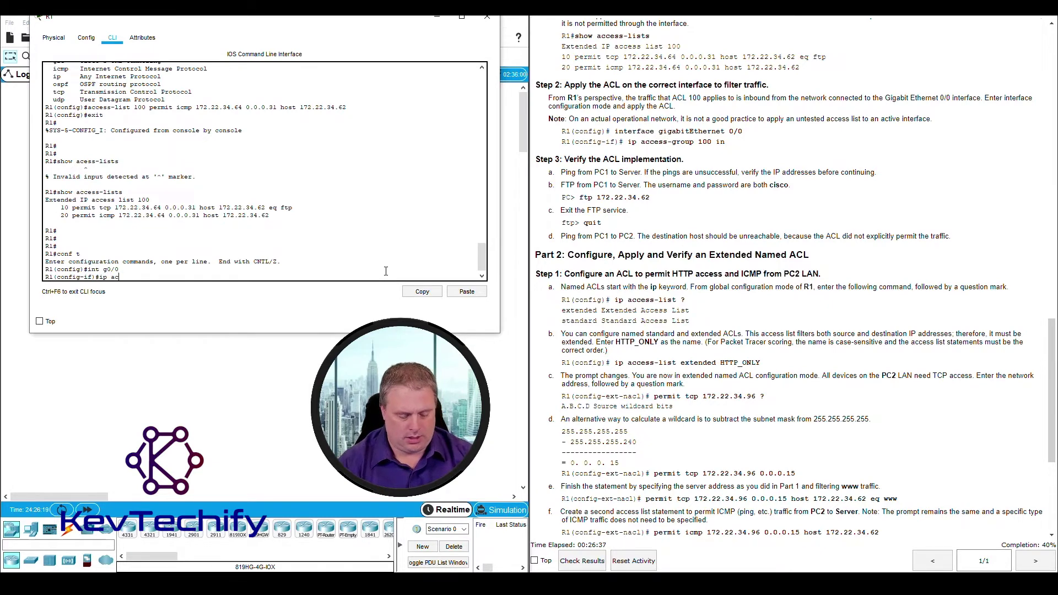
Apply ACL 100 inbound on G0/0 with ip access-group 100 in
{"action": "type", "text": "cess-group"}
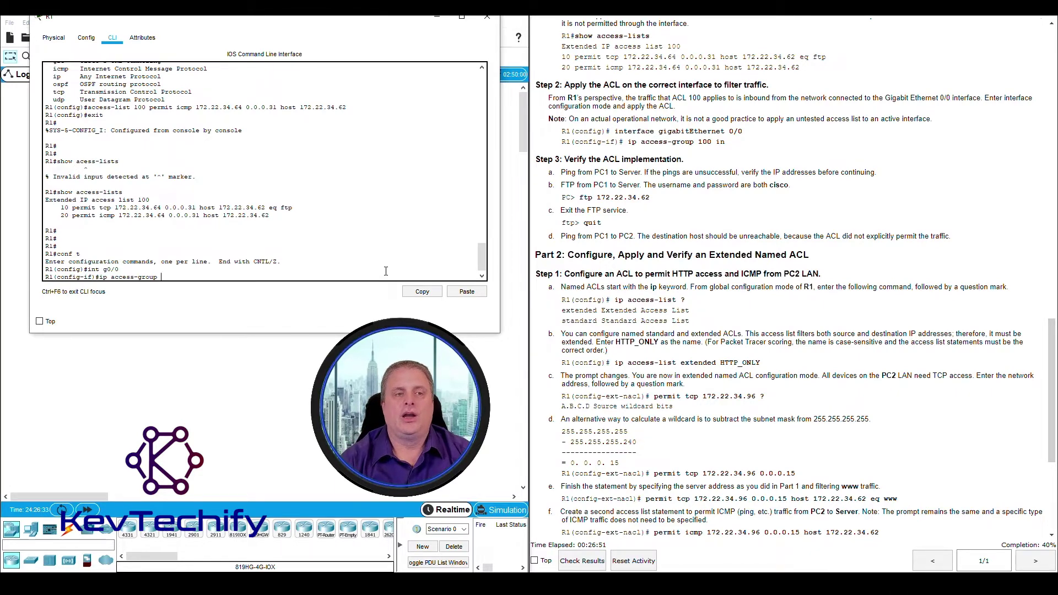
{"action": "type", "text": "10"}
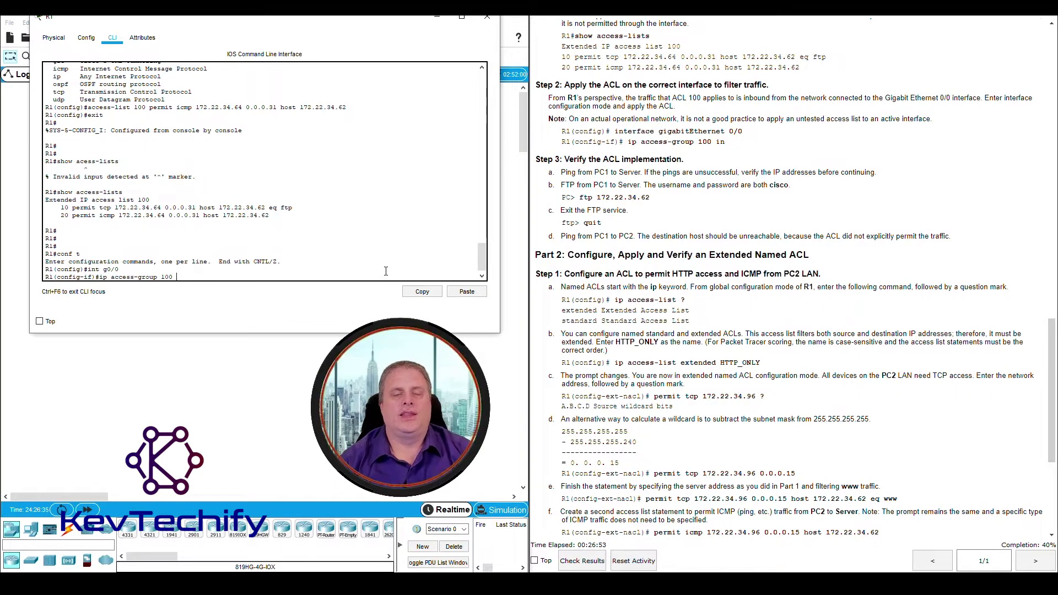
{"action": "type", "text": "0"}
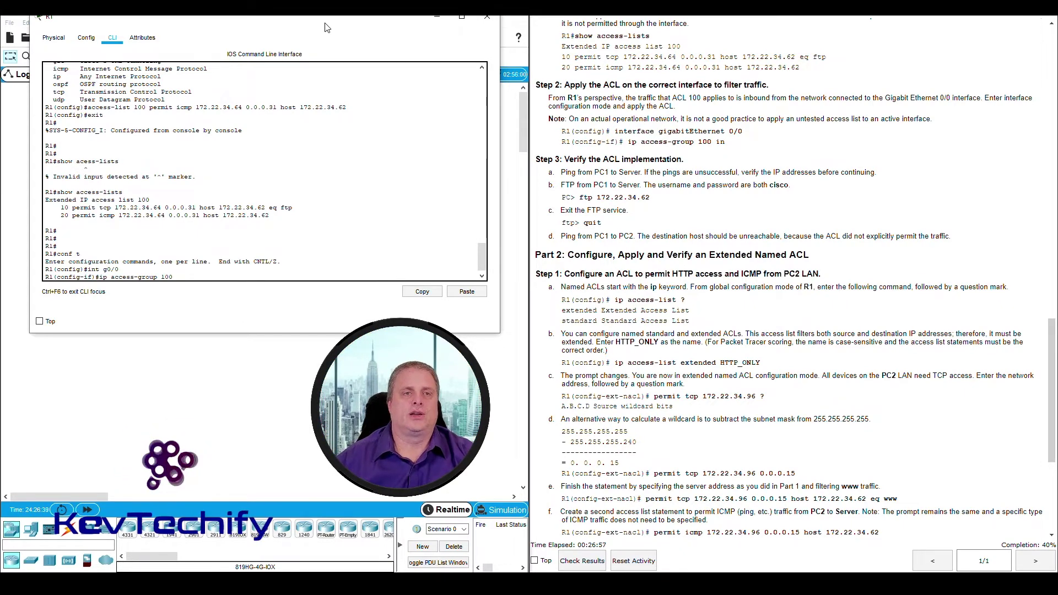
{"action": "left_click_drag", "start_coordinate": [286, 20], "coordinate": [799, 28]}
{"action": "left_click_drag", "start_coordinate": [99, 225], "coordinate": [301, 306]}
{"action": "left_click_drag", "start_coordinate": [218, 207], "coordinate": [245, 230]}
{"action": "left_click_drag", "start_coordinate": [663, 36], "coordinate": [173, 43]}
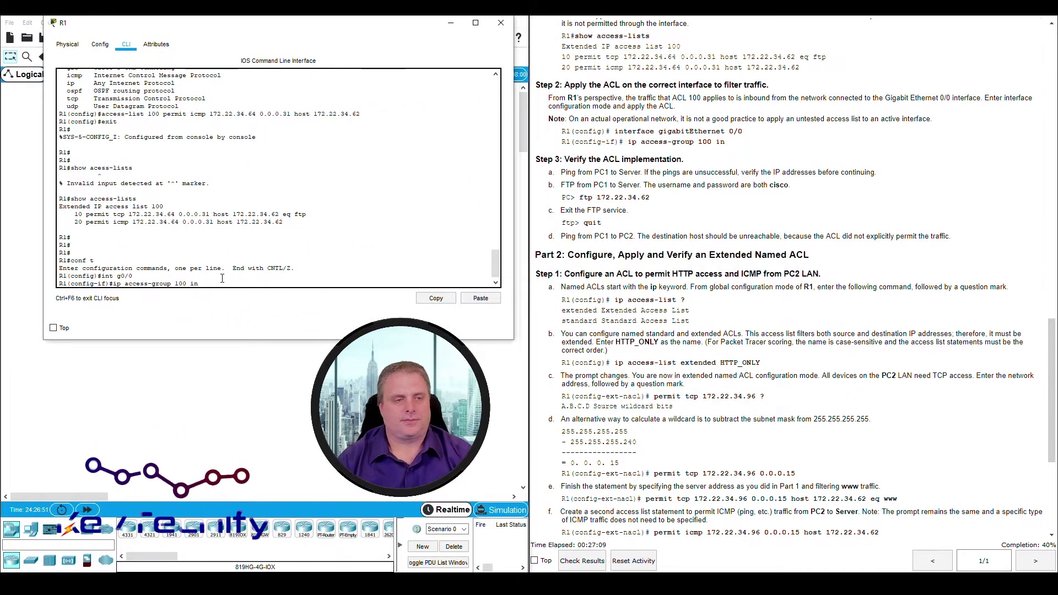
{"action": "key", "text": "Return"}
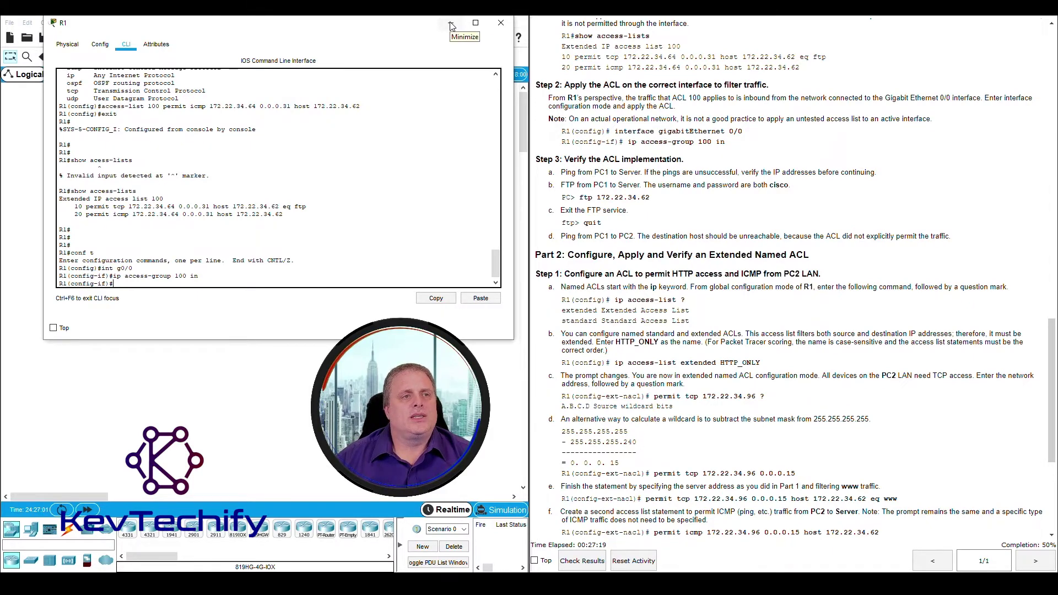
{"action": "left_click", "coordinate": [451, 26]}
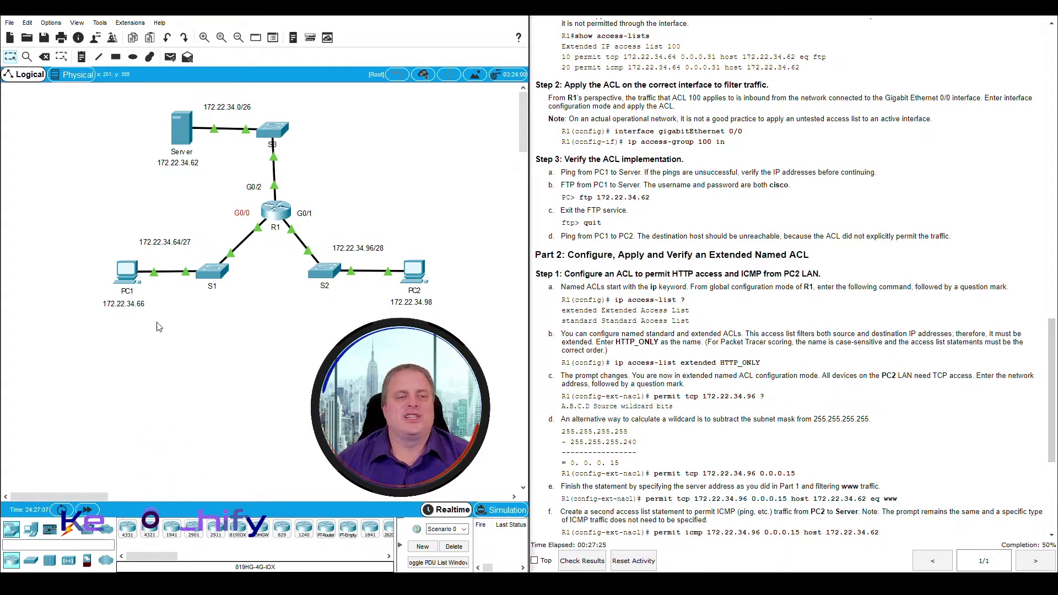
From PC1's Command Prompt, ping the Server at 172.22.34.62
{"action": "left_click", "coordinate": [127, 271]}
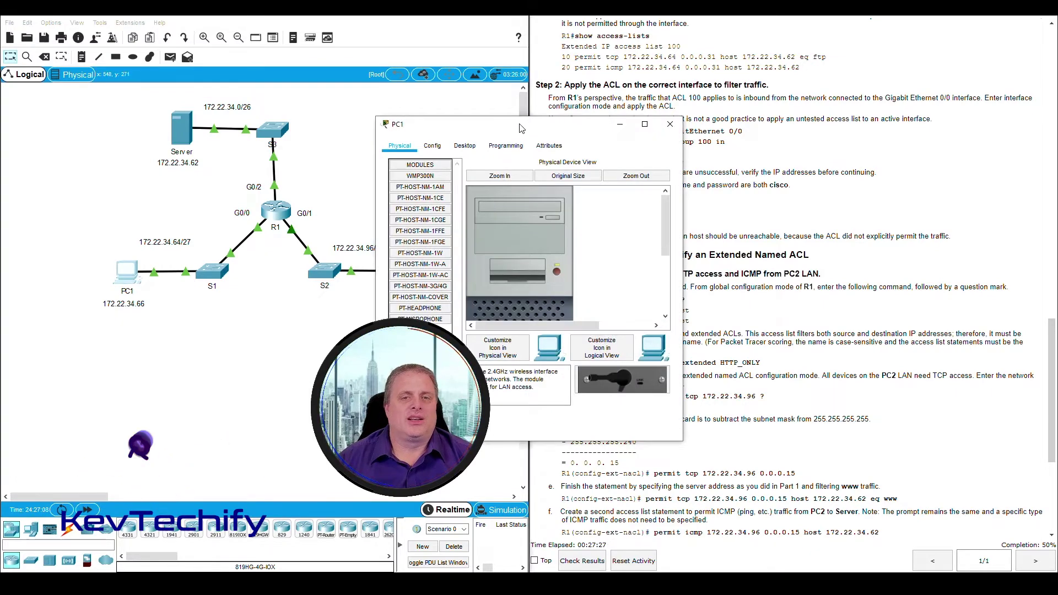
{"action": "left_click_drag", "start_coordinate": [517, 129], "coordinate": [395, 24]}
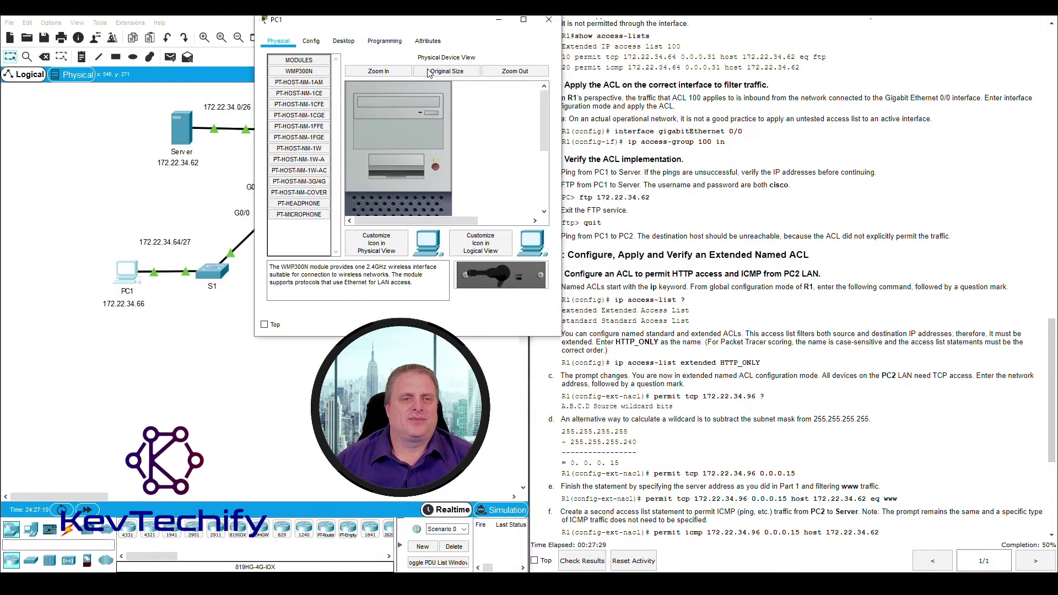
{"action": "left_click", "coordinate": [345, 45]}
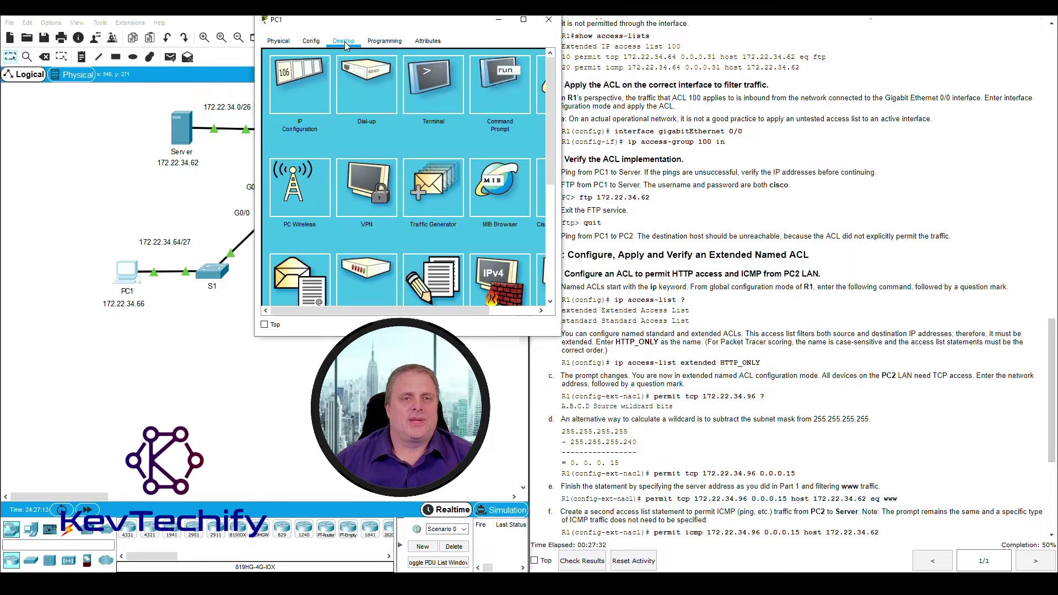
{"action": "left_click", "coordinate": [503, 82]}
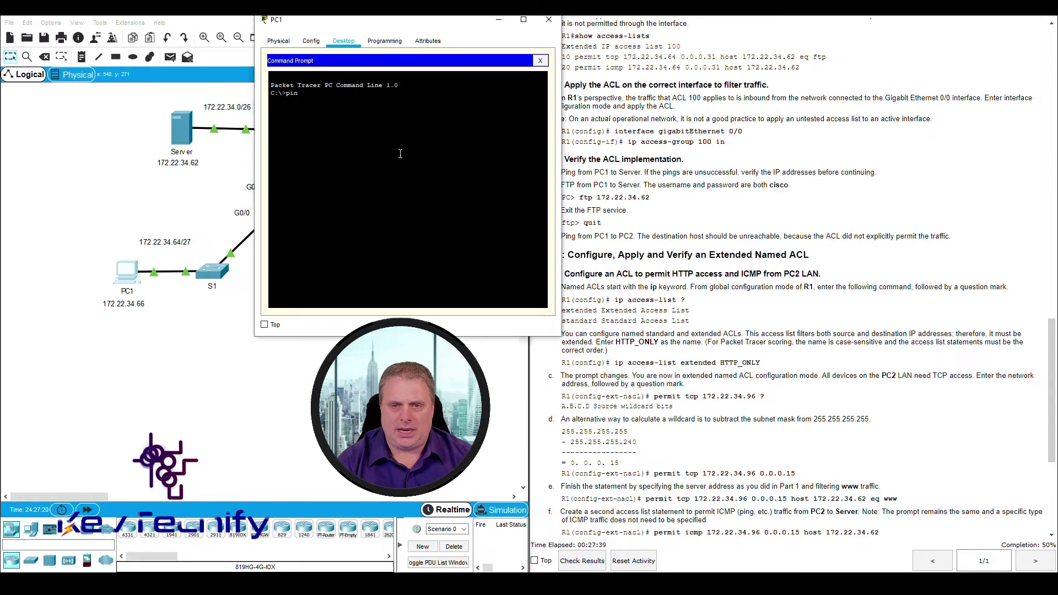
{"action": "type", "text": "pin"}
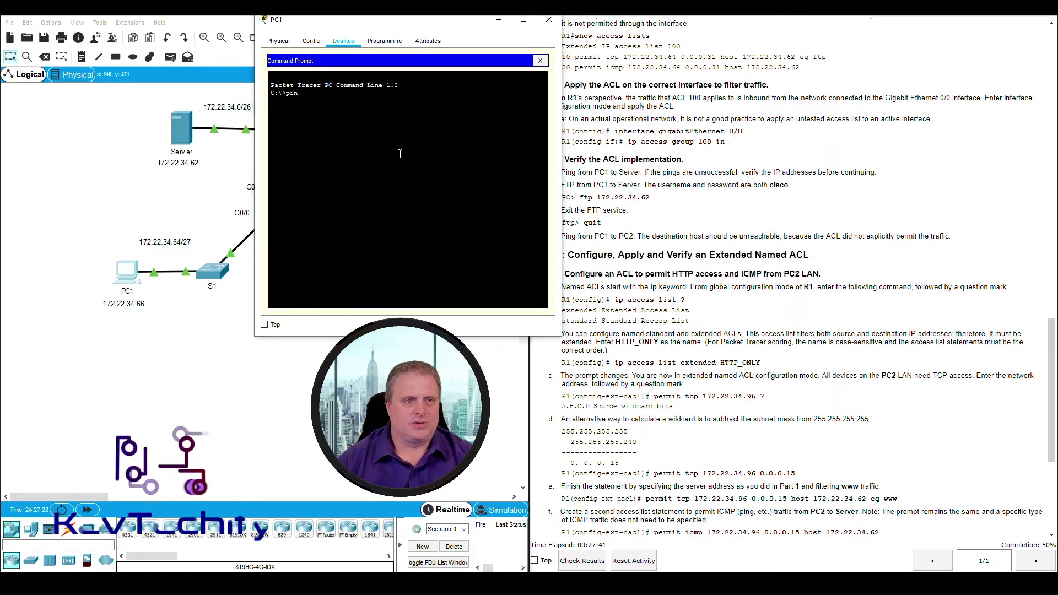
{"action": "type", "text": " 172"}
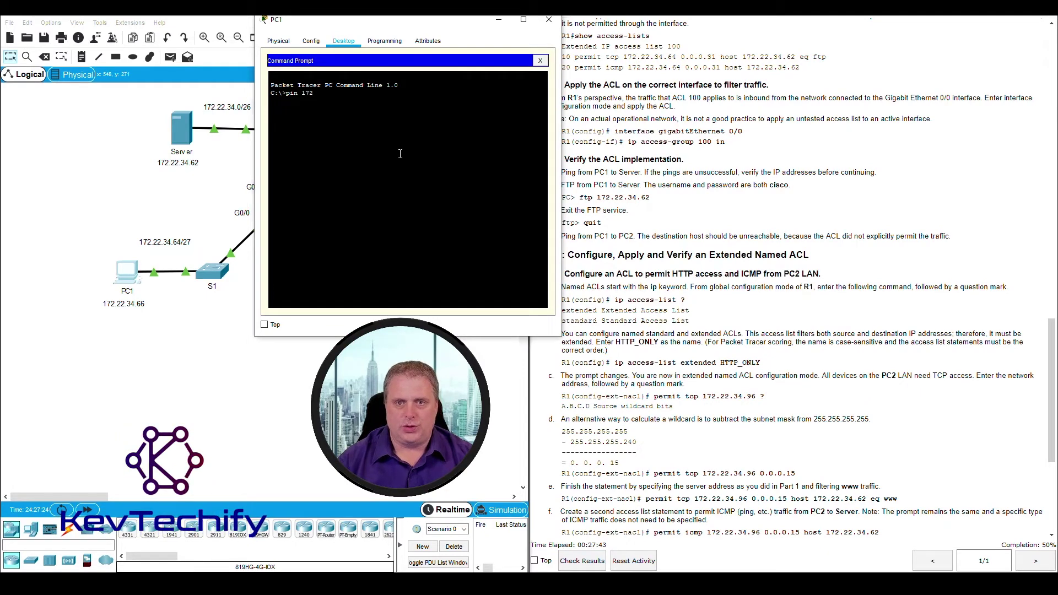
{"action": "type", "text": ".22.34.62"}
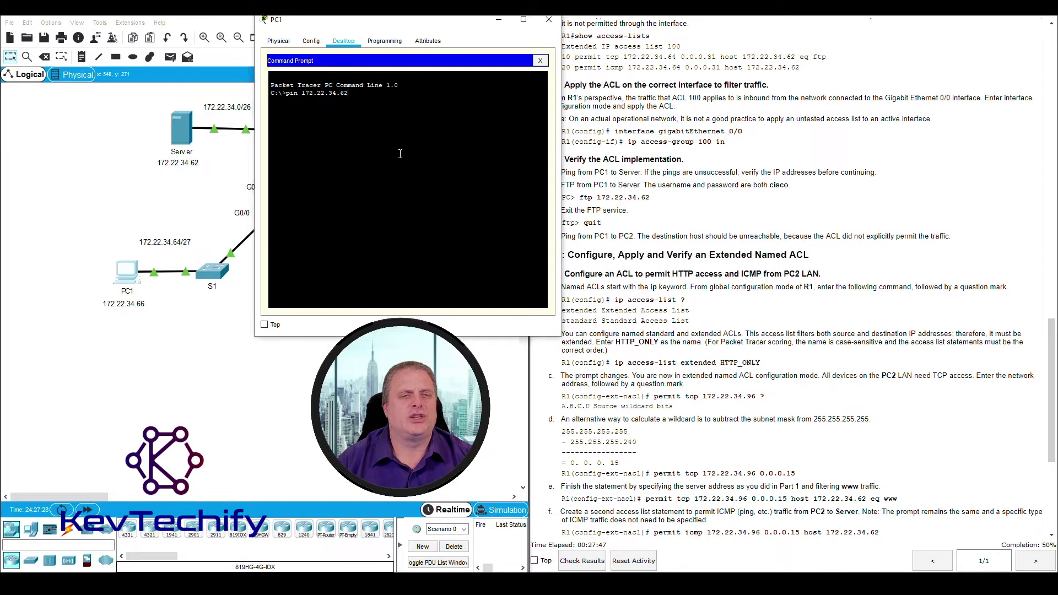
{"action": "key", "text": "Left"}
{"action": "key", "text": "Left"}
{"action": "key", "text": "Left"}
{"action": "key", "text": "Left"}
{"action": "key", "text": "Left"}
{"action": "key", "text": "Left"}
{"action": "key", "text": "Left"}
{"action": "key", "text": "Left"}
{"action": "key", "text": "Left"}
{"action": "key", "text": "Left"}
{"action": "key", "text": "Left"}
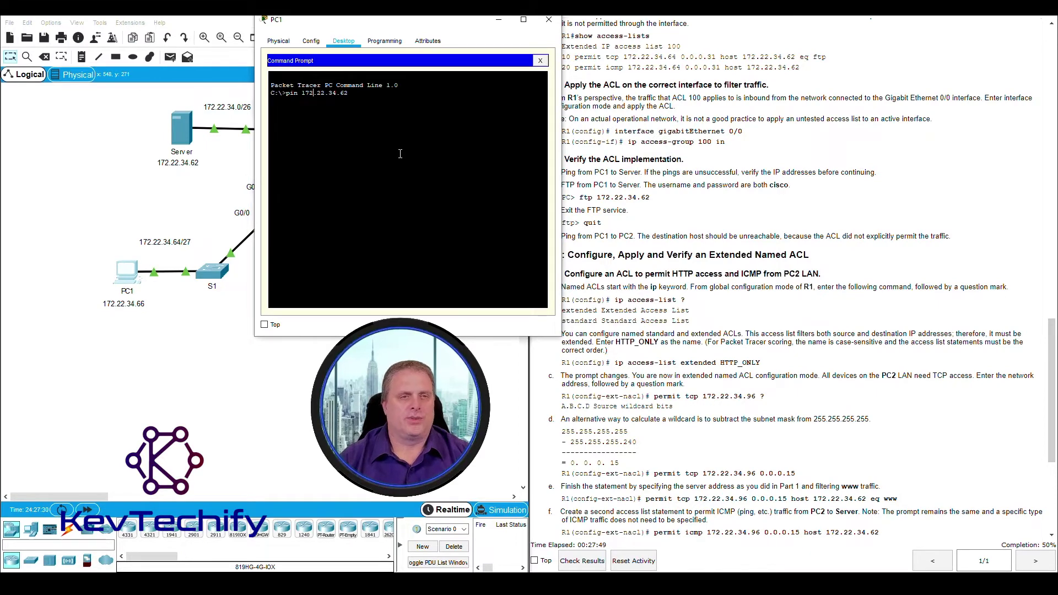
{"action": "type", "text": "g"}
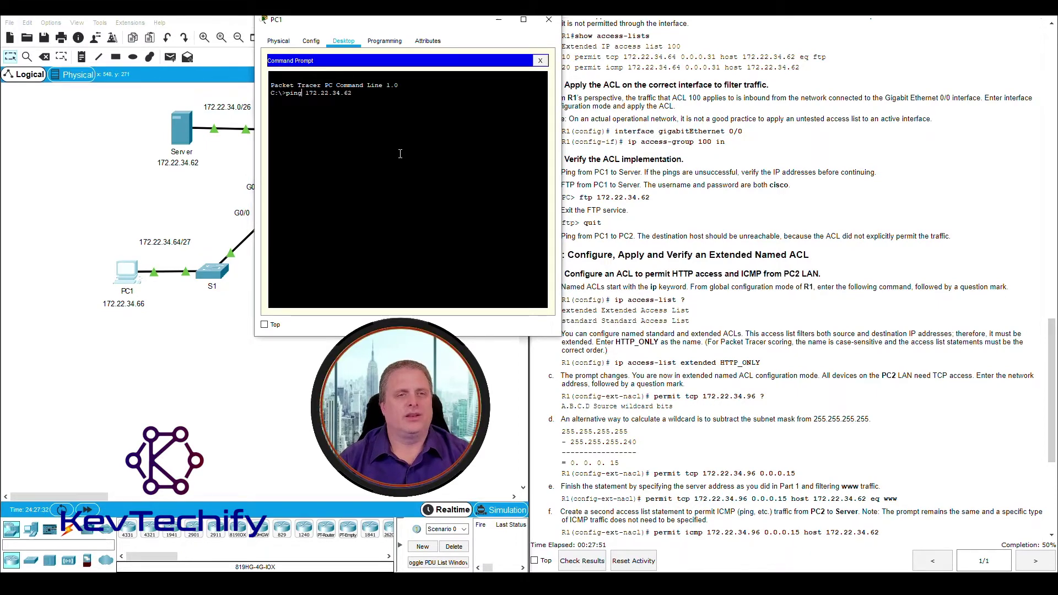
{"action": "key", "text": "Return"}
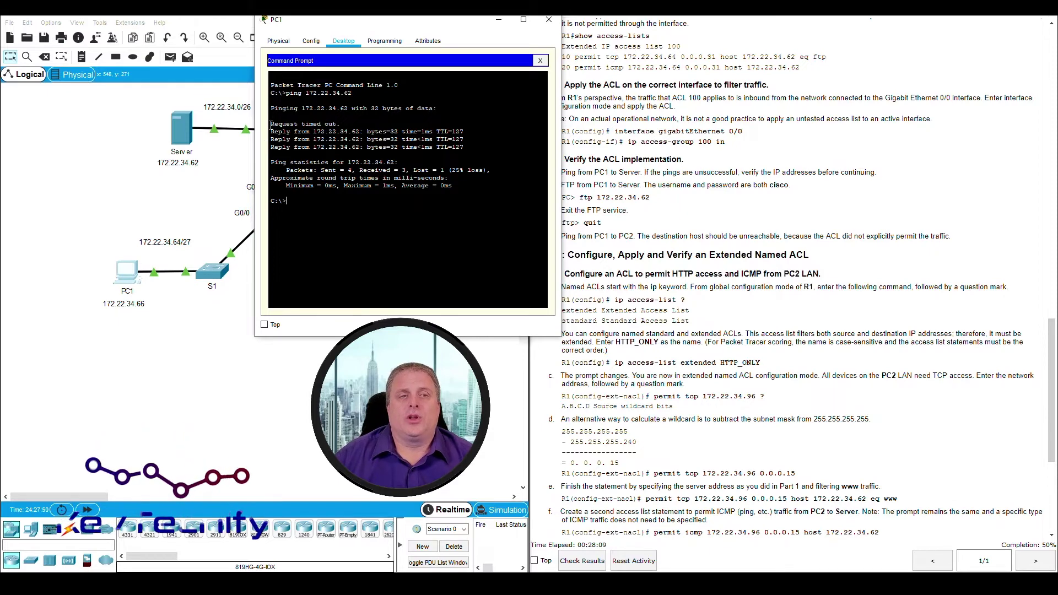
Check the first ping's one timeout and three replies, then repeat the ping to 172.22.34.62
{"action": "left_click_drag", "start_coordinate": [271, 125], "coordinate": [347, 124]}
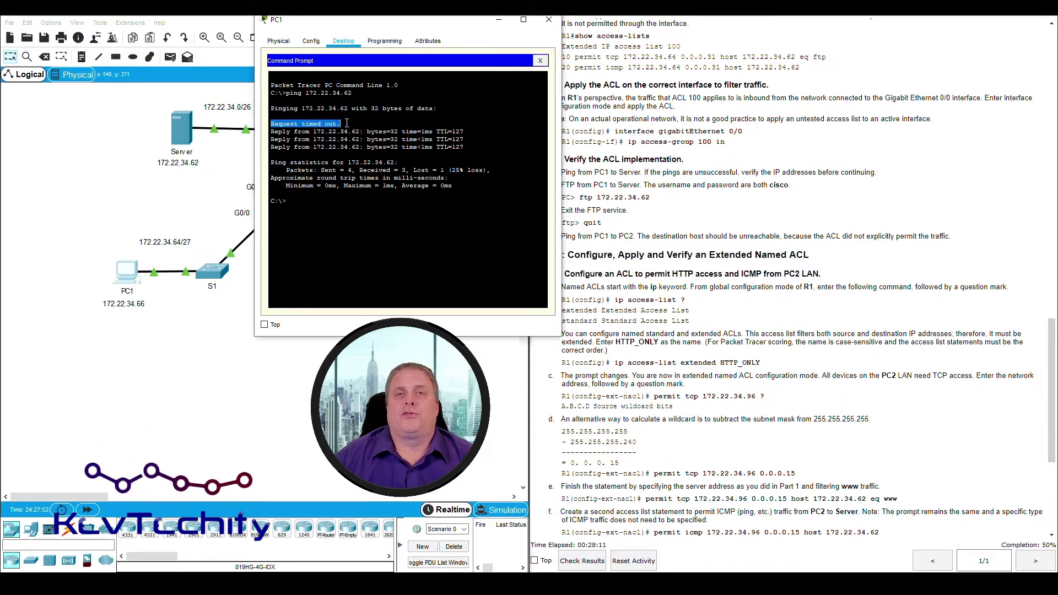
{"action": "left_click_drag", "start_coordinate": [271, 132], "coordinate": [473, 145]}
{"action": "left_click", "coordinate": [479, 146]}
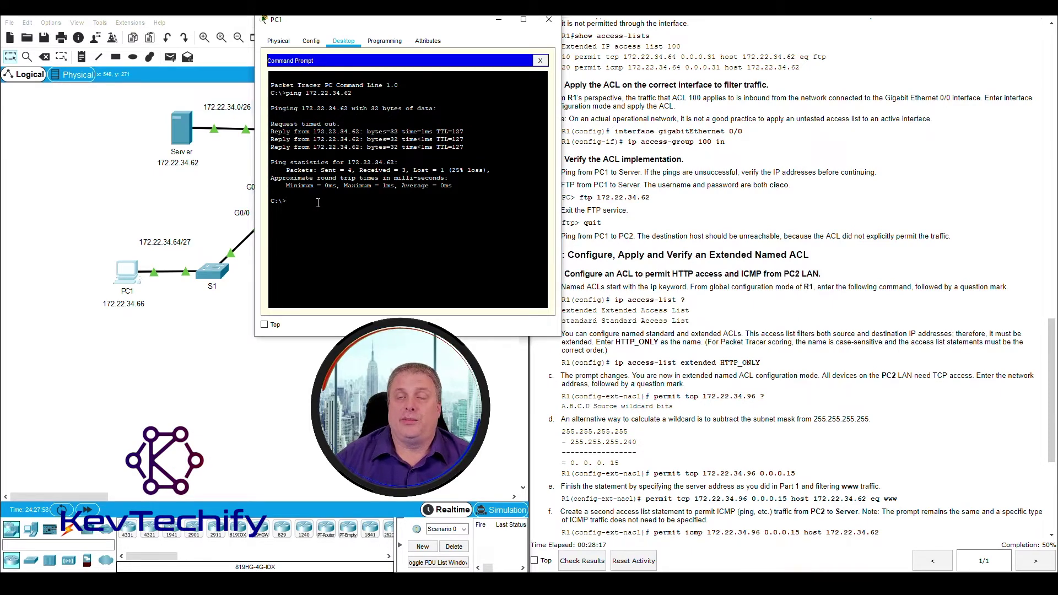
{"action": "key", "text": "Up"}
{"action": "key", "text": "Return"}
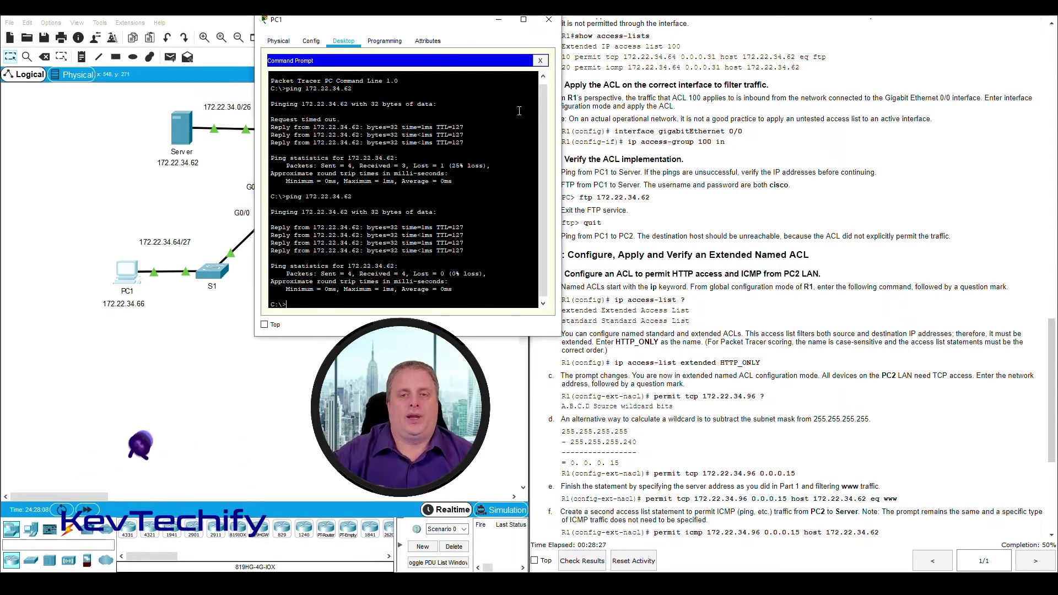
{"action": "left_click_drag", "start_coordinate": [478, 25], "coordinate": [322, 23]}
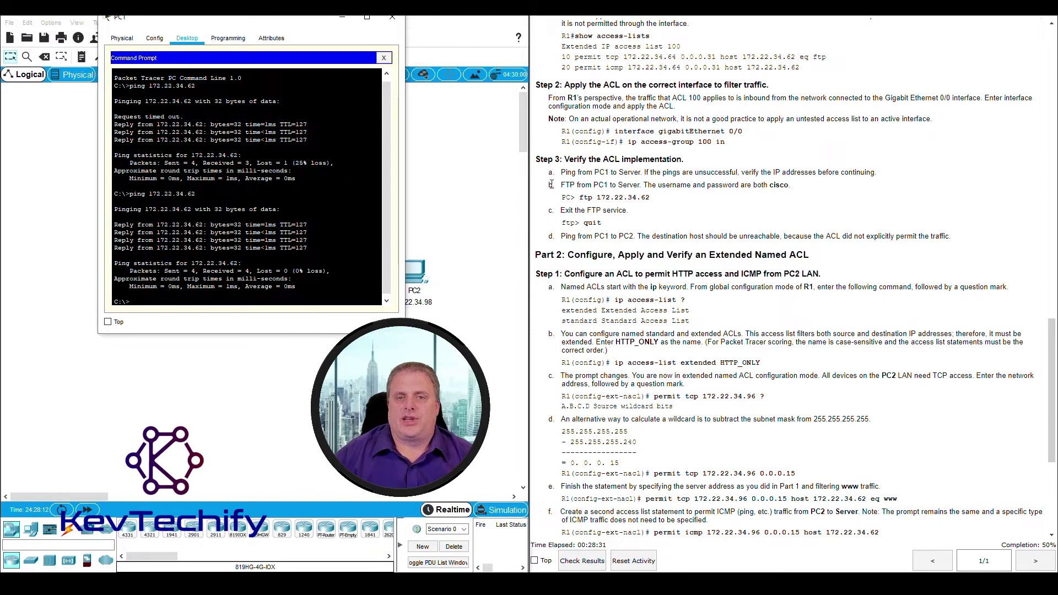
FTP from PC1 to 172.22.34.62 and log in with the lab username and password
{"action": "left_click_drag", "start_coordinate": [565, 184], "coordinate": [619, 184]}
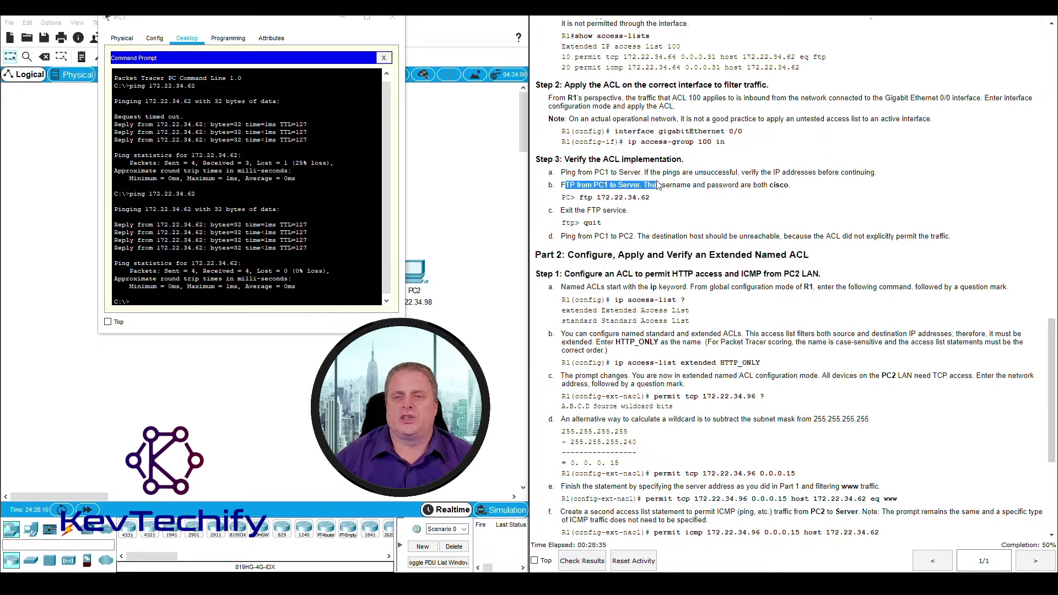
{"action": "left_click_drag", "start_coordinate": [697, 184], "coordinate": [795, 191]}
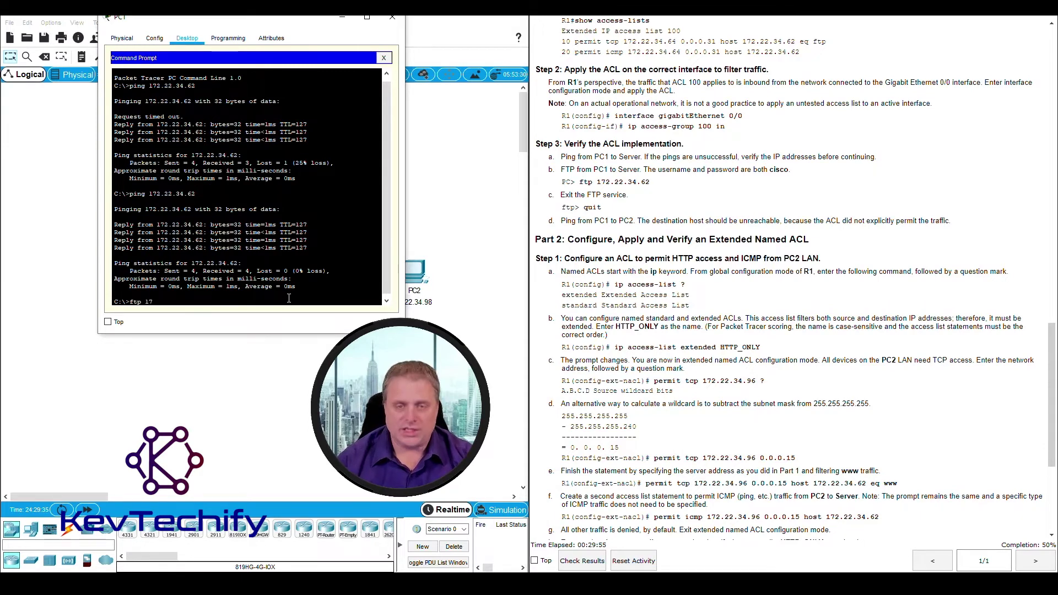
{"action": "type", "text": "22"}
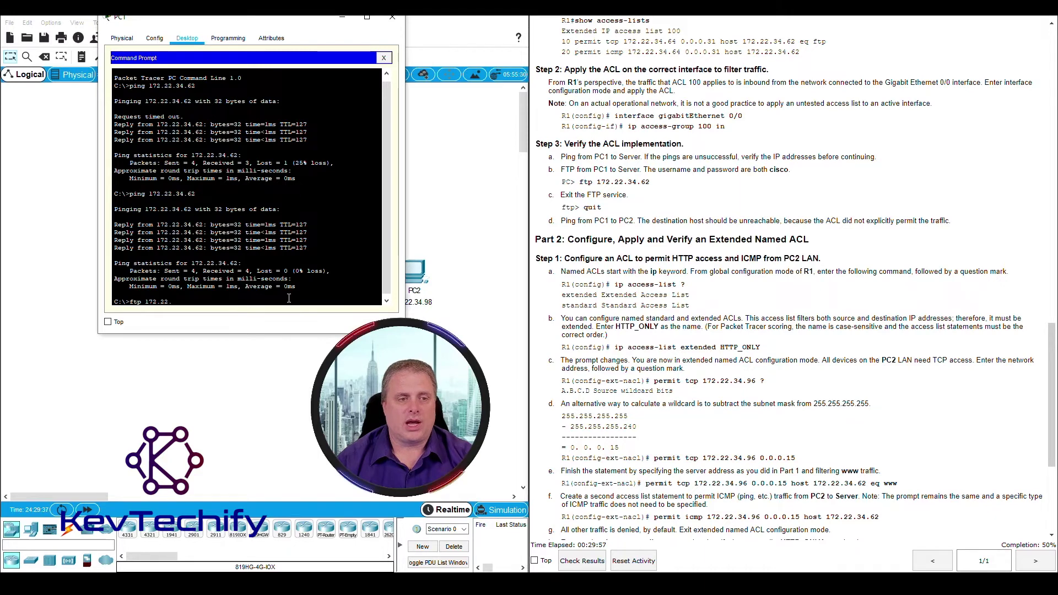
{"action": "type", "text": ".34.6"}
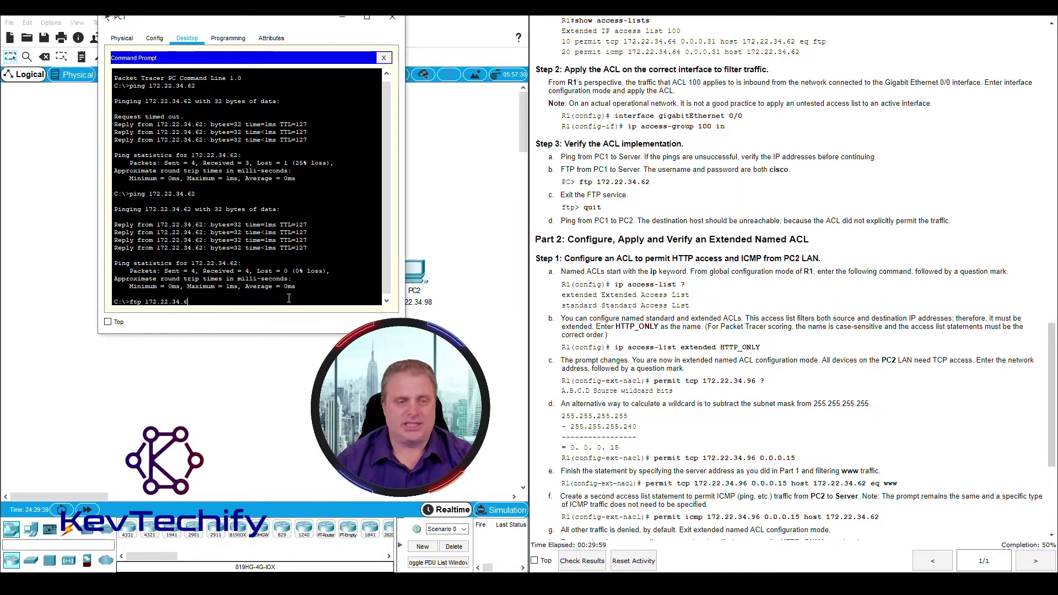
{"action": "type", "text": "2"}
{"action": "key", "text": "Return"}
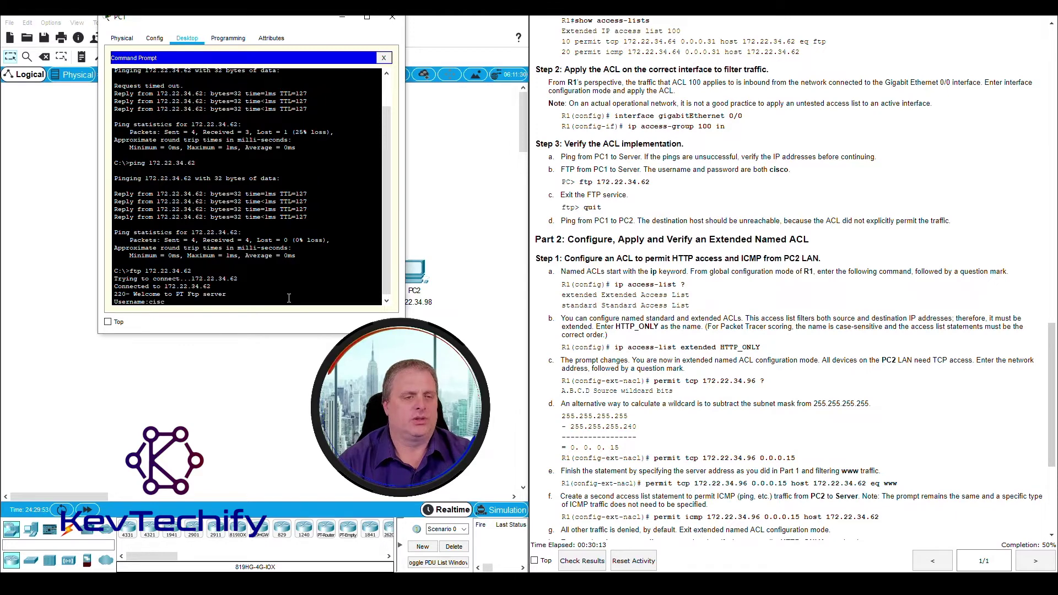
{"action": "key", "text": "Return"}
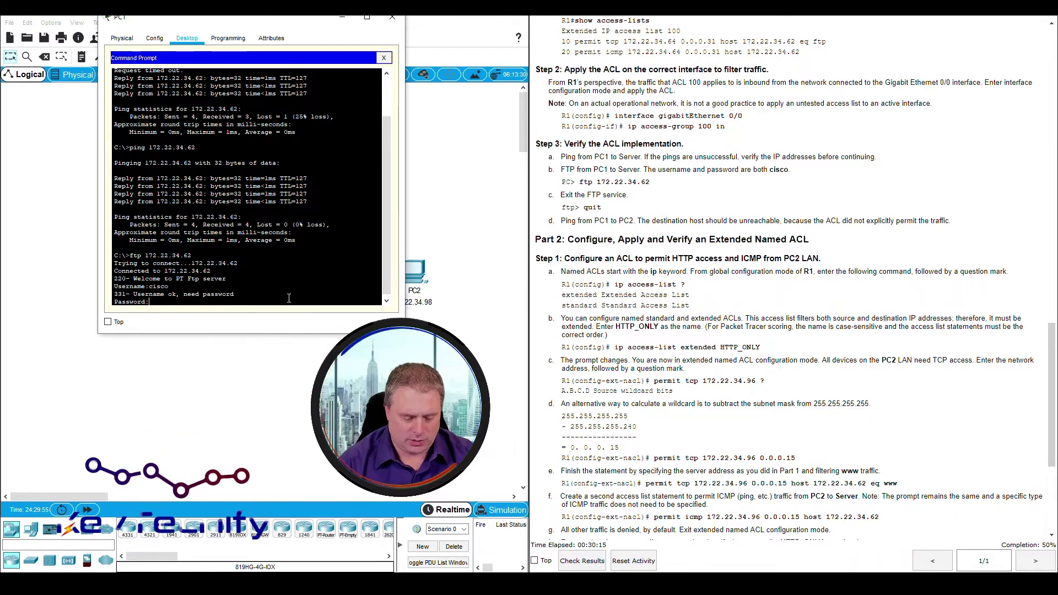
{"action": "type", "text": "cisco"}
{"action": "key", "text": "Return"}
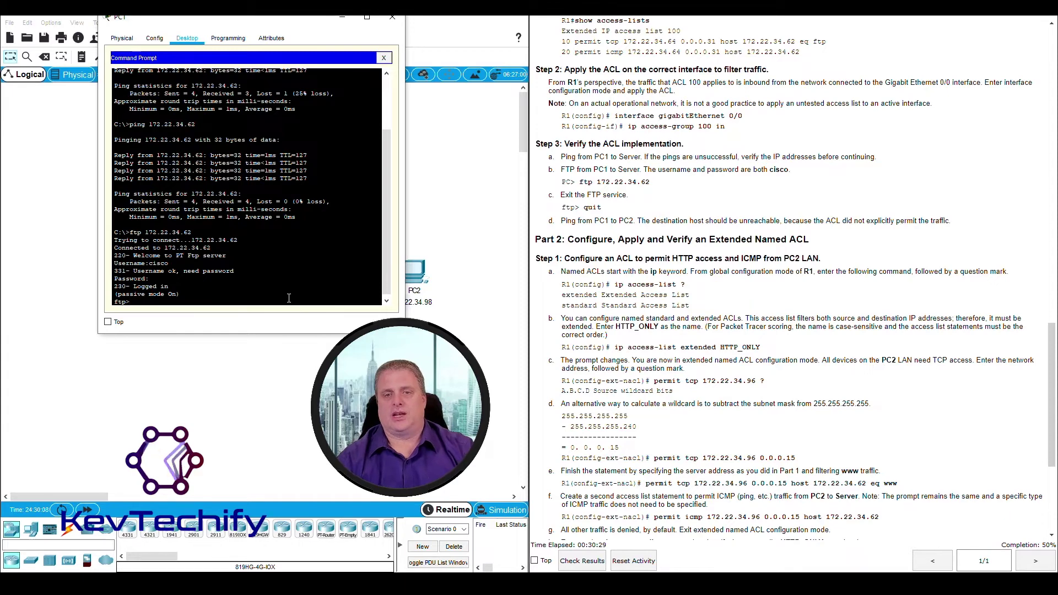
Quit the FTP session and close PC1's window
{"action": "type", "text": "quit"}
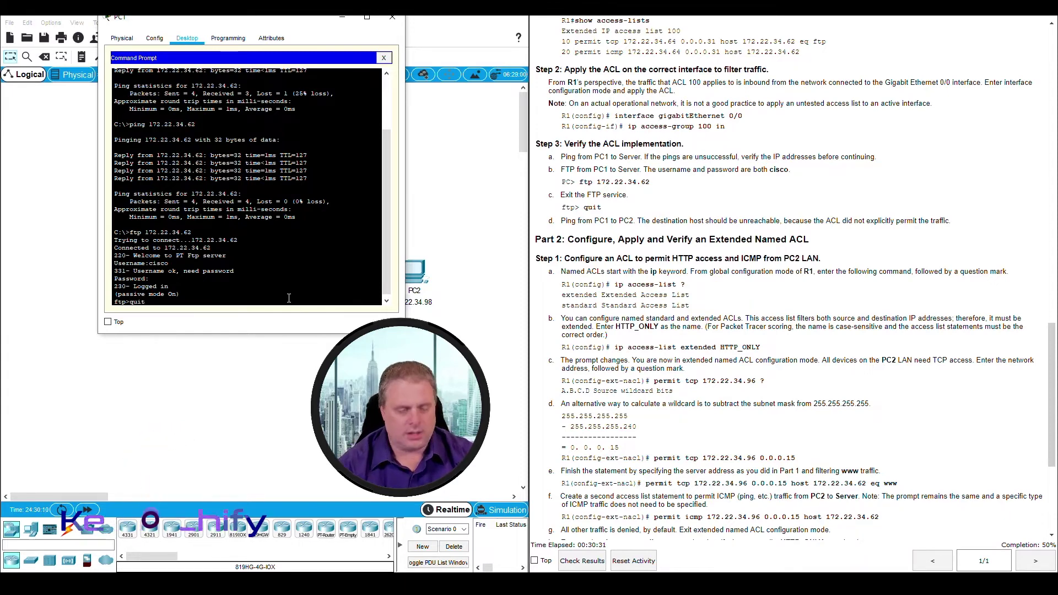
{"action": "key", "text": "Return"}
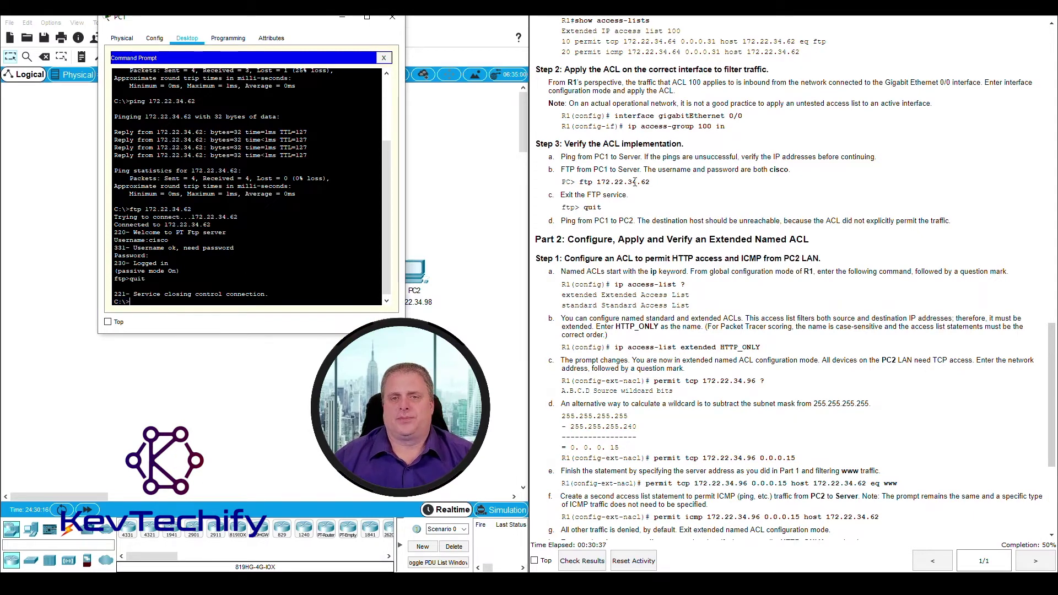
{"action": "left_click", "coordinate": [569, 231]}
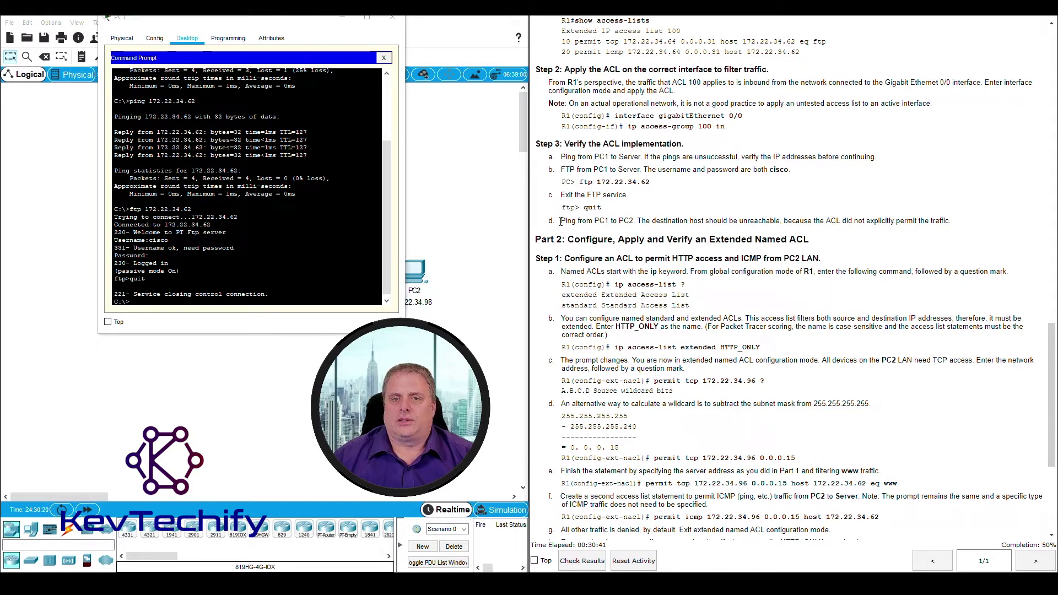
{"action": "left_click_drag", "start_coordinate": [560, 221], "coordinate": [632, 219]}
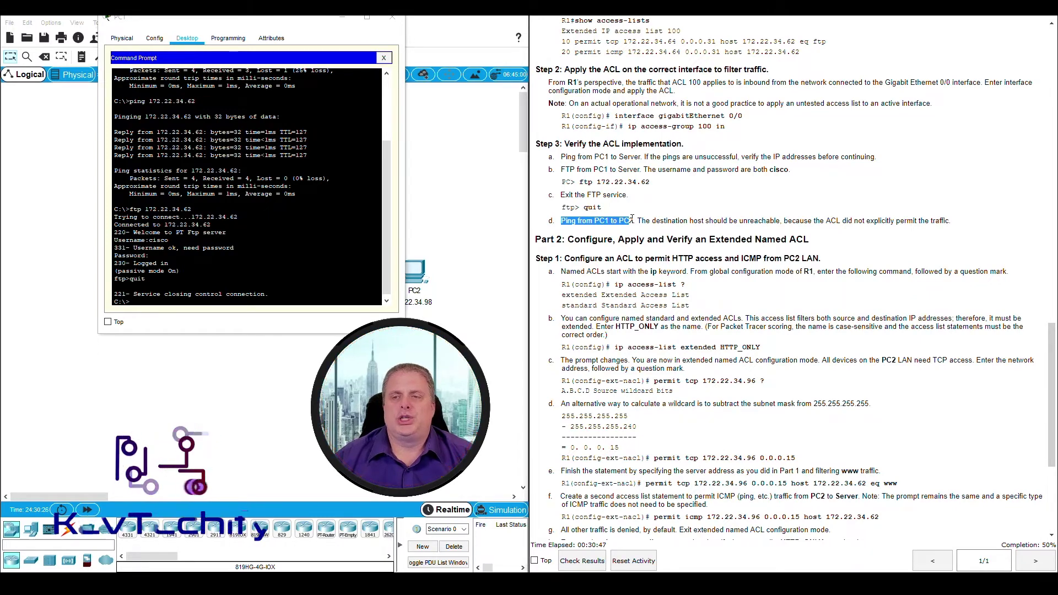
{"action": "left_click", "coordinate": [663, 220]}
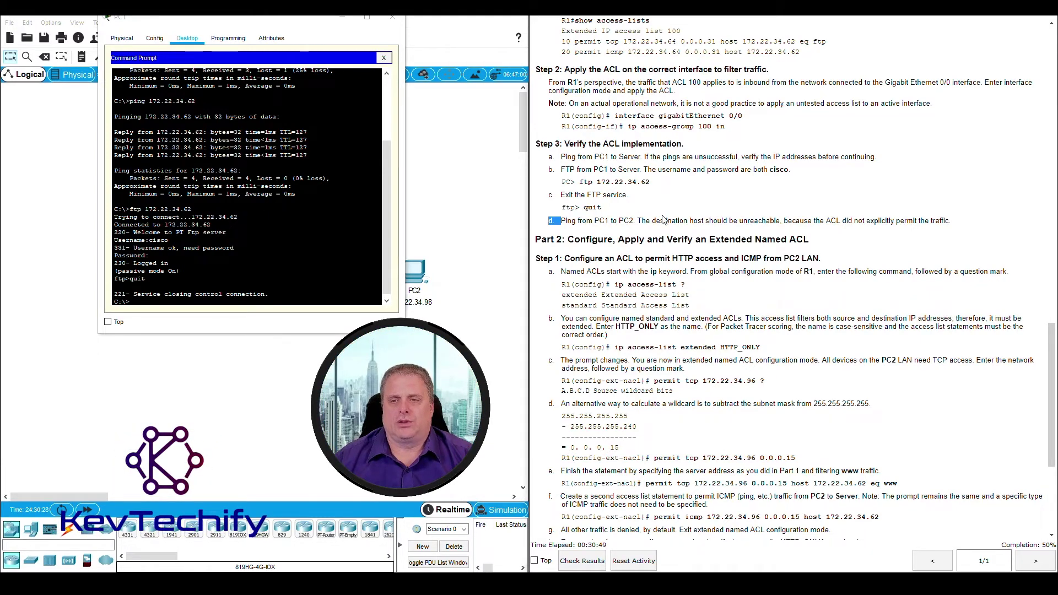
{"action": "left_click", "coordinate": [344, 20]}
From PC2's Command Prompt, run ping 172.22.34.66 to PC1
{"action": "left_click", "coordinate": [417, 280]}
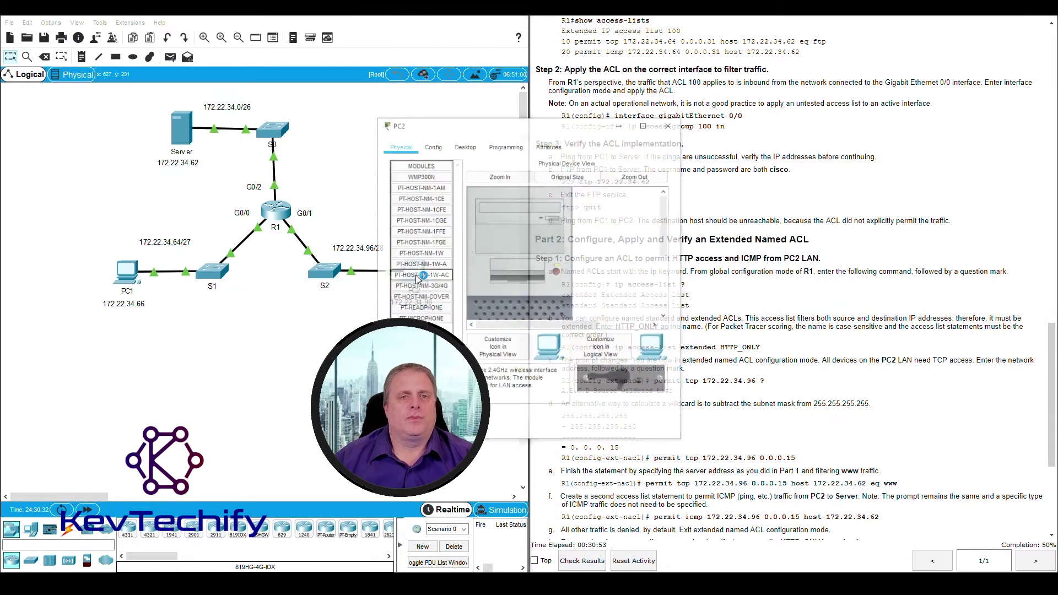
{"action": "left_click_drag", "start_coordinate": [577, 123], "coordinate": [266, 19]}
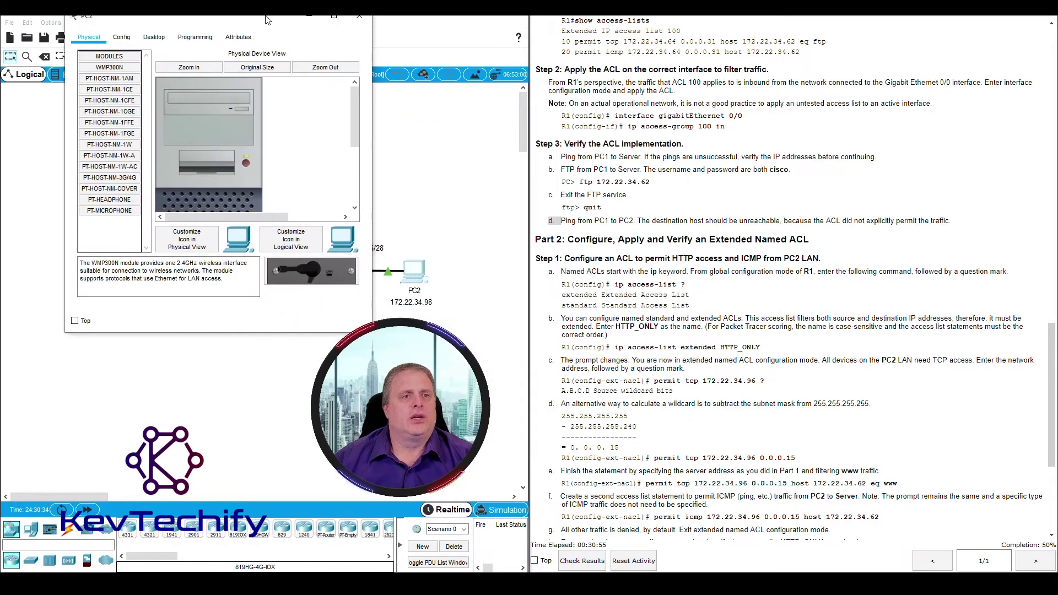
{"action": "left_click", "coordinate": [150, 39]}
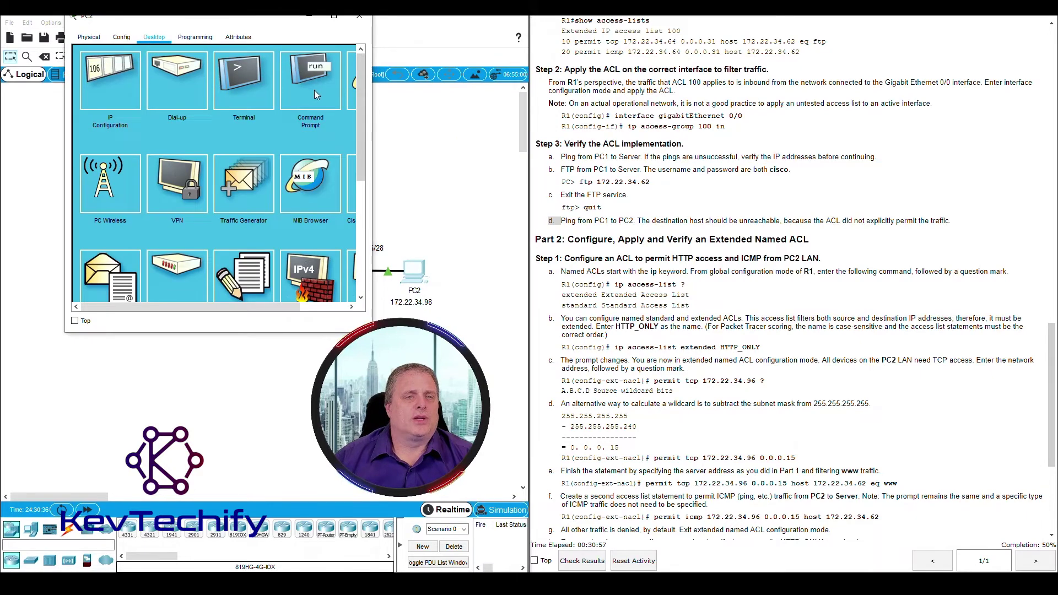
{"action": "left_click", "coordinate": [316, 71]}
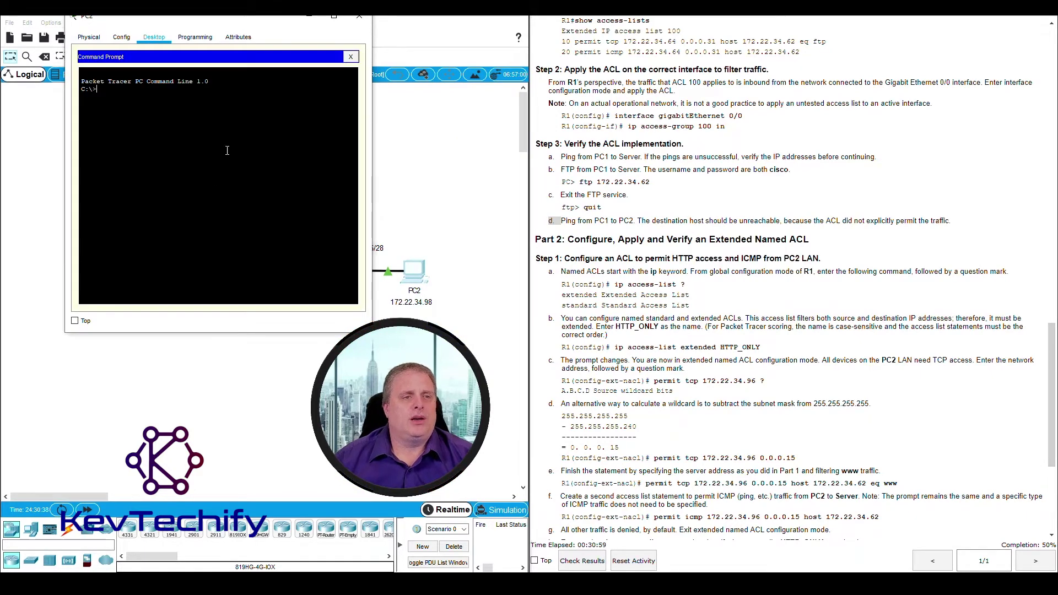
{"action": "type", "text": "ping"}
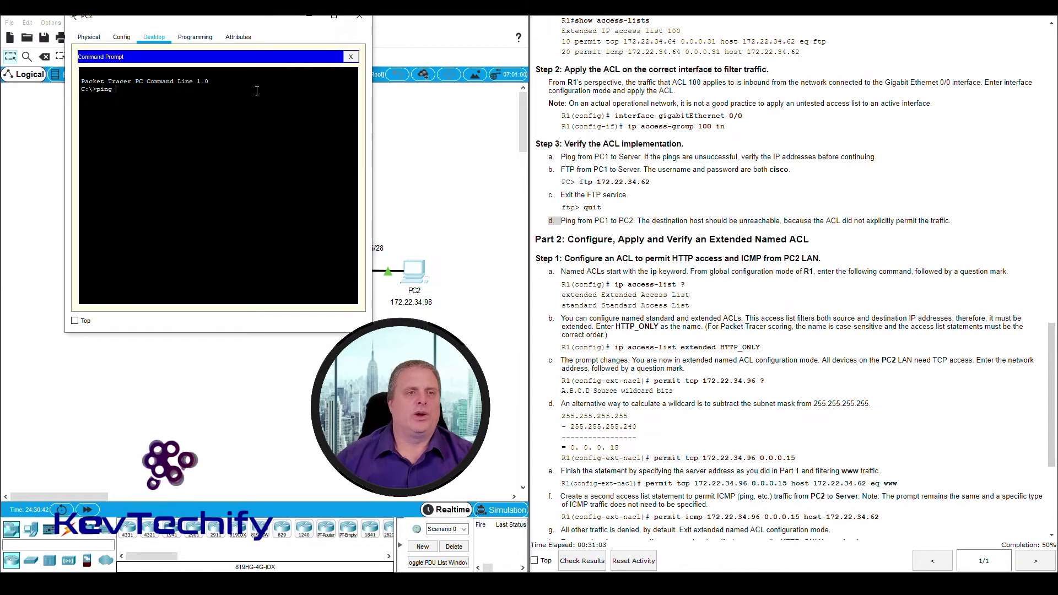
{"action": "left_click_drag", "start_coordinate": [268, 25], "coordinate": [562, 27]}
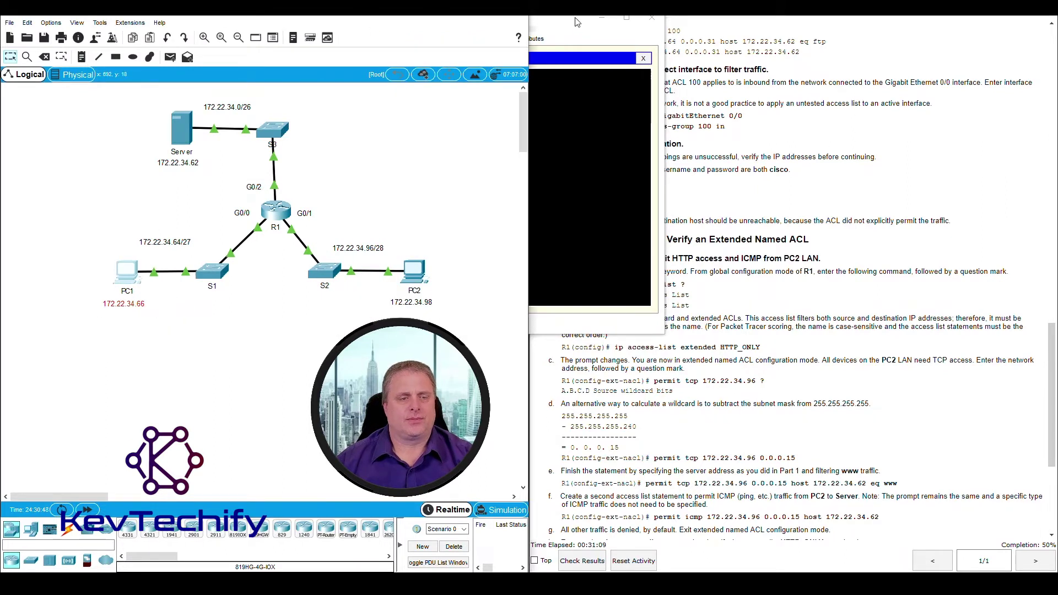
{"action": "left_click_drag", "start_coordinate": [575, 22], "coordinate": [568, 22]}
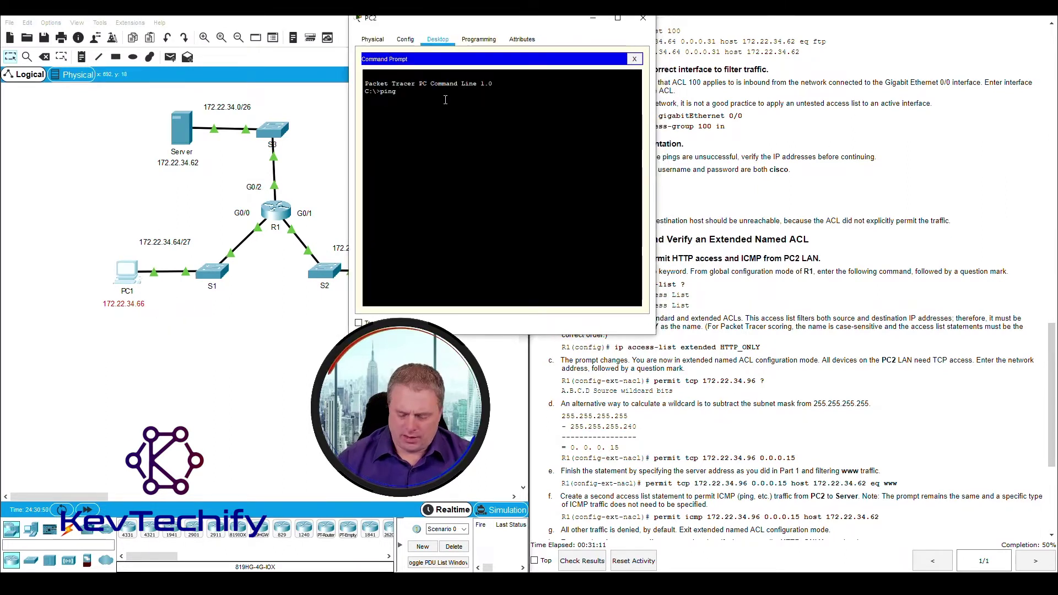
{"action": "type", "text": "172.22"}
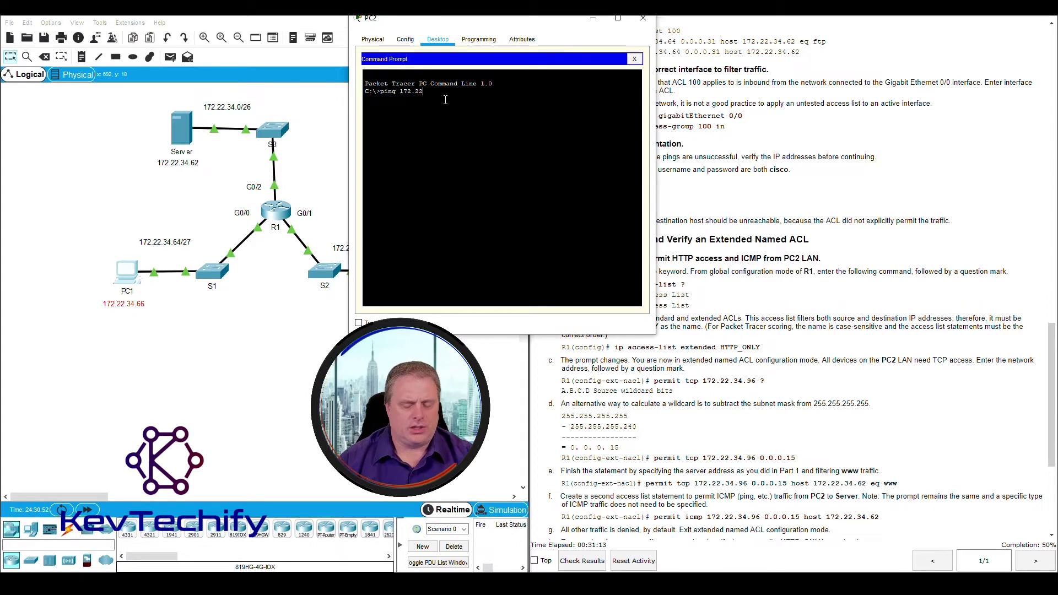
{"action": "type", "text": ".34.66"}
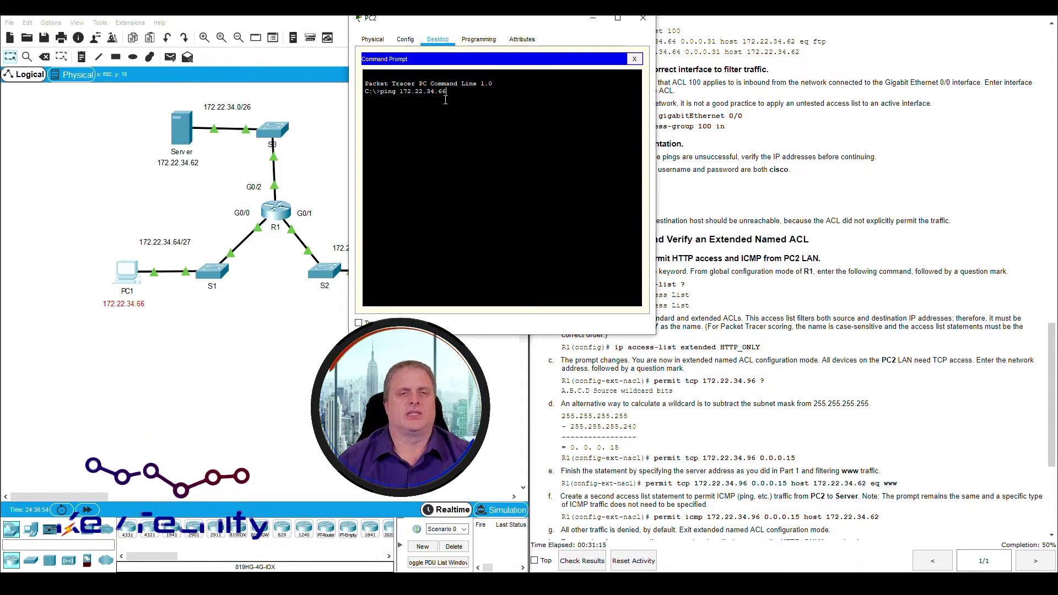
{"action": "key", "text": "Return"}
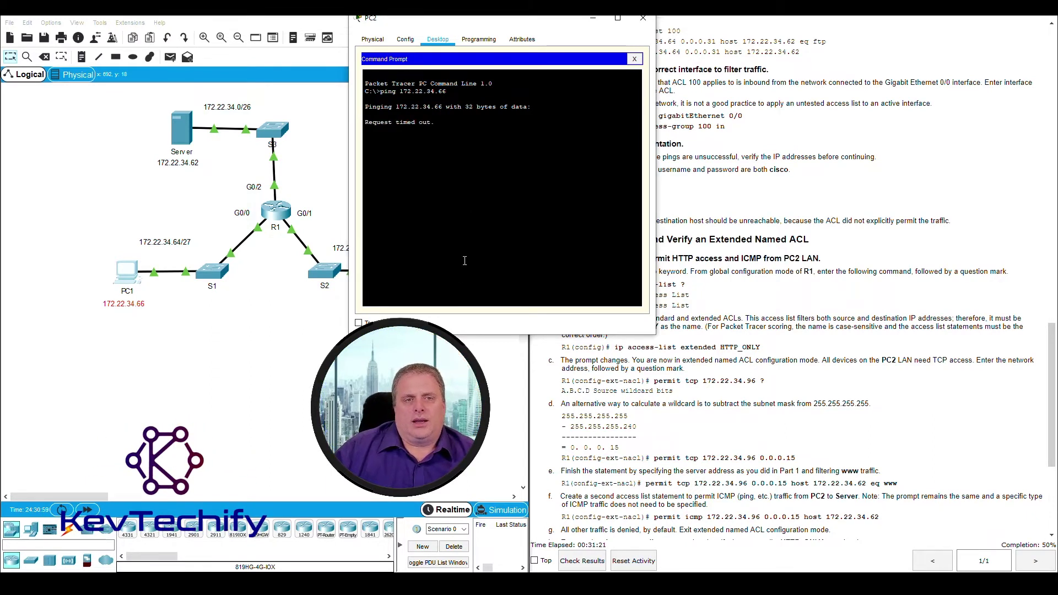
Confirm all four requests from PC2 to PC1 timed out, marking S2 and PC2 as the PC2 LAN
{"action": "left_click_drag", "start_coordinate": [504, 25], "coordinate": [738, 22]}
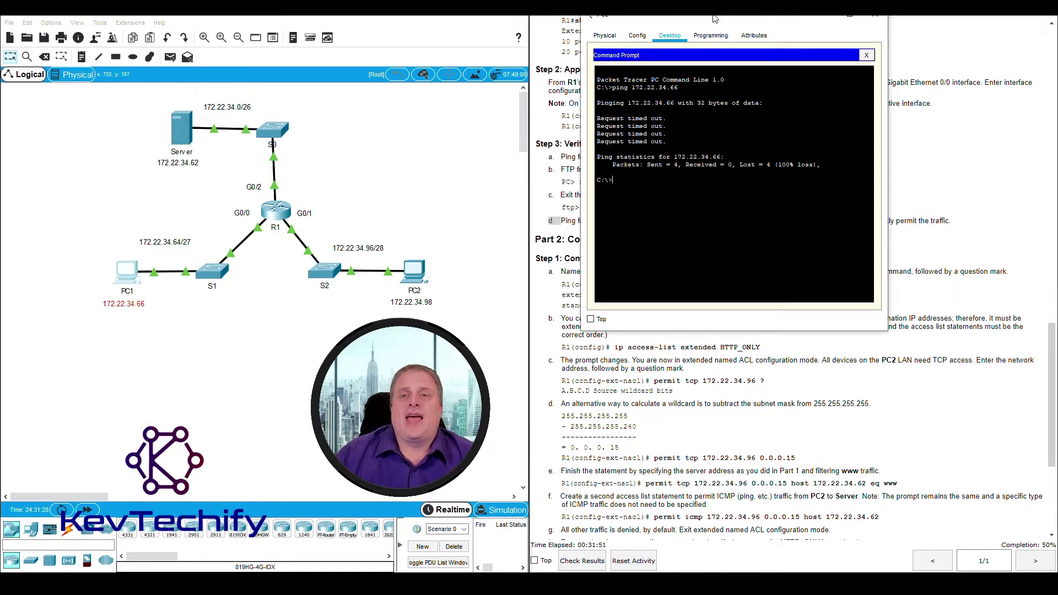
{"action": "left_click_drag", "start_coordinate": [714, 19], "coordinate": [268, 24]}
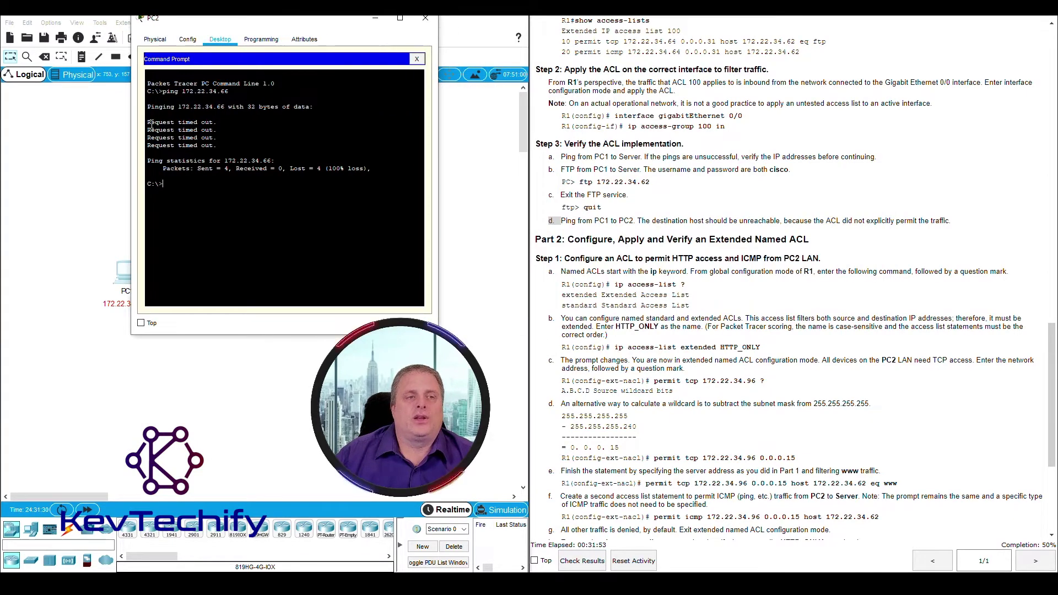
{"action": "left_click_drag", "start_coordinate": [148, 122], "coordinate": [246, 147]}
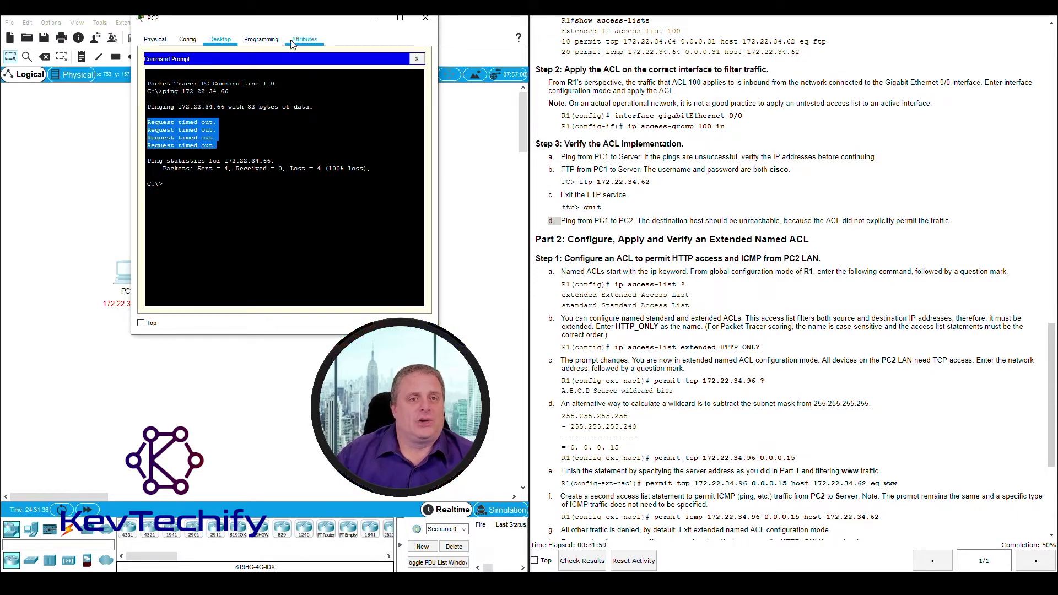
{"action": "left_click_drag", "start_coordinate": [292, 19], "coordinate": [720, 24]}
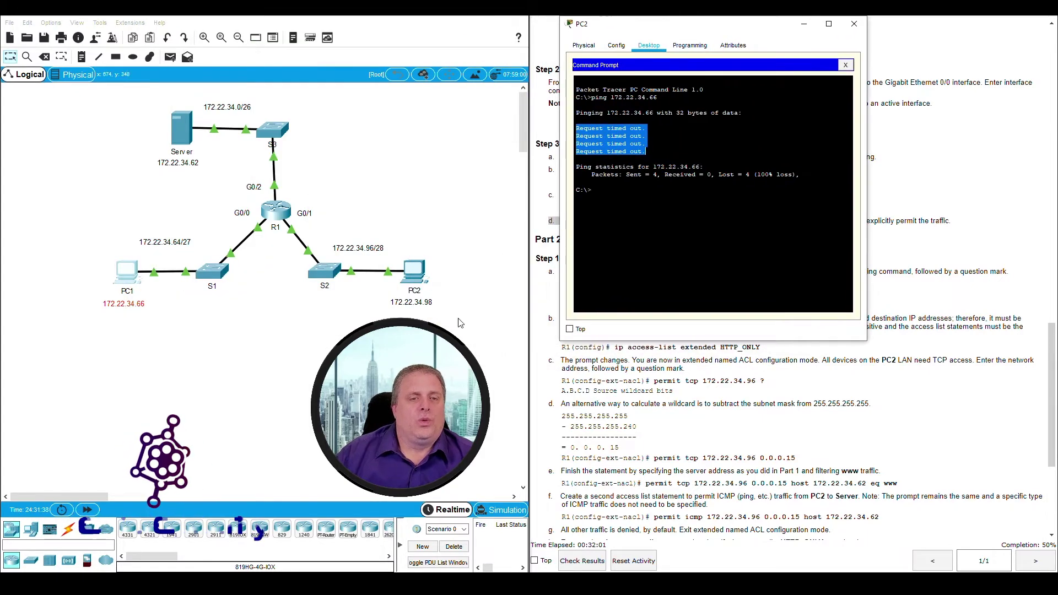
{"action": "left_click_drag", "start_coordinate": [460, 323], "coordinate": [306, 248]}
{"action": "left_click_drag", "start_coordinate": [764, 31], "coordinate": [348, 32]}
{"action": "left_click", "coordinate": [646, 220]}
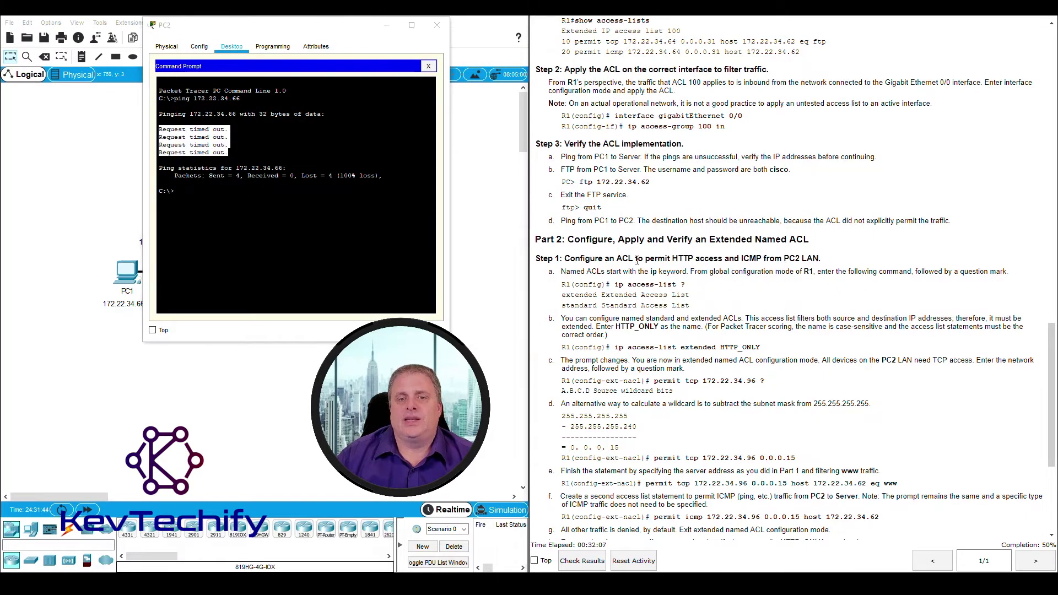
Find Part 2 Step 1 about the PC2 LAN in the instructions and close PC2's window
{"action": "scroll", "coordinate": [583, 239], "scroll_direction": "down", "scroll_amount": 4}
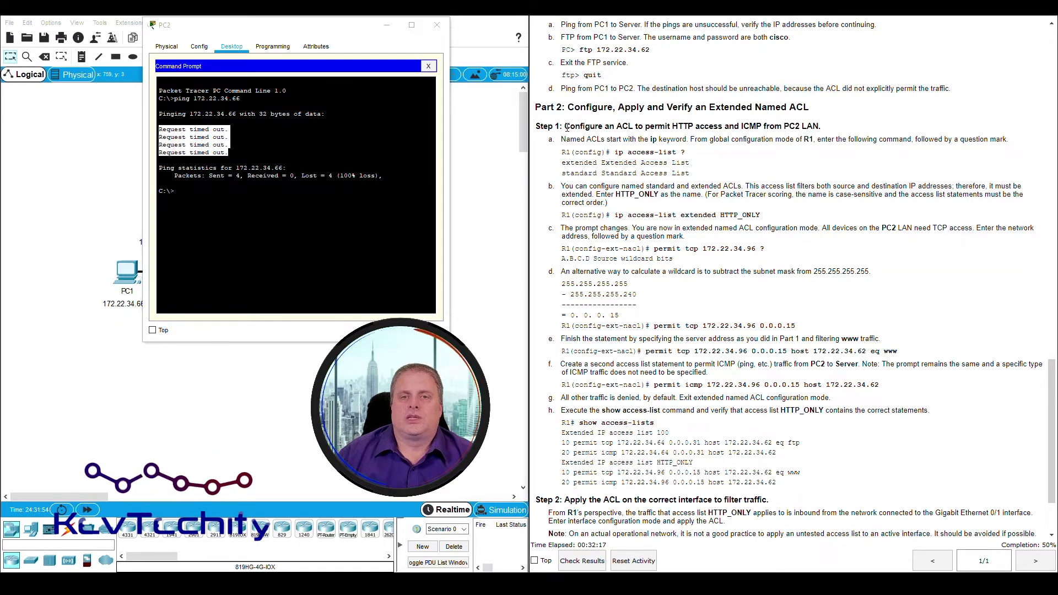
{"action": "left_click_drag", "start_coordinate": [565, 126], "coordinate": [692, 127]}
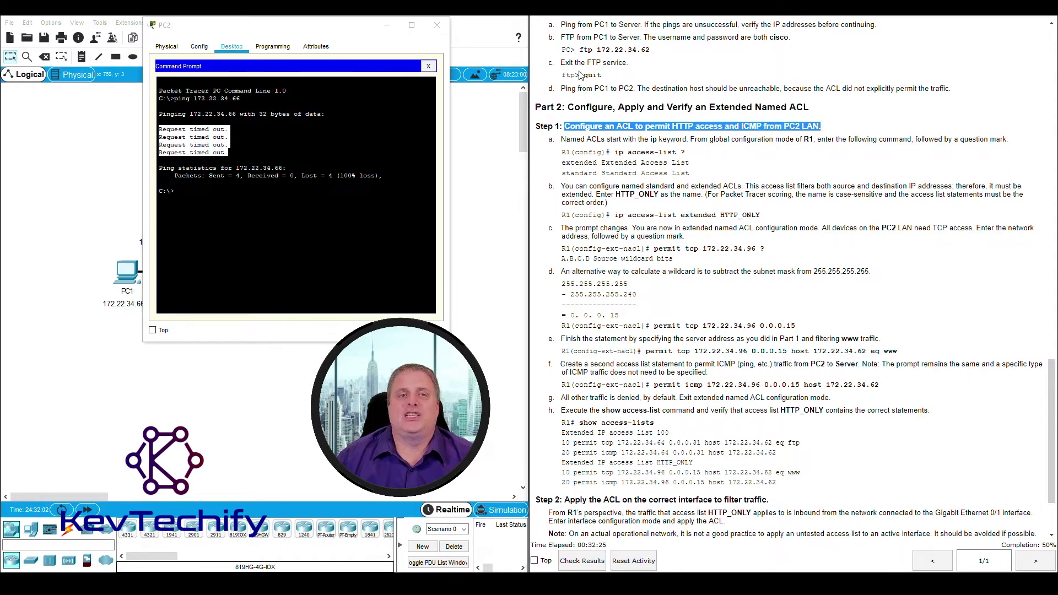
{"action": "left_click", "coordinate": [791, 125]}
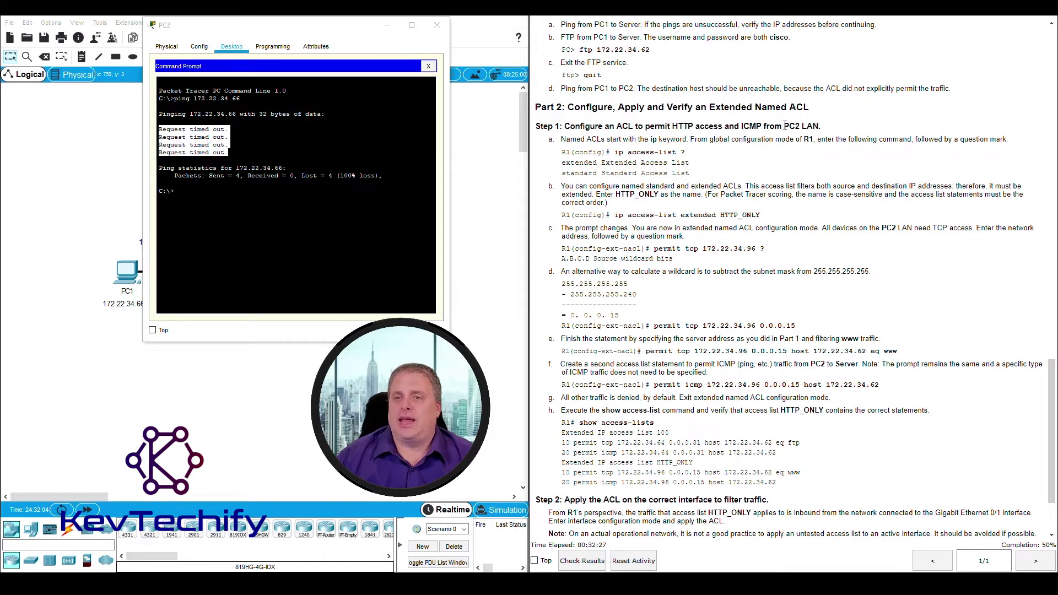
{"action": "left_click_drag", "start_coordinate": [786, 126], "coordinate": [827, 128]}
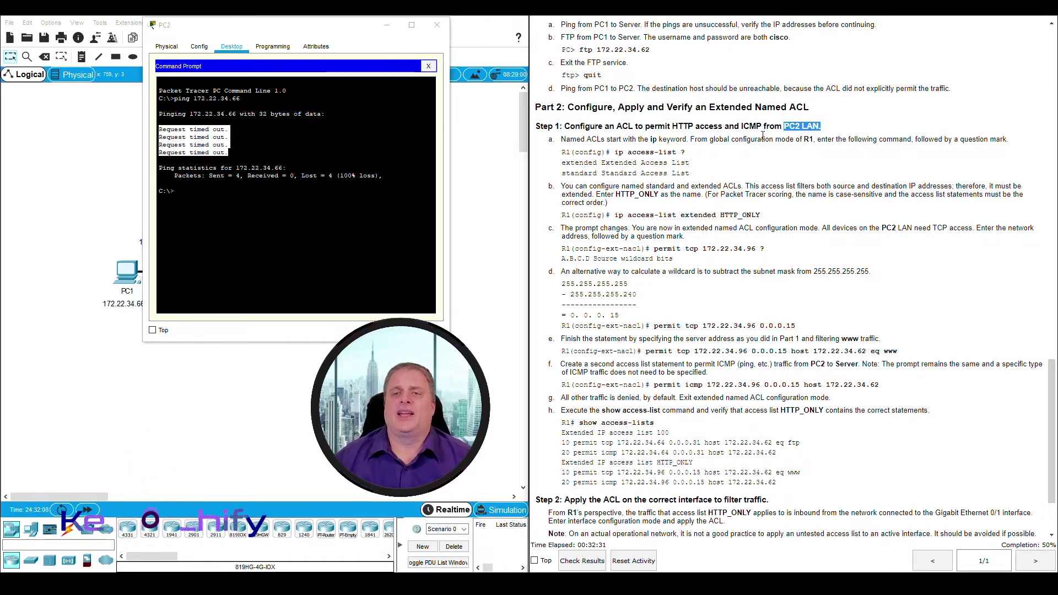
{"action": "left_click", "coordinate": [388, 25]}
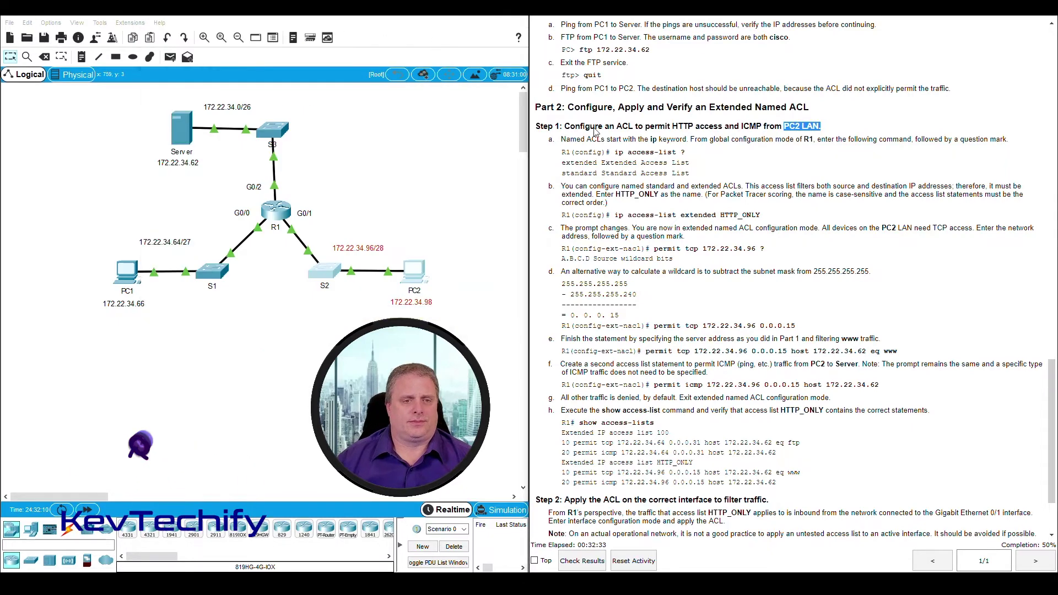
Open R1's CLI and exit interface configuration back to the R1(config)# prompt
{"action": "left_click", "coordinate": [281, 214]}
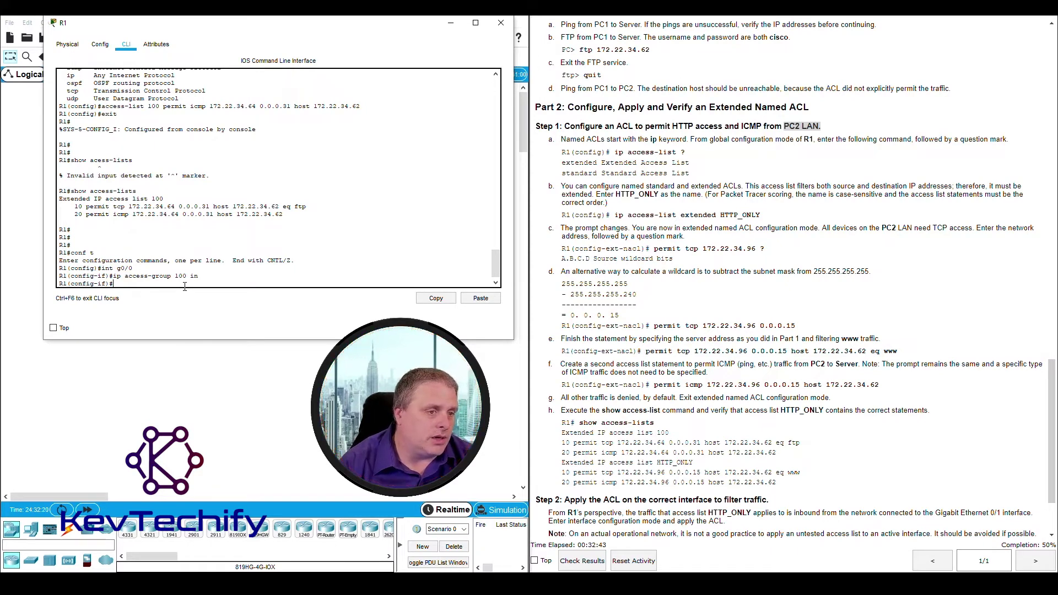
{"action": "type", "text": "exit"}
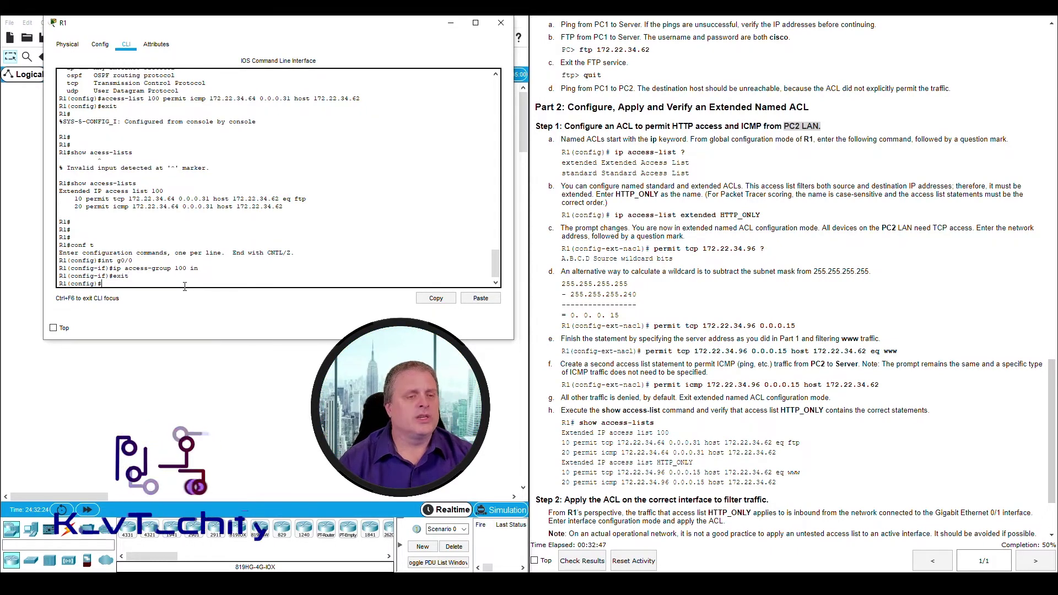
{"action": "key", "text": "Return"}
{"action": "key", "text": "Return"}
{"action": "key", "text": "Return"}
{"action": "key", "text": "Return"}
{"action": "key", "text": "Return"}
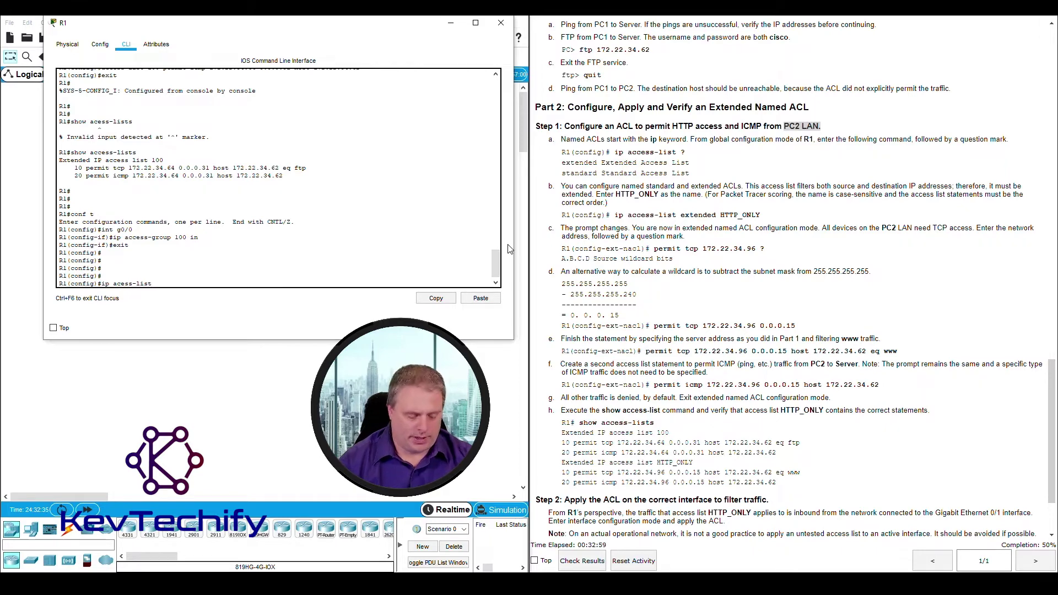
List the ip access-list types with '?' and type 'extended', checking the HTTP_ONLY name in the lab steps
{"action": "type", "text": "t "}
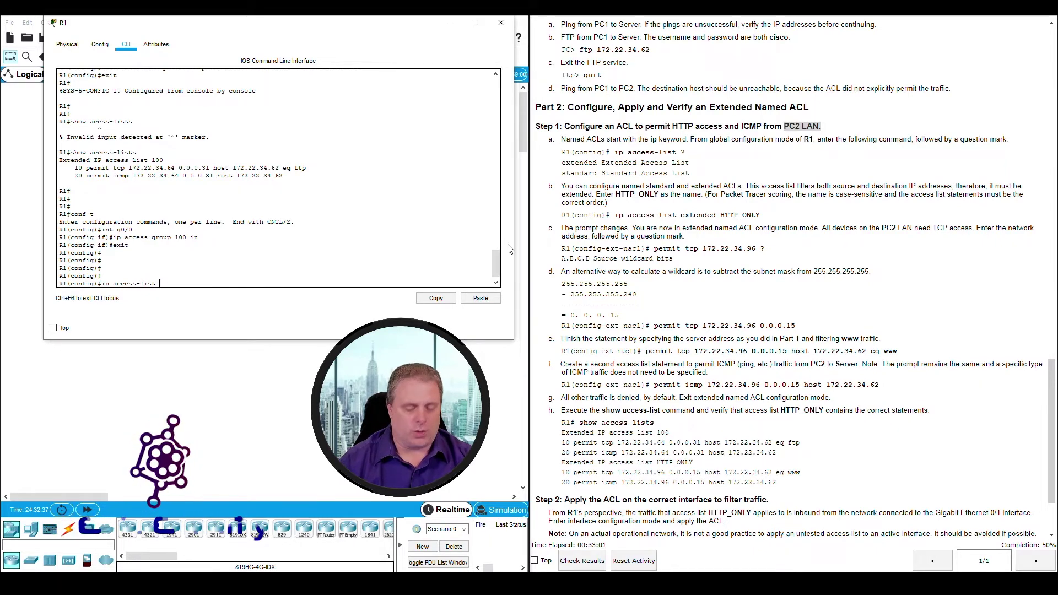
{"action": "type", "text": "?"}
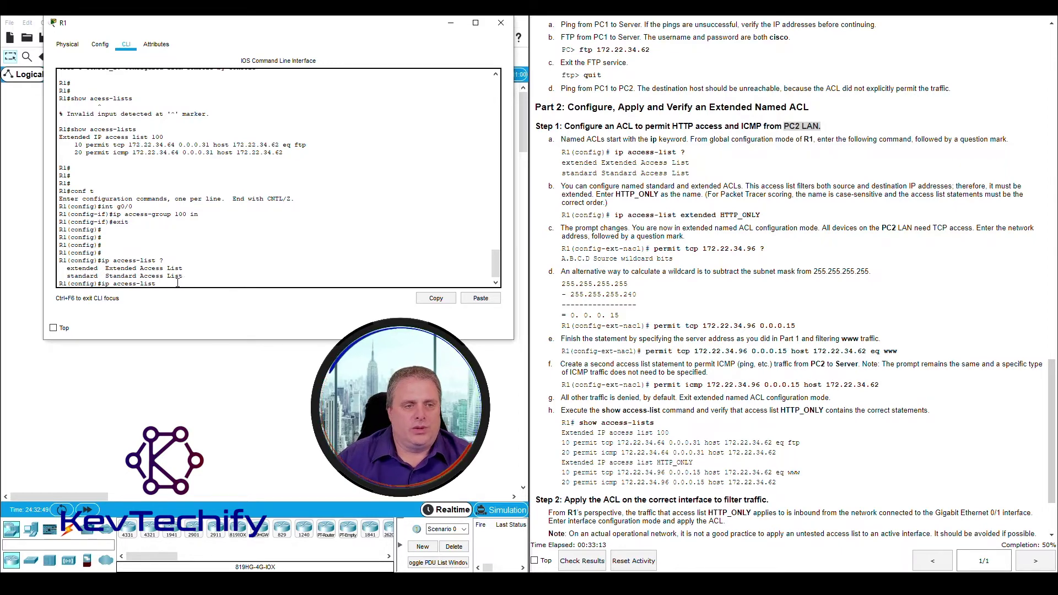
{"action": "type", "text": "ext"}
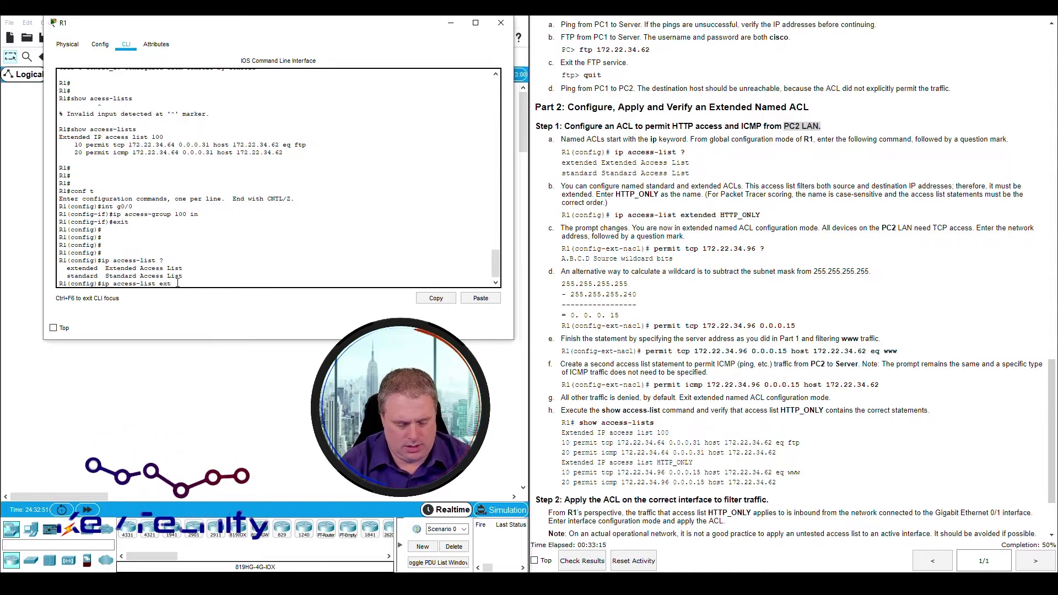
{"action": "type", "text": "ended"}
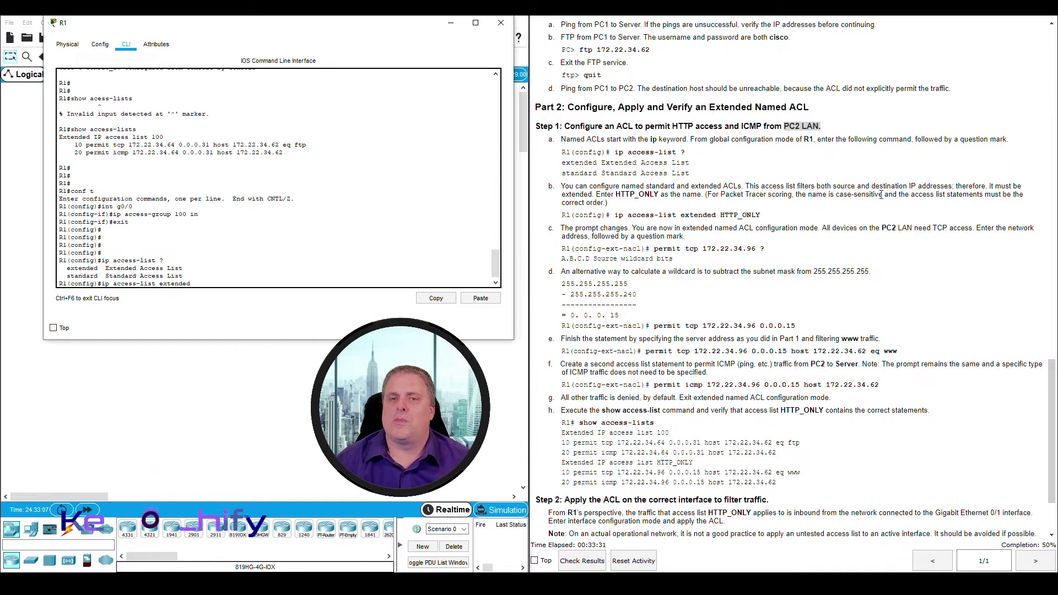
{"action": "left_click_drag", "start_coordinate": [563, 195], "coordinate": [593, 194]}
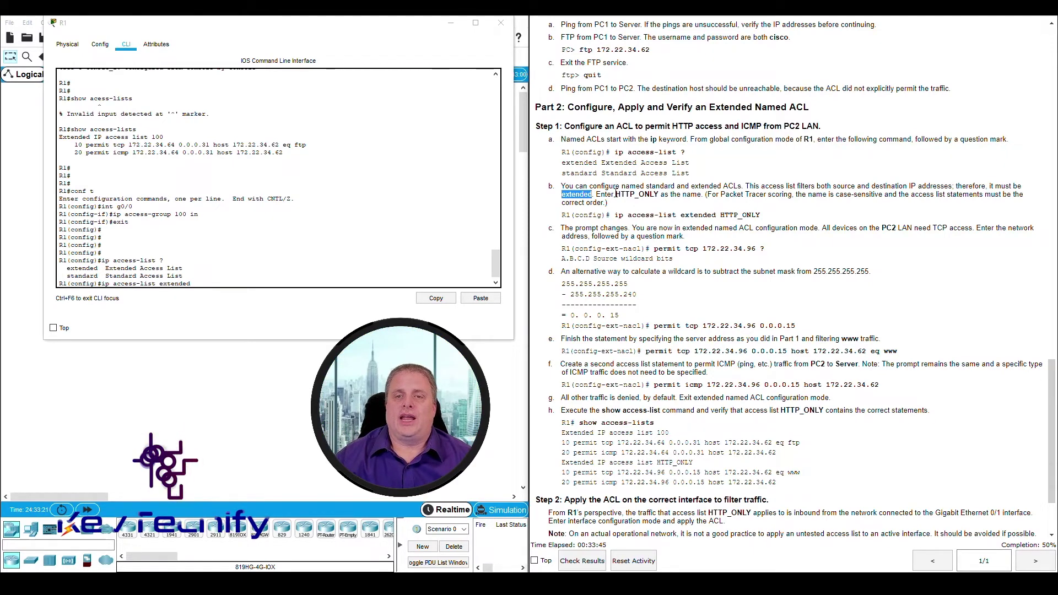
{"action": "left_click_drag", "start_coordinate": [615, 194], "coordinate": [658, 193]}
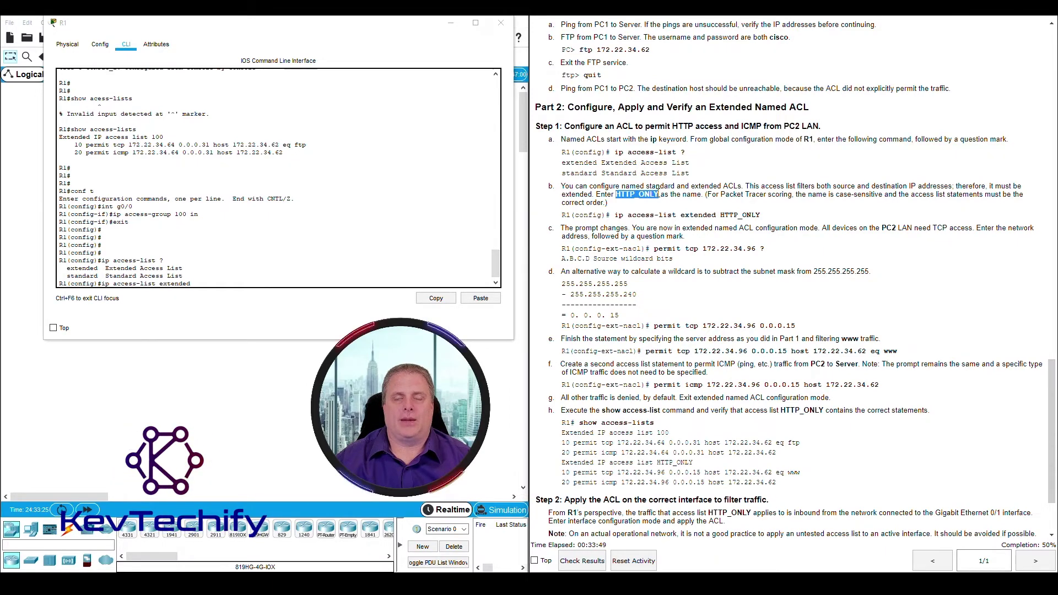
{"action": "left_click", "coordinate": [620, 196]}
{"action": "left_click_drag", "start_coordinate": [642, 196], "coordinate": [633, 202]}
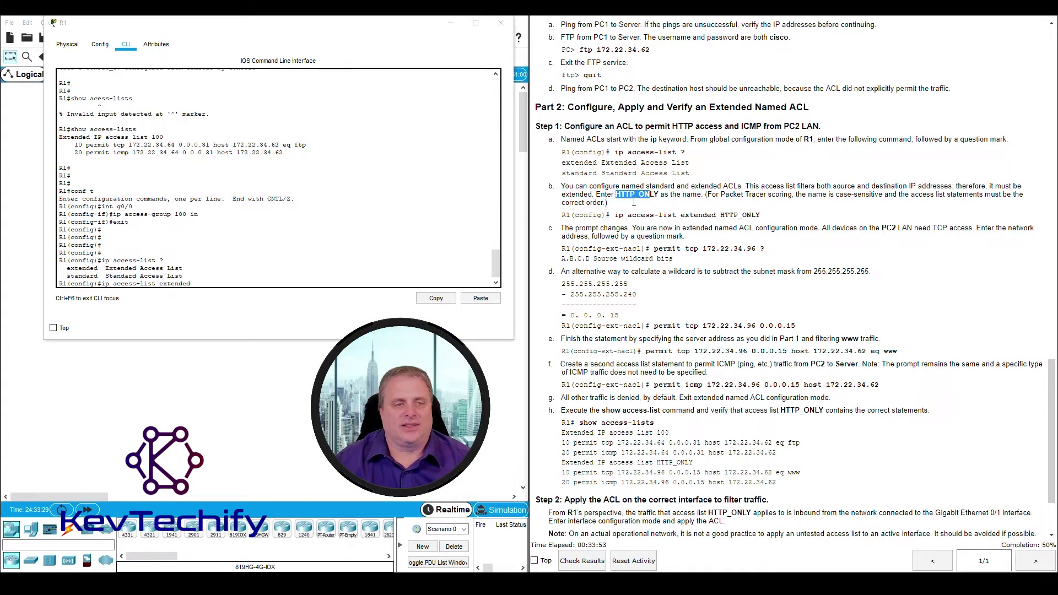
{"action": "left_click", "coordinate": [204, 283]}
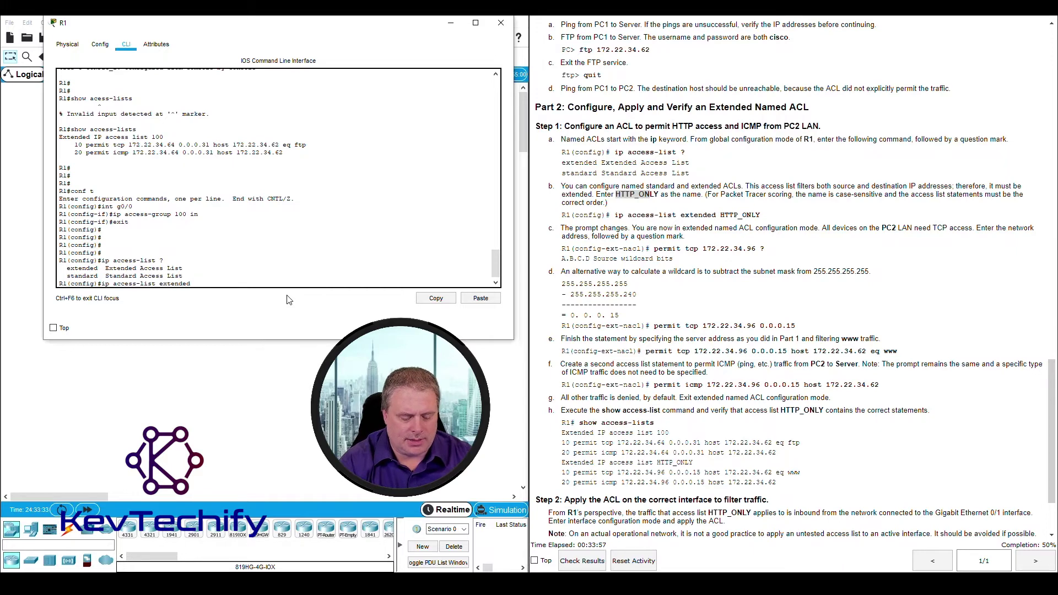
Name the extended ACL HTTP_ONLY and enter its configuration mode
{"action": "type", "text": "H"}
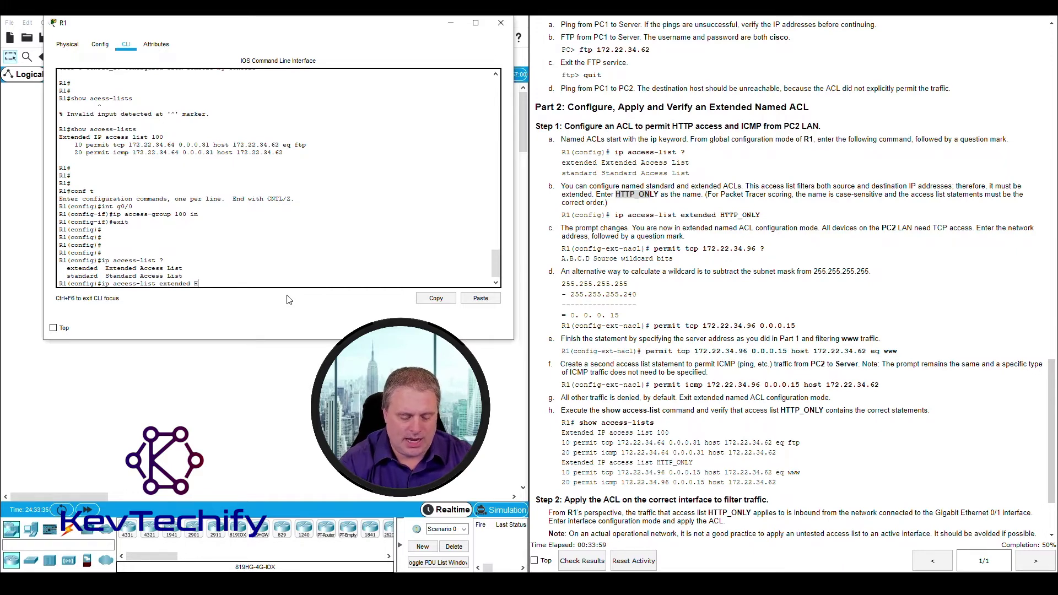
{"action": "type", "text": "TTP_"}
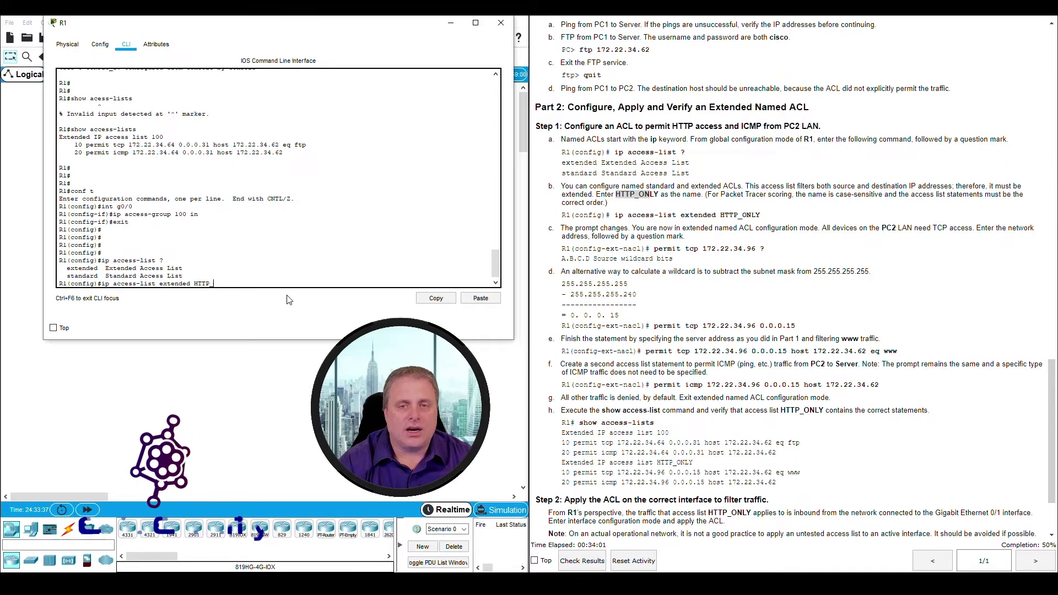
{"action": "type", "text": "ONLY"}
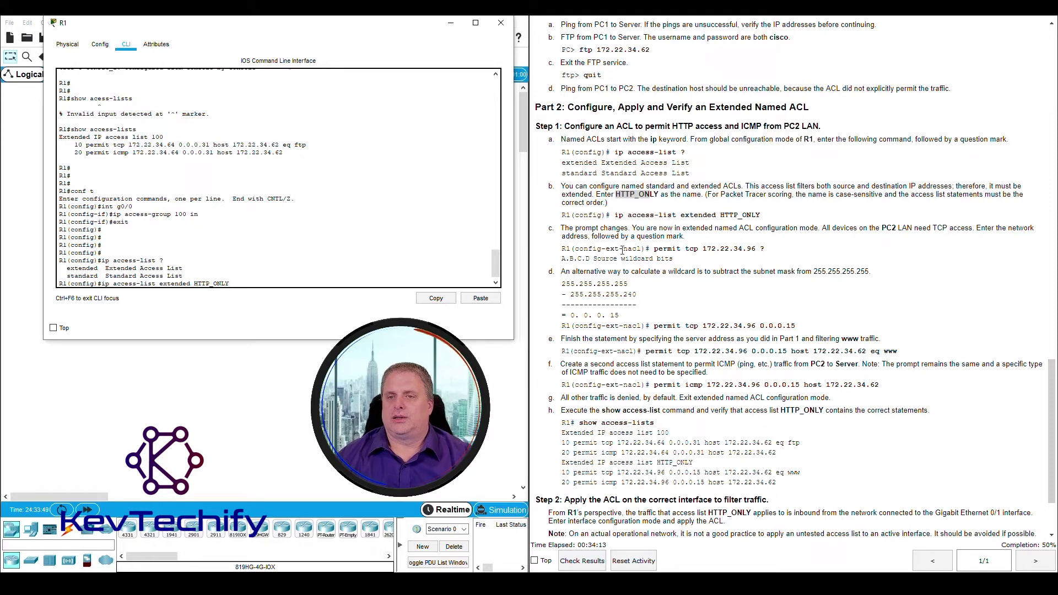
{"action": "left_click_drag", "start_coordinate": [561, 227], "coordinate": [597, 226]}
{"action": "left_click", "coordinate": [240, 284]}
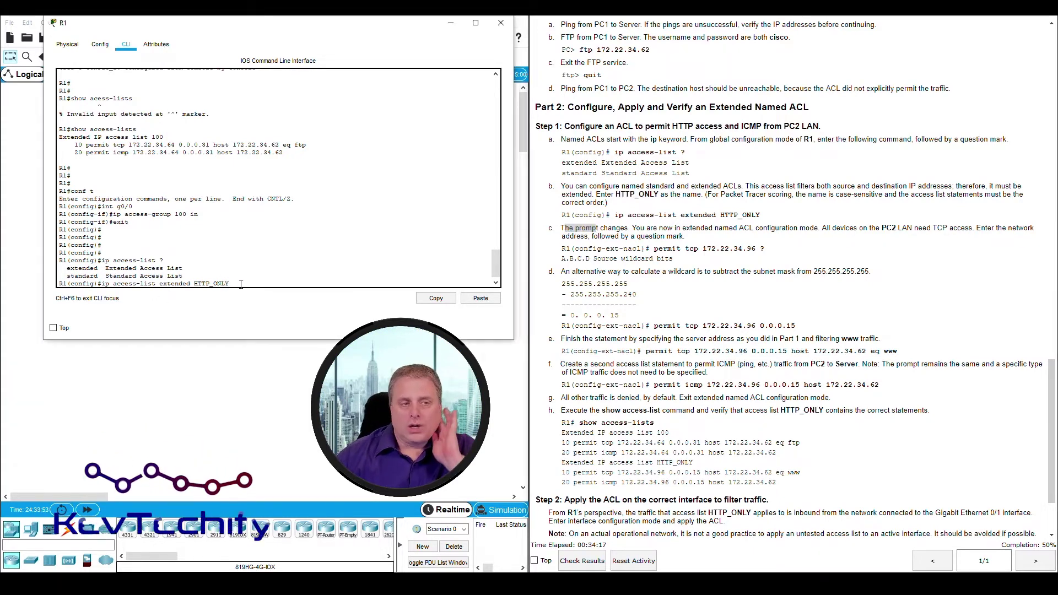
{"action": "key", "text": "Return"}
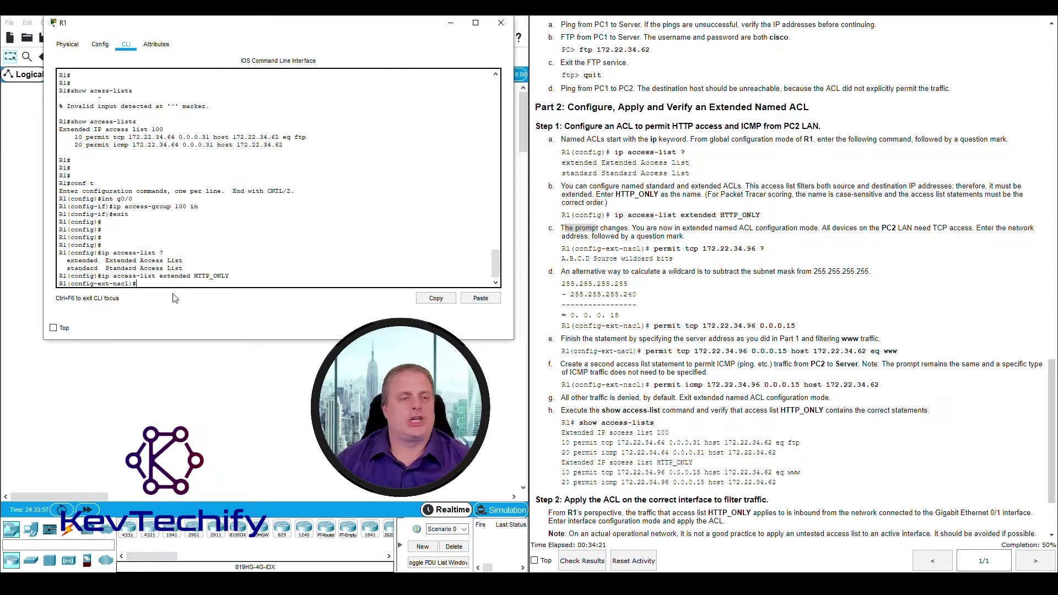
Examine the new R1(config-ext-nacl)# prompt, highlighting its config and ext-nacl parts
{"action": "mouse_move", "coordinate": [96, 276]}
{"action": "left_mouse_down"}
{"action": "mouse_move", "coordinate": [61, 284]}
{"action": "mouse_move", "coordinate": [97, 284]}
{"action": "left_mouse_up"}
{"action": "left_click", "coordinate": [98, 283]}
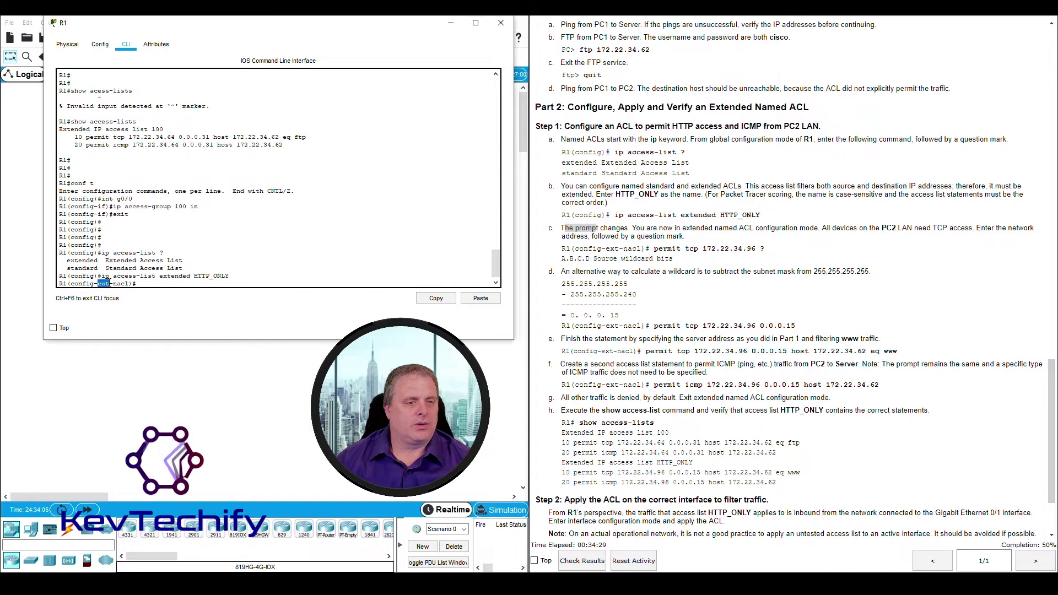
{"action": "left_click", "coordinate": [99, 283]}
{"action": "left_click_drag", "start_coordinate": [99, 283], "coordinate": [130, 283]}
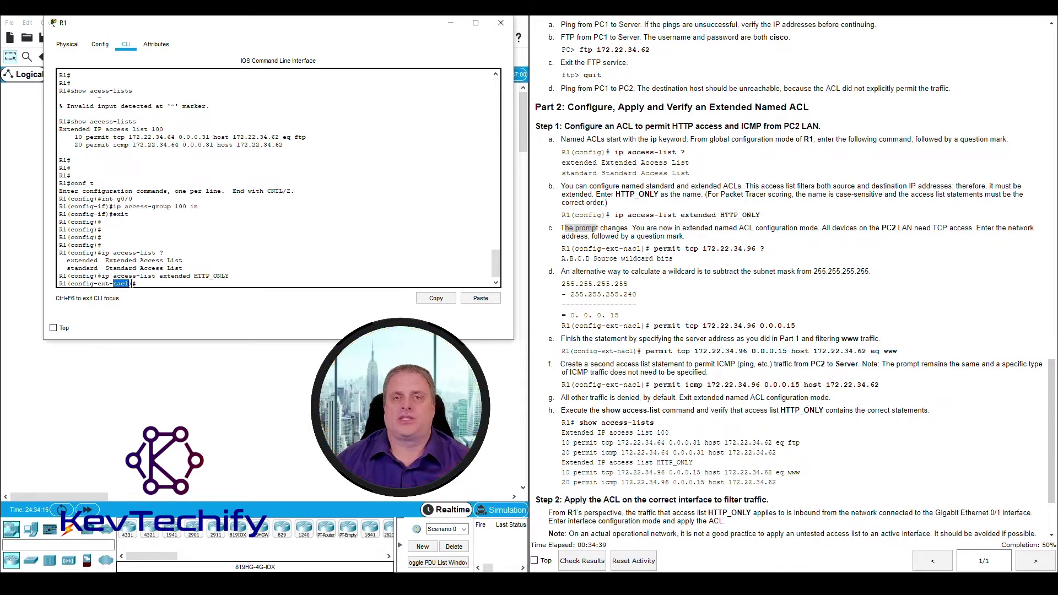
{"action": "left_click_drag", "start_coordinate": [126, 284], "coordinate": [130, 283]}
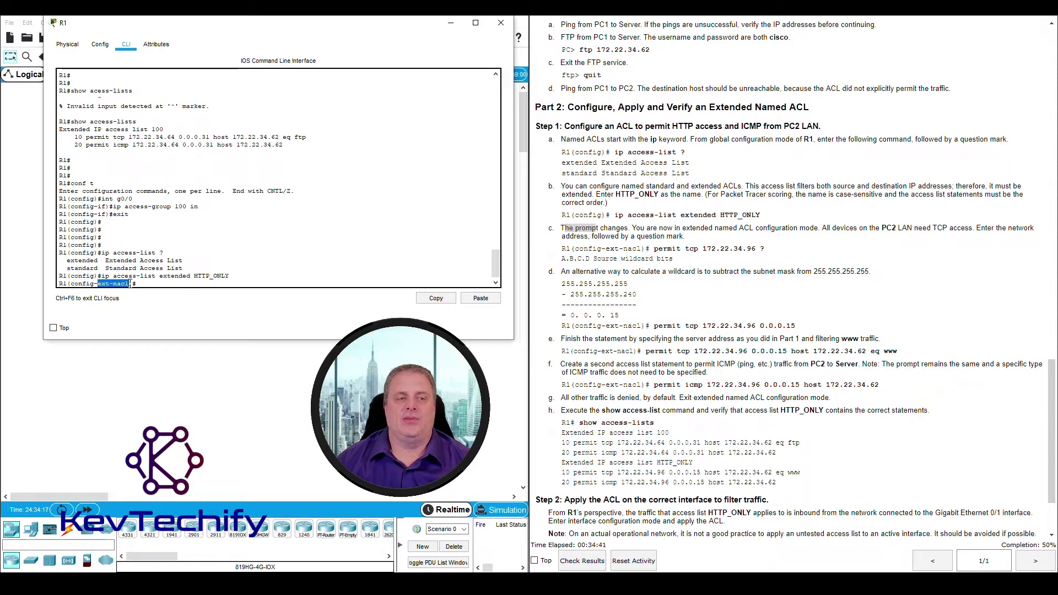
{"action": "left_click", "coordinate": [135, 283]}
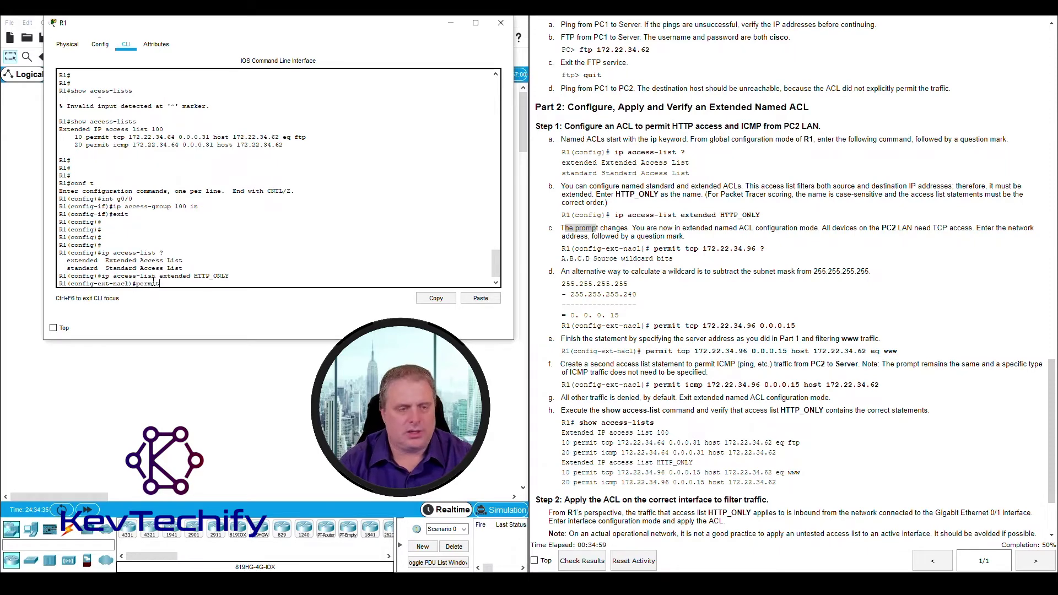
Enter 'permit tcp 172.22.34.96 ?' in HTTP_ONLY and highlight the source wildcard help line
{"action": "type", "text": "tcp"}
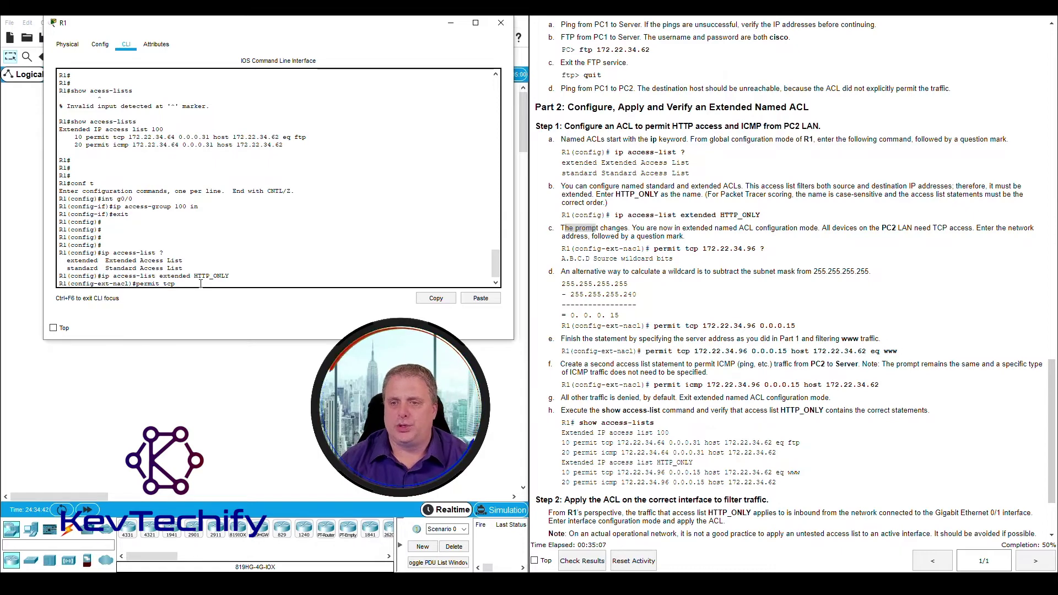
{"action": "type", "text": "72"}
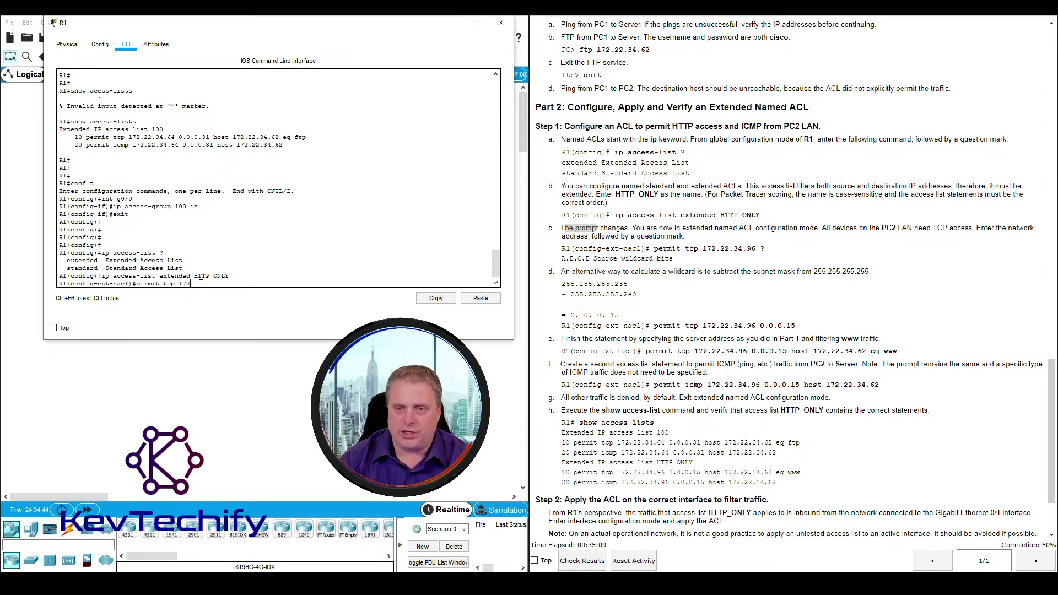
{"action": "type", "text": ".22.34."}
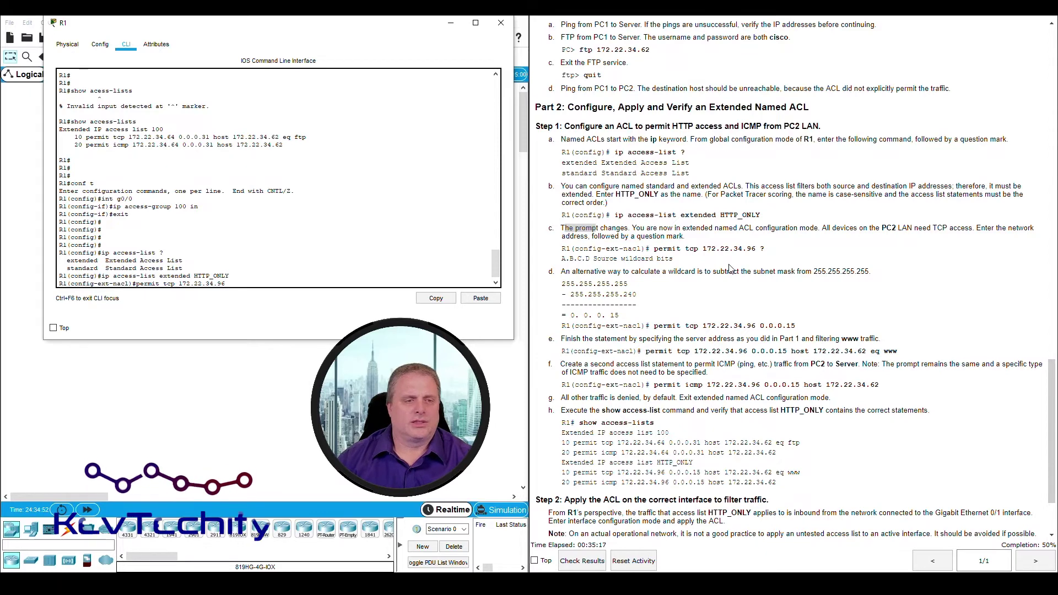
{"action": "type", "text": "96 "}
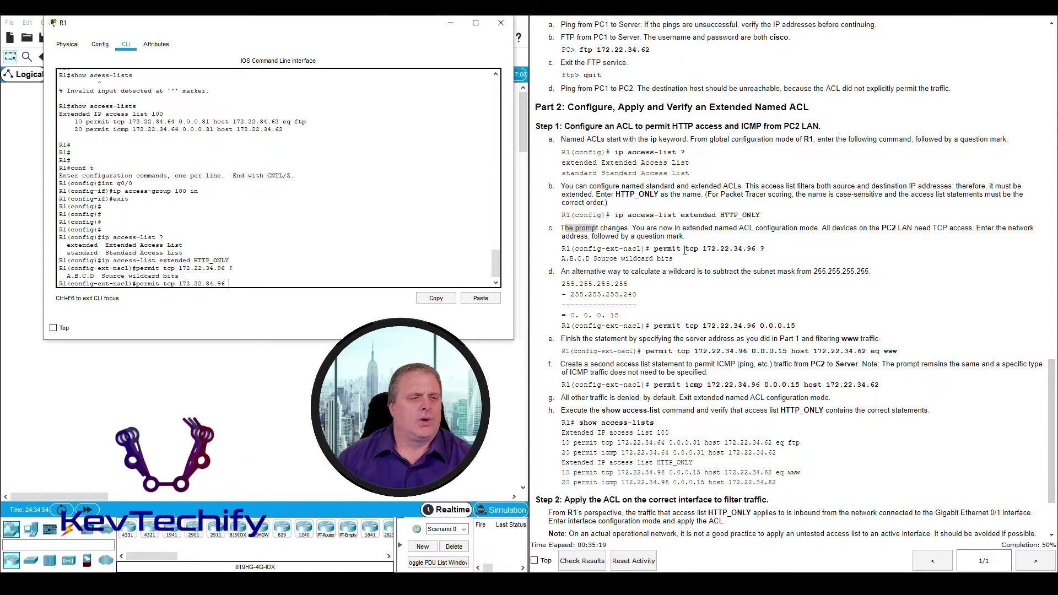
{"action": "type", "text": "?"}
{"action": "left_click_drag", "start_coordinate": [71, 275], "coordinate": [169, 279]}
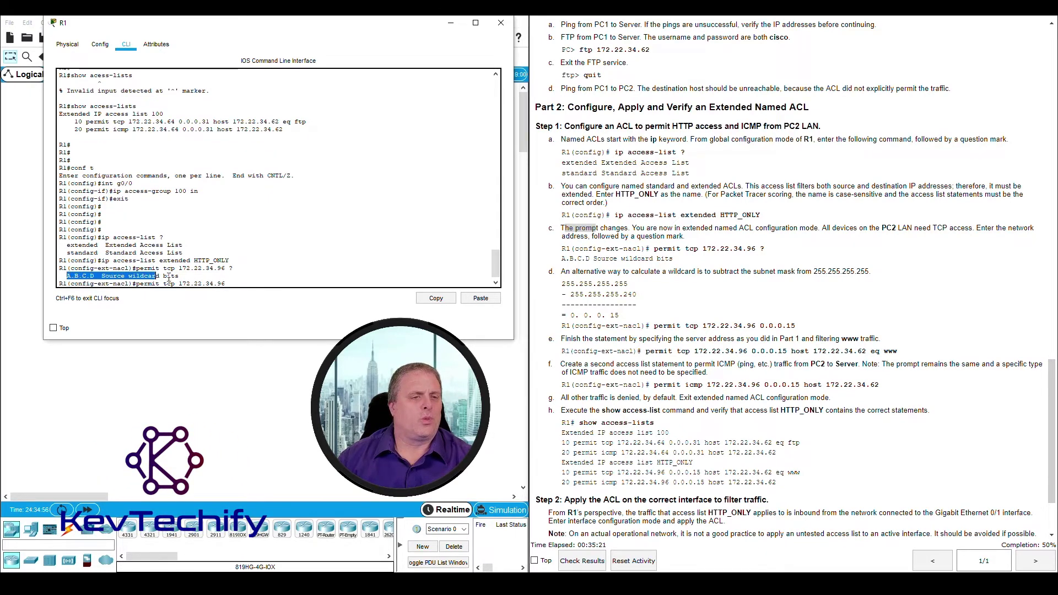
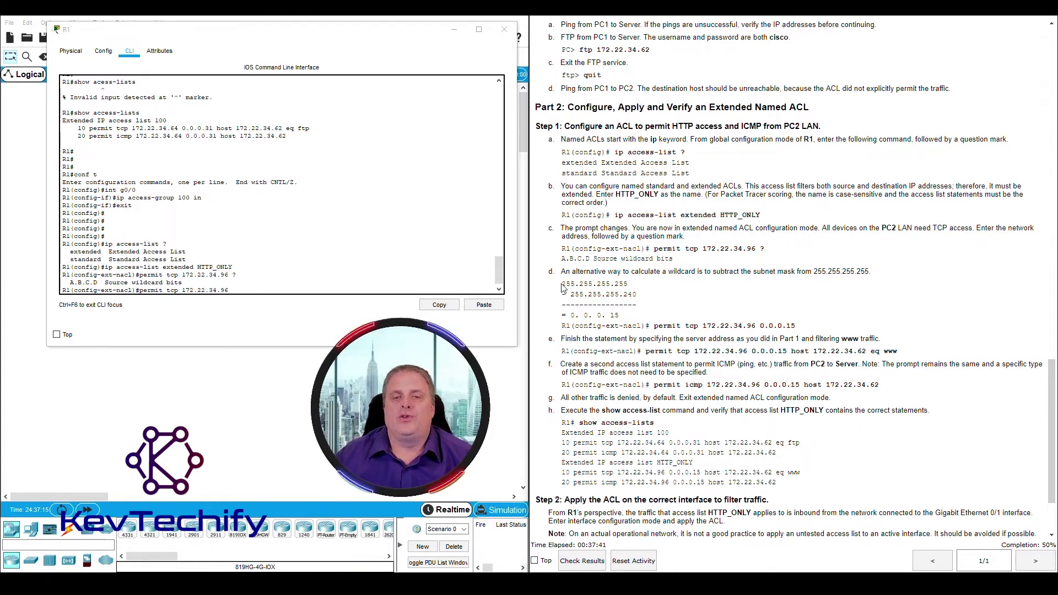
Point out PC2's LAN 172.22.34.96/28 on the topology next to the wildcard example
{"action": "left_click_drag", "start_coordinate": [562, 284], "coordinate": [625, 283]}
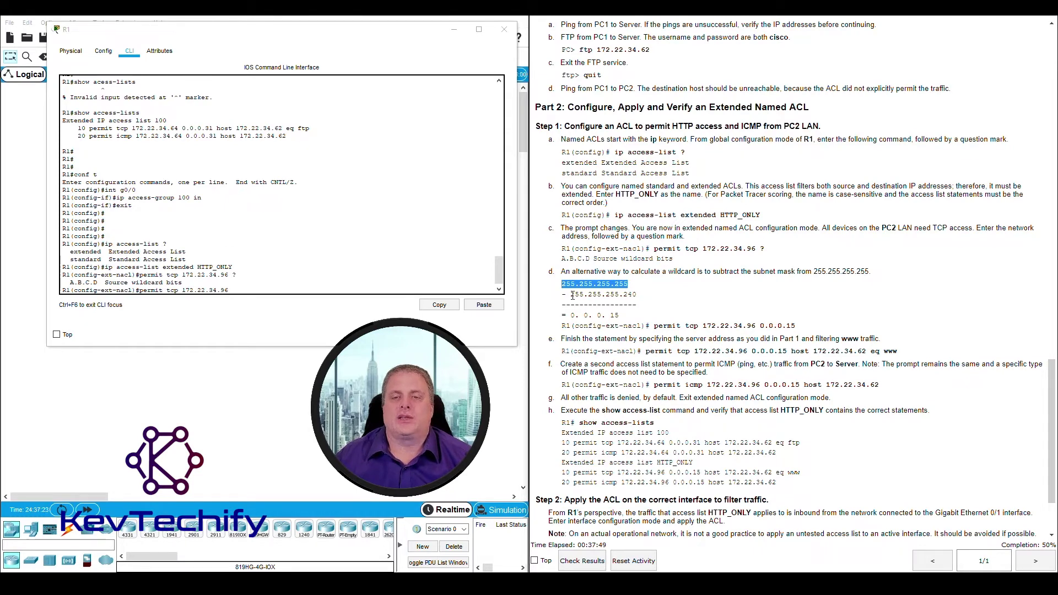
{"action": "left_click_drag", "start_coordinate": [394, 40], "coordinate": [852, 32]}
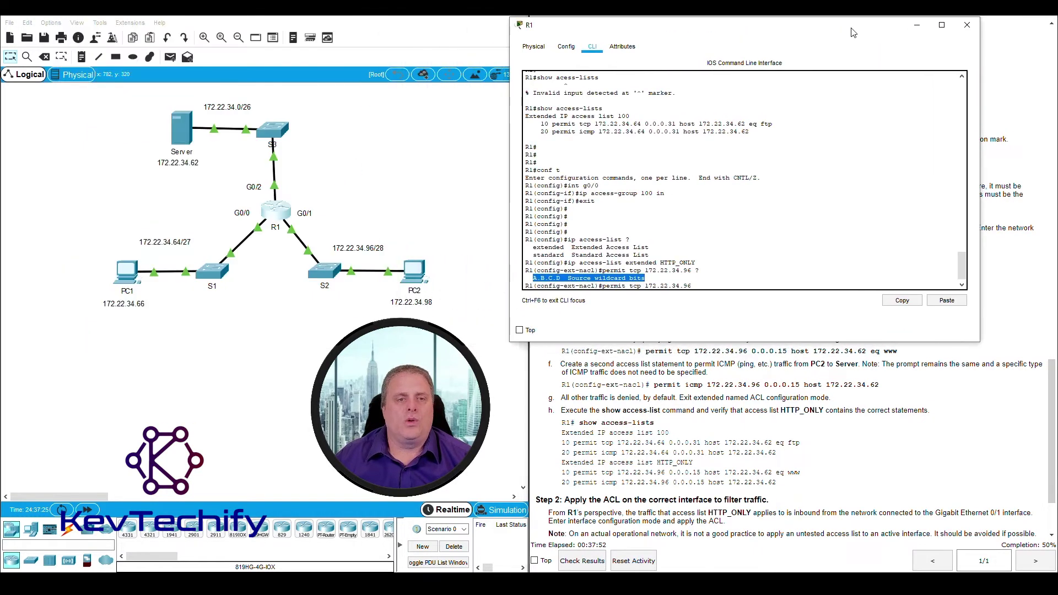
{"action": "left_click", "coordinate": [393, 254]}
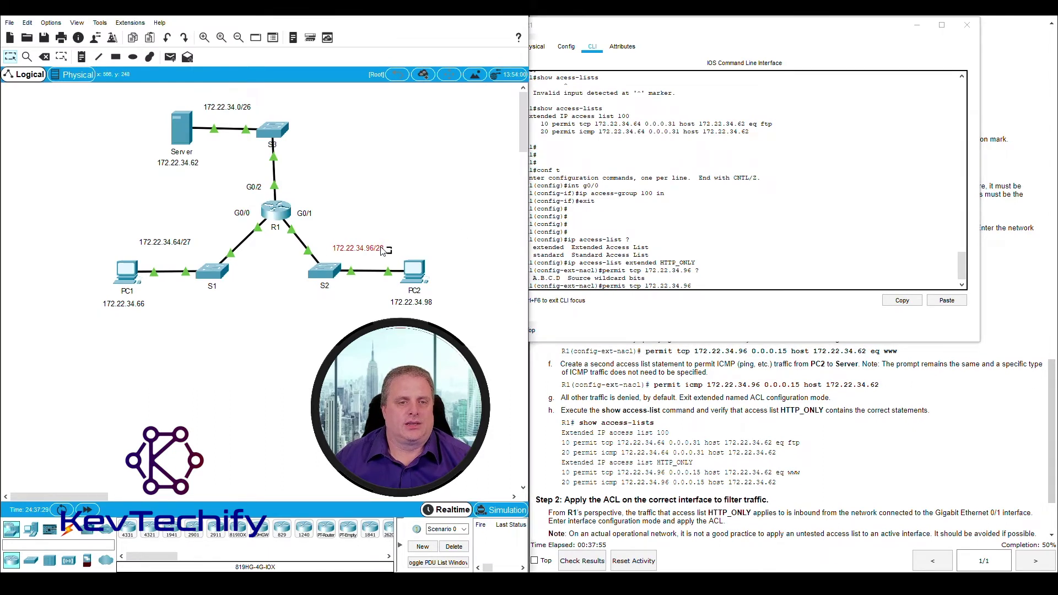
{"action": "left_click_drag", "start_coordinate": [384, 251], "coordinate": [335, 241]}
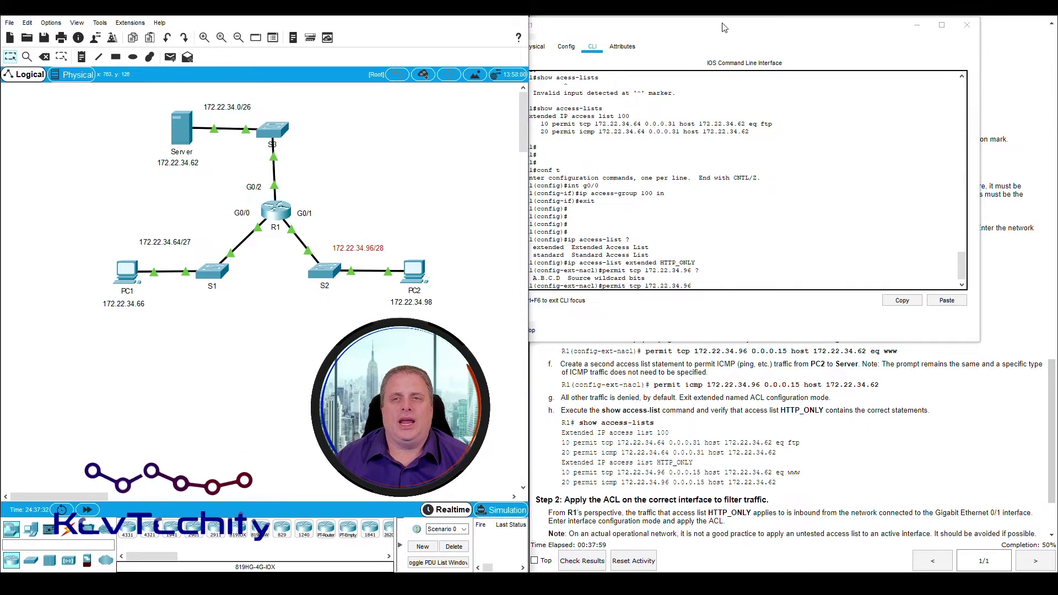
{"action": "left_click_drag", "start_coordinate": [724, 28], "coordinate": [243, 21]}
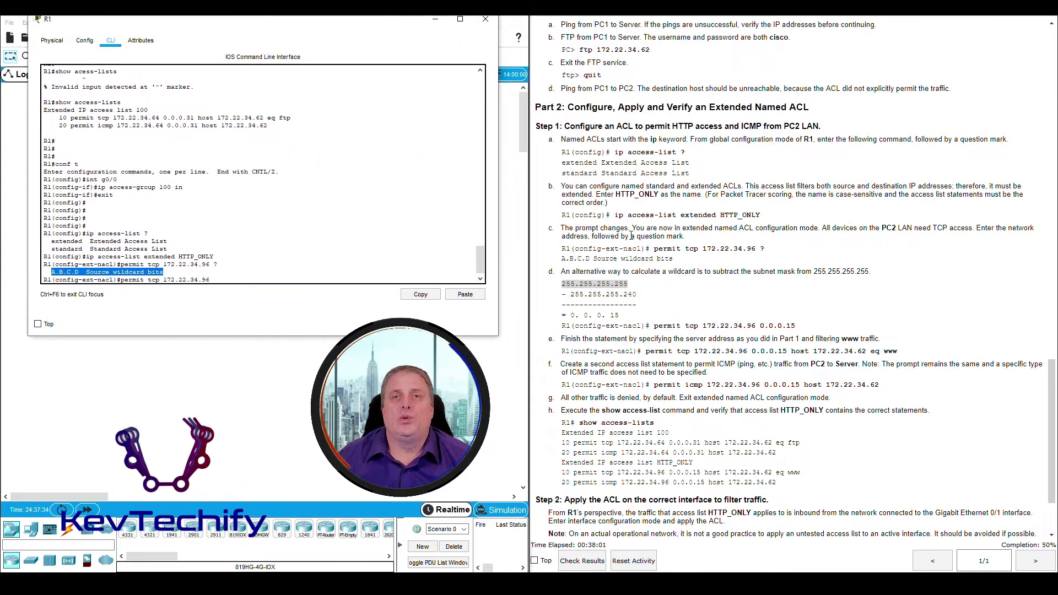
Derive wildcard 0.0.0.15 by subtracting mask 255.255.255.240 from 255.255.255.255
{"action": "left_click", "coordinate": [573, 294]}
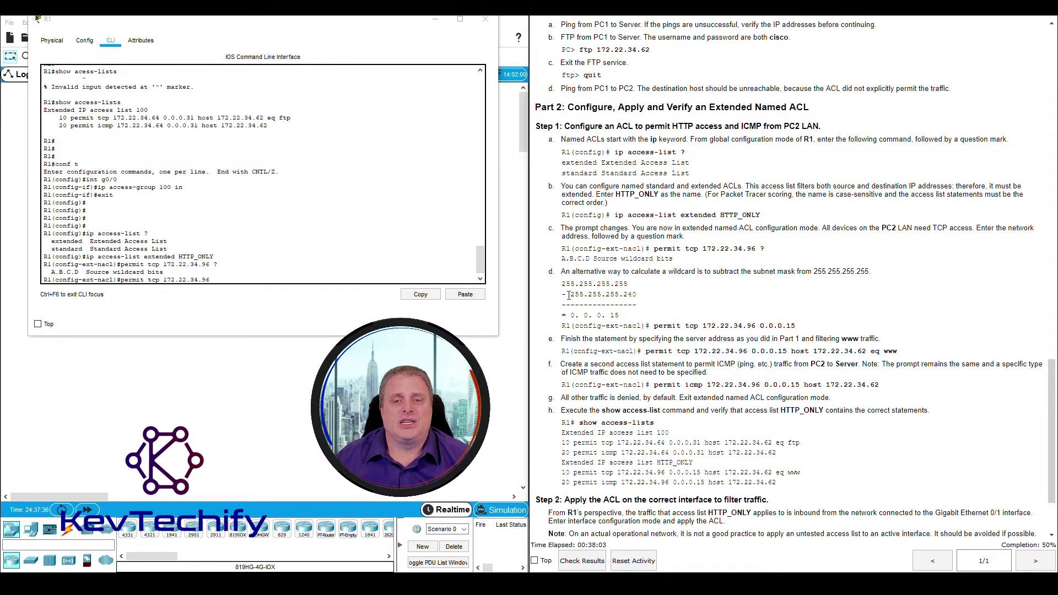
{"action": "left_click_drag", "start_coordinate": [572, 296], "coordinate": [617, 293]}
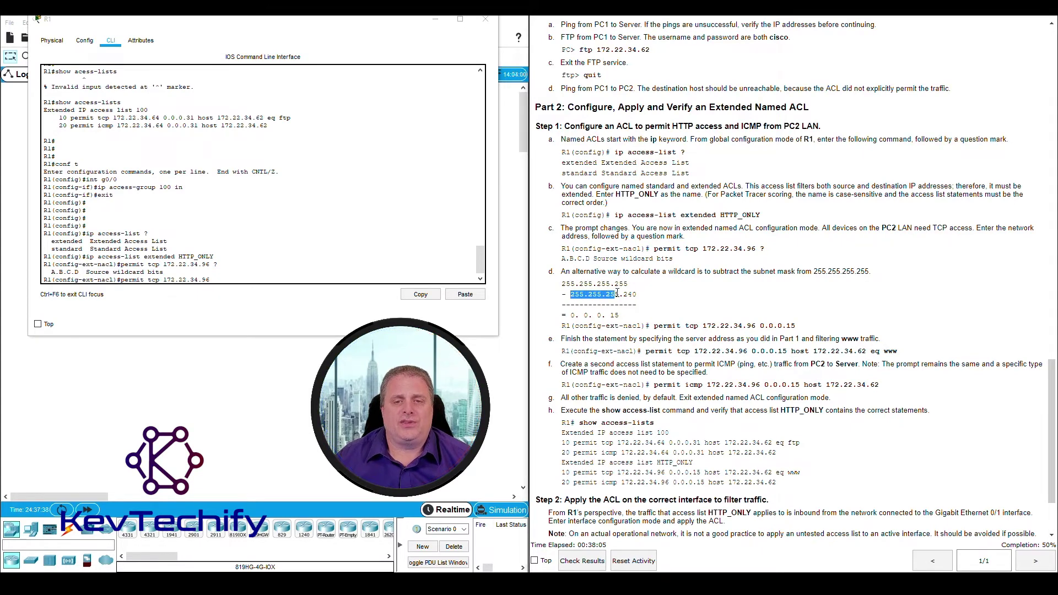
{"action": "left_click", "coordinate": [625, 294]}
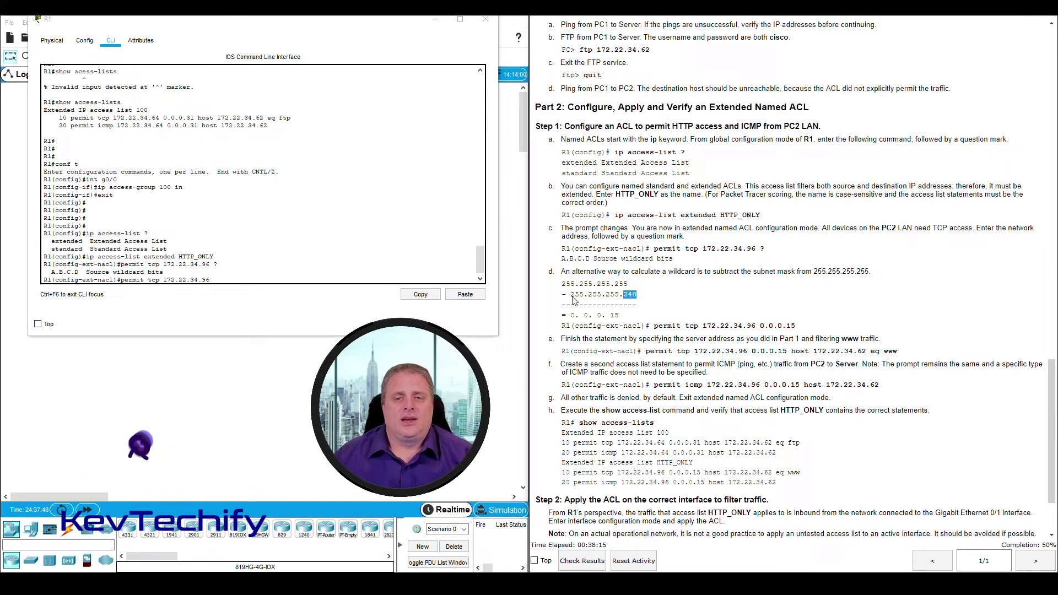
{"action": "left_click", "coordinate": [563, 286]}
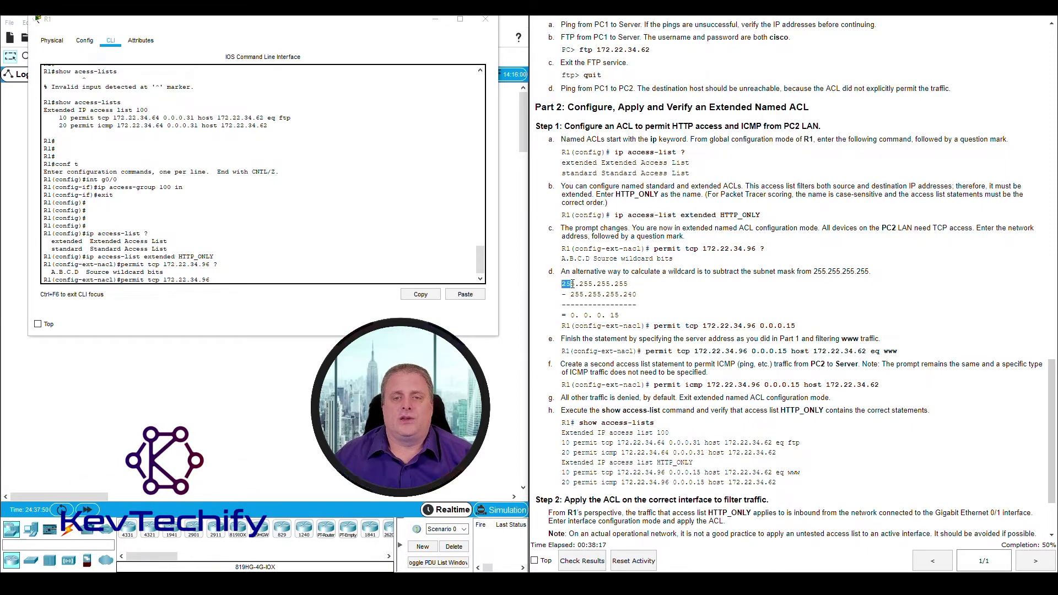
{"action": "left_click_drag", "start_coordinate": [571, 294], "coordinate": [577, 294]}
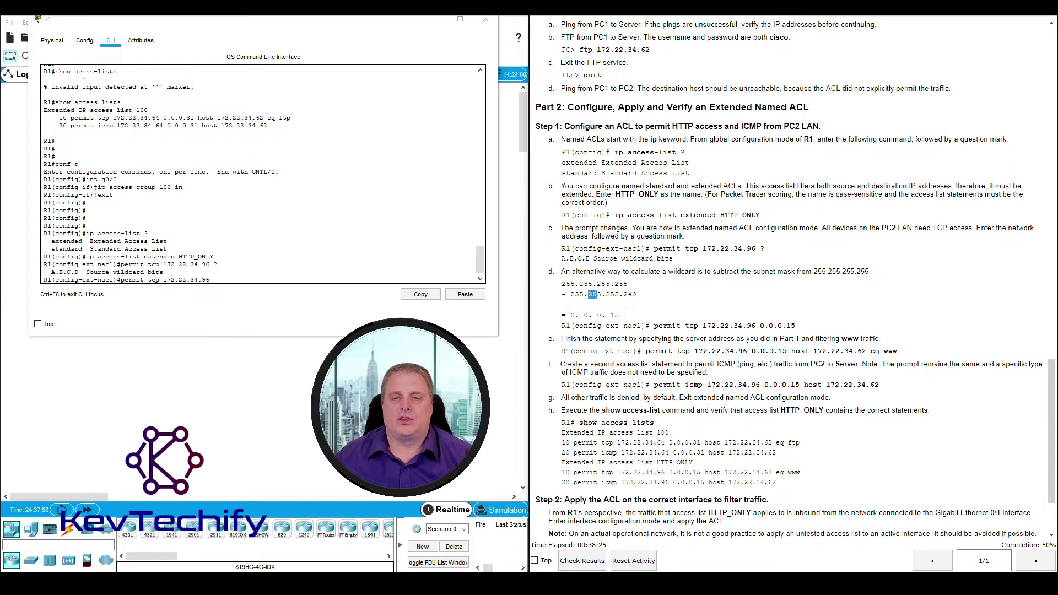
{"action": "left_click_drag", "start_coordinate": [583, 315], "coordinate": [588, 315]}
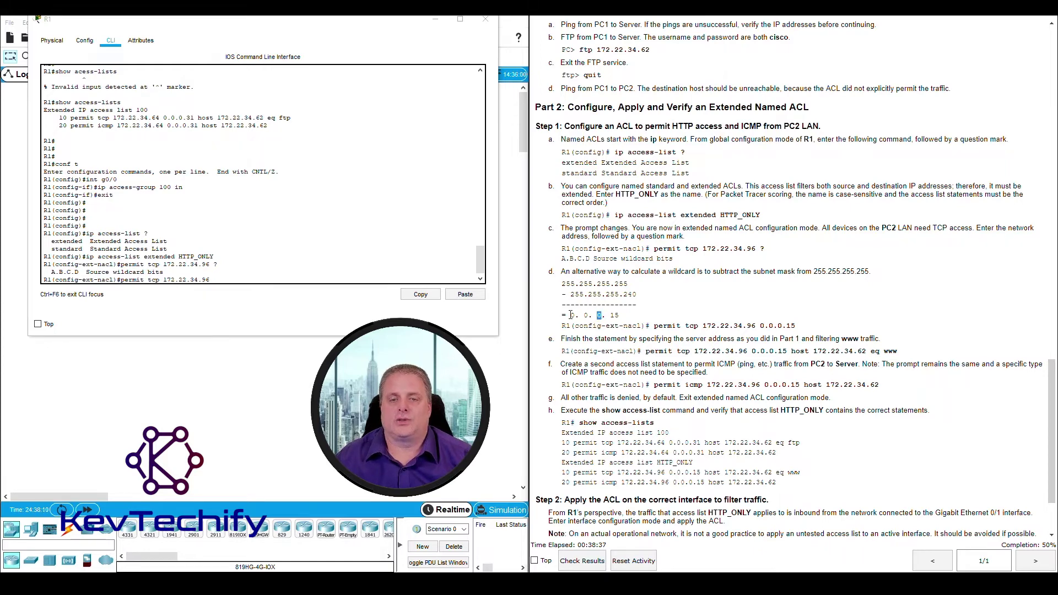
{"action": "left_click_drag", "start_coordinate": [571, 315], "coordinate": [602, 315]}
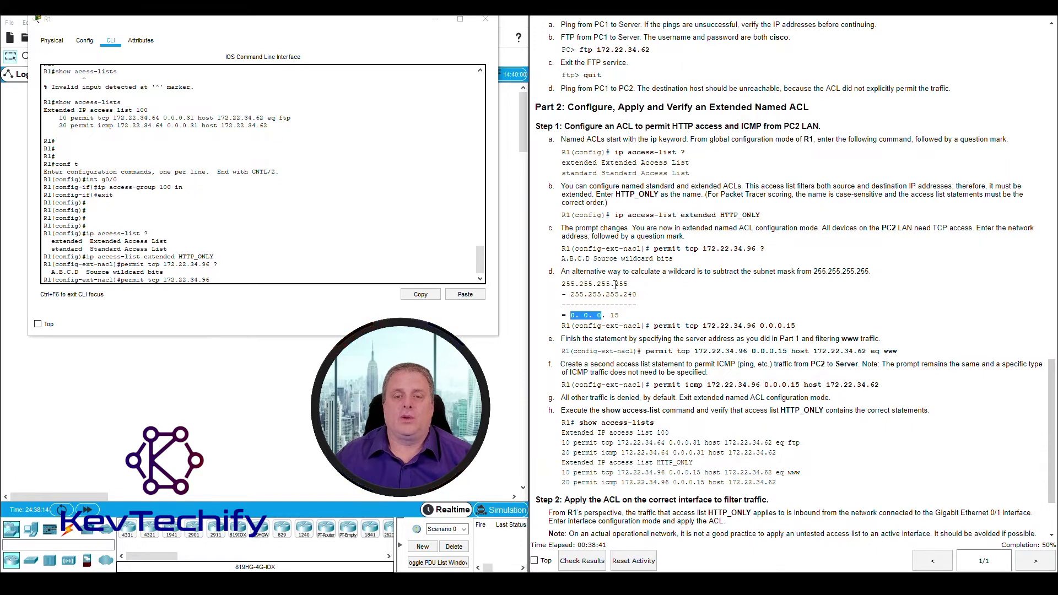
{"action": "left_click_drag", "start_coordinate": [624, 294], "coordinate": [637, 295]}
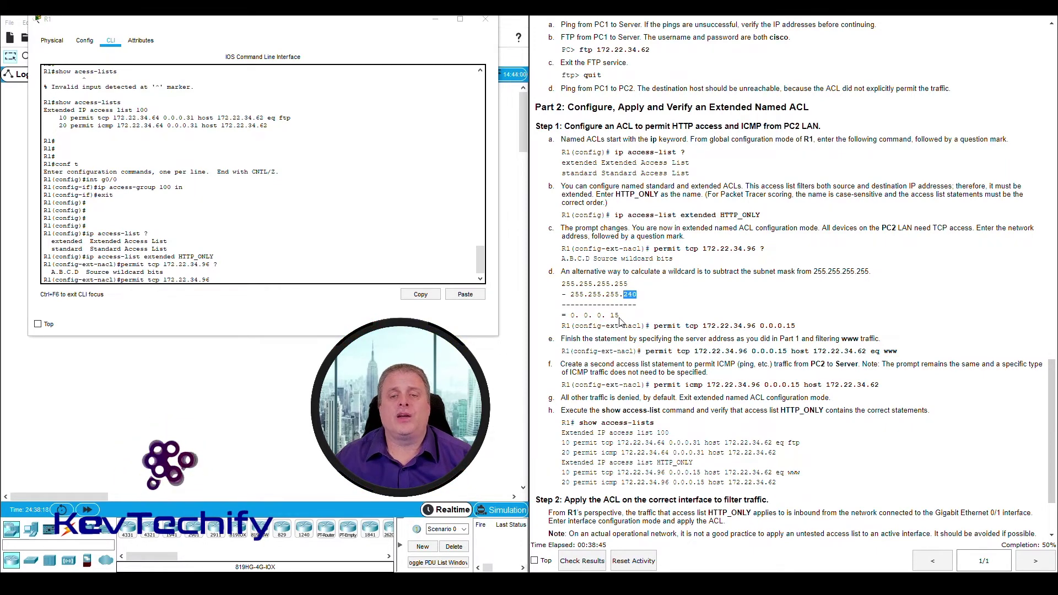
{"action": "left_click_drag", "start_coordinate": [610, 315], "coordinate": [625, 318]}
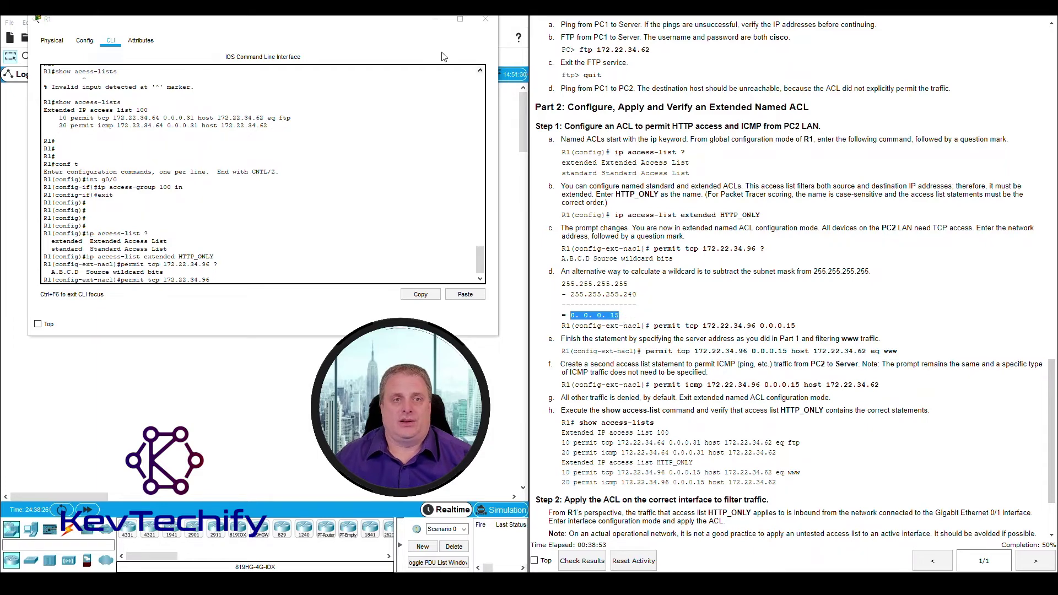
Complete 'permit tcp 172.22.34.96 0.0.0.15 host 172.22.34.62 eq www', listing ports with '?'
{"action": "left_click", "coordinate": [392, 23]}
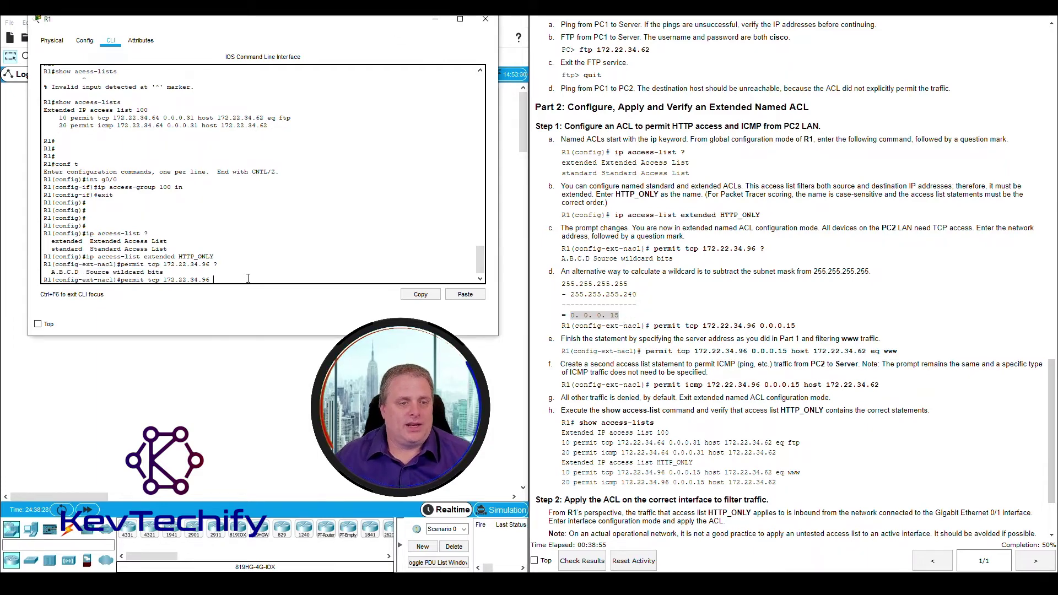
{"action": "type", "text": "0.0.0."}
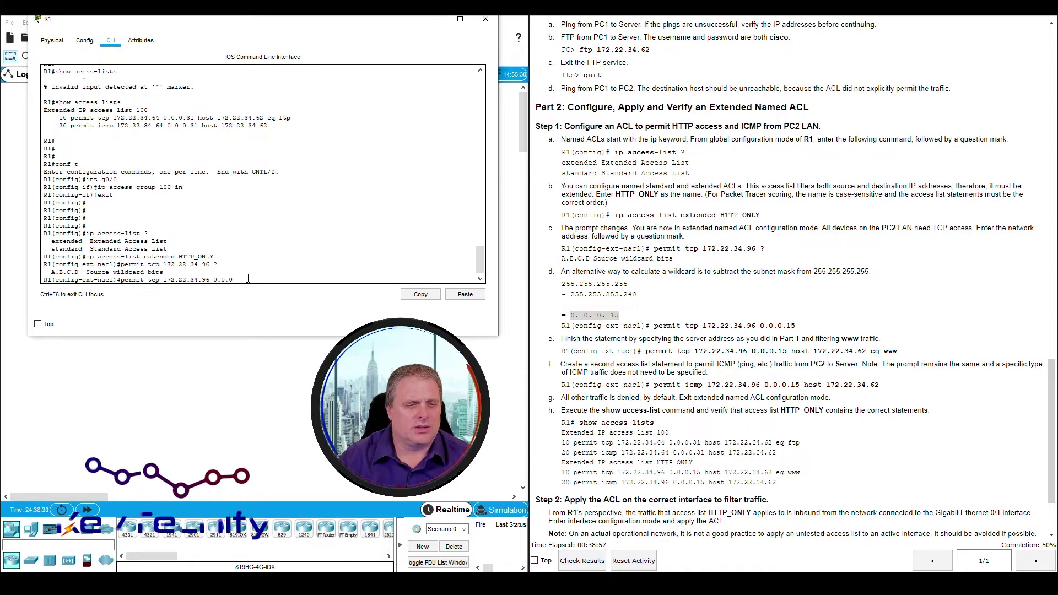
{"action": "type", "text": "15"}
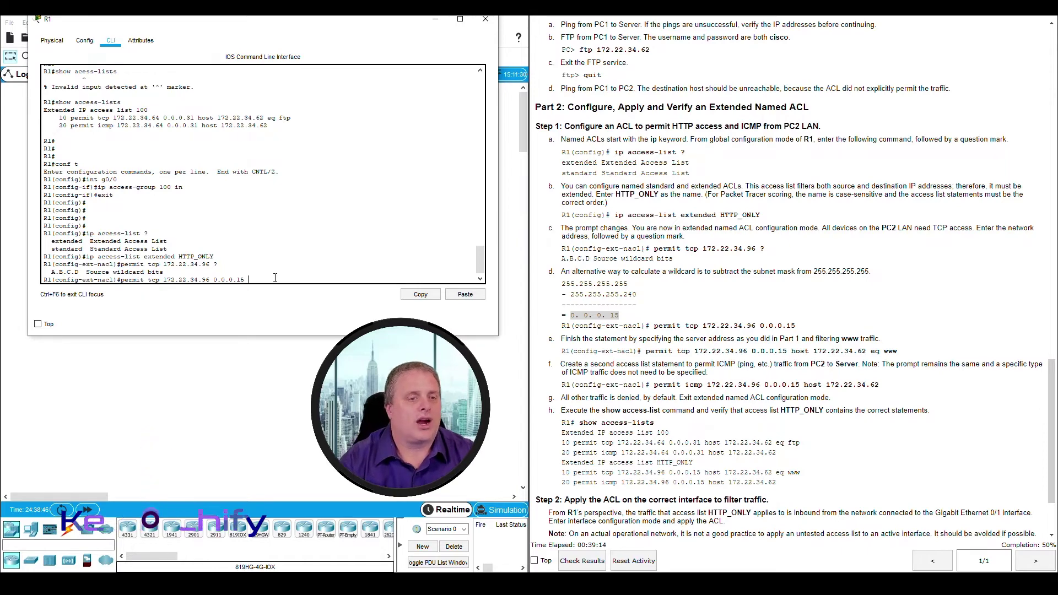
{"action": "type", "text": "host"}
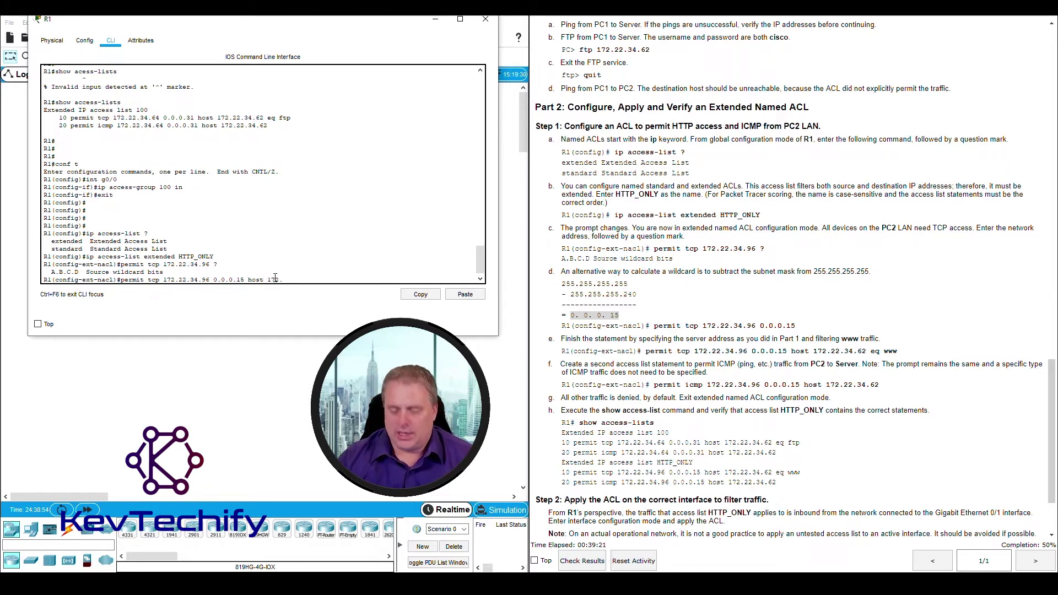
{"action": "type", "text": "172.22.34"}
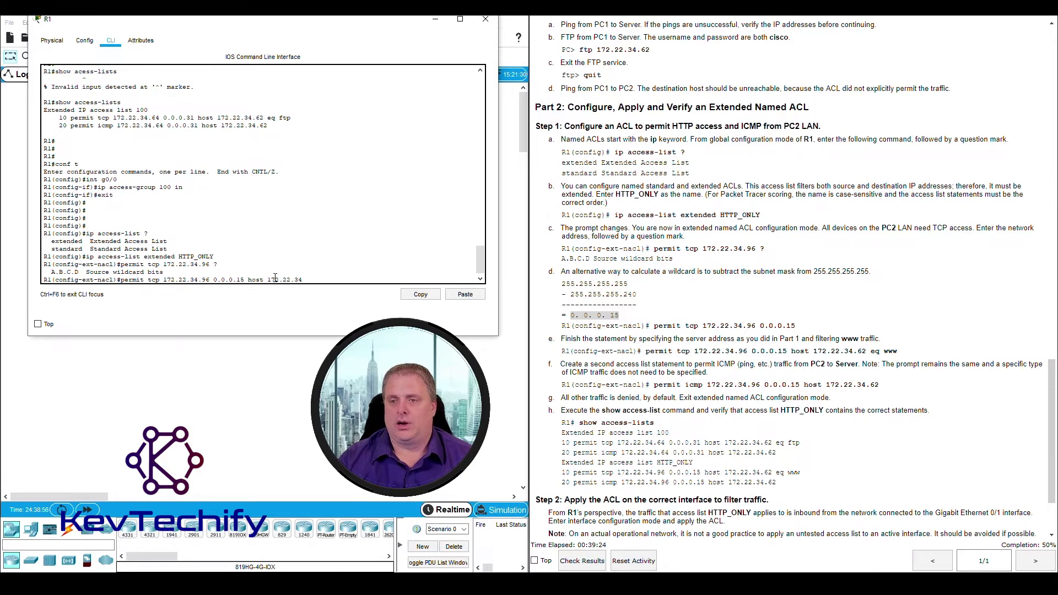
{"action": "type", "text": ".62 eq"}
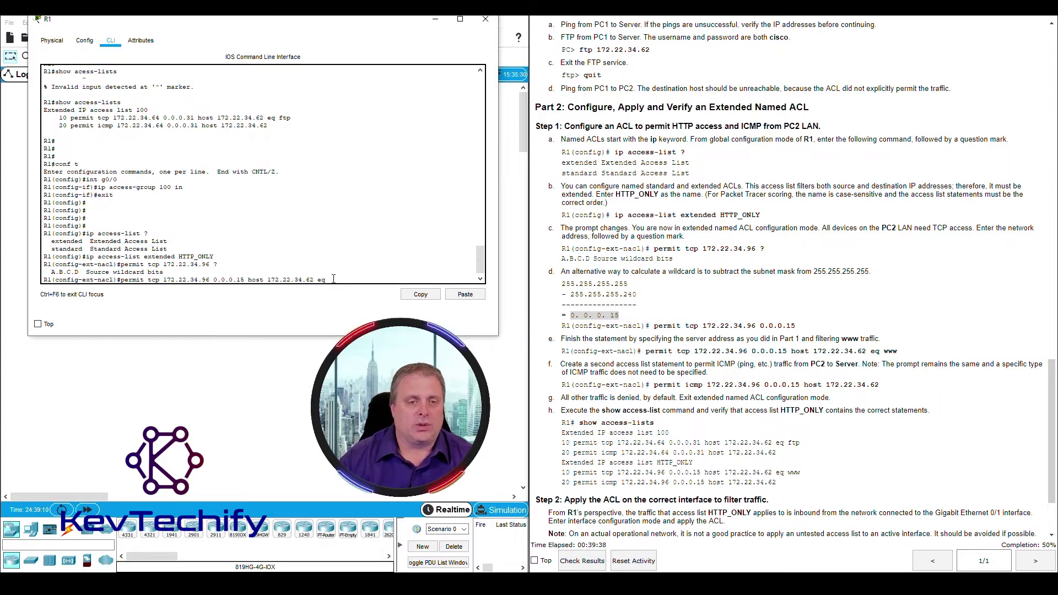
{"action": "type", "text": "?"}
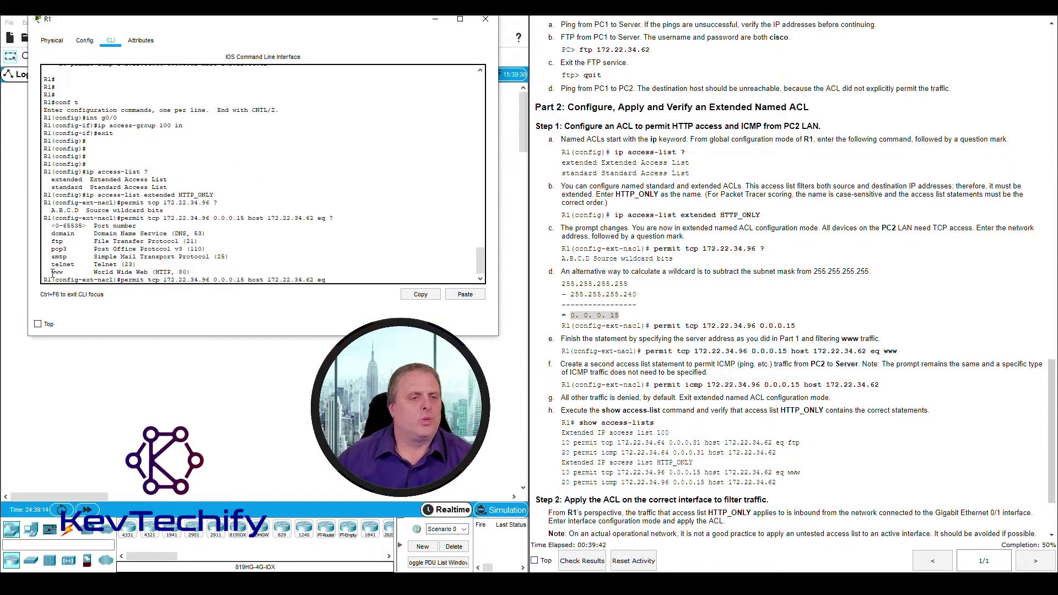
{"action": "left_click_drag", "start_coordinate": [53, 272], "coordinate": [194, 271]}
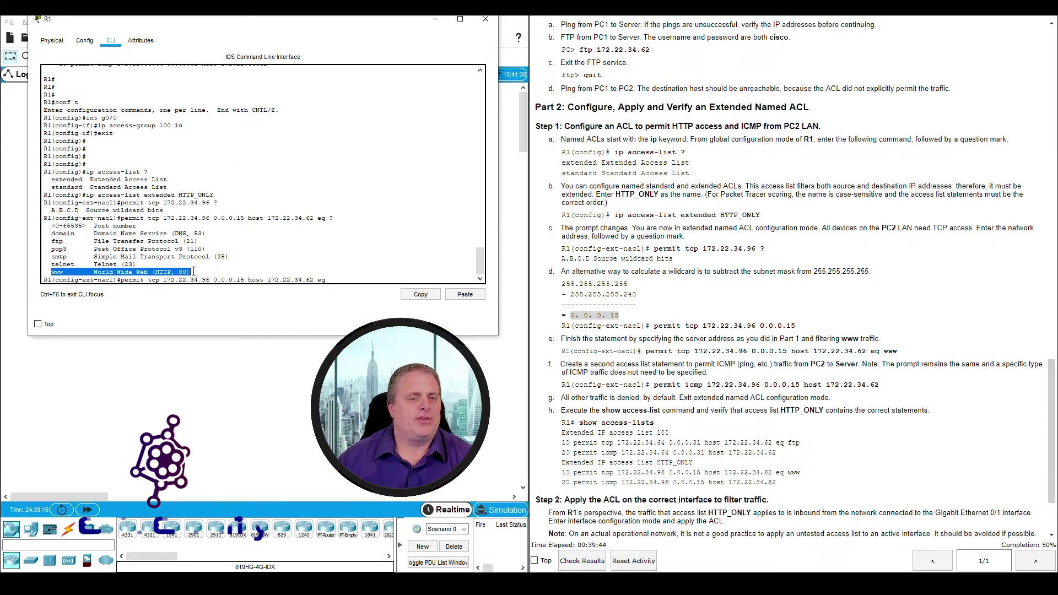
{"action": "left_click", "coordinate": [355, 278]}
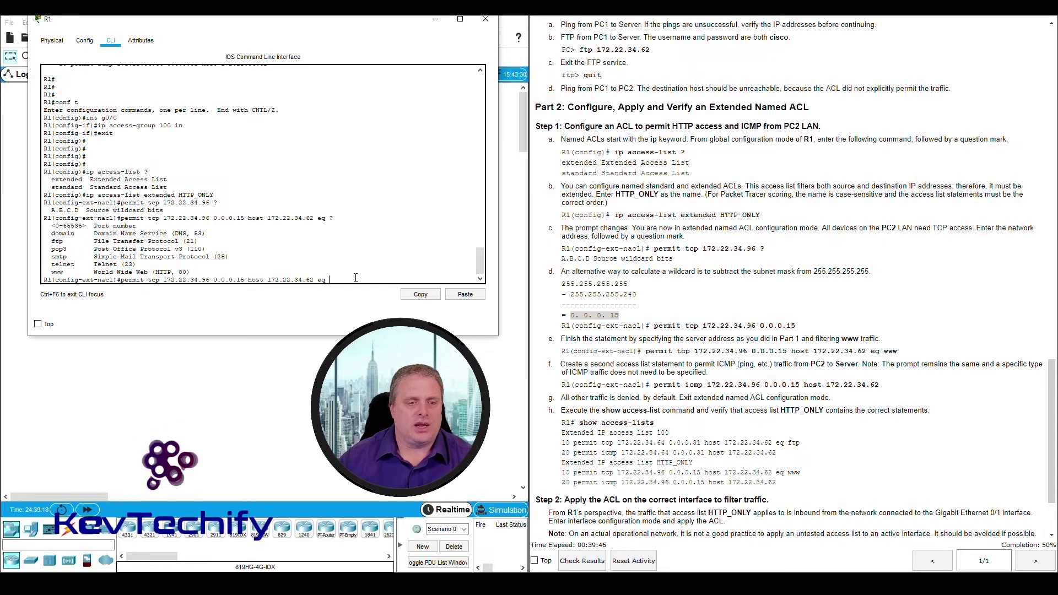
{"action": "type", "text": "w"}
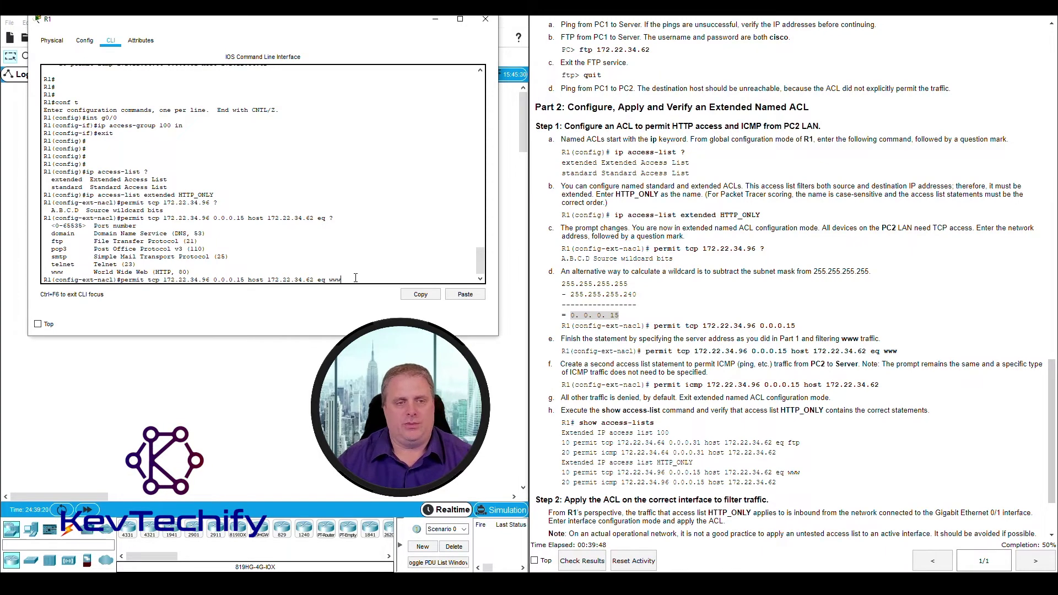
{"action": "type", "text": "ww"}
{"action": "key", "text": "Return"}
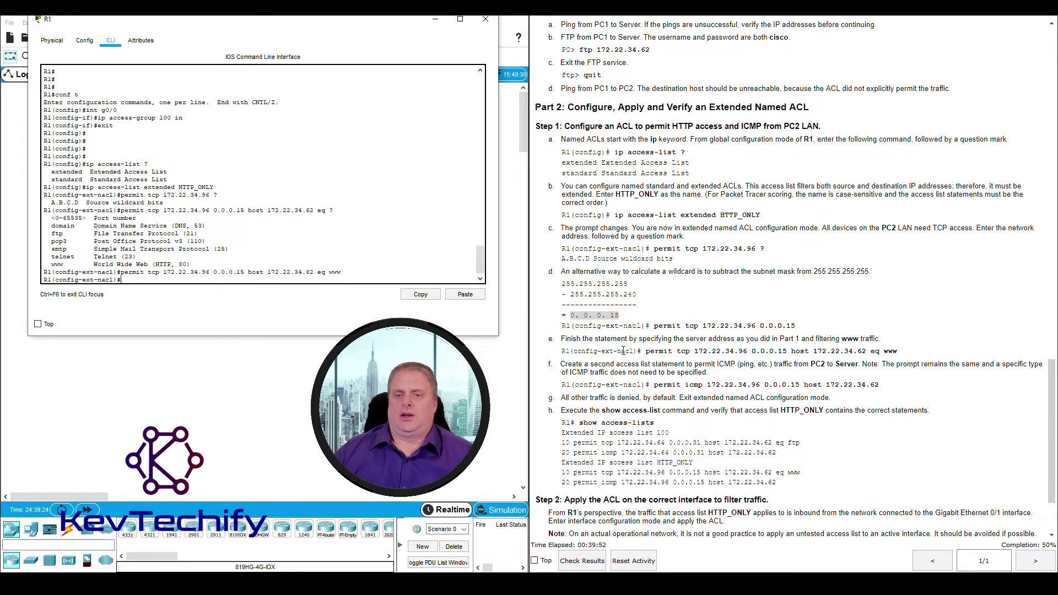
{"action": "scroll", "coordinate": [573, 368], "scroll_direction": "down", "scroll_amount": 3}
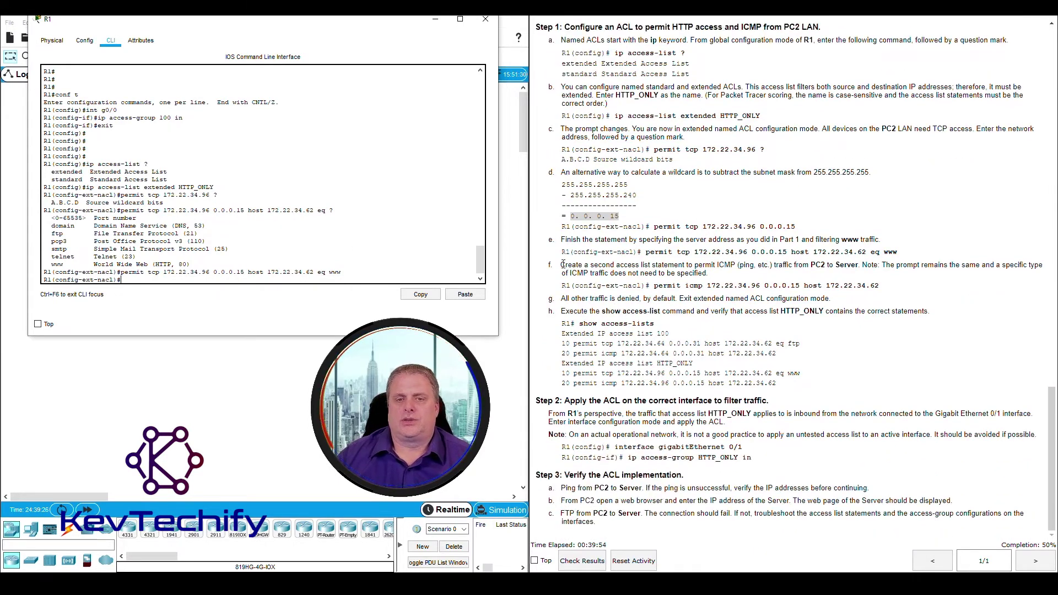
{"action": "left_click_drag", "start_coordinate": [562, 265], "coordinate": [835, 265]}
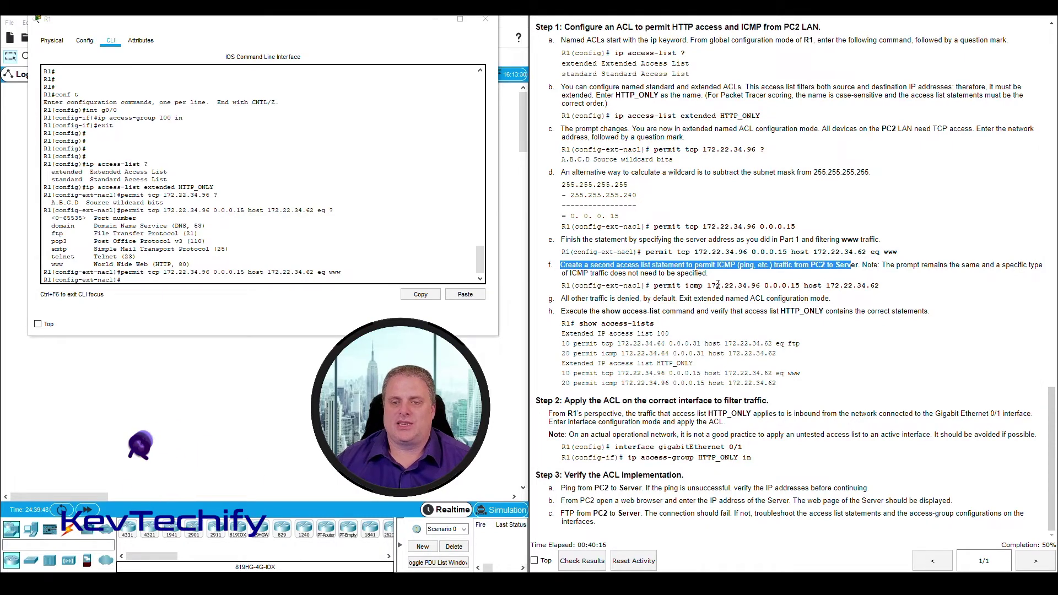
Enter 'permit icmp 172.22.34.96 0.0.0.15 host 172.22.34.62' into HTTP_ONLY
{"action": "left_click", "coordinate": [138, 278]}
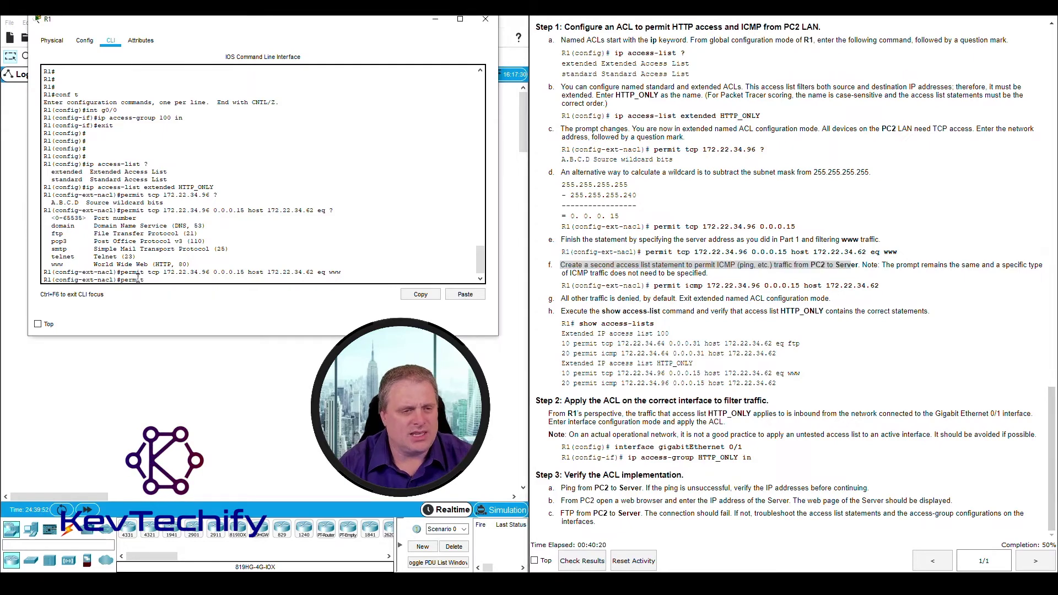
{"action": "type", "text": "permit"}
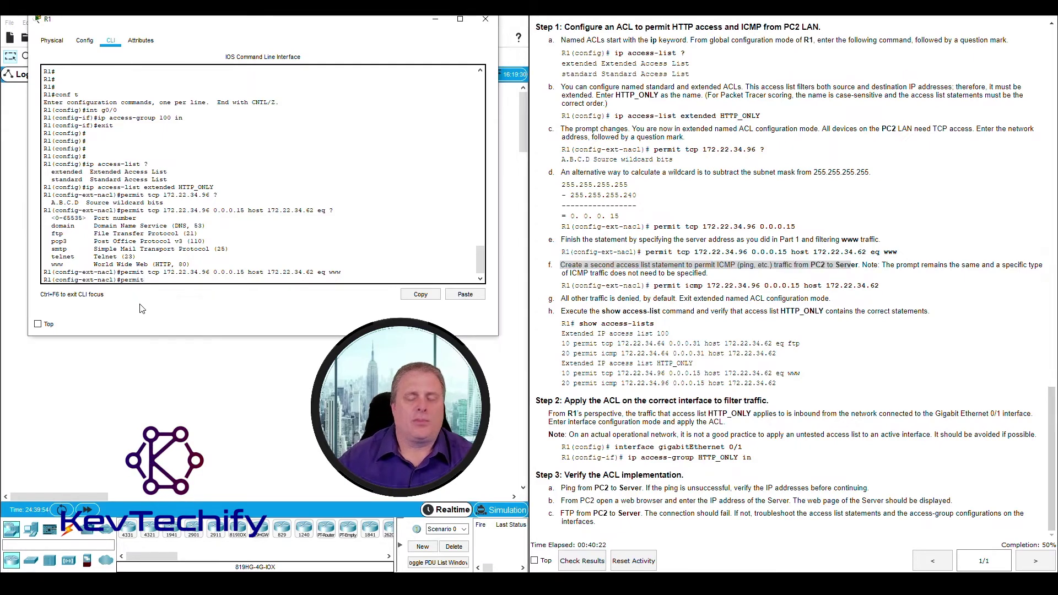
{"action": "type", "text": " icmp"}
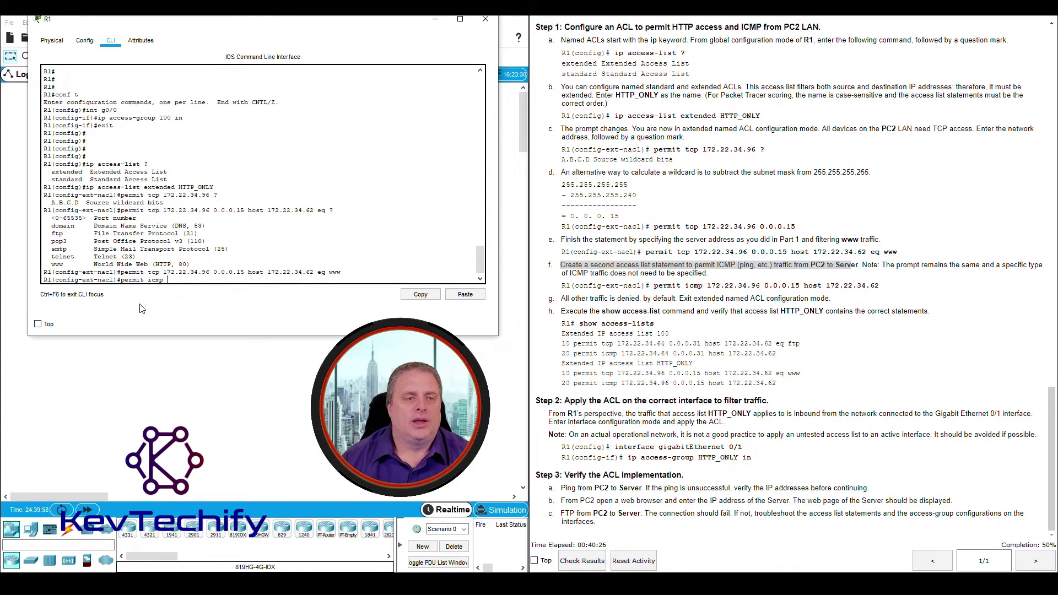
{"action": "type", "text": " 172"}
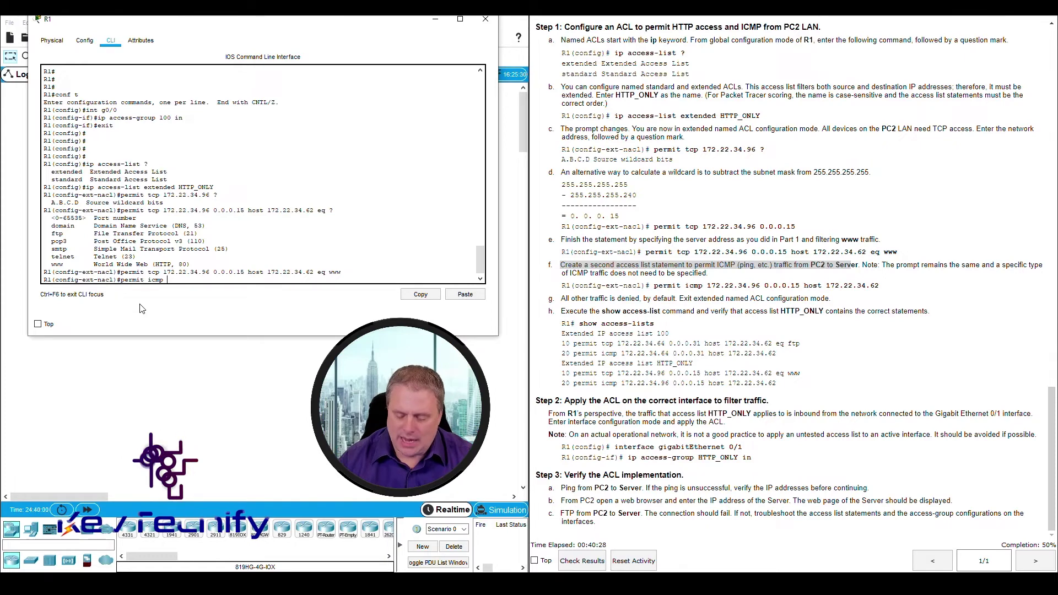
{"action": "type", "text": "."}
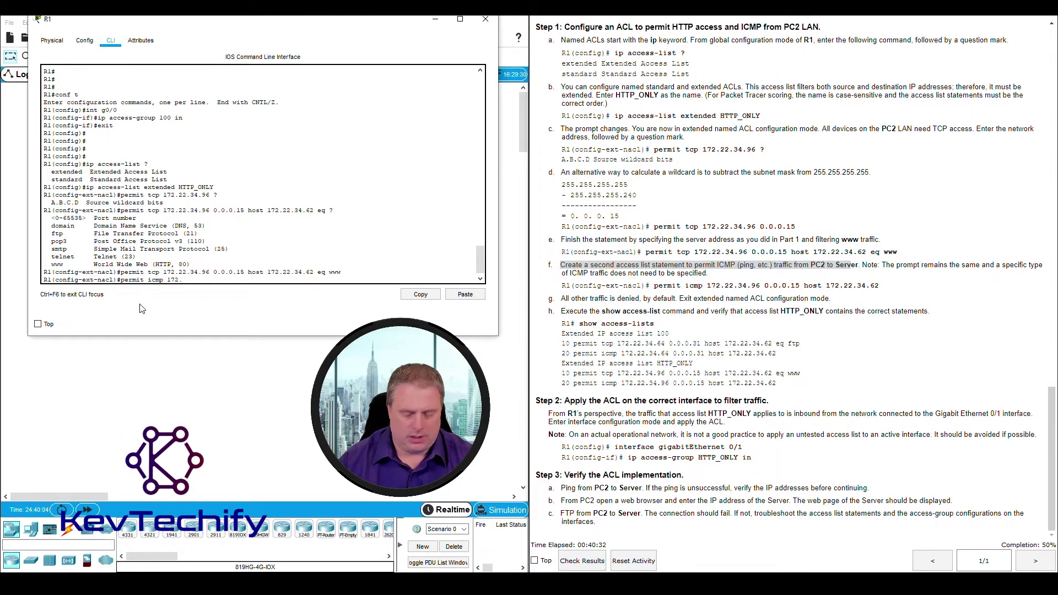
{"action": "type", "text": "12.34."}
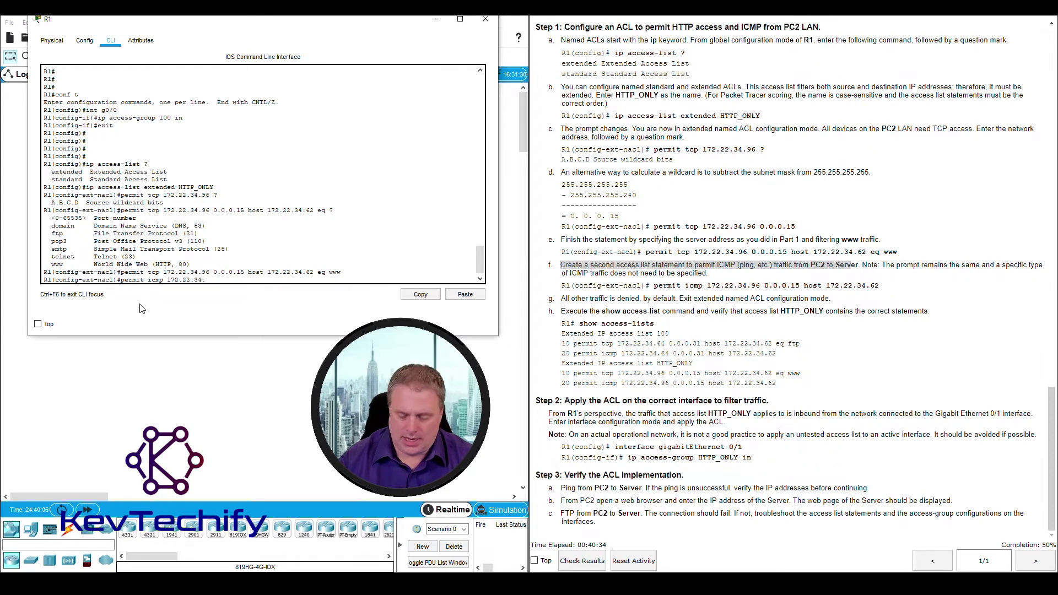
{"action": "type", "text": "96"}
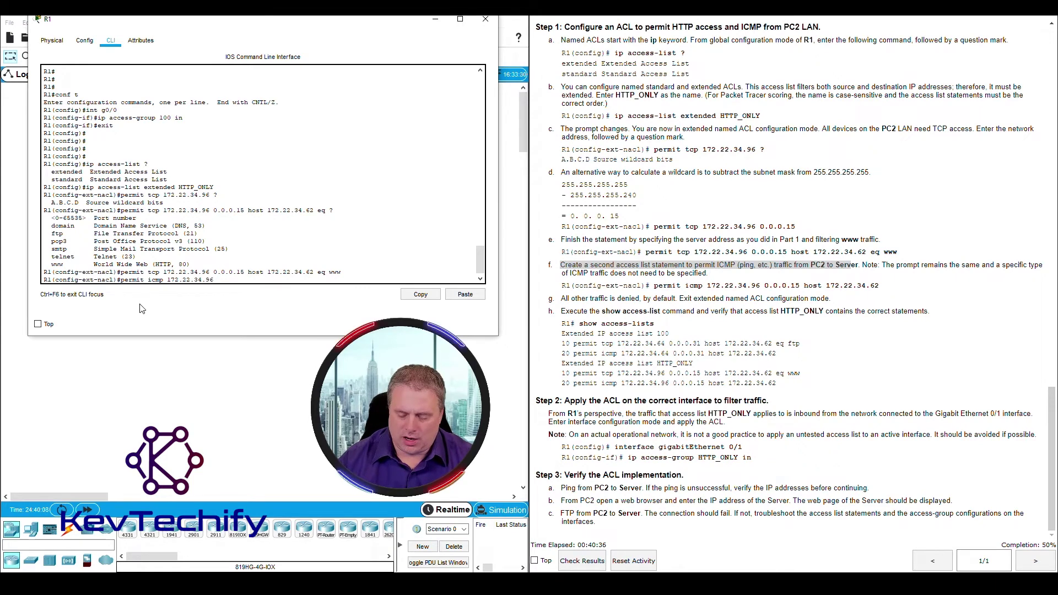
{"action": "type", "text": " 0.0.0."}
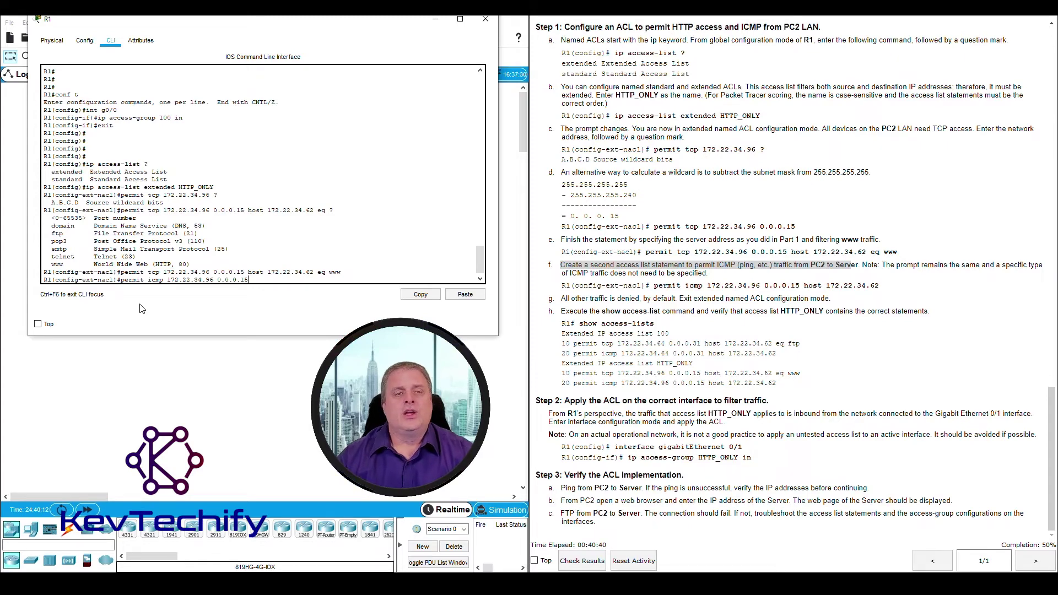
{"action": "type", "text": "15 "}
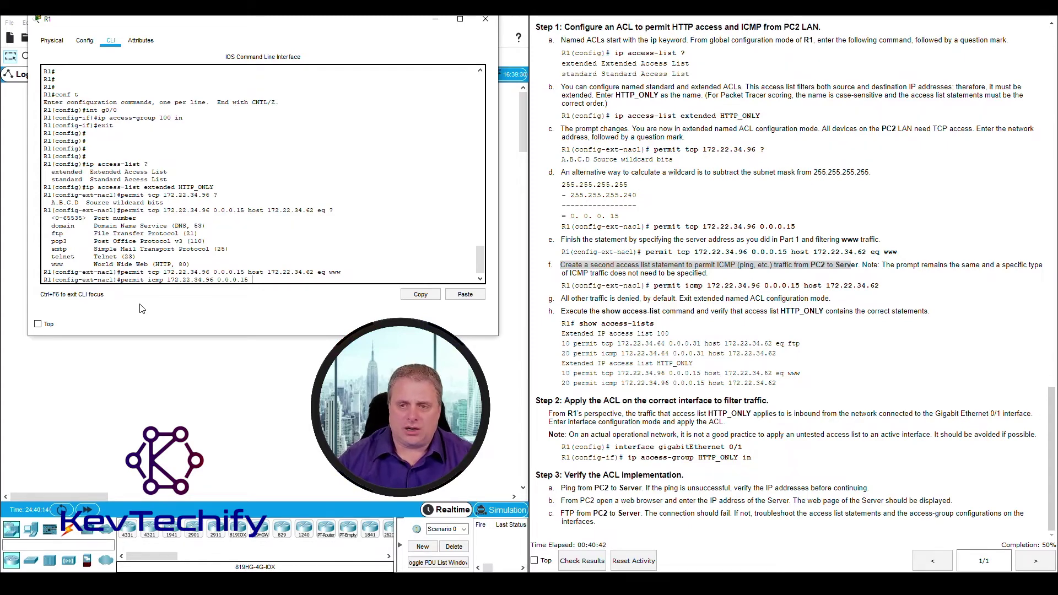
{"action": "type", "text": "hos"}
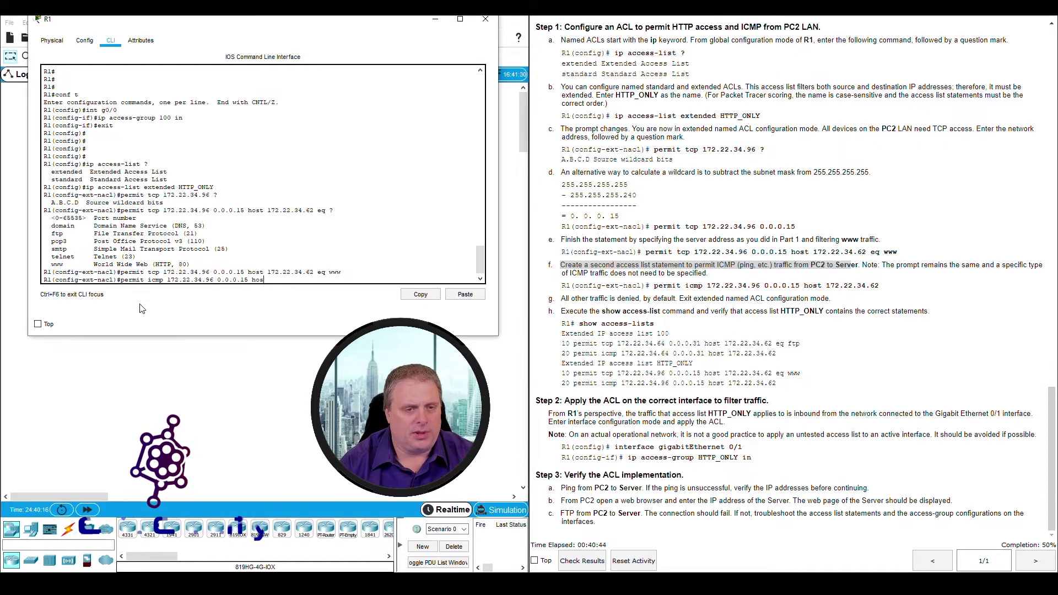
{"action": "type", "text": "t "}
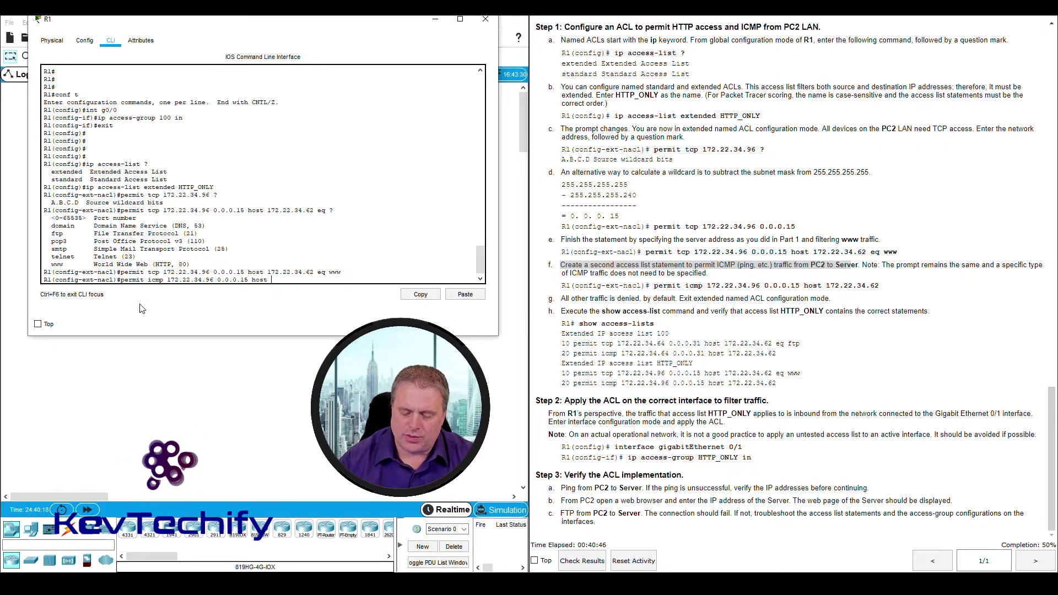
{"action": "type", "text": "172.22.34.62"}
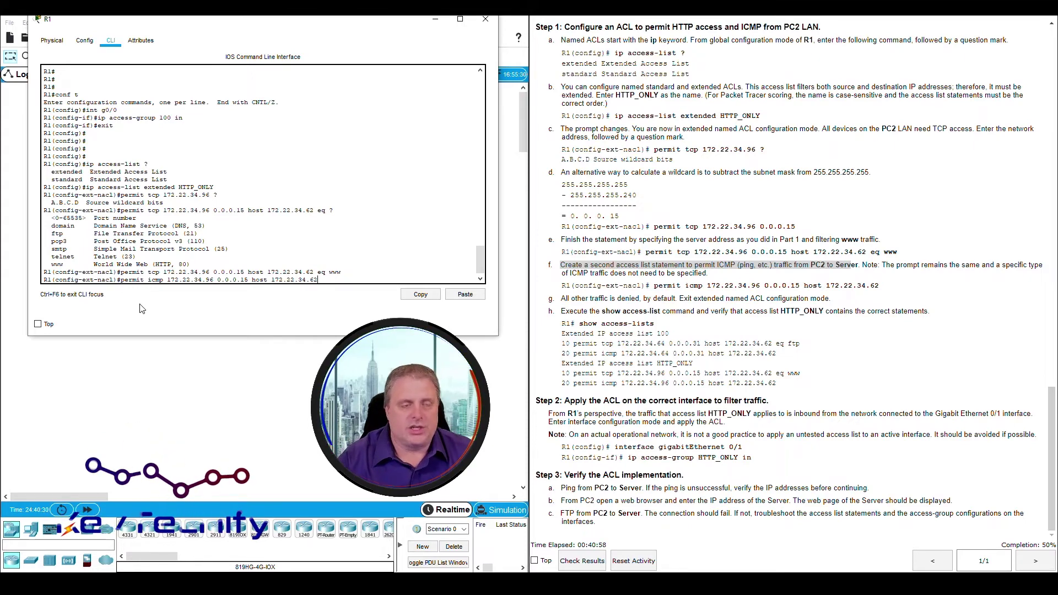
{"action": "key", "text": "Return"}
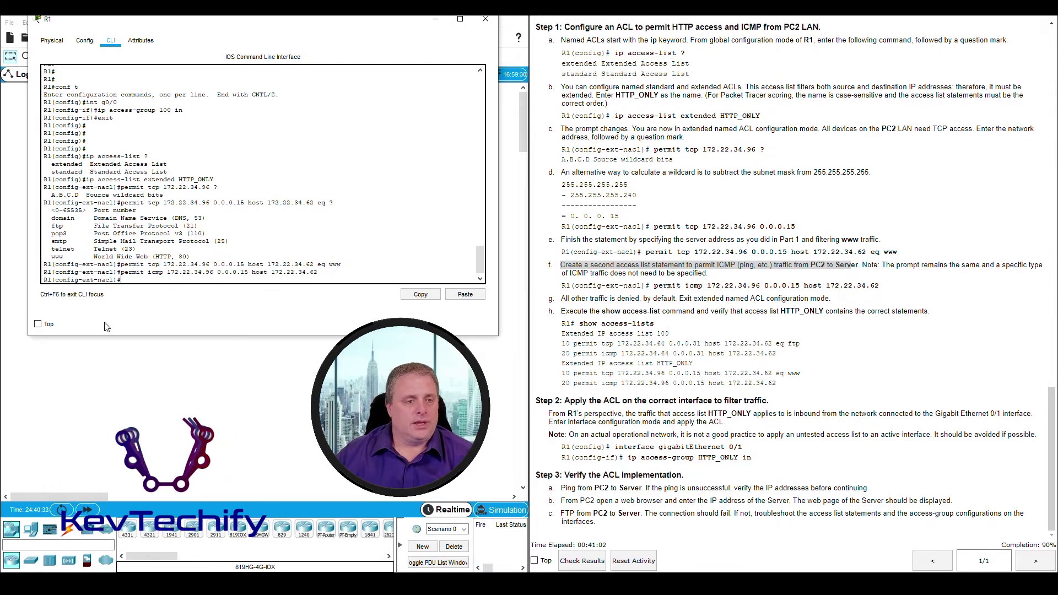
Highlight the new ICMP statement and the instruction that all other traffic is denied
{"action": "left_click_drag", "start_coordinate": [146, 274], "coordinate": [301, 271]}
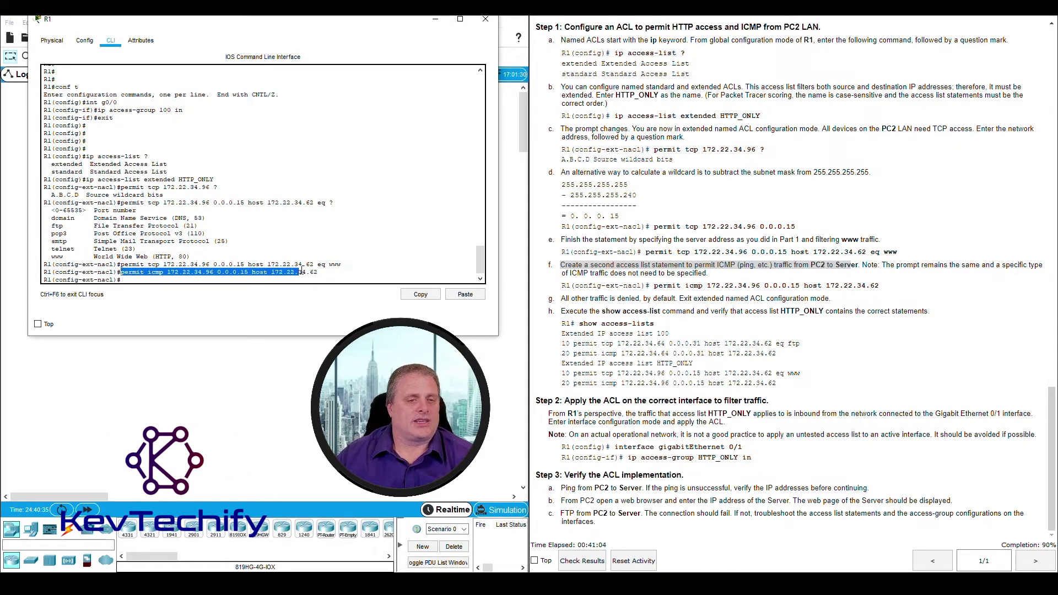
{"action": "left_click", "coordinate": [712, 263]}
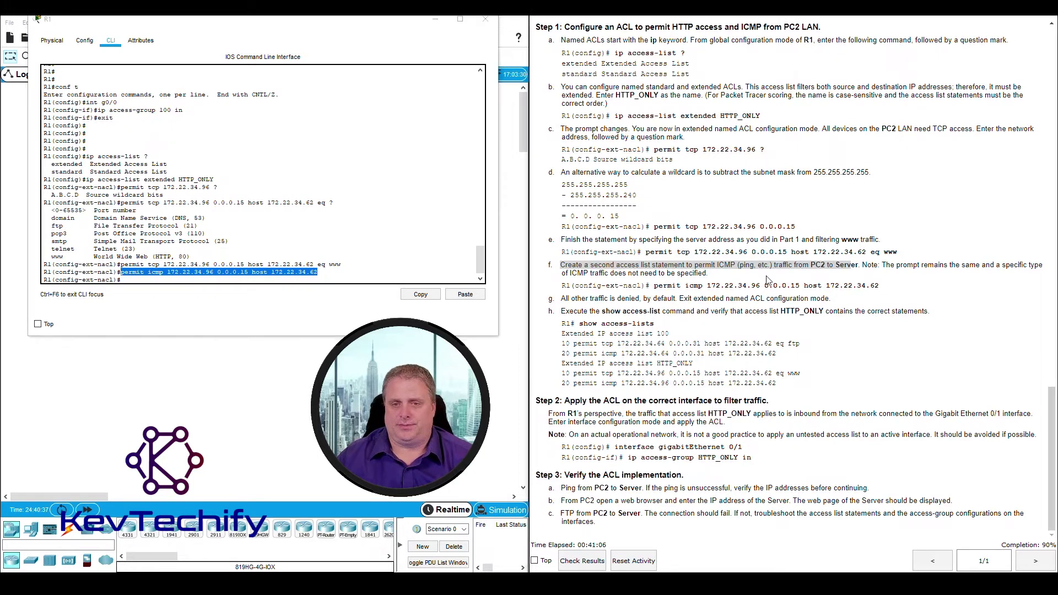
{"action": "left_click_drag", "start_coordinate": [563, 300], "coordinate": [822, 298]}
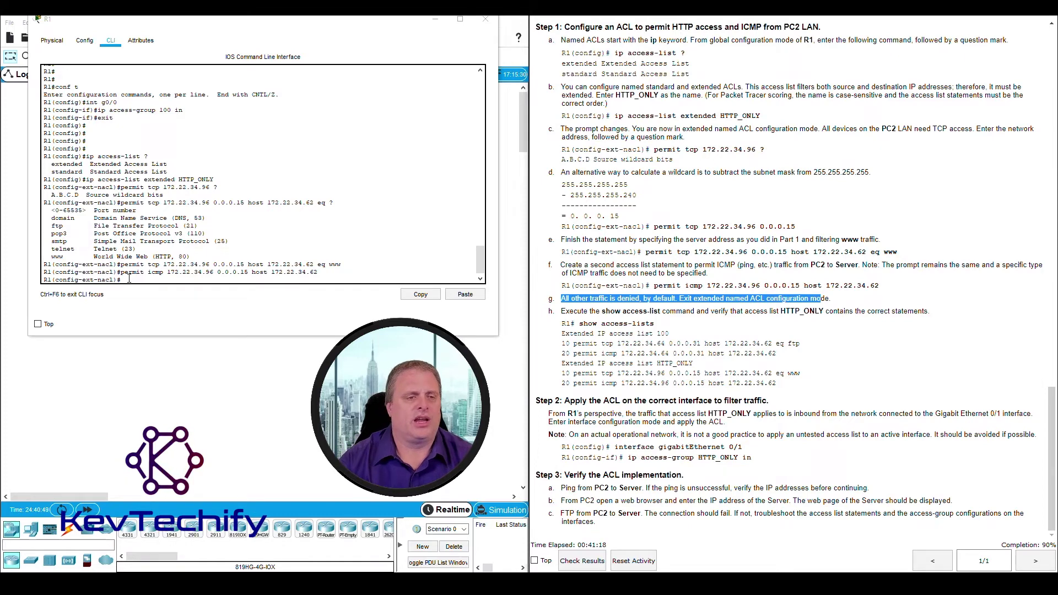
Exit the named ACL and global configuration modes back to privileged EXEC
{"action": "left_click", "coordinate": [129, 278]}
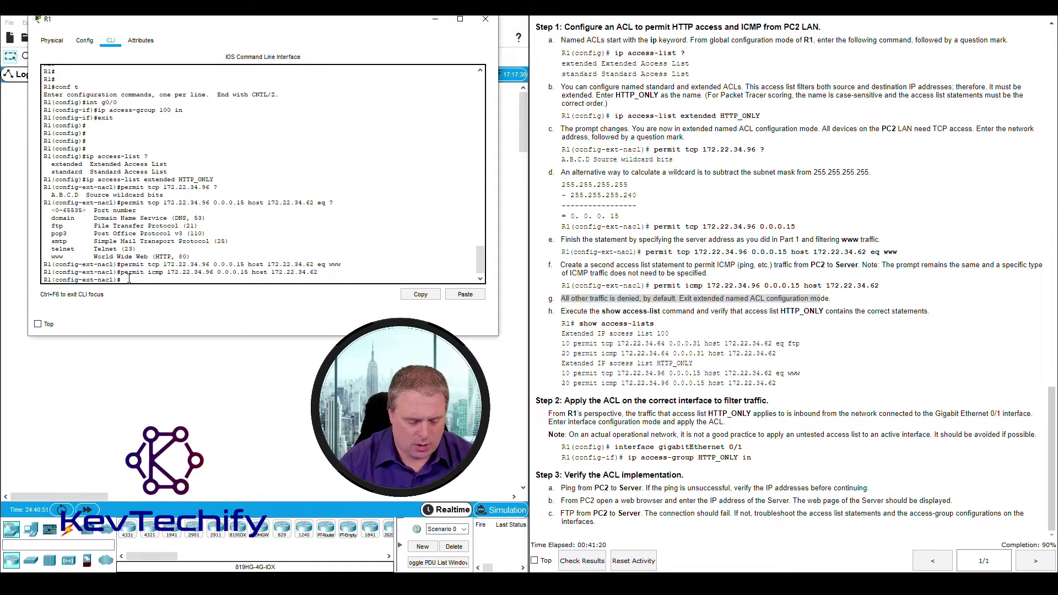
{"action": "type", "text": "exit"}
{"action": "key", "text": "Return"}
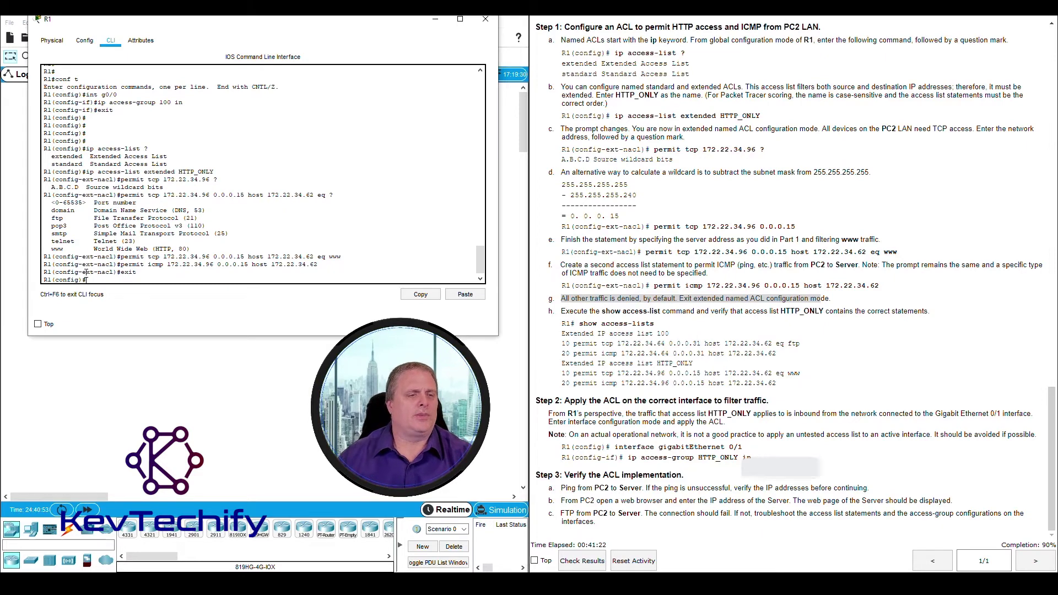
{"action": "triple_click", "coordinate": [90, 278]}
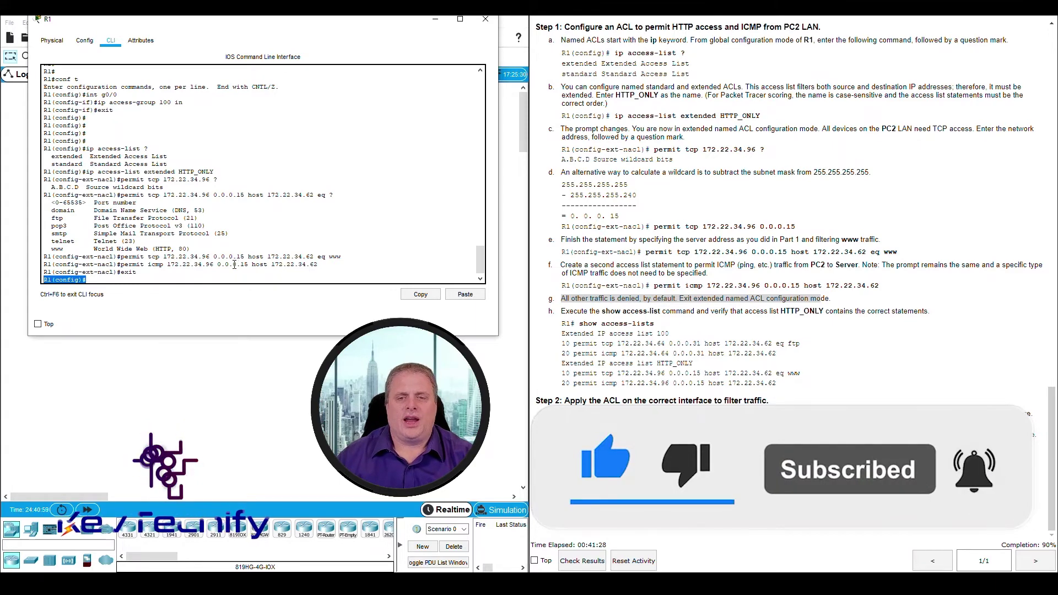
{"action": "left_click", "coordinate": [110, 277]}
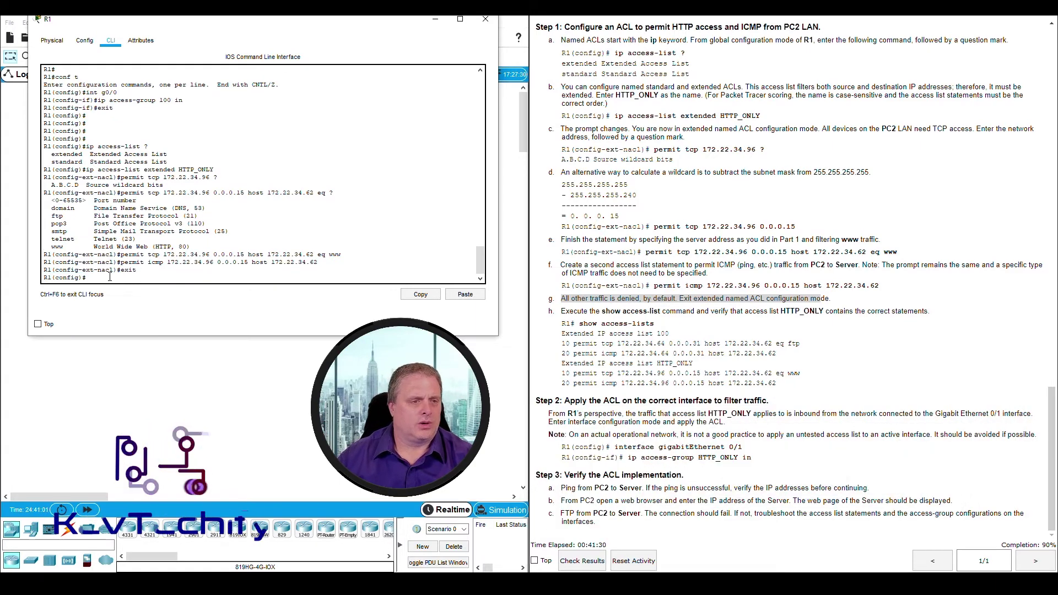
{"action": "type", "text": "exit"}
{"action": "key", "text": "Return"}
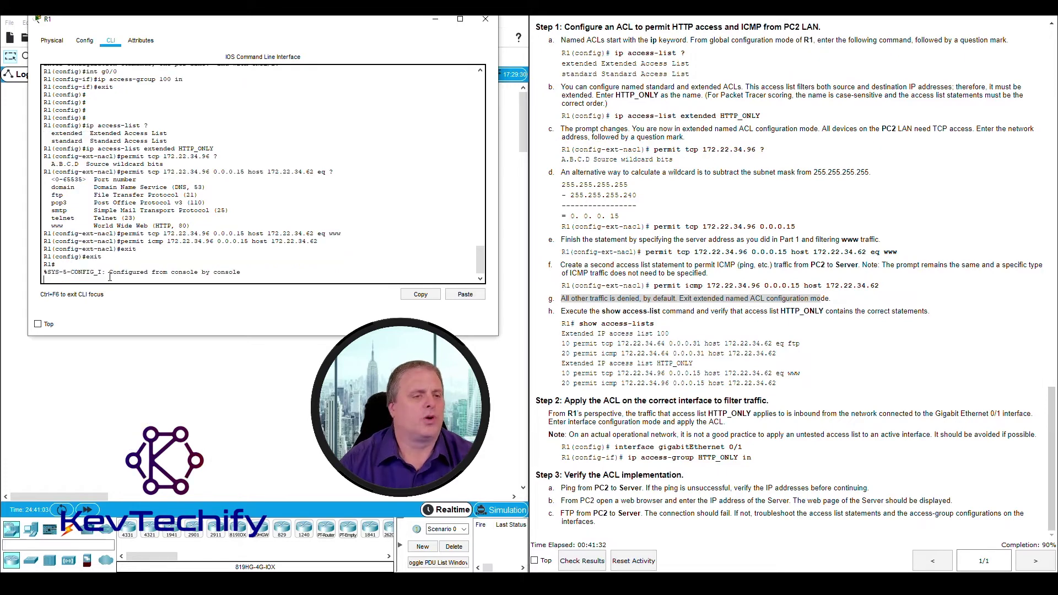
{"action": "key", "text": "Return"}
{"action": "key", "text": "Return"}
{"action": "key", "text": "Return"}
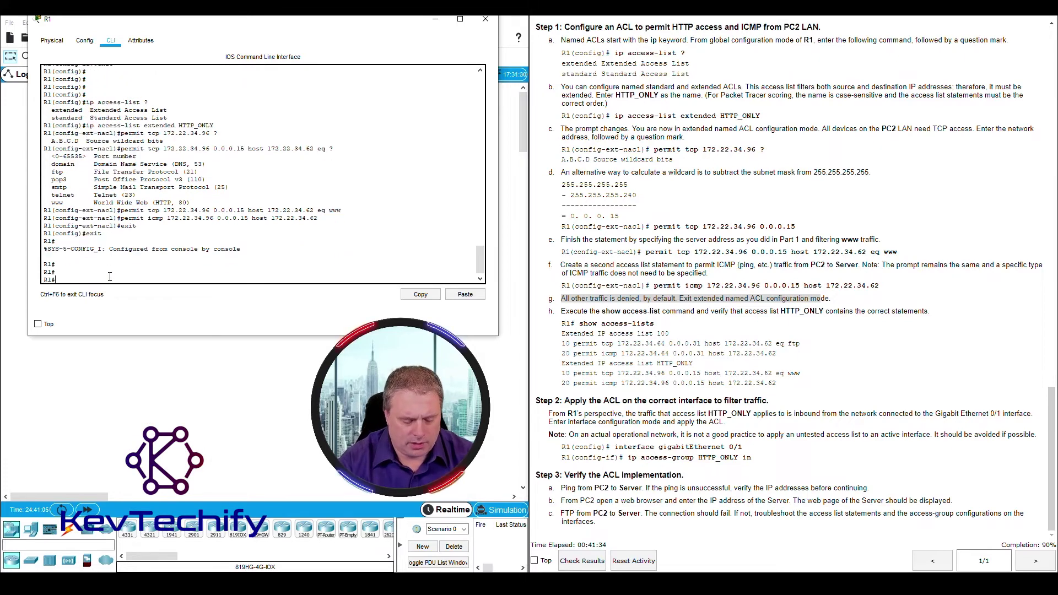
Run 'show access-lists', correcting the misspelled 'acess' via the recalled command
{"action": "type", "text": "show ac"}
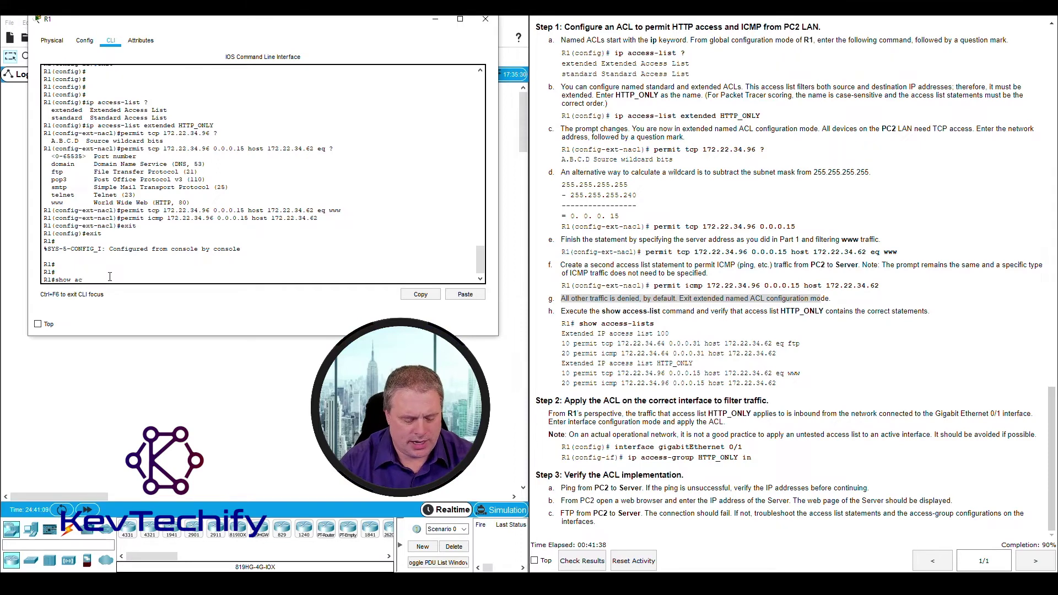
{"action": "type", "text": "ess-list"}
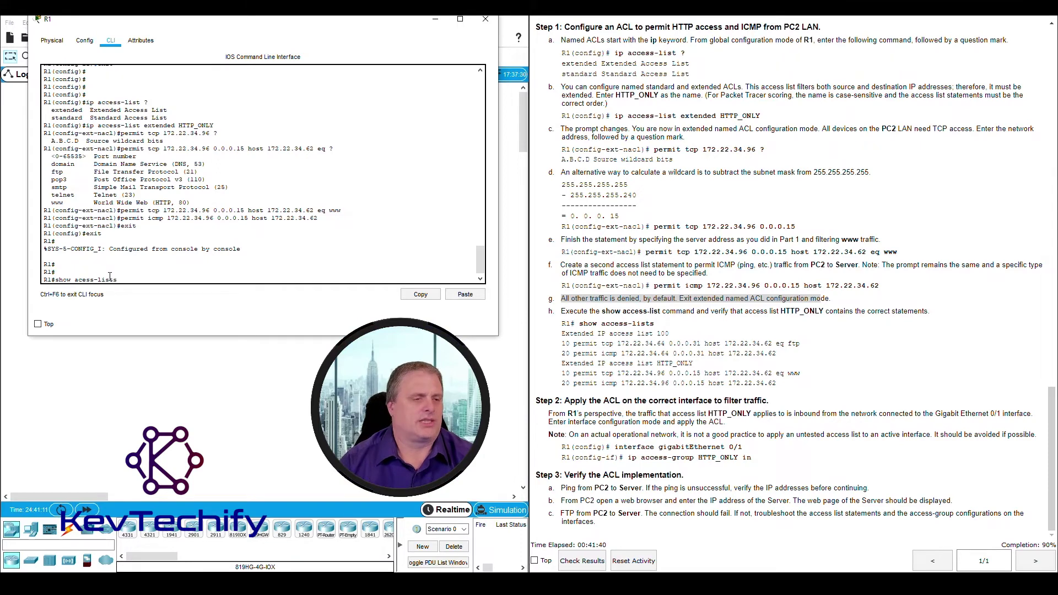
{"action": "type", "text": "s"}
{"action": "key", "text": "Return"}
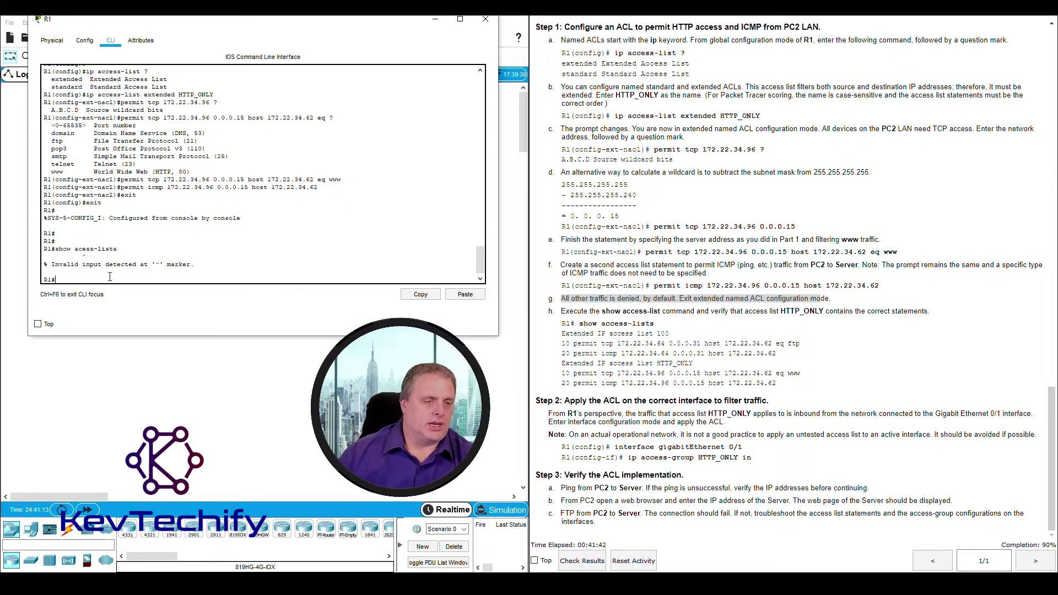
{"action": "key", "text": "Up"}
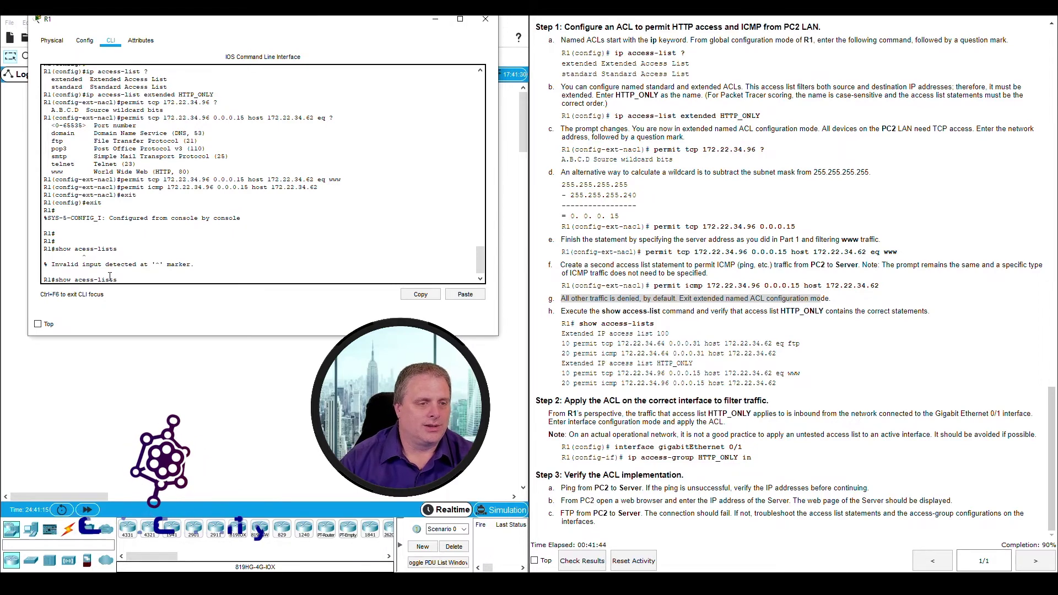
{"action": "key", "text": "Left"}
{"action": "key", "text": "Left"}
{"action": "key", "text": "Left"}
{"action": "key", "text": "Left"}
{"action": "key", "text": "Left"}
{"action": "key", "text": "Left"}
{"action": "key", "text": "Left"}
{"action": "key", "text": "Left"}
{"action": "key", "text": "Left"}
{"action": "type", "text": "c"}
{"action": "key", "text": "Return"}
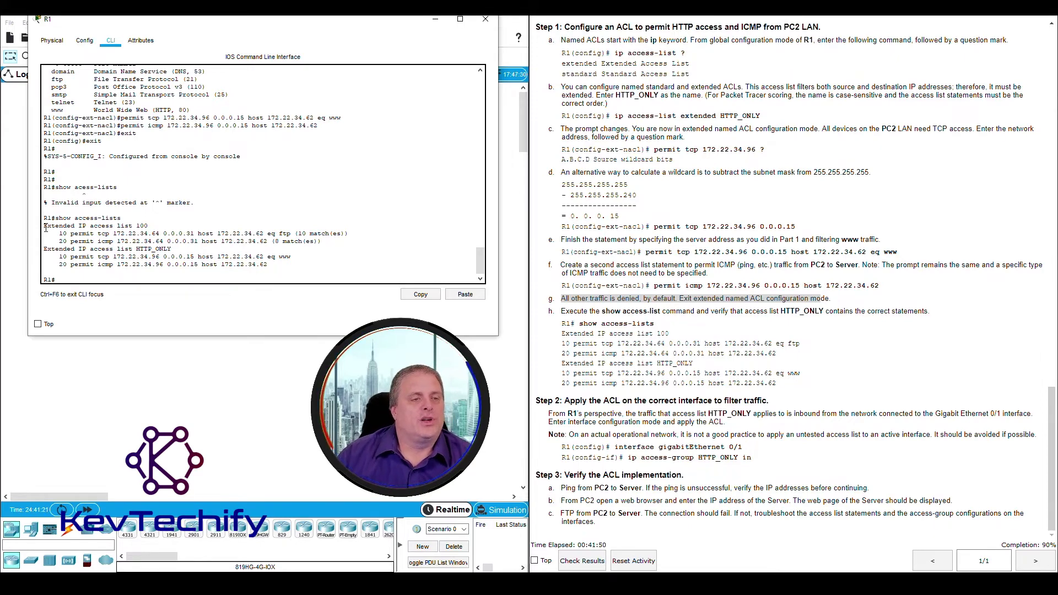
{"action": "left_click_drag", "start_coordinate": [43, 226], "coordinate": [150, 226]}
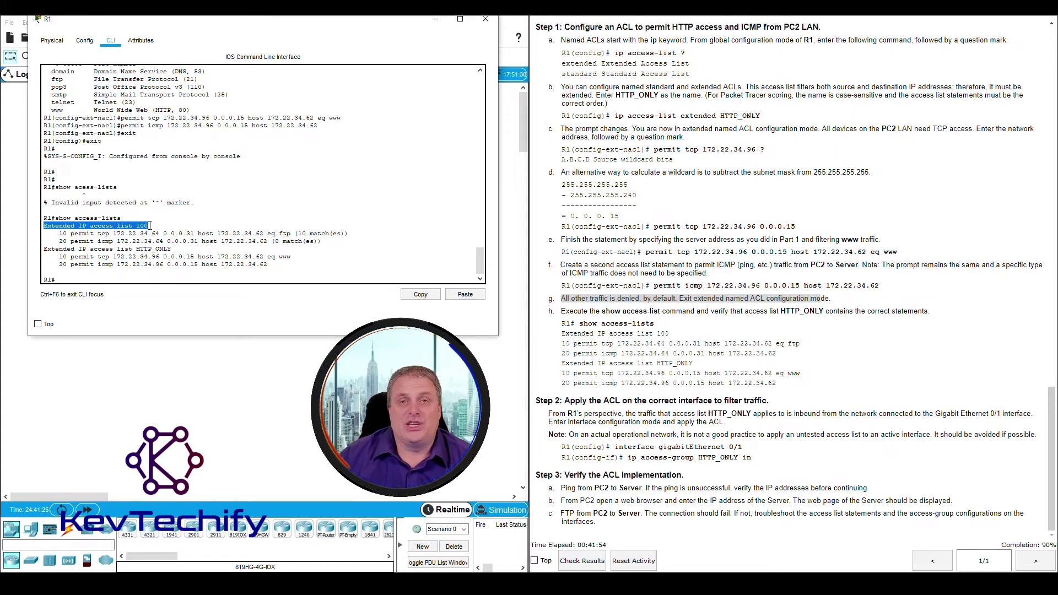
{"action": "left_click_drag", "start_coordinate": [61, 233], "coordinate": [335, 242]}
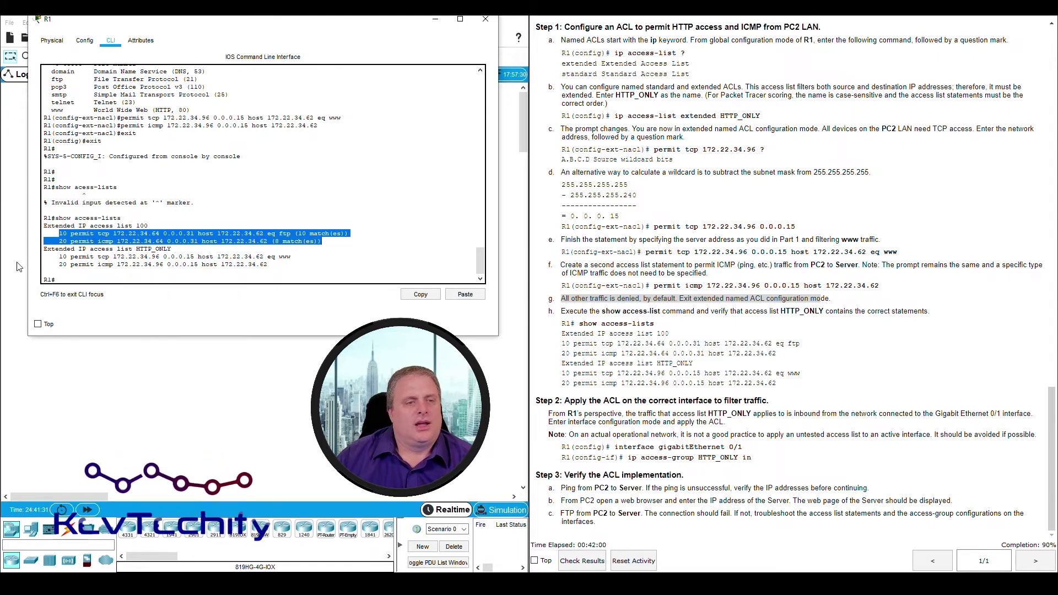
{"action": "left_click", "coordinate": [43, 249]}
{"action": "left_click_drag", "start_coordinate": [43, 250], "coordinate": [75, 248]}
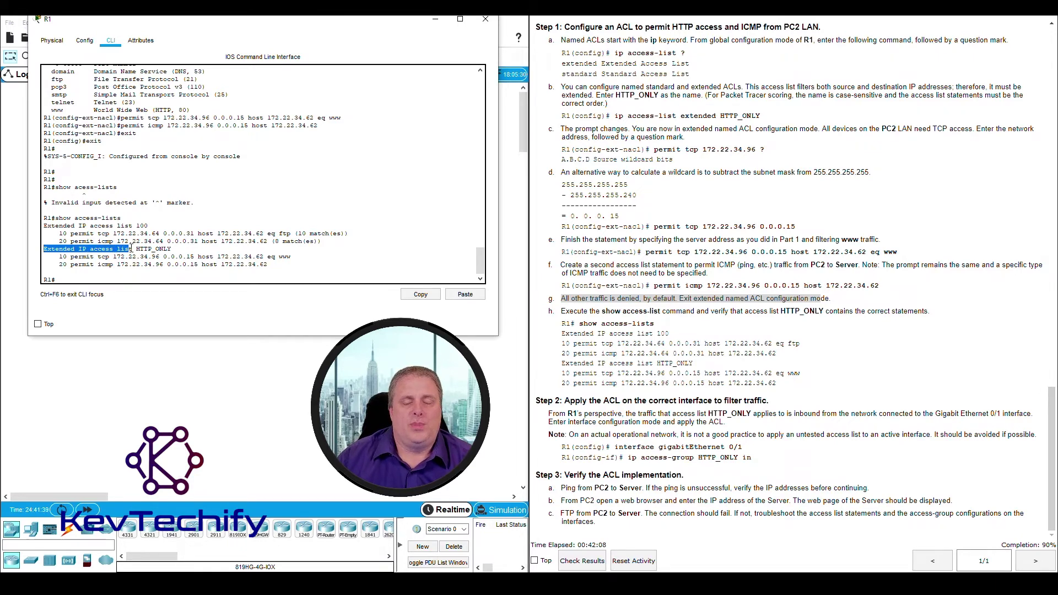
{"action": "left_click_drag", "start_coordinate": [135, 249], "coordinate": [172, 249]}
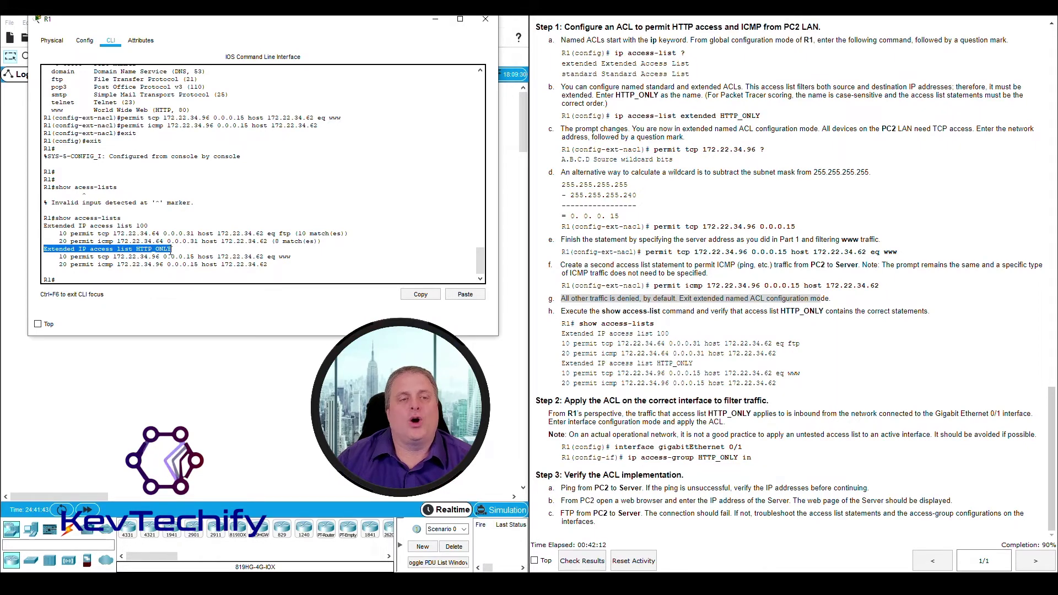
{"action": "left_click", "coordinate": [60, 256]}
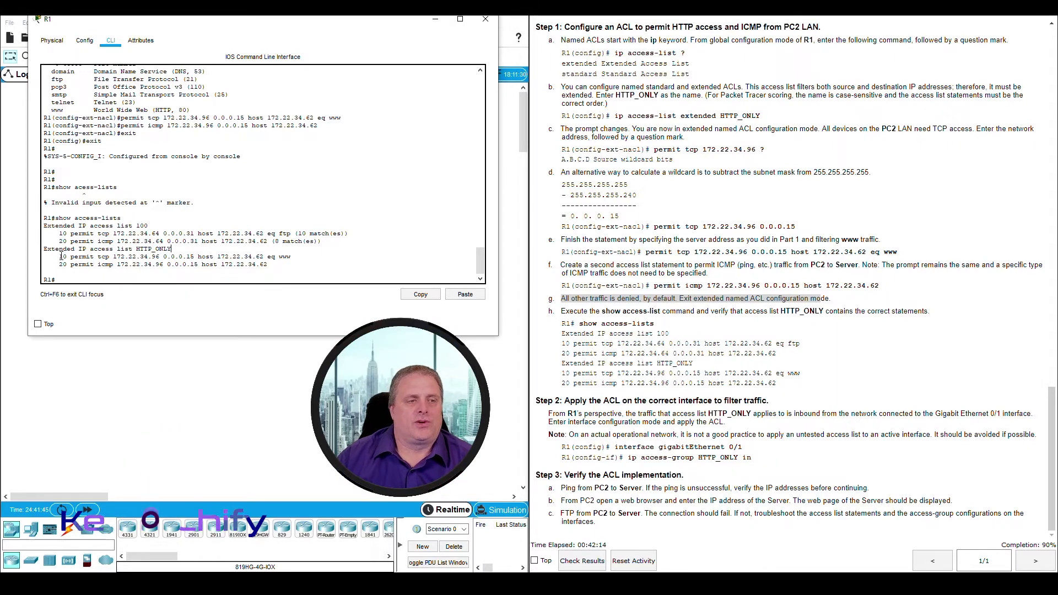
{"action": "left_click_drag", "start_coordinate": [60, 256], "coordinate": [186, 257]}
{"action": "left_click", "coordinate": [116, 256]}
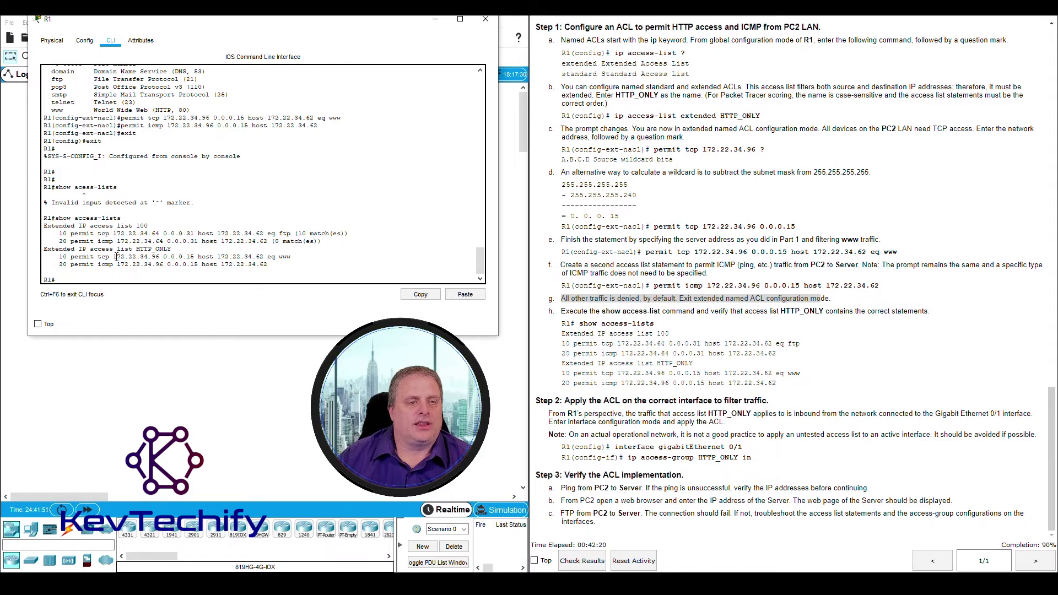
{"action": "left_click_drag", "start_coordinate": [115, 257], "coordinate": [195, 257]}
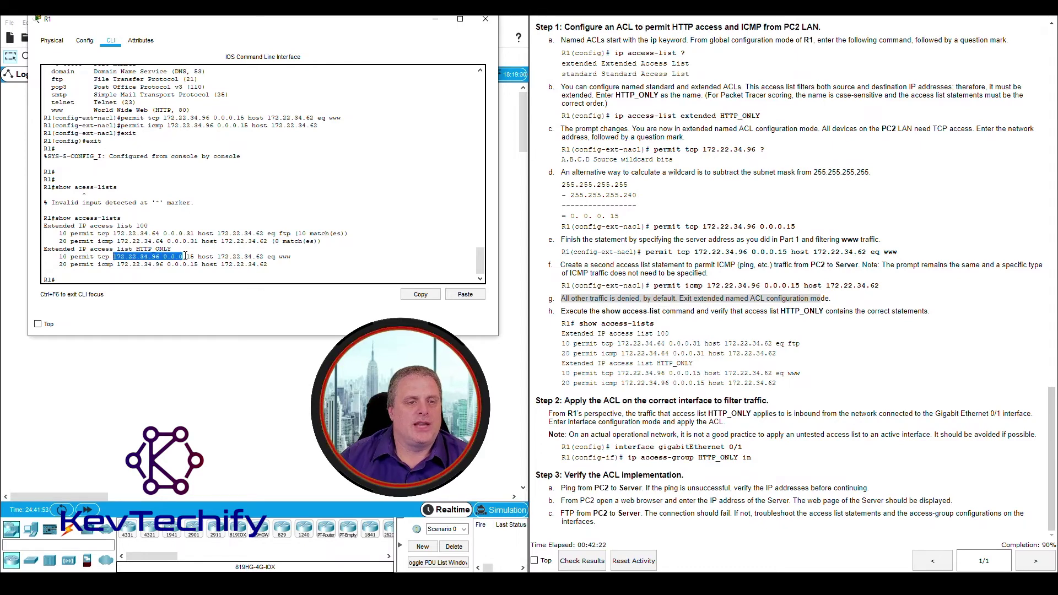
{"action": "left_click", "coordinate": [197, 257]}
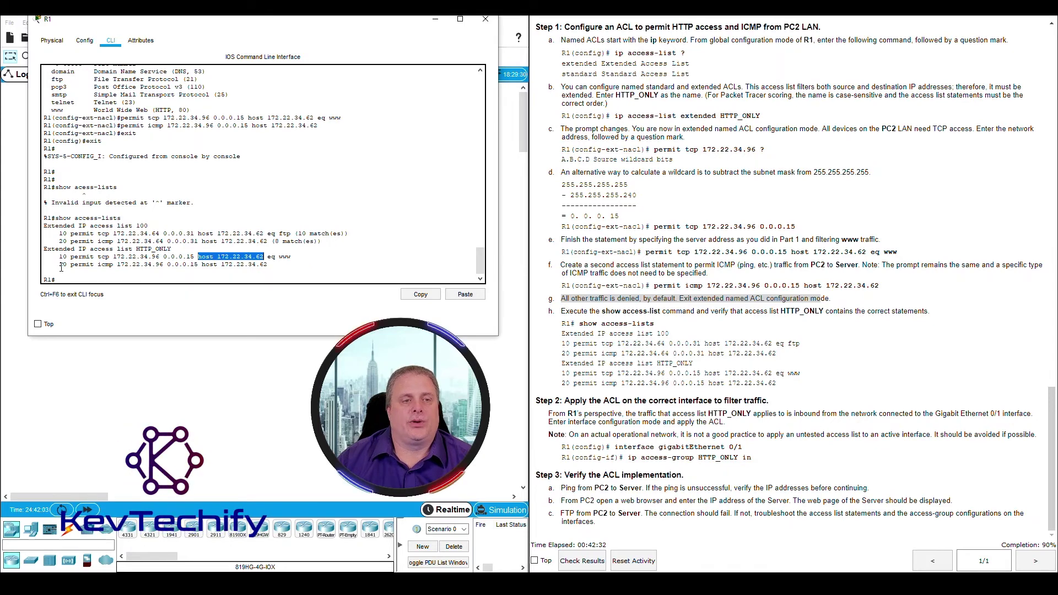
{"action": "left_click_drag", "start_coordinate": [56, 264], "coordinate": [183, 264]}
{"action": "left_click", "coordinate": [119, 265]}
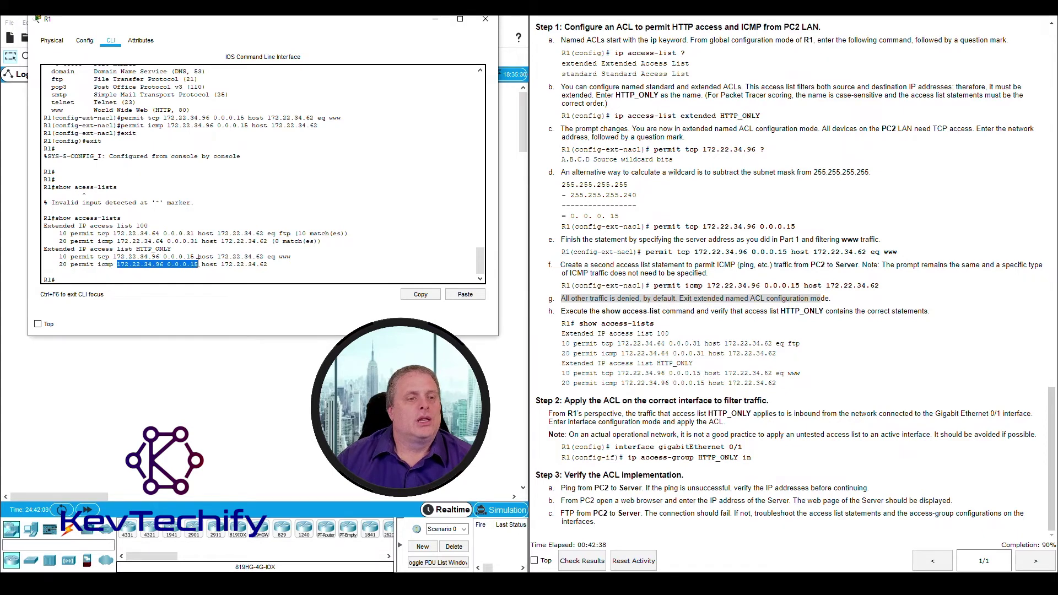
{"action": "left_click", "coordinate": [205, 264]}
{"action": "left_click_drag", "start_coordinate": [203, 265], "coordinate": [248, 265]}
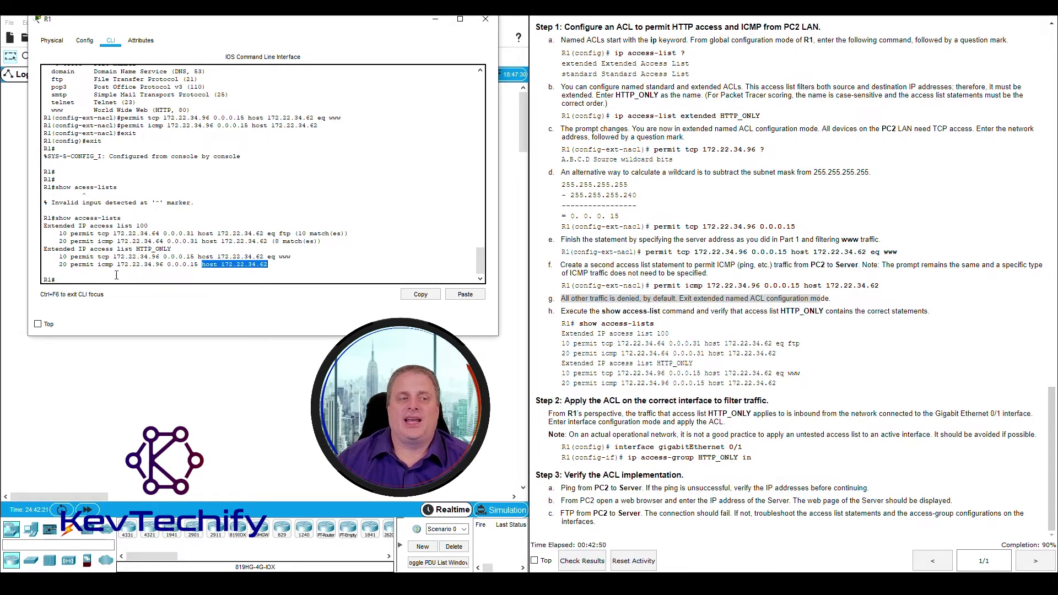
{"action": "left_click", "coordinate": [82, 268]}
{"action": "left_click_drag", "start_coordinate": [59, 257], "coordinate": [123, 257]}
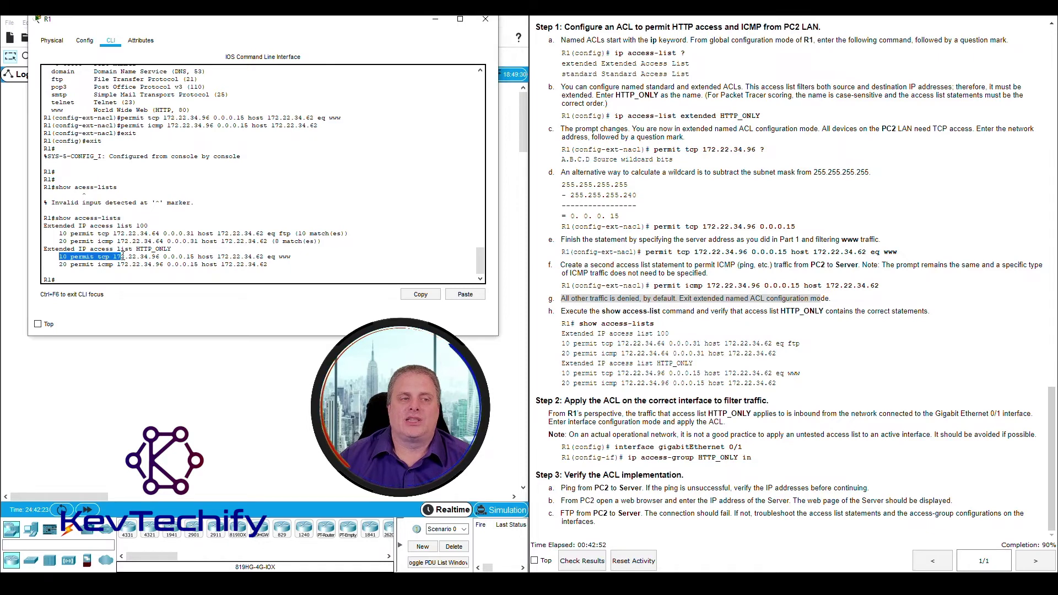
{"action": "left_click_drag", "start_coordinate": [59, 264], "coordinate": [128, 265]}
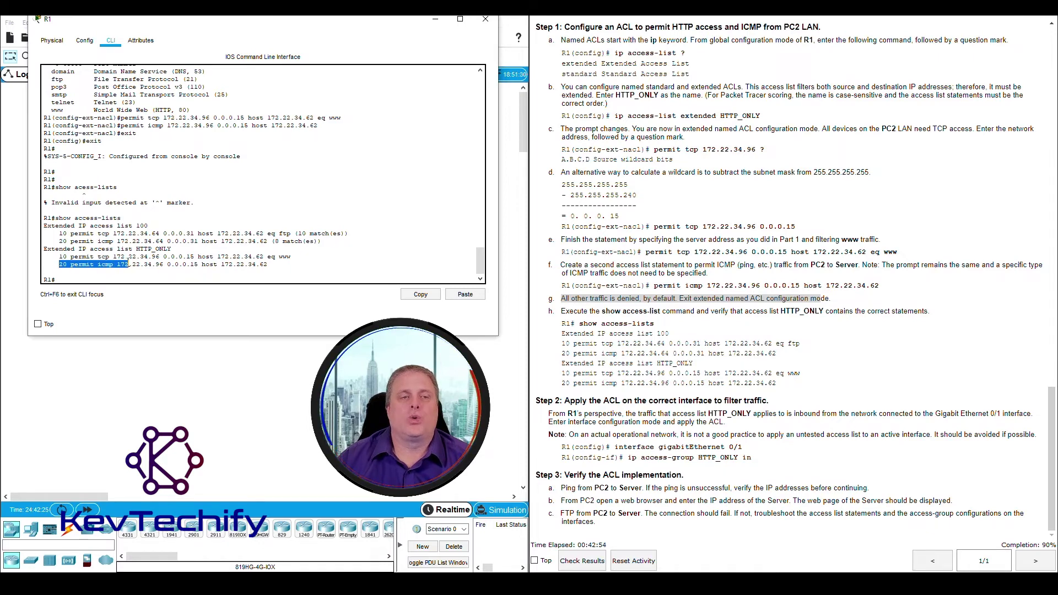
{"action": "left_click", "coordinate": [625, 335]}
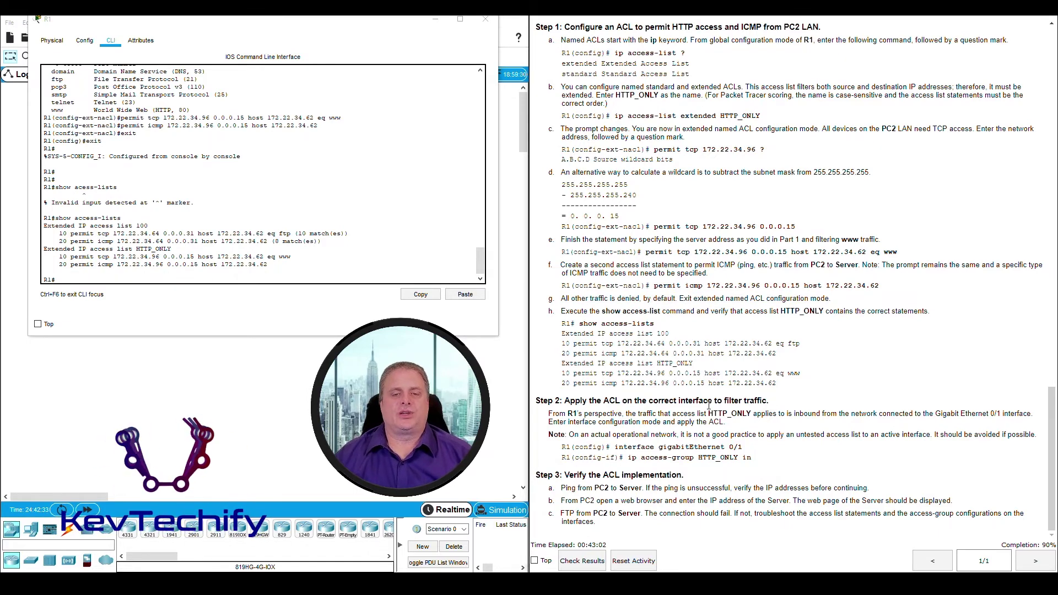
{"action": "left_click_drag", "start_coordinate": [351, 22], "coordinate": [862, 22]}
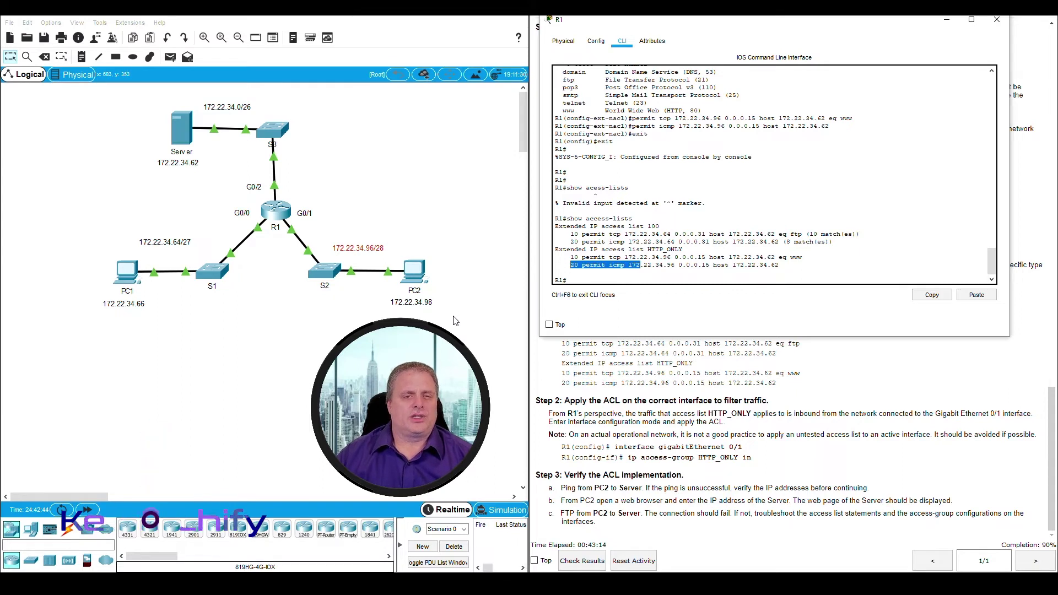
{"action": "left_click_drag", "start_coordinate": [455, 318], "coordinate": [278, 226]}
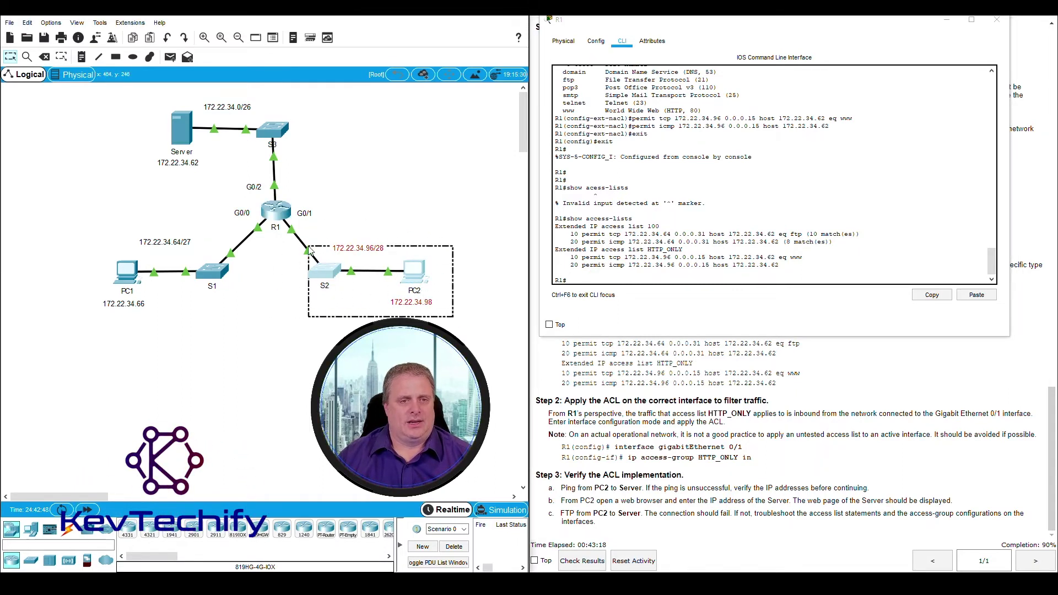
{"action": "left_click", "coordinate": [329, 224]}
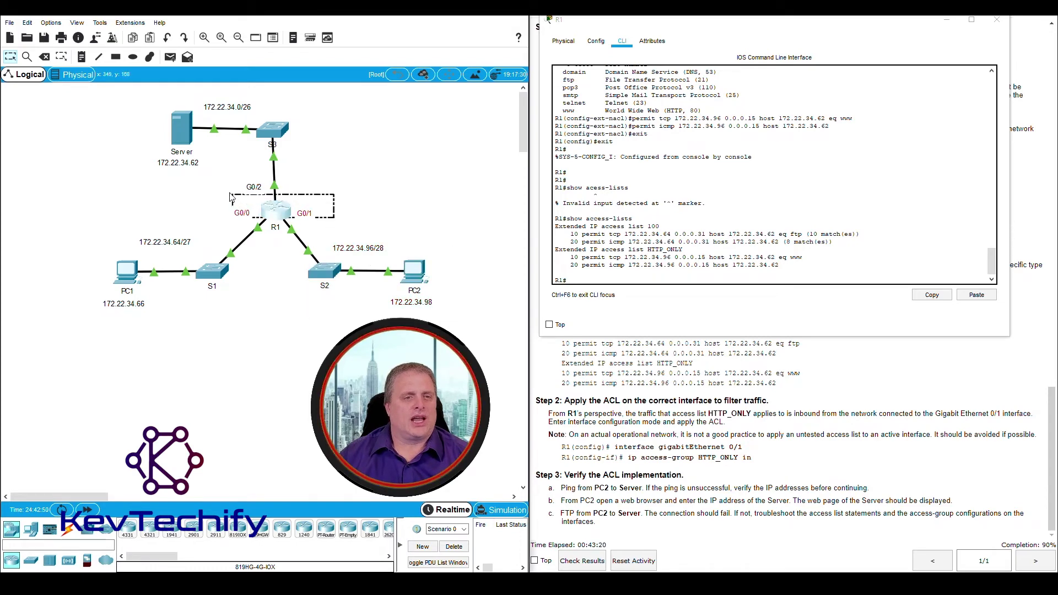
{"action": "left_click_drag", "start_coordinate": [333, 218], "coordinate": [343, 231]}
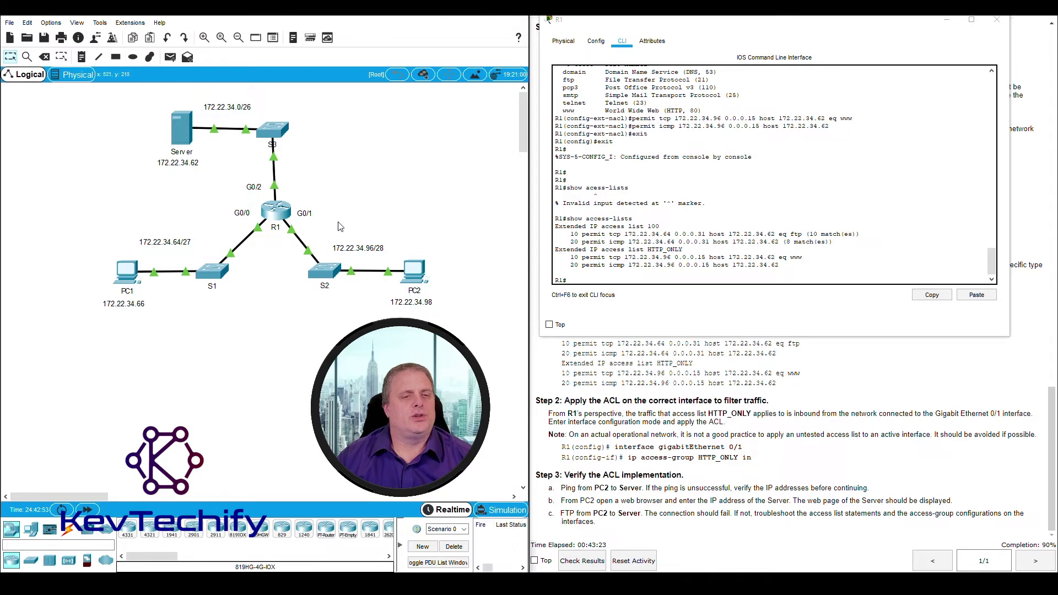
{"action": "left_click_drag", "start_coordinate": [307, 224], "coordinate": [334, 224]}
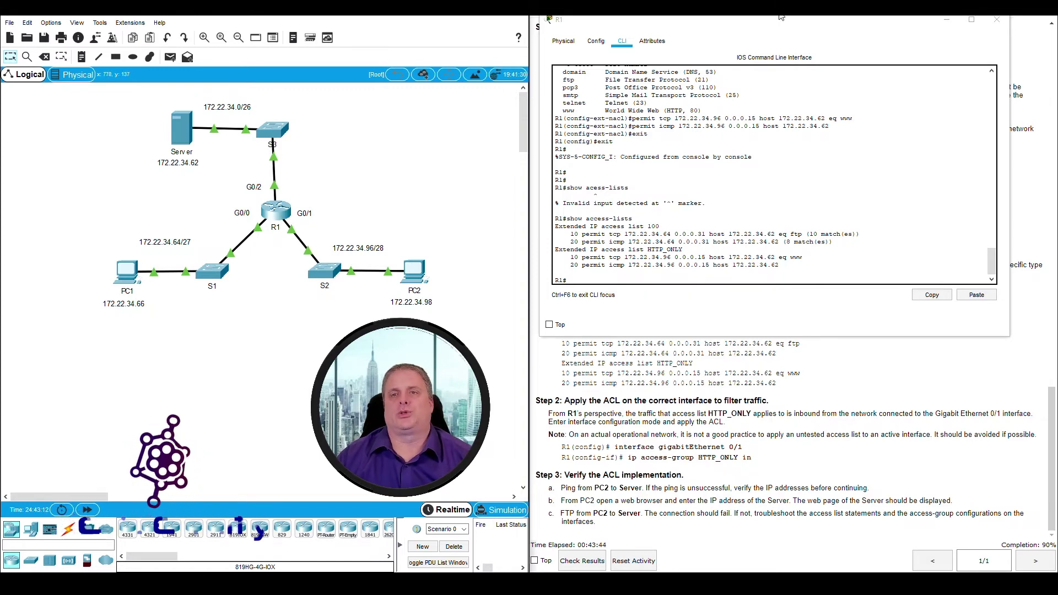
{"action": "left_click_drag", "start_coordinate": [780, 18], "coordinate": [286, 20]}
{"action": "left_click_drag", "start_coordinate": [76, 267], "coordinate": [145, 268]}
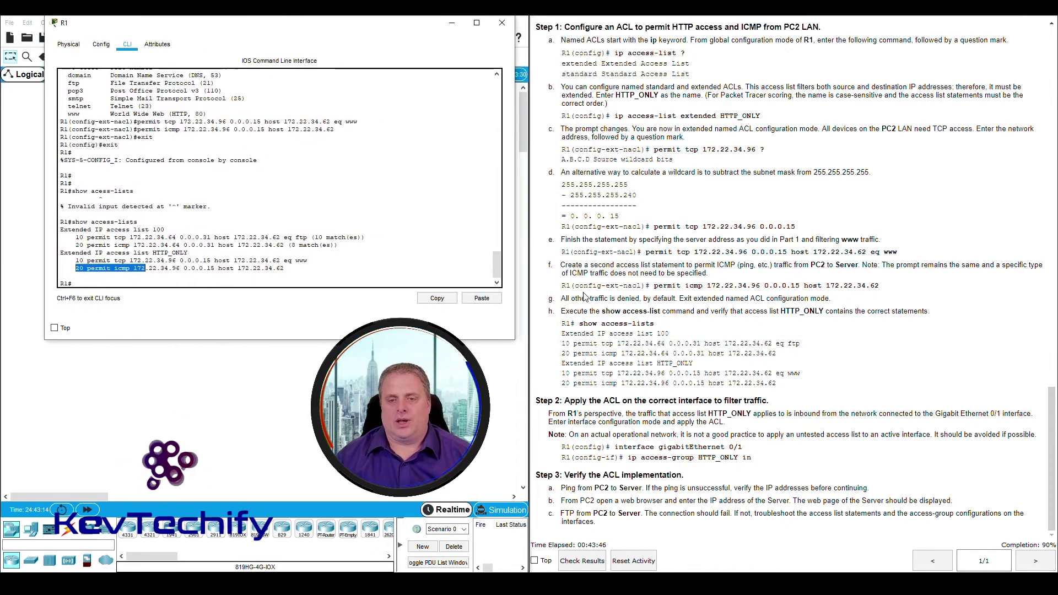
Under conf t and int g0/1, enter 'ip access-group HTTP_ONLY in' on R1
{"action": "left_click", "coordinate": [169, 284]}
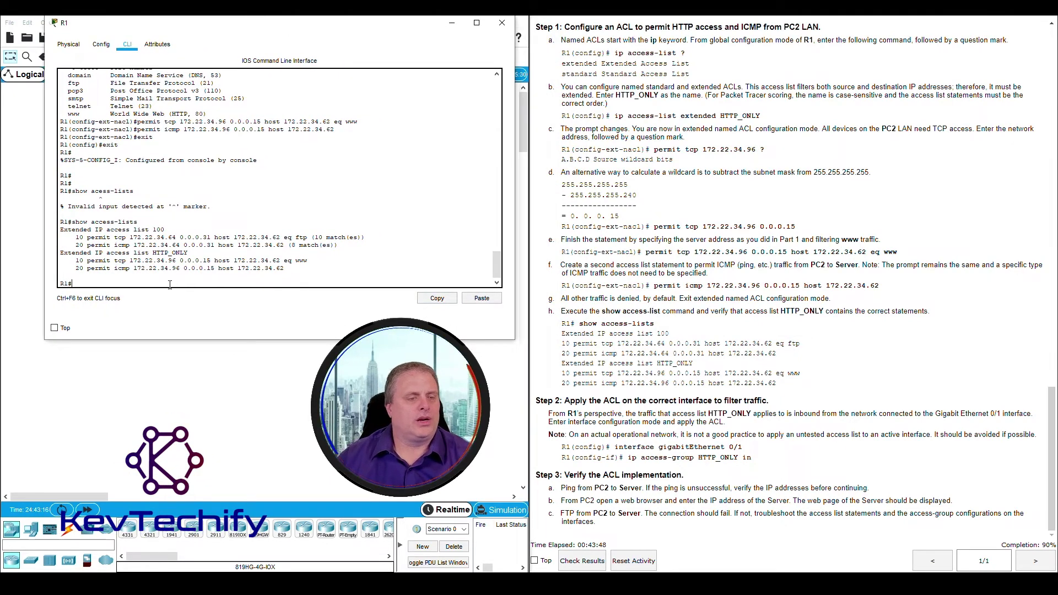
{"action": "type", "text": "conf"}
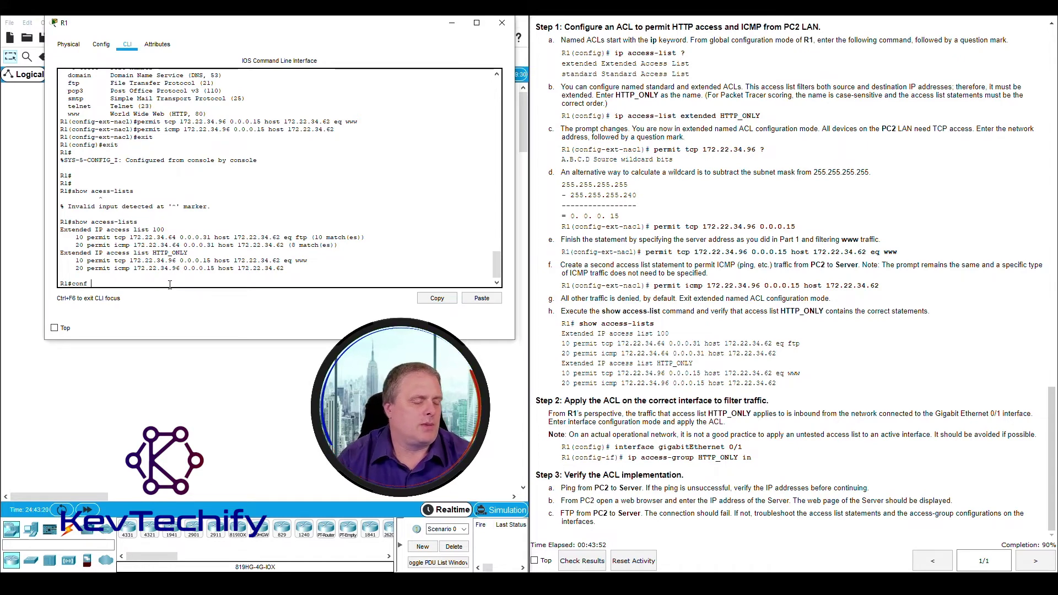
{"action": "type", "text": " t"}
{"action": "key", "text": "Return"}
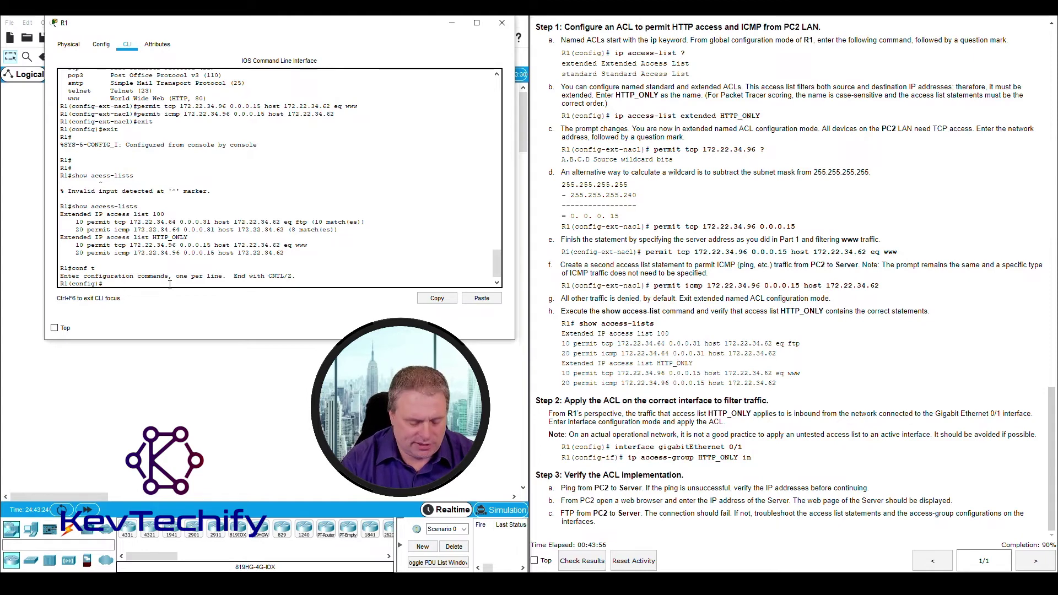
{"action": "type", "text": "int"}
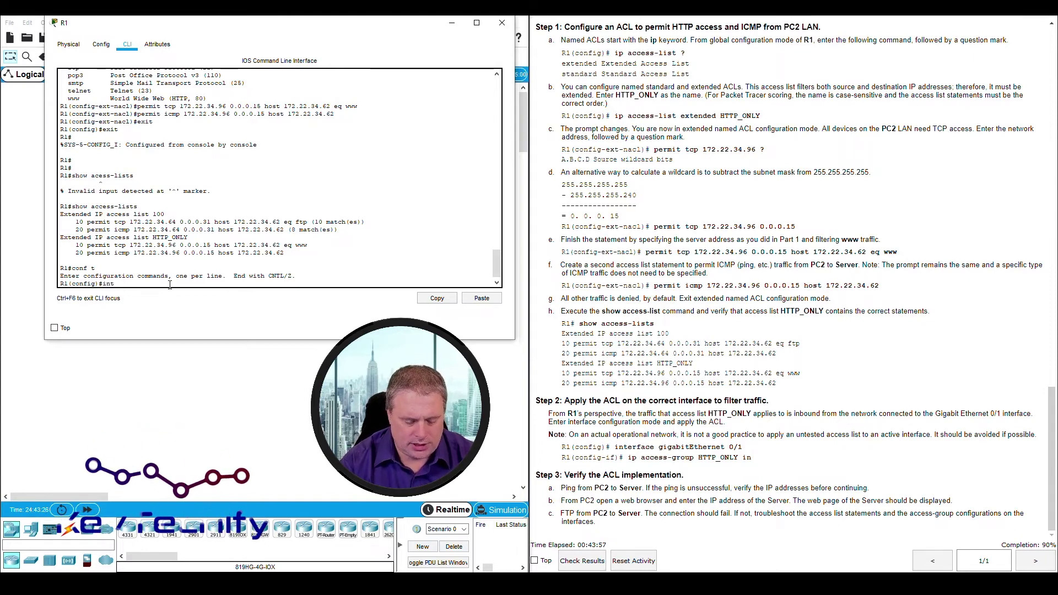
{"action": "type", "text": " g0/1"}
{"action": "key", "text": "Return"}
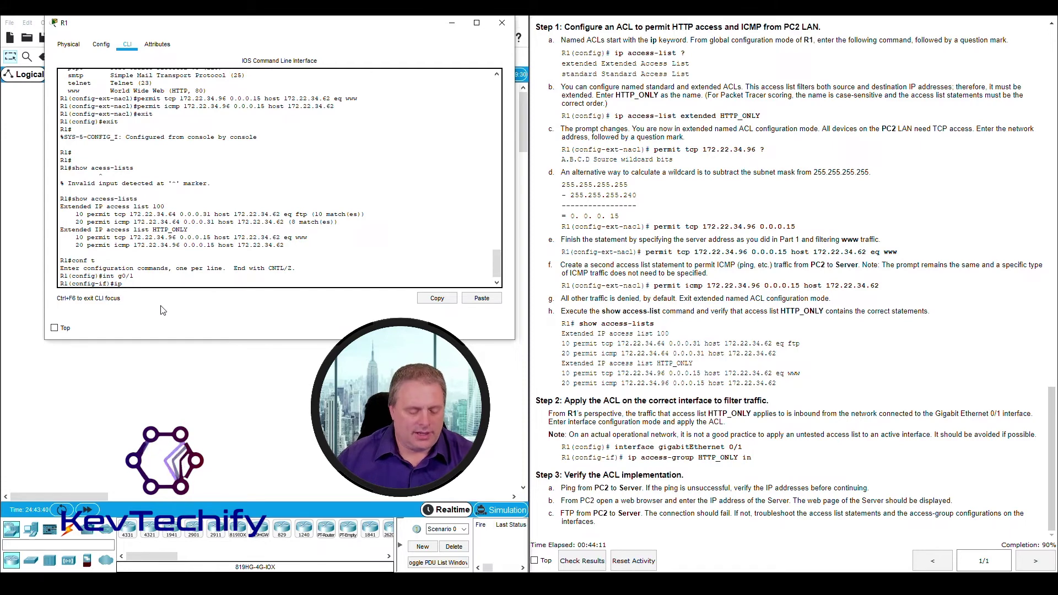
{"action": "type", "text": "acess-group HTTP_ONLY"}
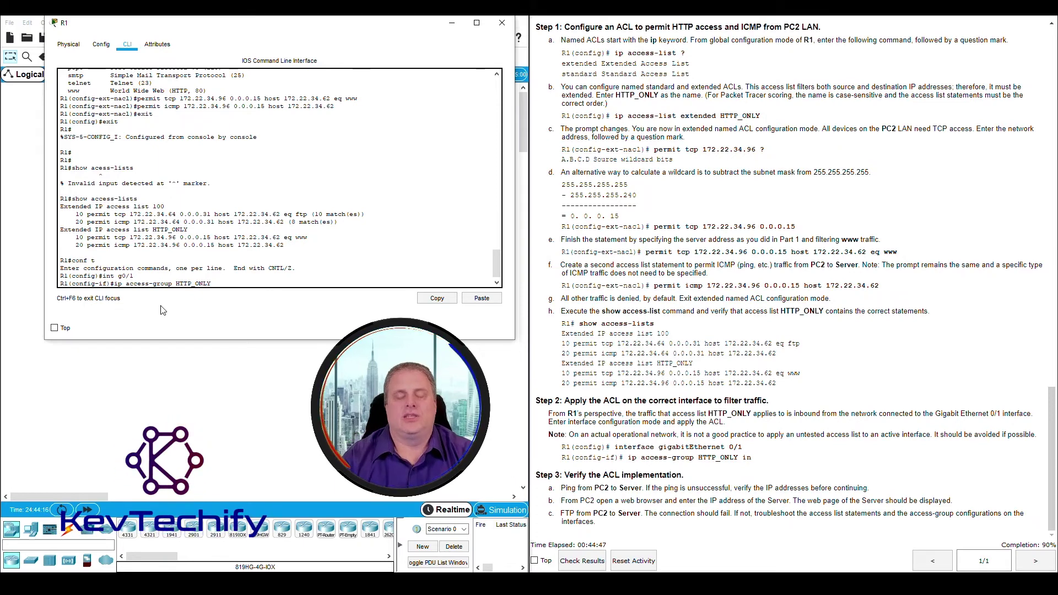
{"action": "type", "text": "in"}
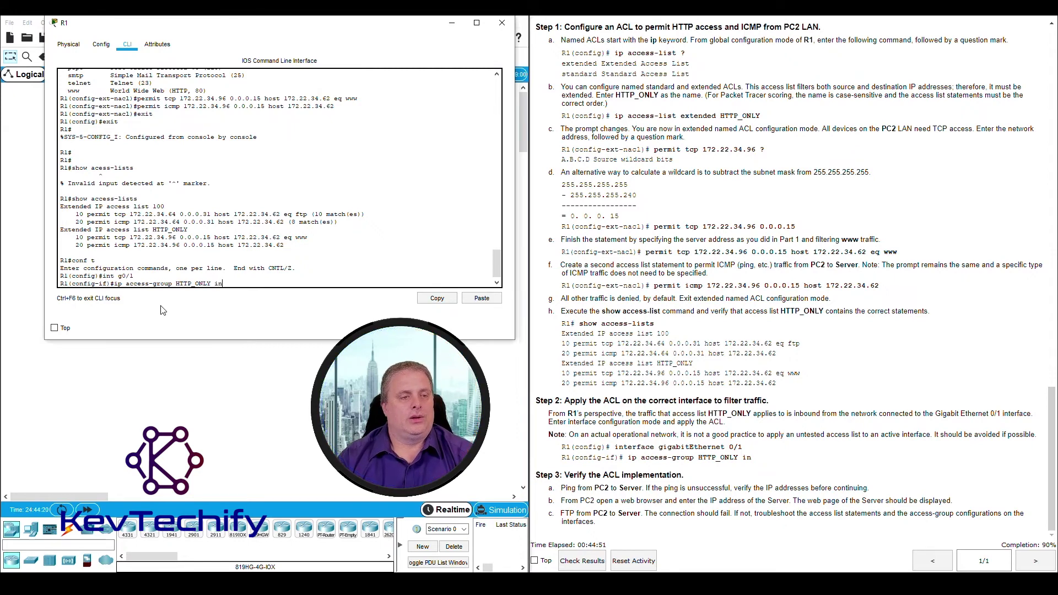
{"action": "key", "text": "Return"}
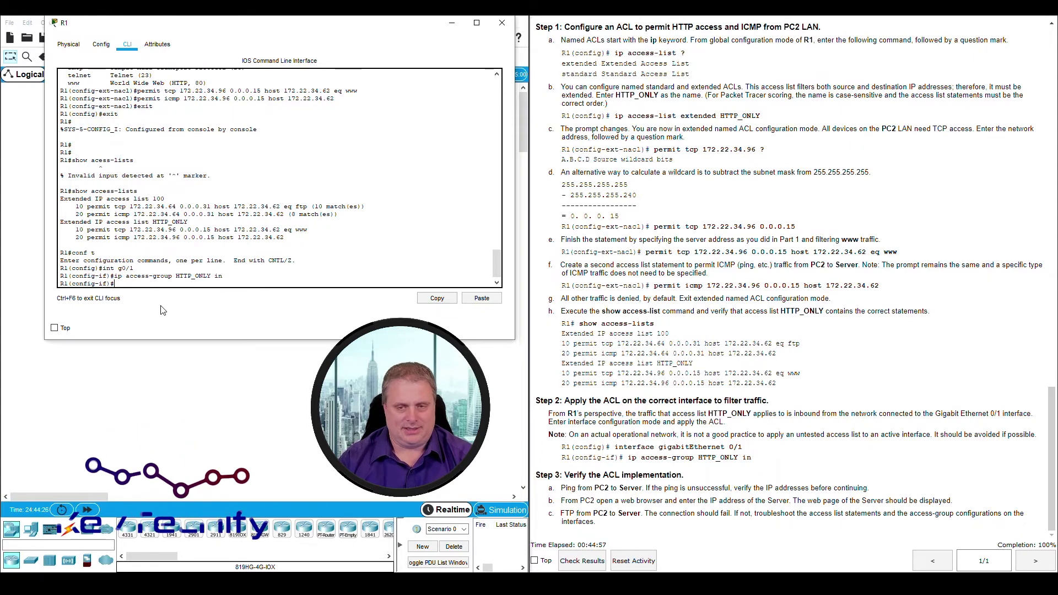
Highlight the Step 3 verification heading and the ping-from-PC2 task
{"action": "left_click", "coordinate": [453, 25]}
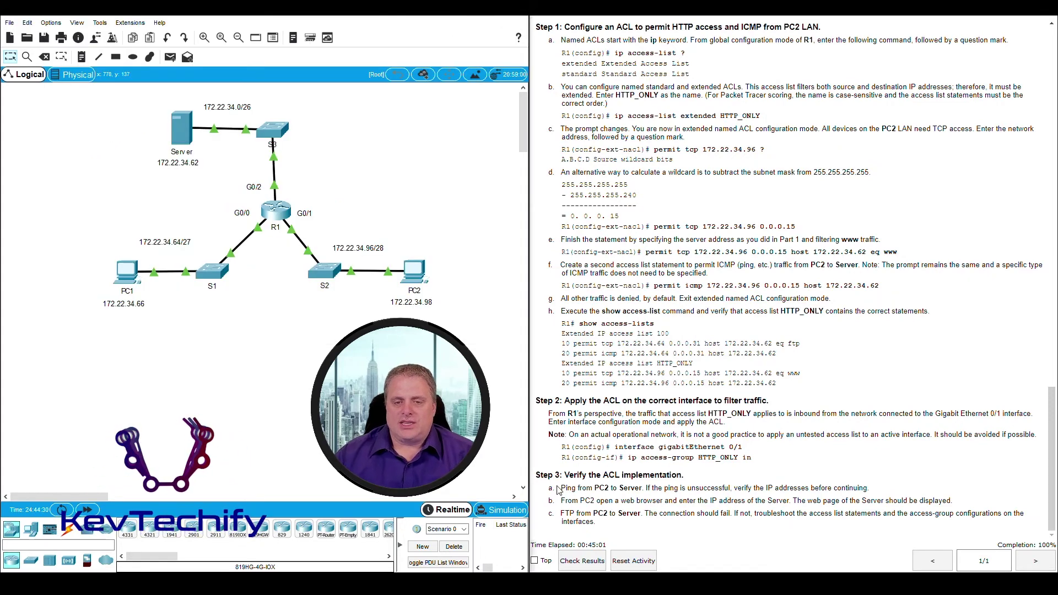
{"action": "left_click_drag", "start_coordinate": [568, 475], "coordinate": [695, 478]}
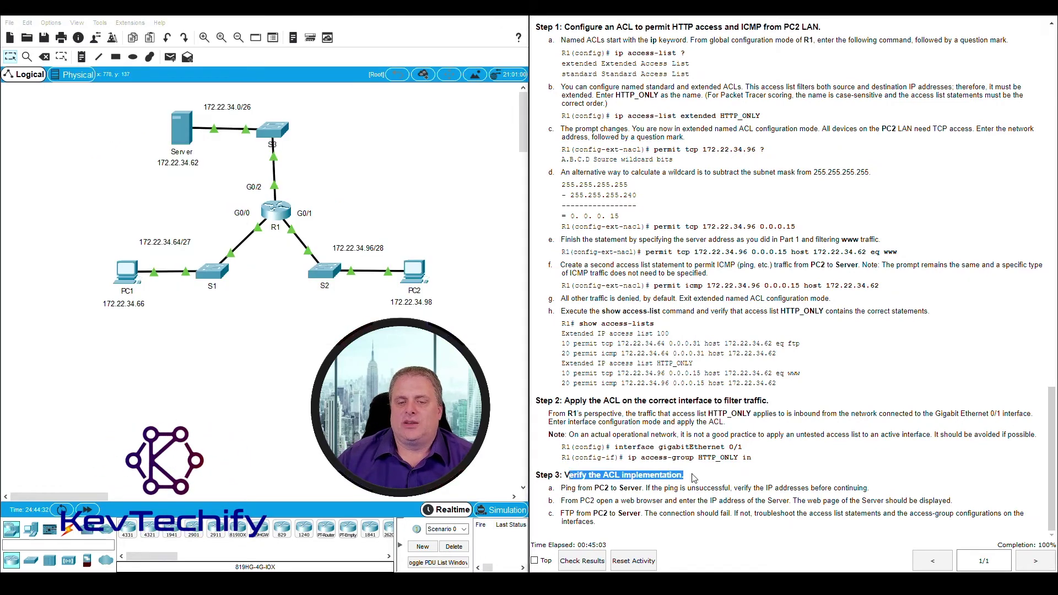
{"action": "left_click_drag", "start_coordinate": [561, 488], "coordinate": [612, 488]}
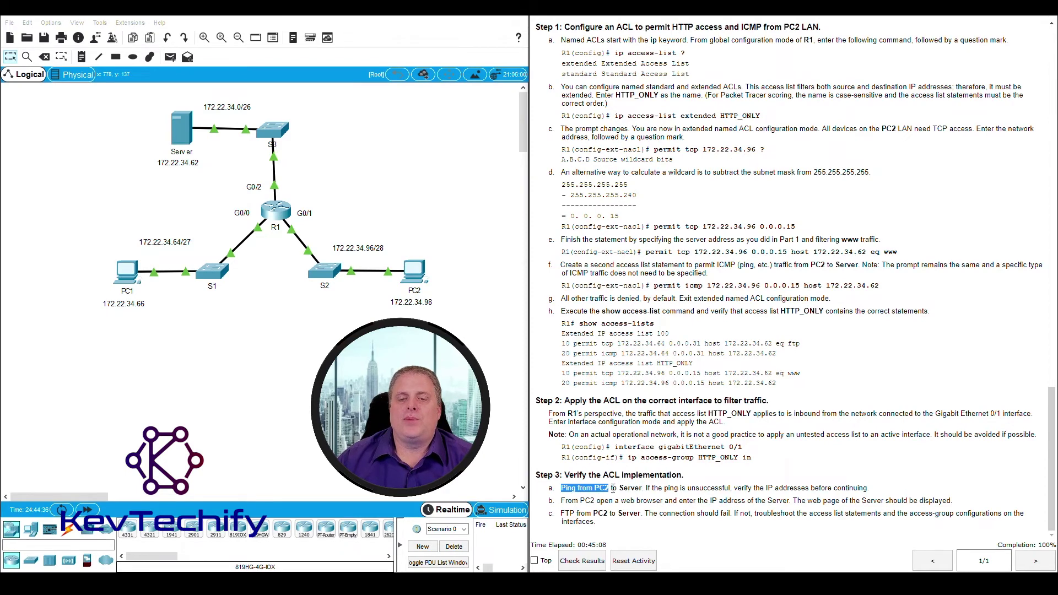
Ping the Server 172.22.34.62 from PC2's Command Prompt and mark the web-browser step
{"action": "left_click", "coordinate": [417, 275]}
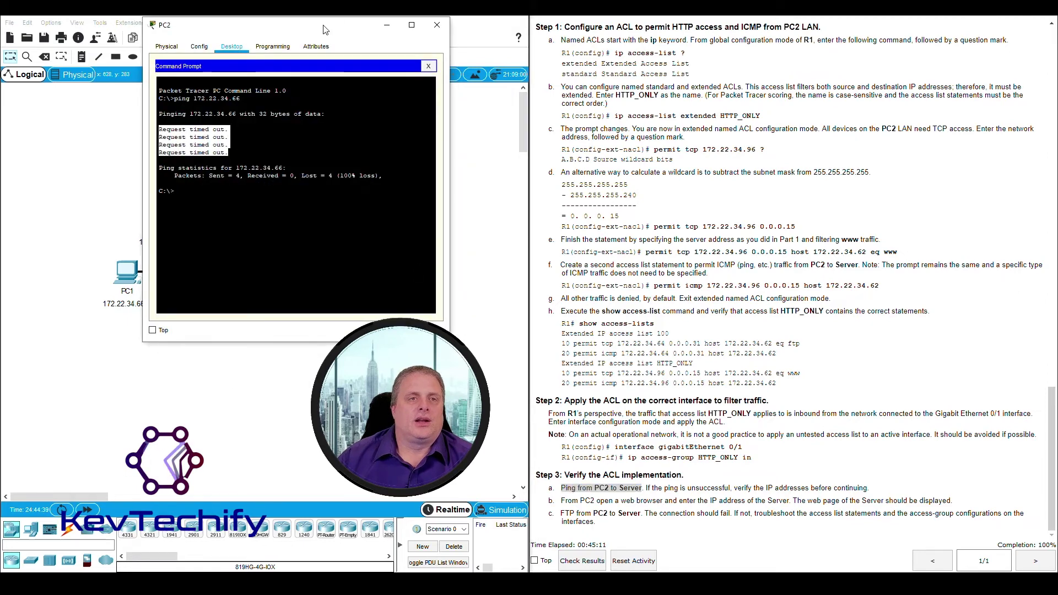
{"action": "mouse_move", "coordinate": [430, 23]}
{"action": "left_mouse_down"}
{"action": "mouse_move", "coordinate": [523, 23]}
{"action": "mouse_move", "coordinate": [425, 19]}
{"action": "left_mouse_up"}
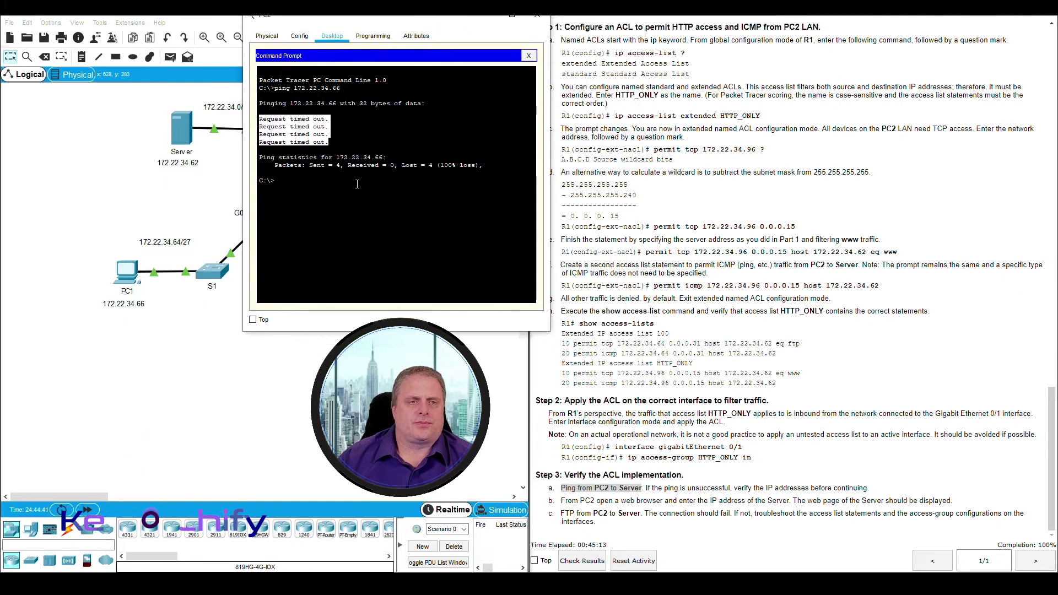
{"action": "left_click", "coordinate": [330, 182]}
{"action": "key", "text": "Return"}
{"action": "key", "text": "Return"}
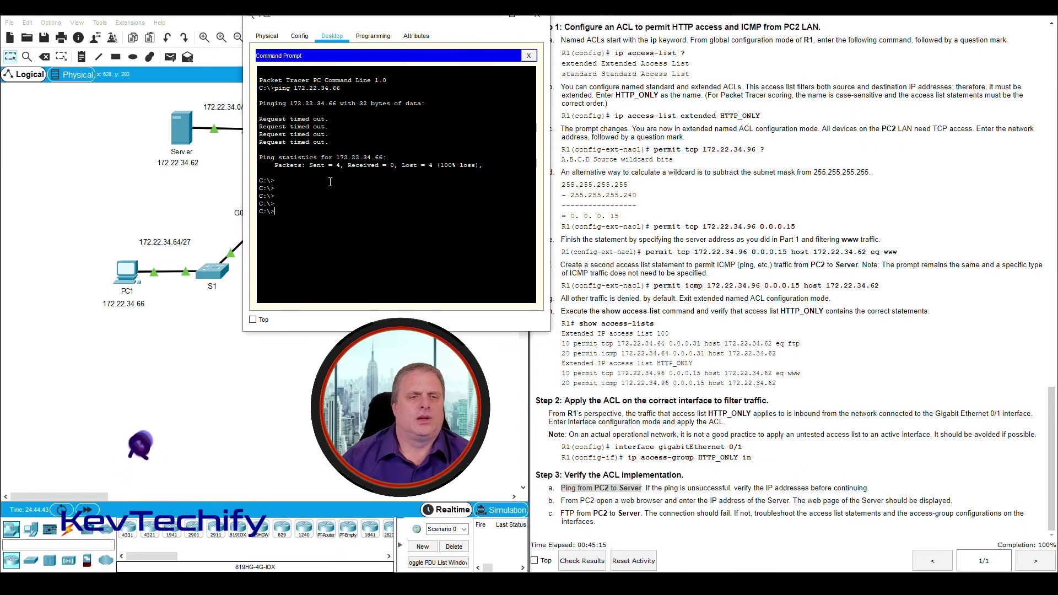
{"action": "type", "text": "ping 172.22.34"}
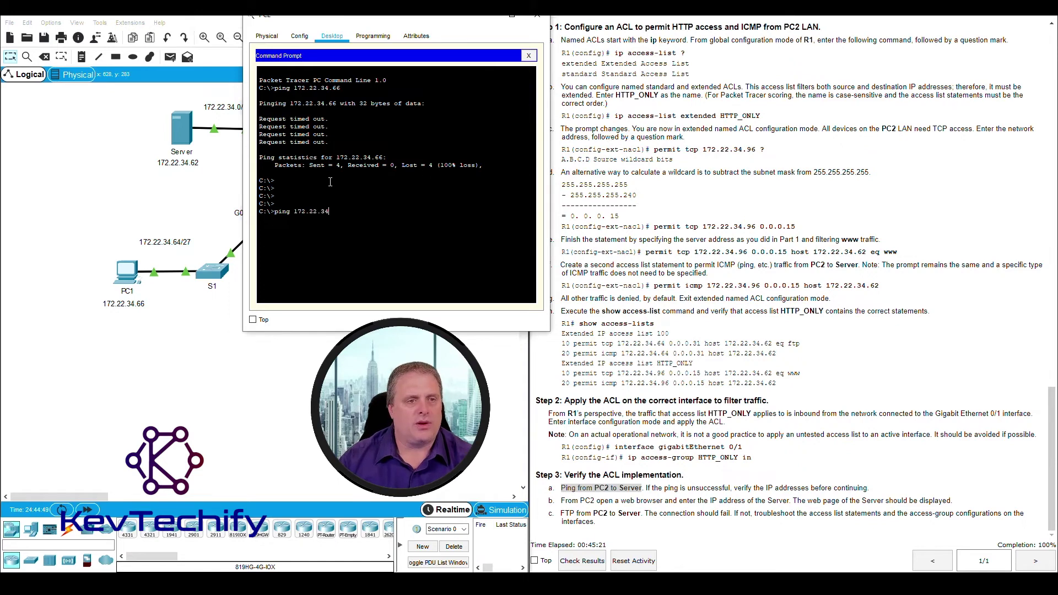
{"action": "type", "text": ".62"}
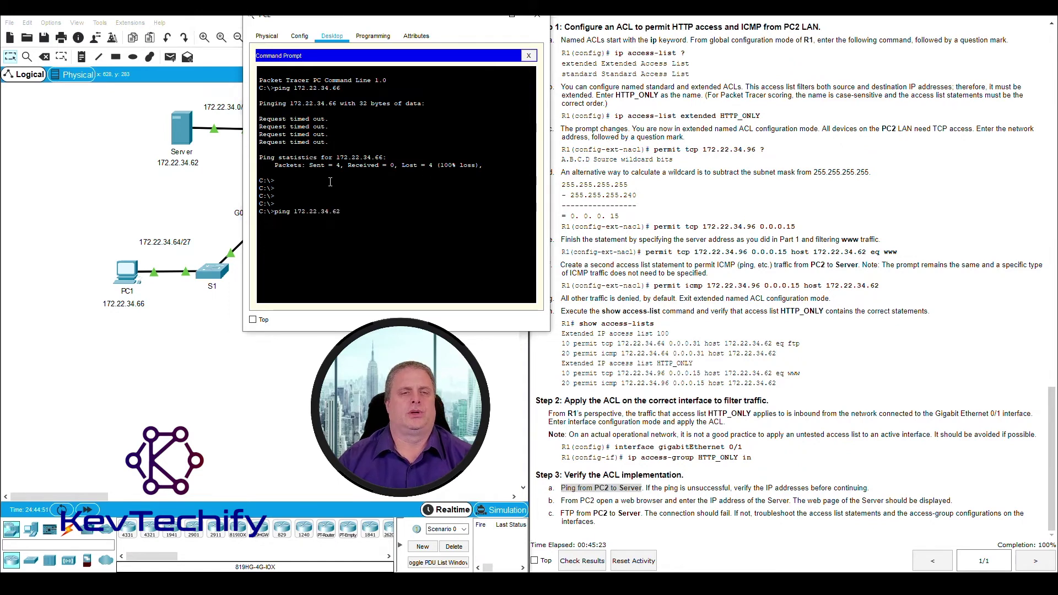
{"action": "key", "text": "Return"}
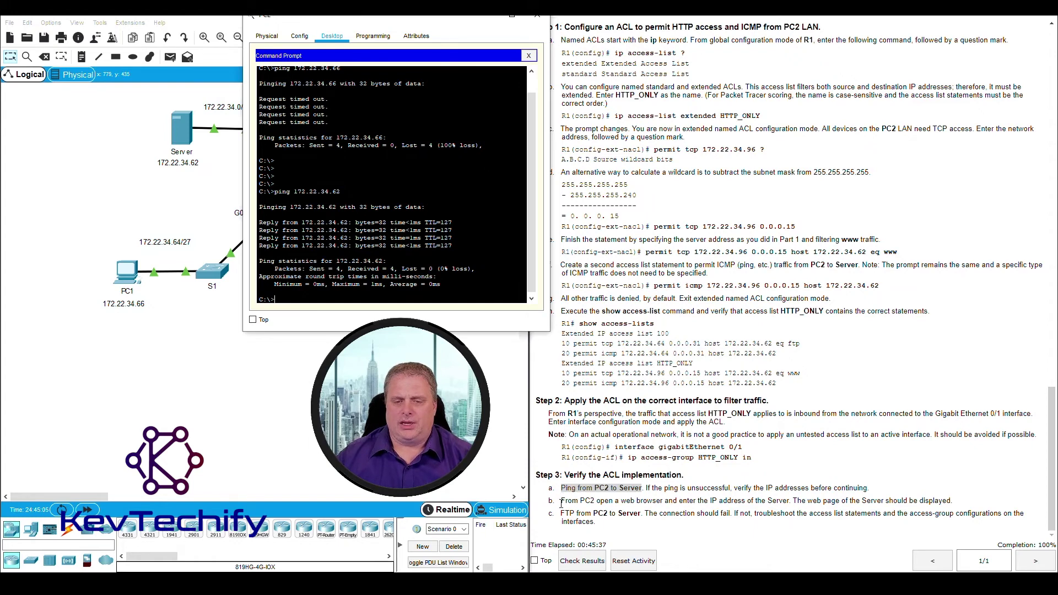
{"action": "left_click_drag", "start_coordinate": [562, 501], "coordinate": [946, 500]}
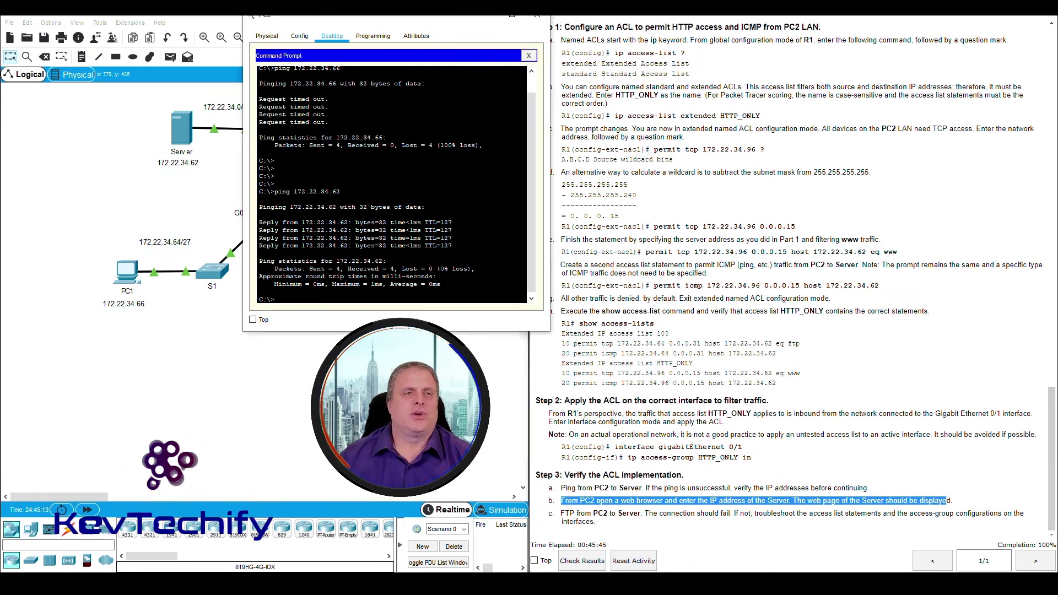
{"action": "left_click_drag", "start_coordinate": [278, 16], "coordinate": [259, 15]}
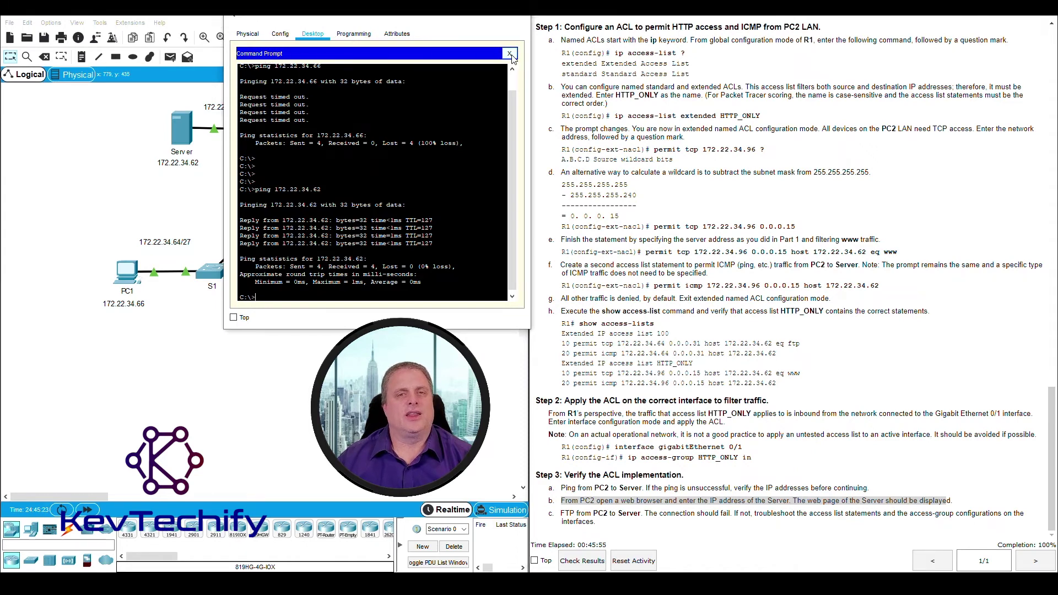
Browse from PC2's Web Browser to 172.22.34.62 to load the Server's welcome page
{"action": "left_click", "coordinate": [509, 54]}
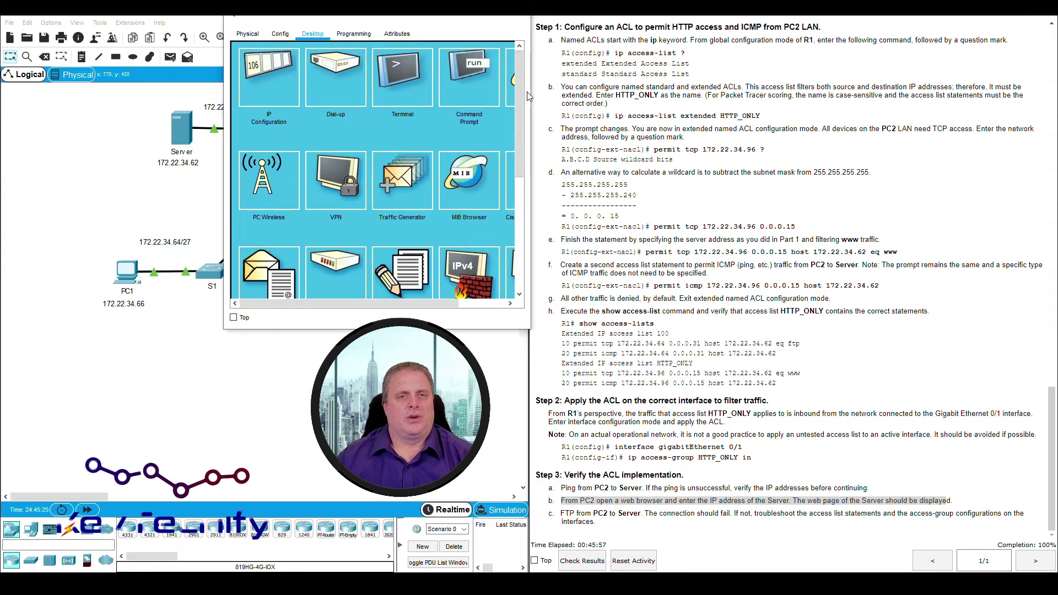
{"action": "left_click_drag", "start_coordinate": [530, 96], "coordinate": [615, 97]}
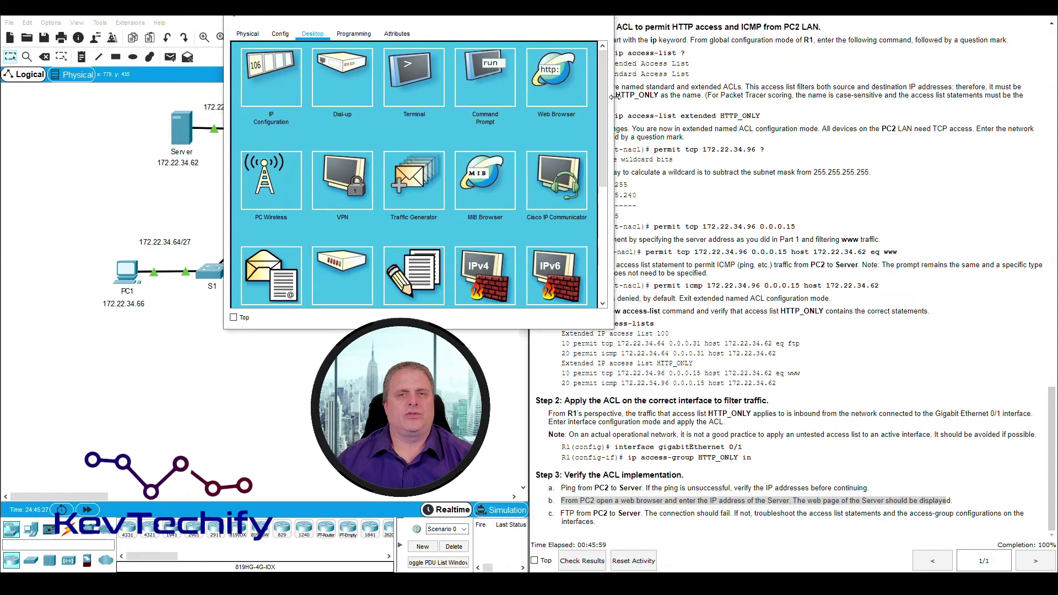
{"action": "left_click", "coordinate": [558, 76]}
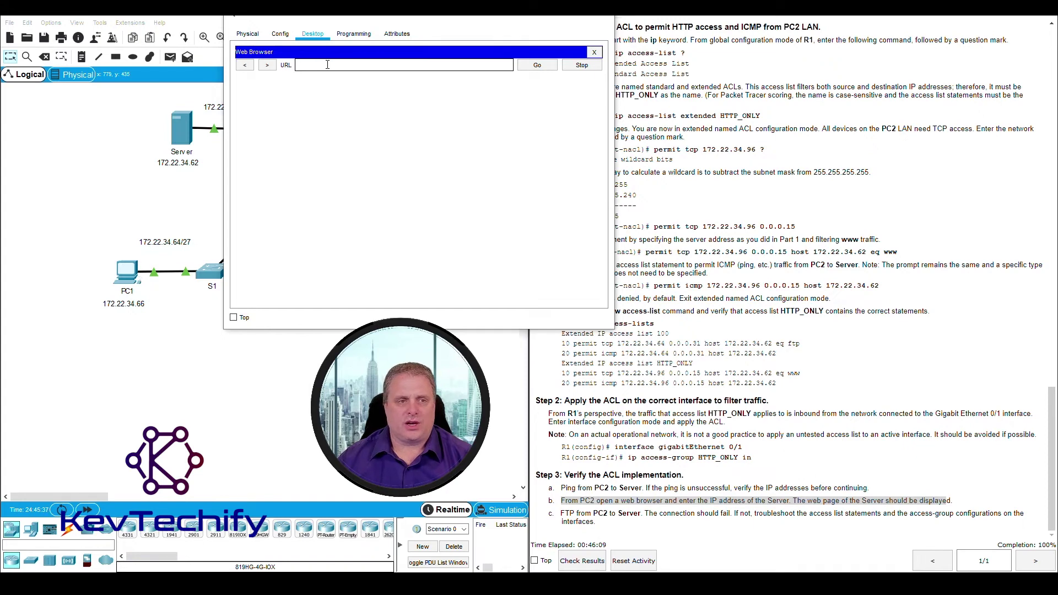
{"action": "left_click", "coordinate": [327, 64]}
{"action": "type", "text": "172.2"}
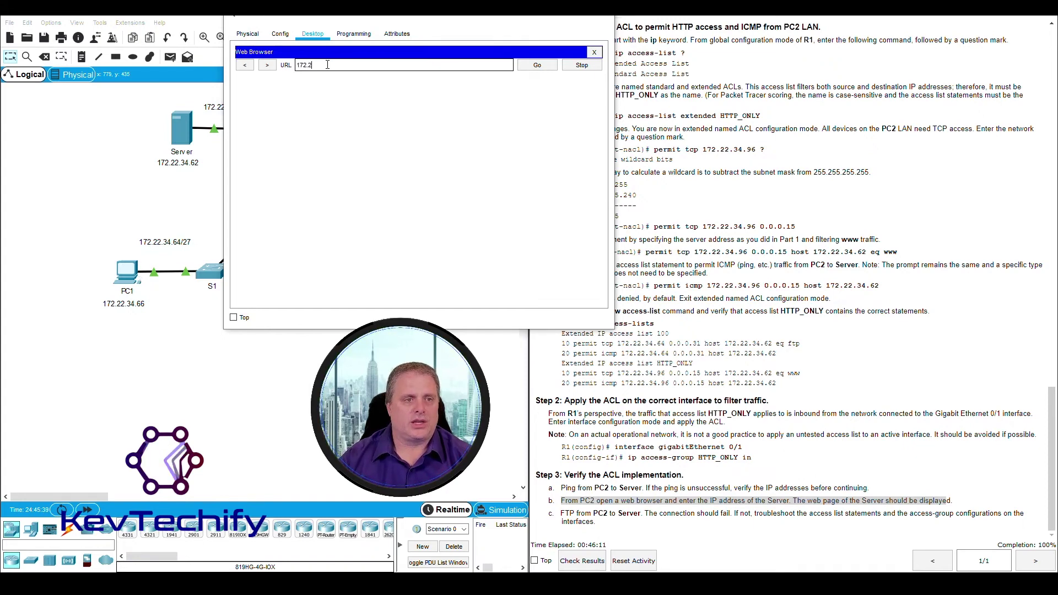
{"action": "type", "text": "2.34."}
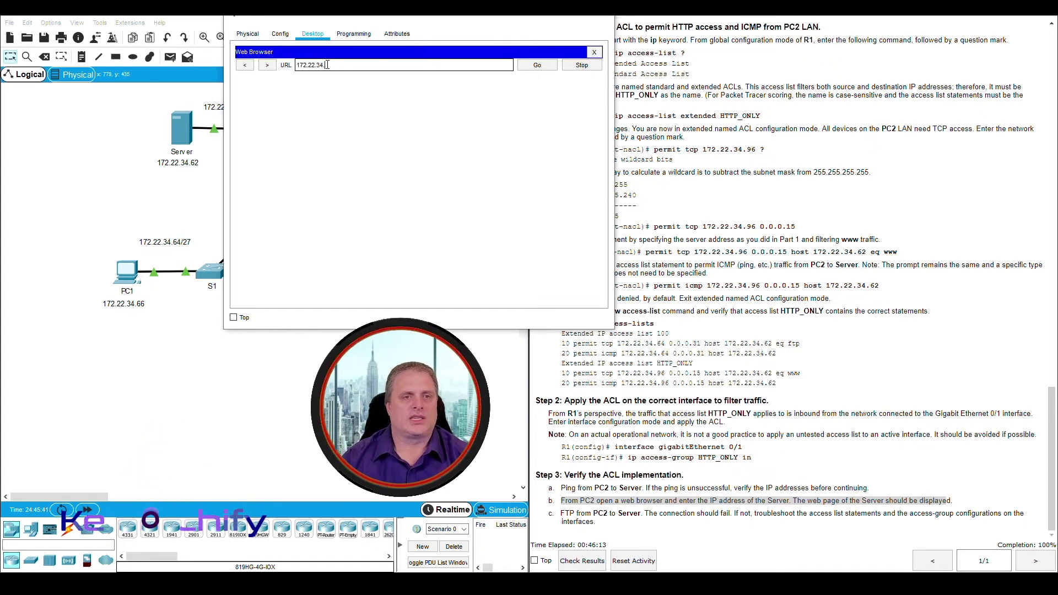
{"action": "type", "text": "62"}
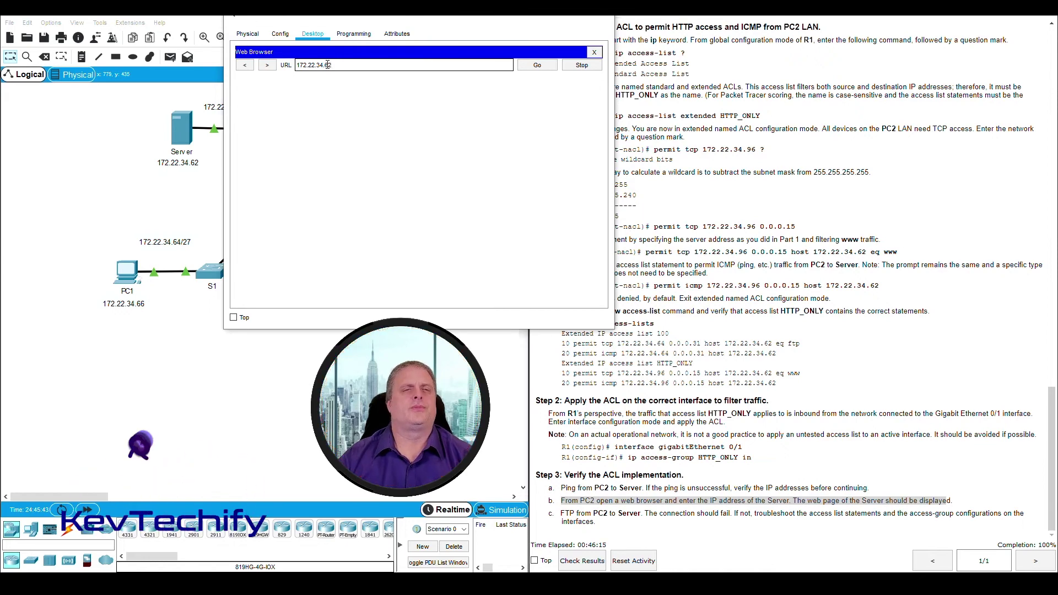
{"action": "key", "text": "Return"}
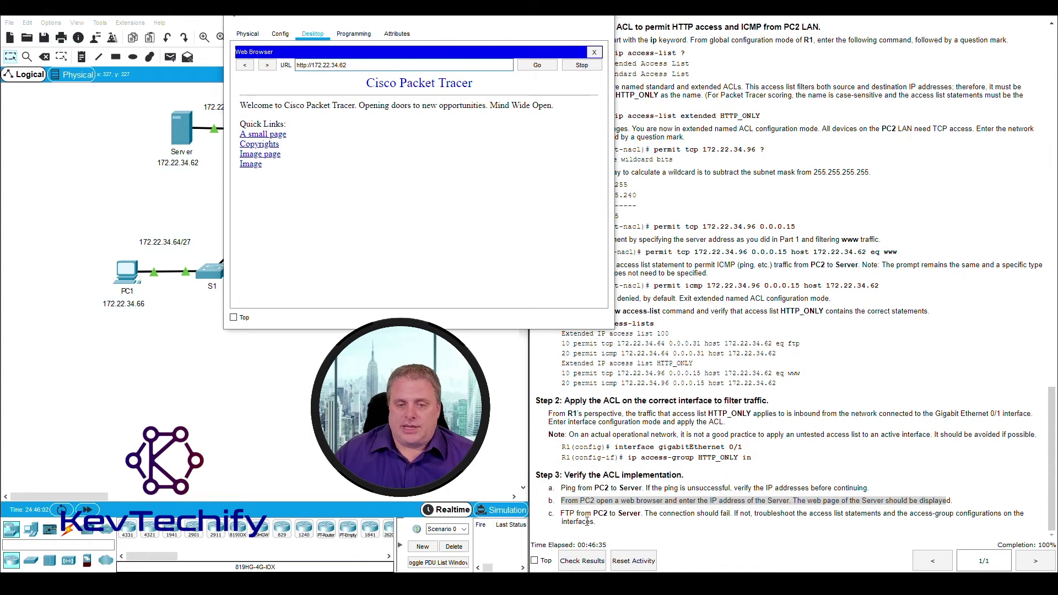
Mark the FTP-from-PC2-to-Server step in the lab instructions
{"action": "left_click", "coordinate": [560, 516]}
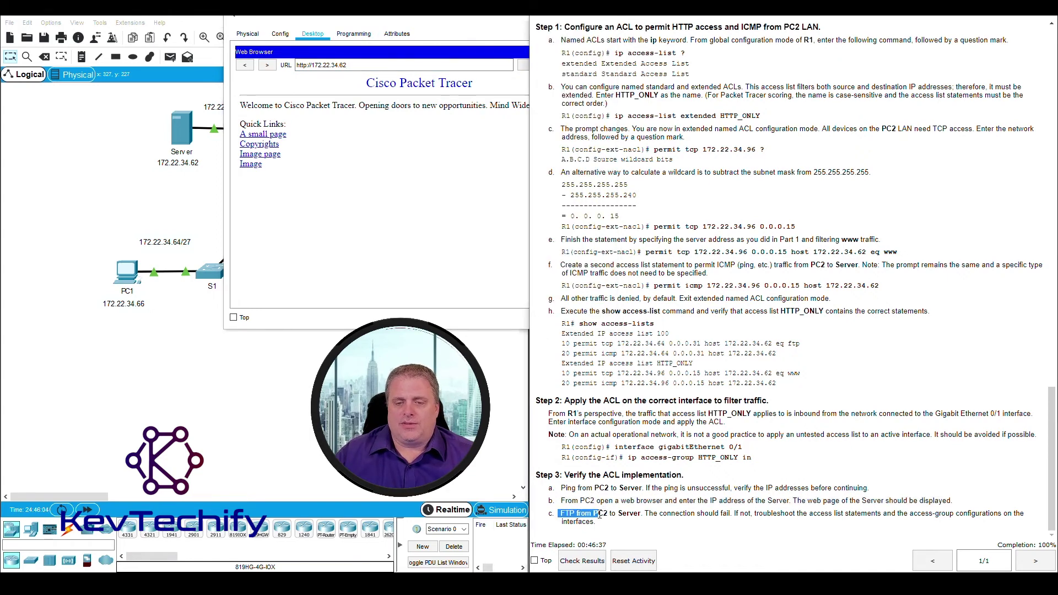
{"action": "left_click_drag", "start_coordinate": [630, 515], "coordinate": [641, 514]}
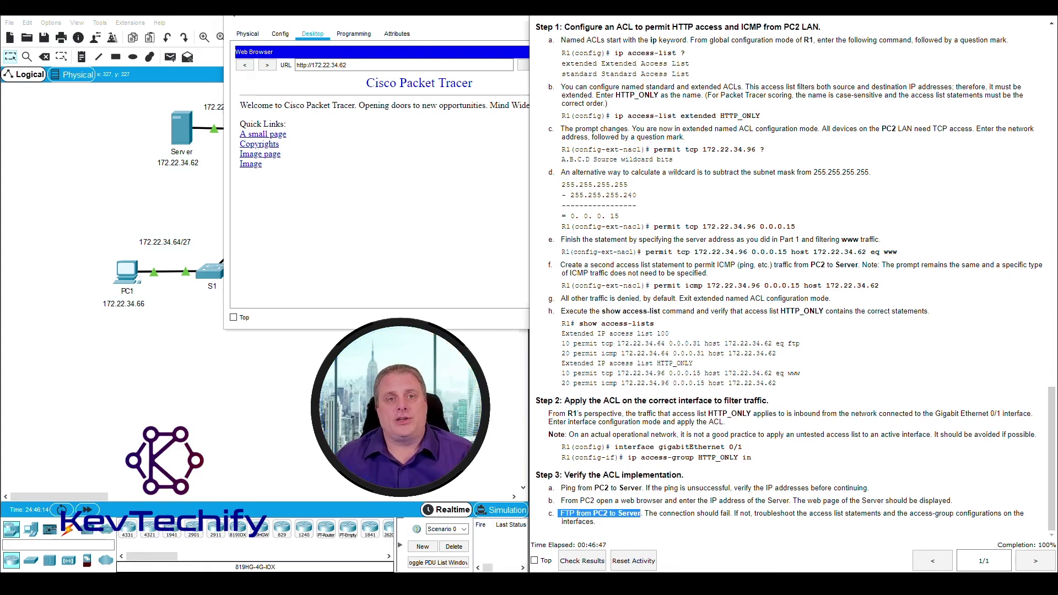
{"action": "left_click", "coordinate": [466, 19]}
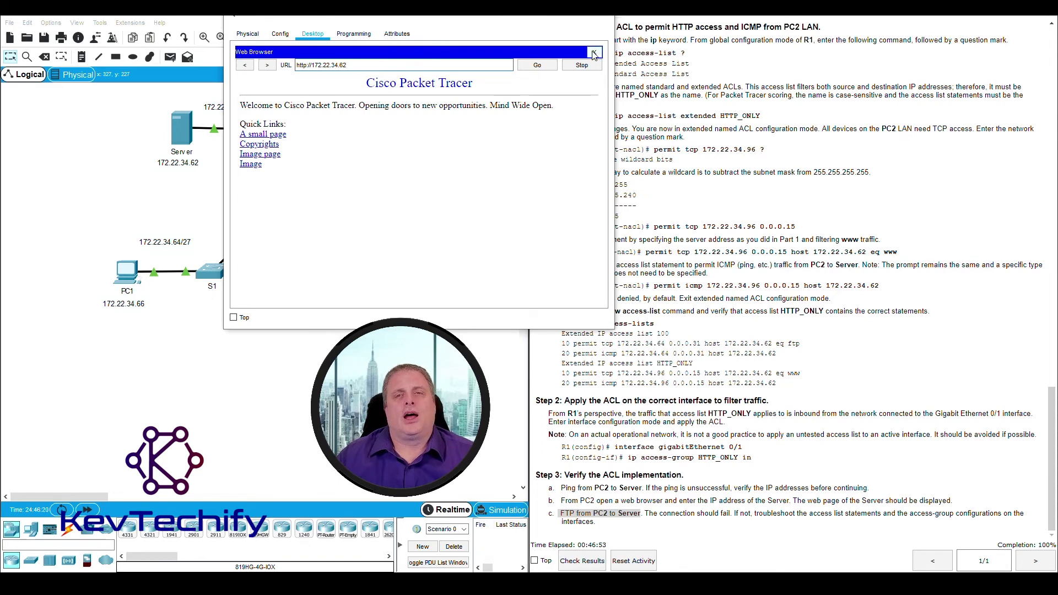
Run 'ftp 172.22.34.62' from PC2's Command Prompt and watch it time out
{"action": "left_click", "coordinate": [594, 53]}
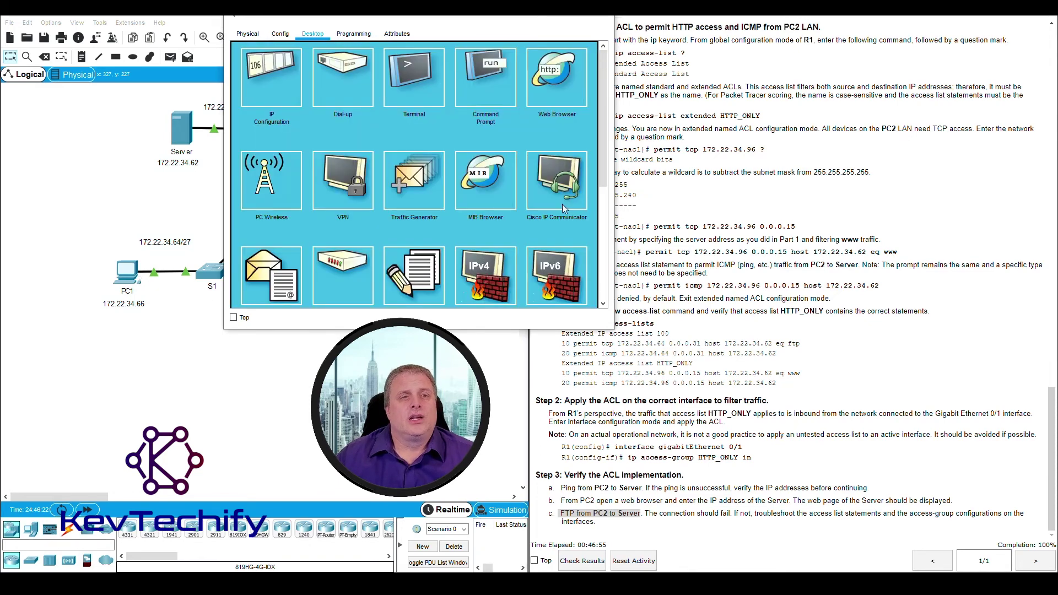
{"action": "left_click", "coordinate": [491, 71]}
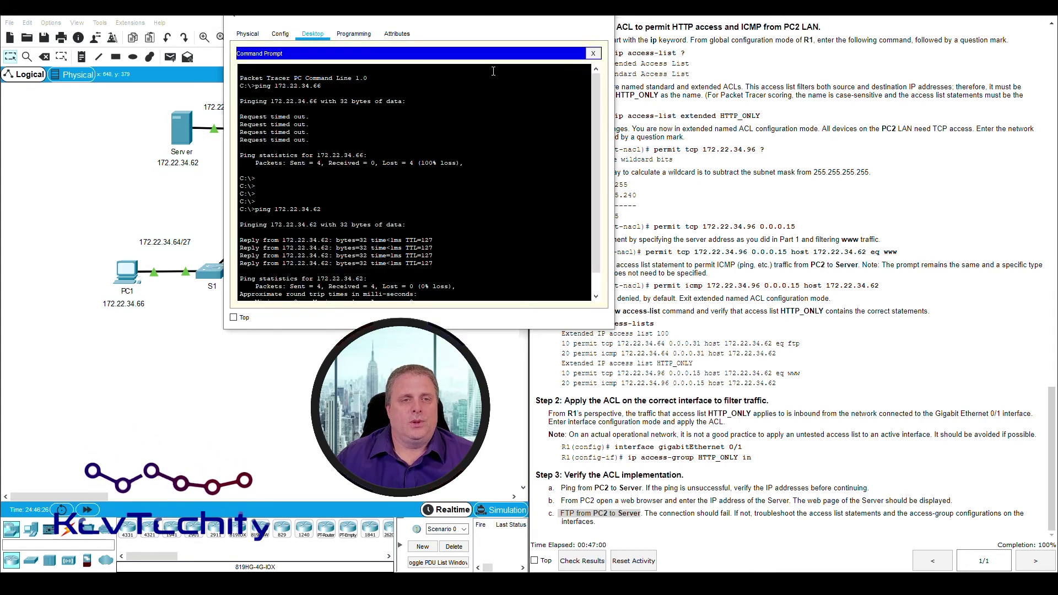
{"action": "key", "text": "Return"}
{"action": "key", "text": "Return"}
{"action": "key", "text": "Return"}
{"action": "key", "text": "Return"}
{"action": "key", "text": "Return"}
{"action": "key", "text": "Return"}
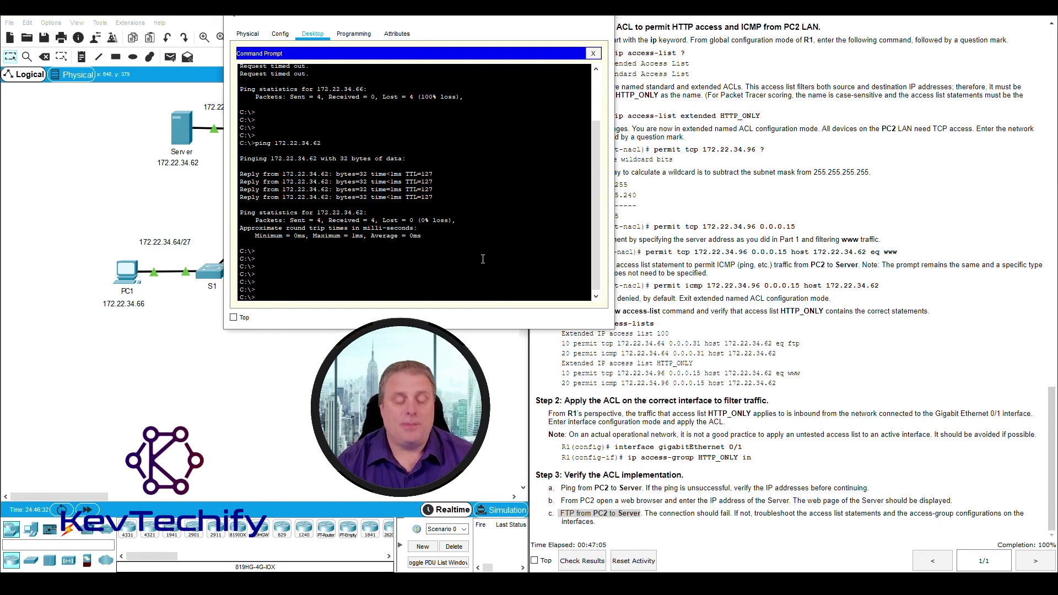
{"action": "type", "text": "f"}
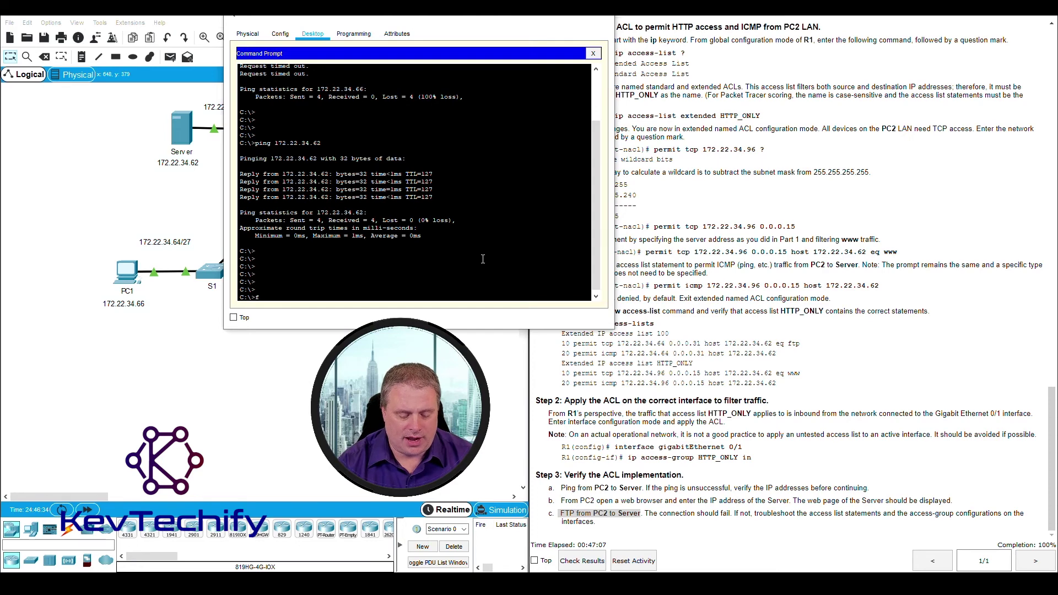
{"action": "type", "text": "tp"}
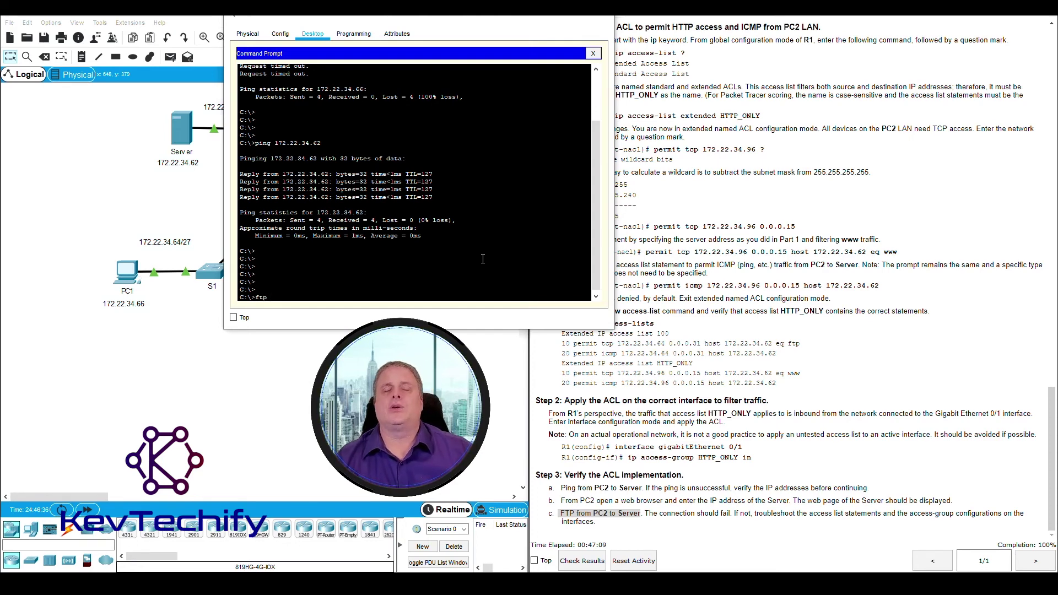
{"action": "type", "text": " 172"}
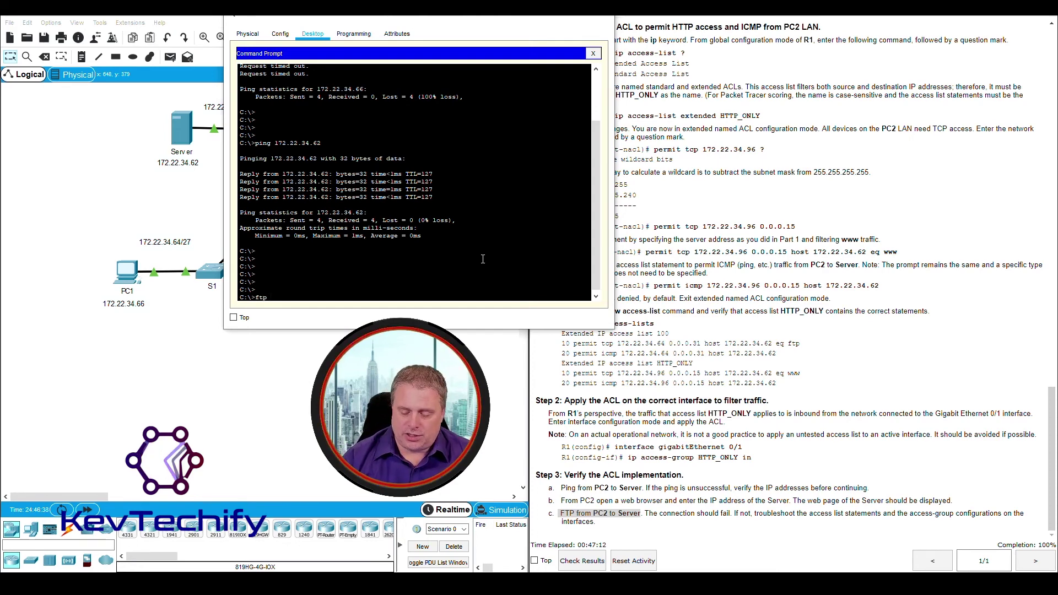
{"action": "type", "text": ".2"}
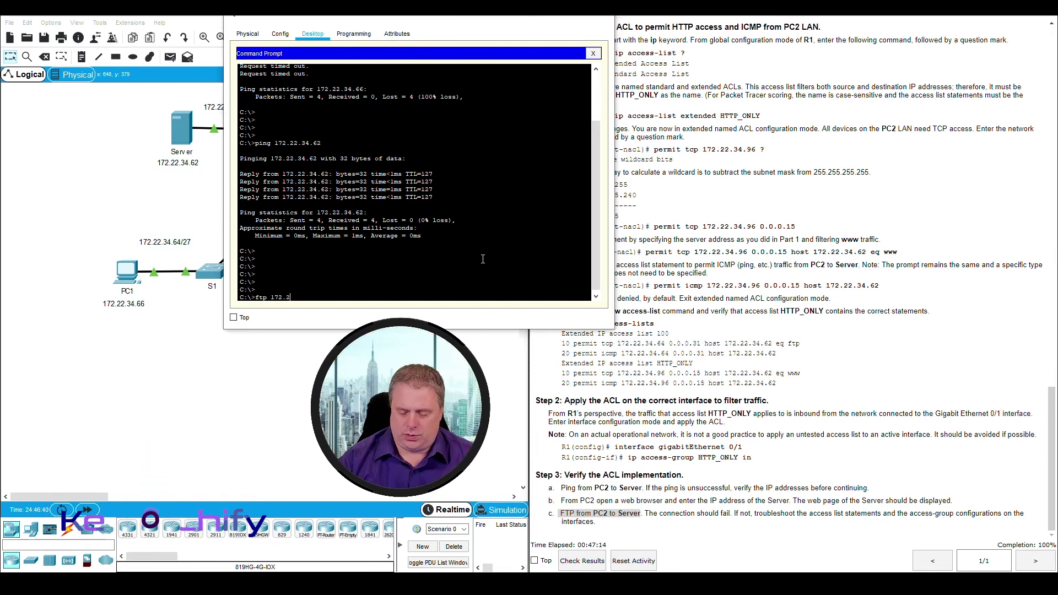
{"action": "type", "text": "2.34.62"}
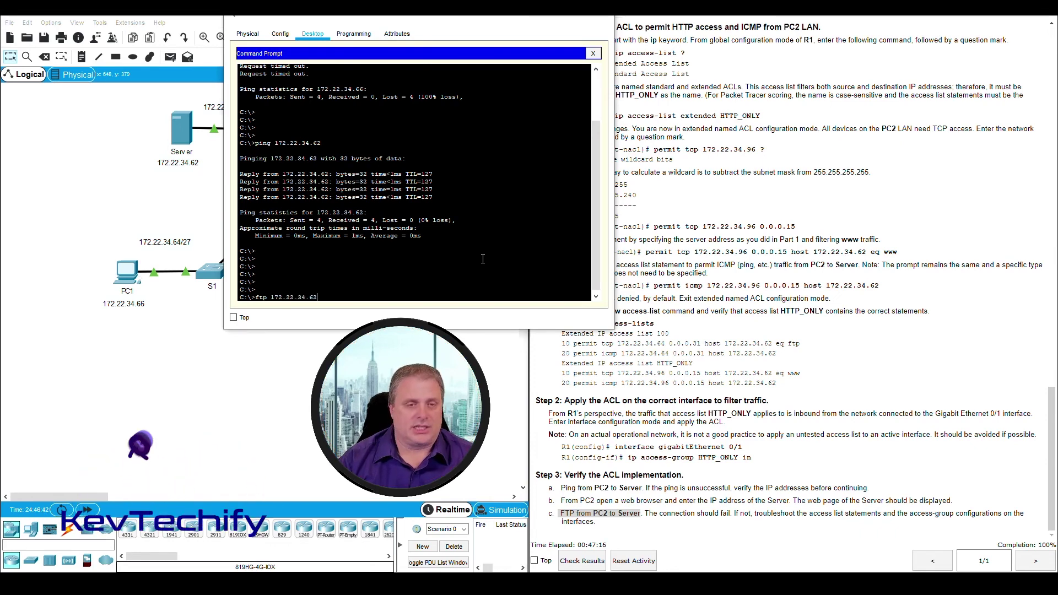
{"action": "key", "text": "Return"}
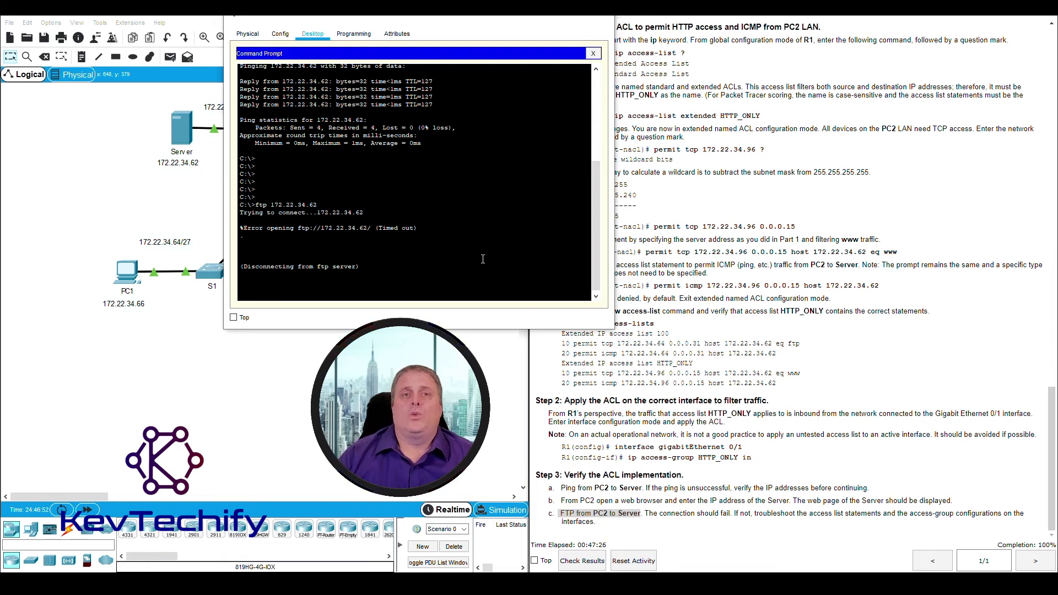
{"action": "left_click_drag", "start_coordinate": [438, 26], "coordinate": [771, 34]}
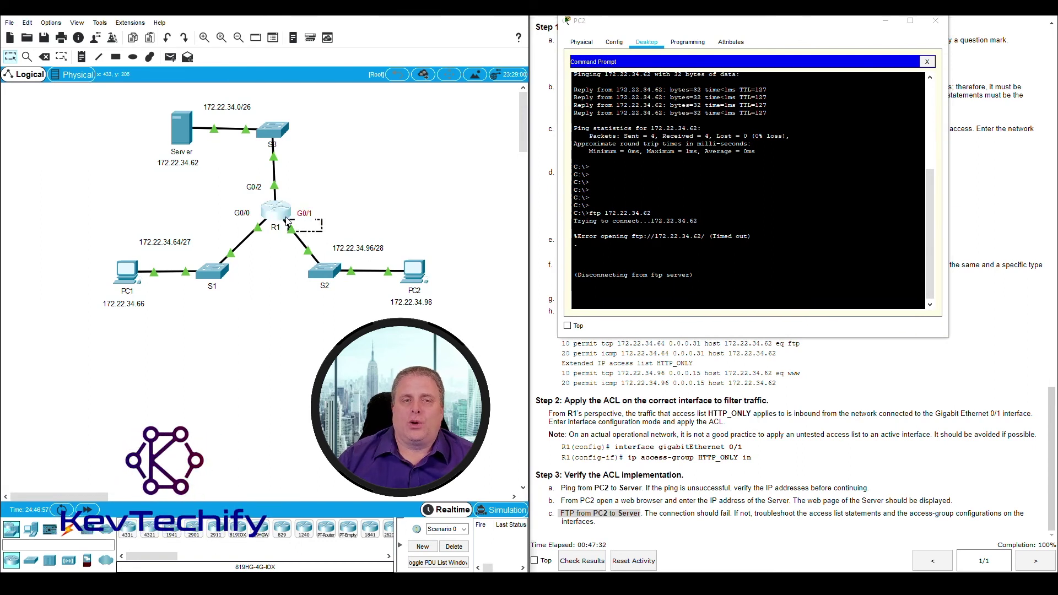
{"action": "left_click_drag", "start_coordinate": [323, 232], "coordinate": [284, 215]}
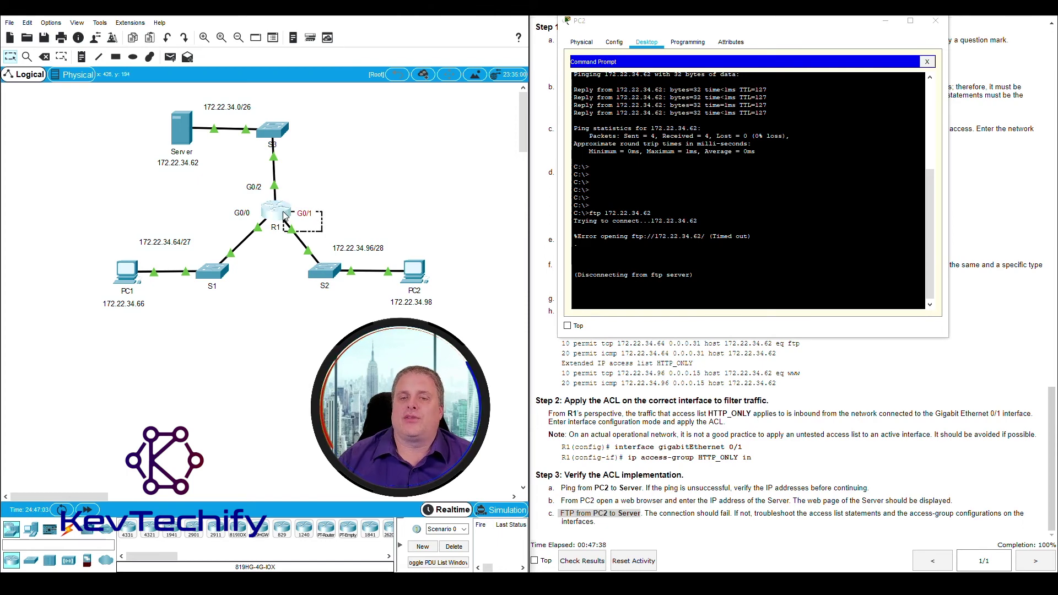
{"action": "left_click", "coordinate": [683, 259]}
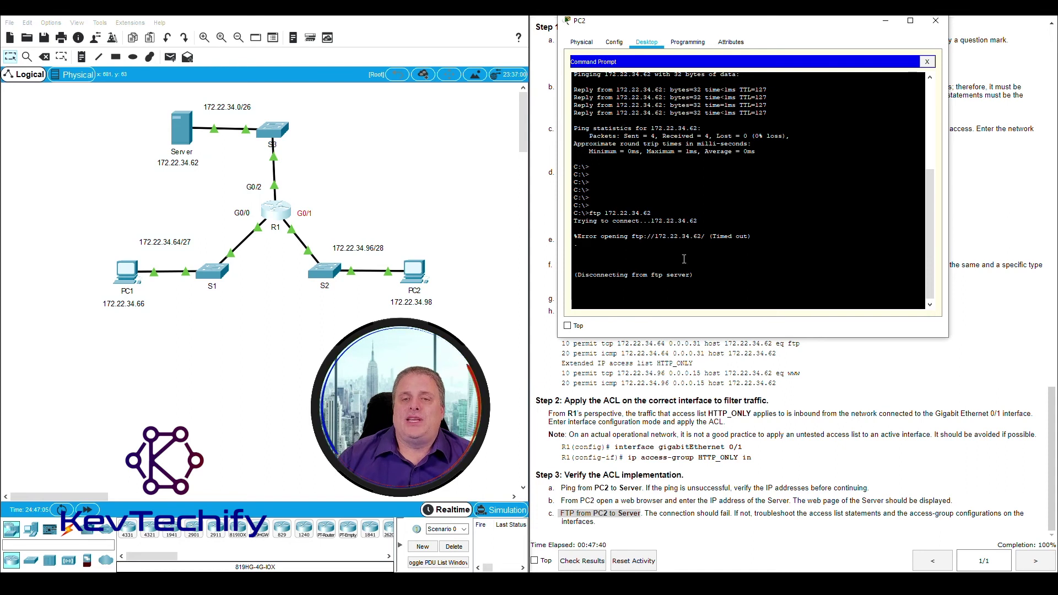
{"action": "left_click_drag", "start_coordinate": [589, 213], "coordinate": [660, 212]}
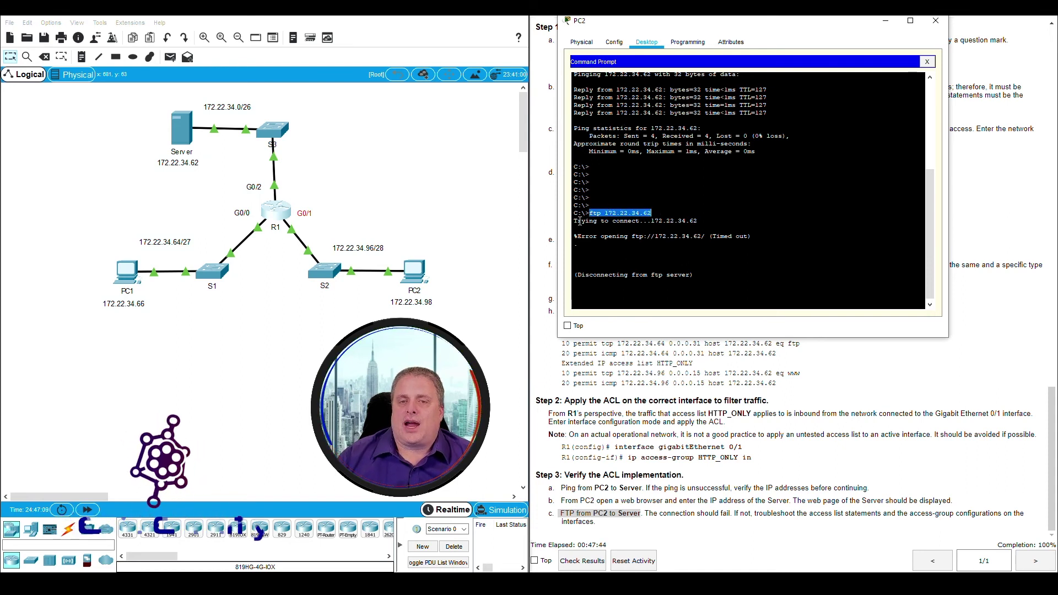
{"action": "left_click_drag", "start_coordinate": [579, 221], "coordinate": [684, 237]}
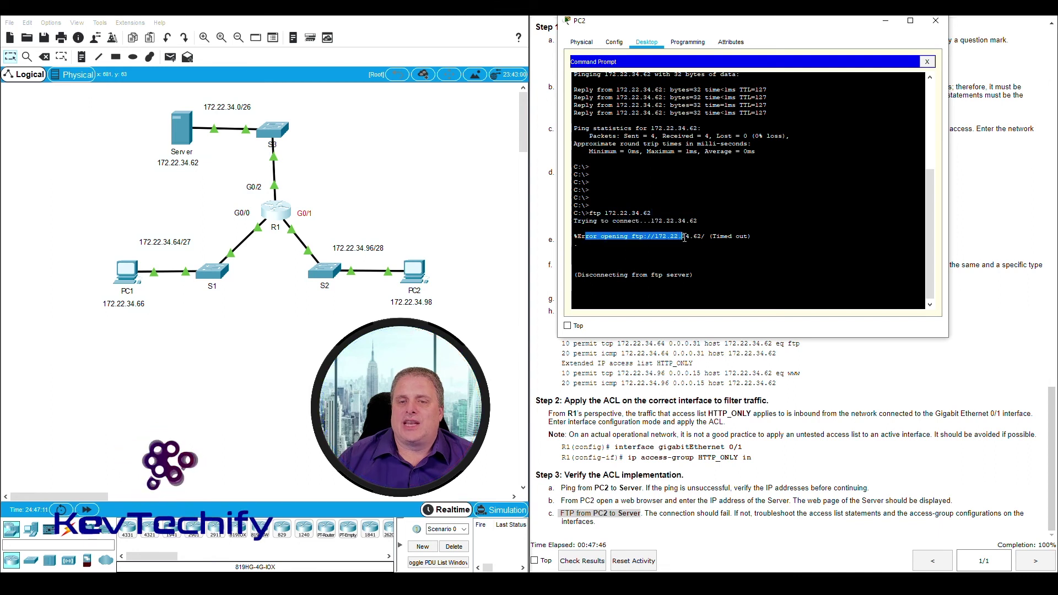
{"action": "left_click_drag", "start_coordinate": [589, 275], "coordinate": [746, 274]}
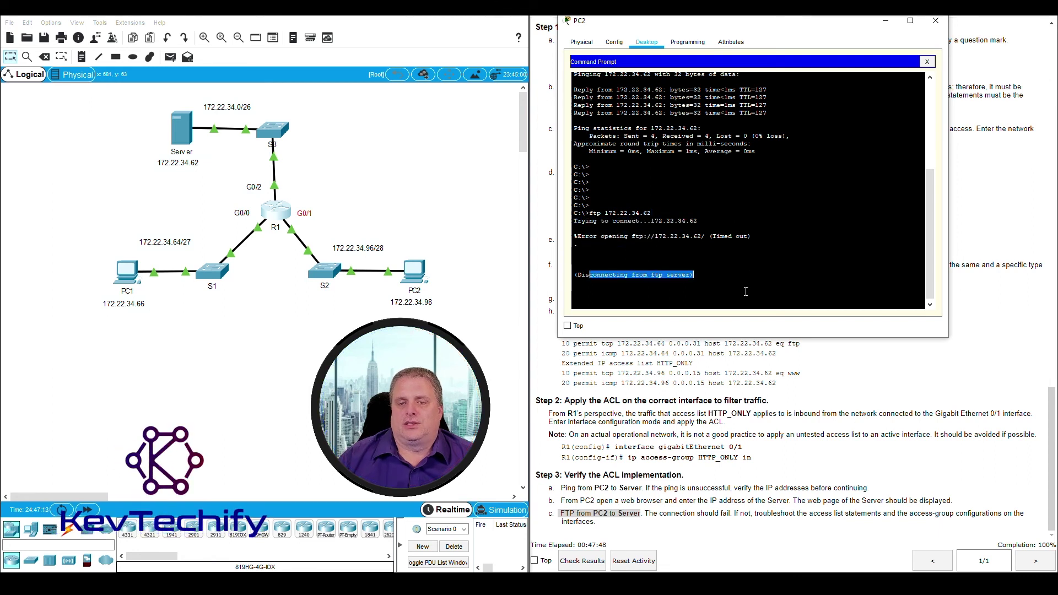
{"action": "left_click", "coordinate": [745, 292]}
{"action": "key", "text": "Return"}
{"action": "key", "text": "Return"}
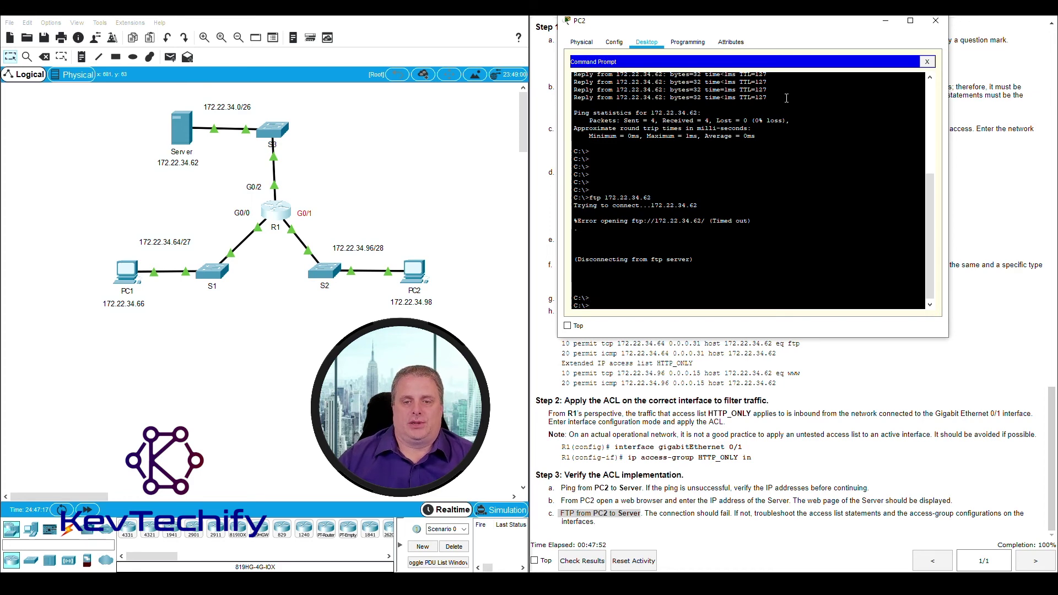
{"action": "left_click_drag", "start_coordinate": [817, 22], "coordinate": [395, 22]}
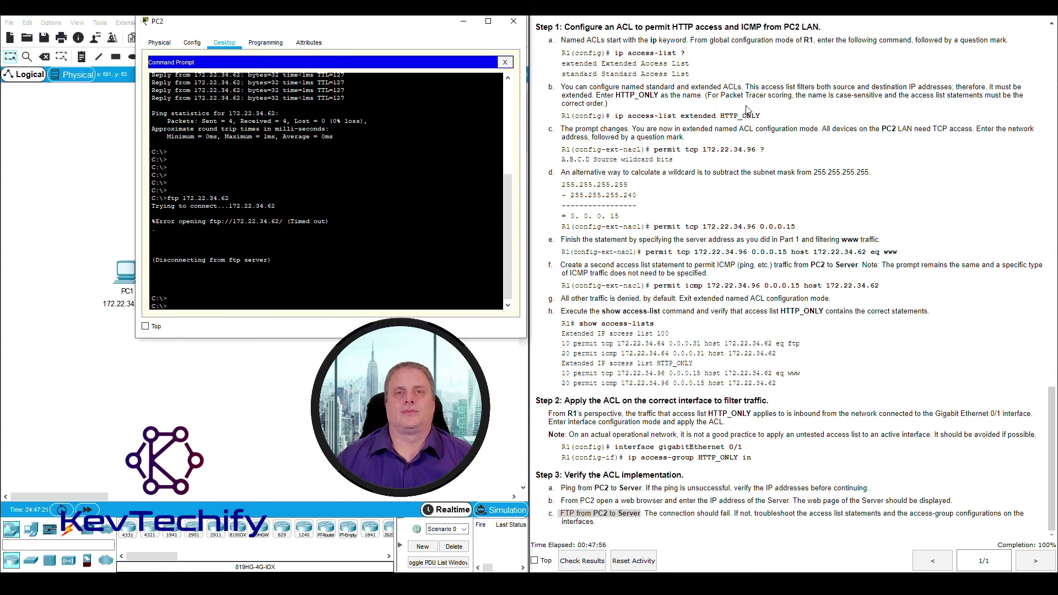